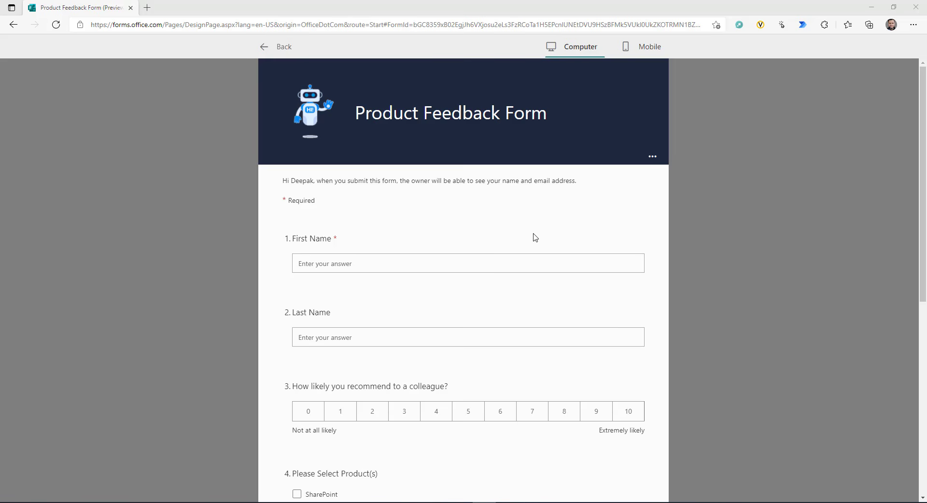
Step: Examine the questions on the first page of the form preview, down to the feedback type
scroll(544, 223, down, 2)
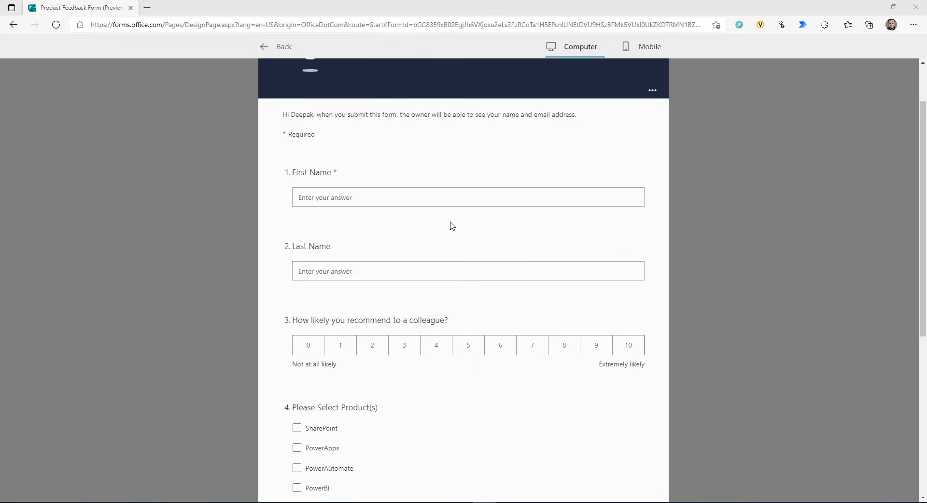
scroll(452, 226, down, 4)
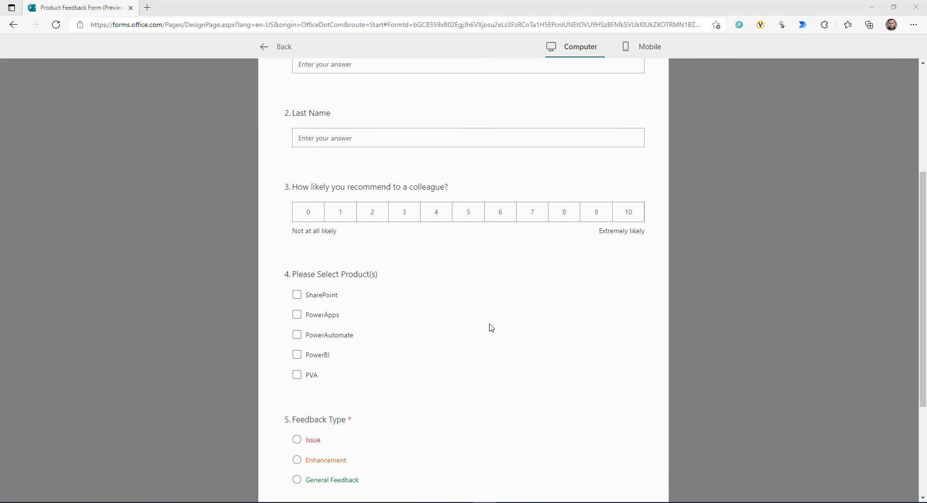
scroll(492, 328, down, 2)
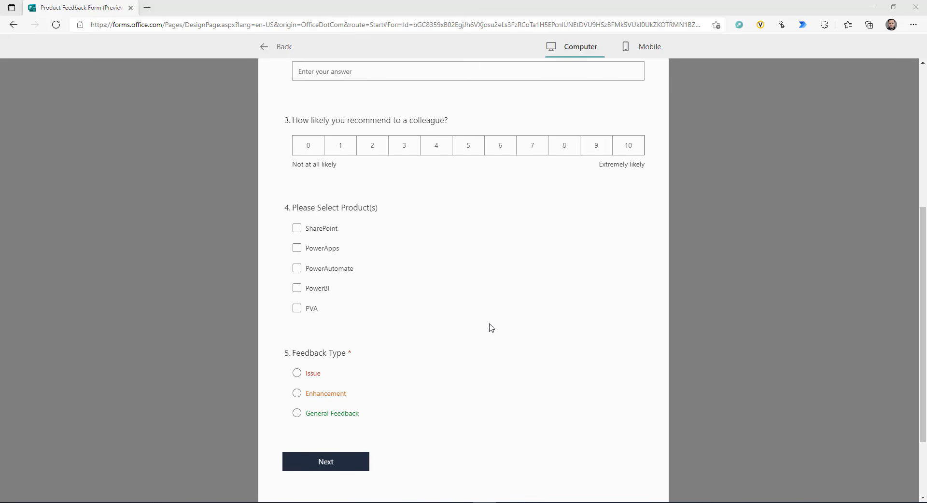
scroll(348, 265, down, 2)
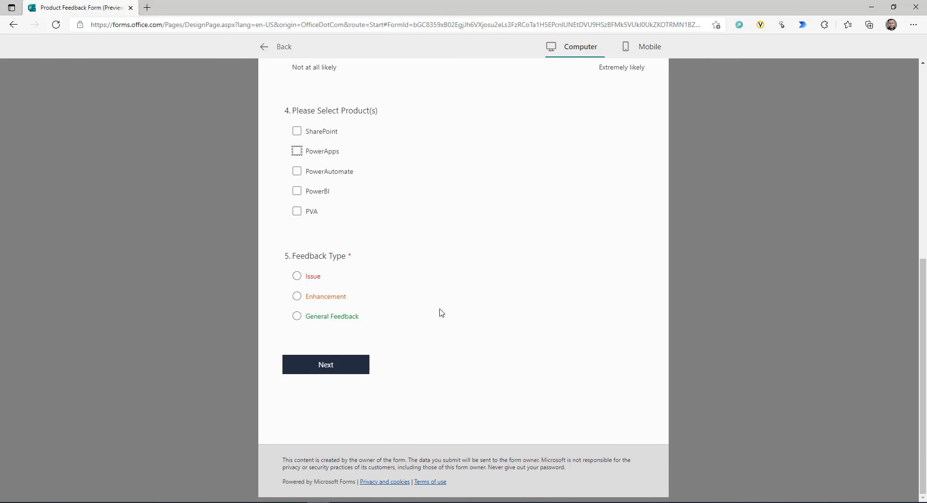
Step: Fill in the respondent's first name, choose Issue as the feedback type, and go on to examine the Issue section's questions
click(297, 276)
scroll(331, 296, up, 8)
click(357, 267)
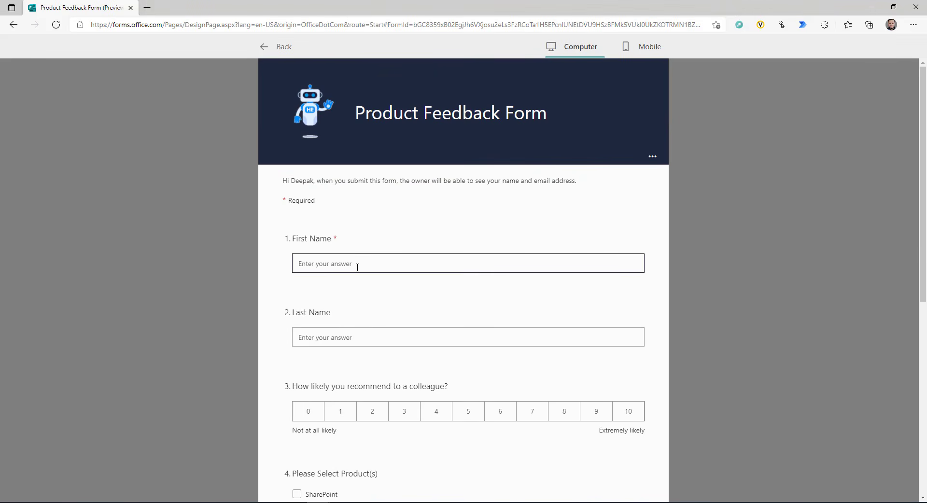
scroll(322, 365, down, 10)
click(323, 365)
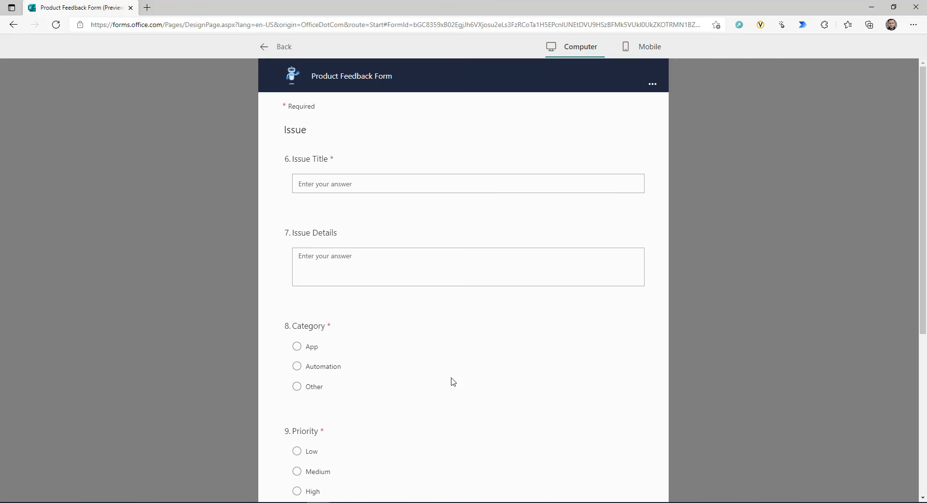
scroll(430, 290, down, 1)
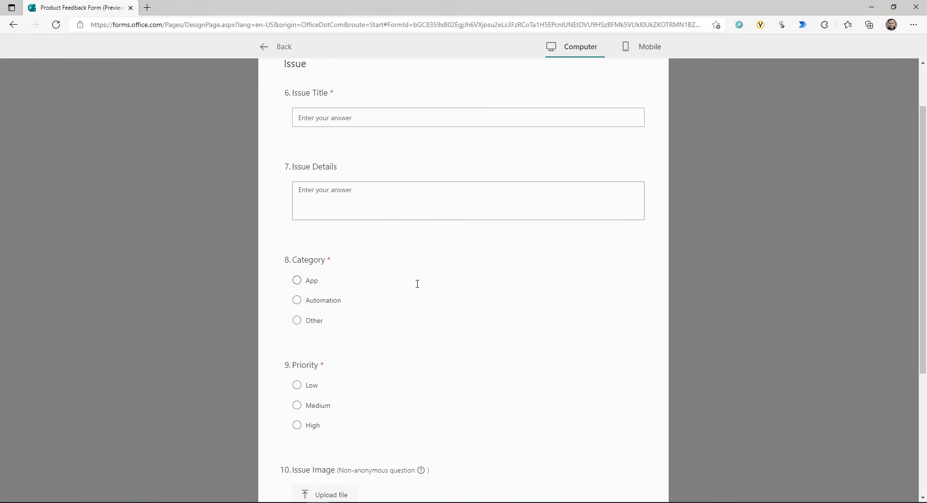
scroll(416, 289, down, 1)
scroll(387, 327, down, 2)
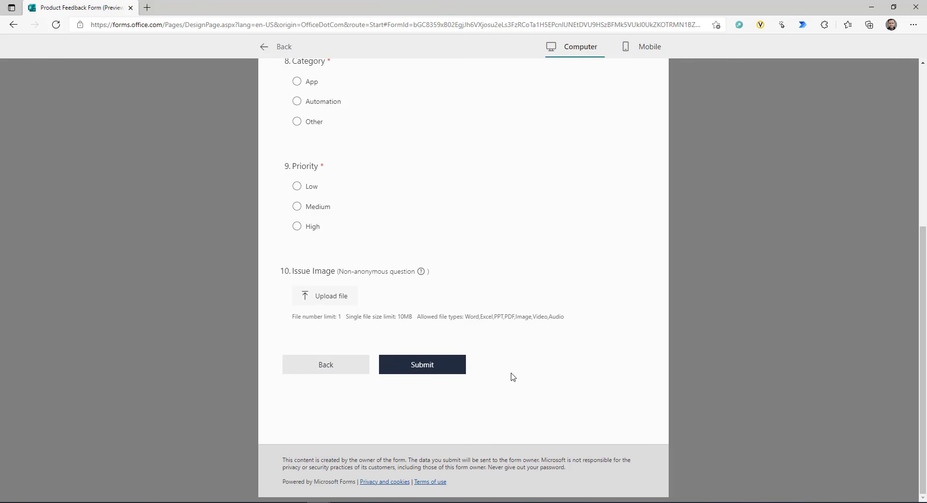
Step: Return to the first page, change the feedback type to Enhancement, and examine the Enhancement Request section
click(365, 371)
scroll(491, 327, down, 5)
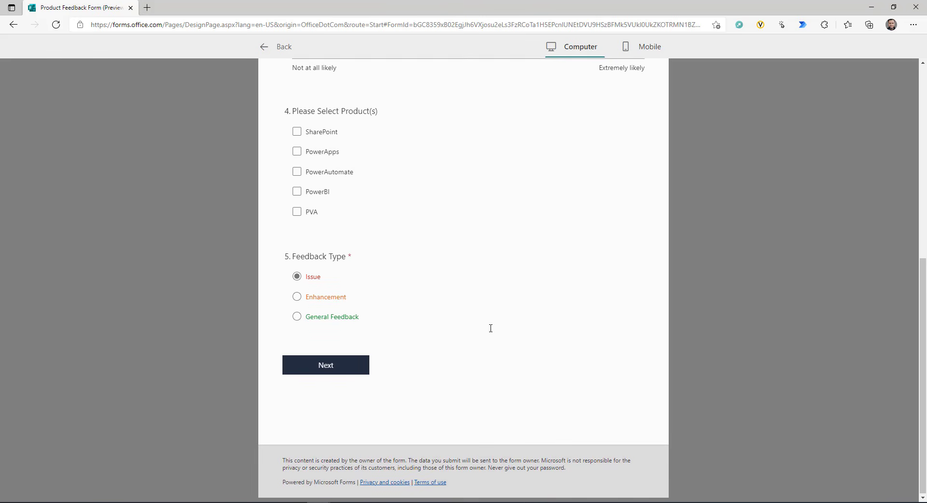
click(297, 297)
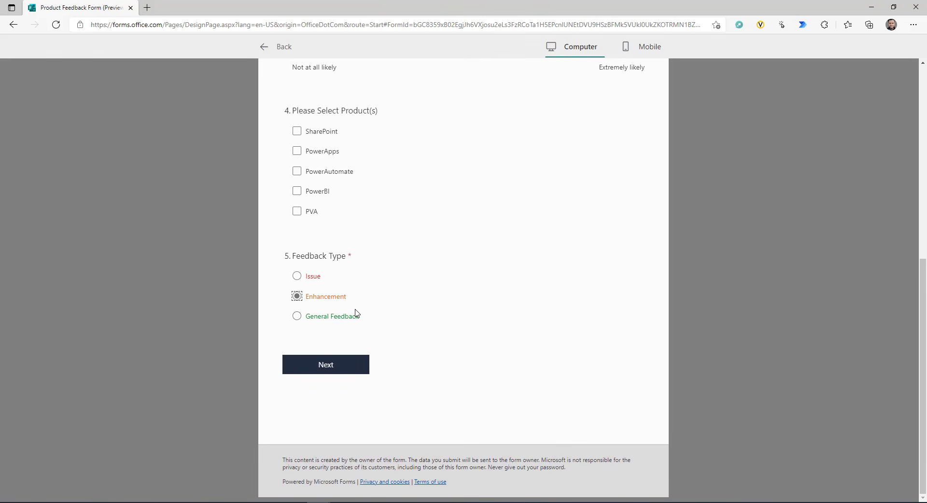
click(334, 364)
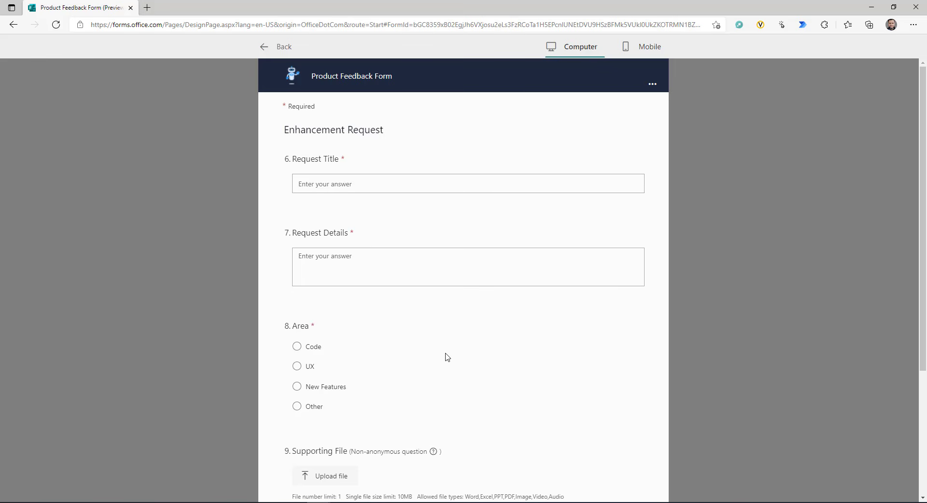
scroll(443, 349, down, 3)
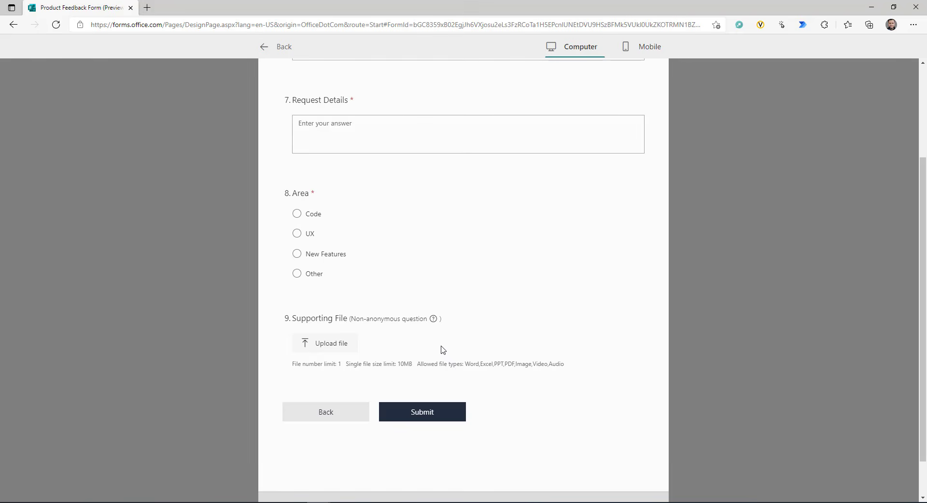
Step: Go back to the first page, change the feedback type to General Feedback, and open its Feedback section
click(338, 414)
scroll(413, 403, down, 6)
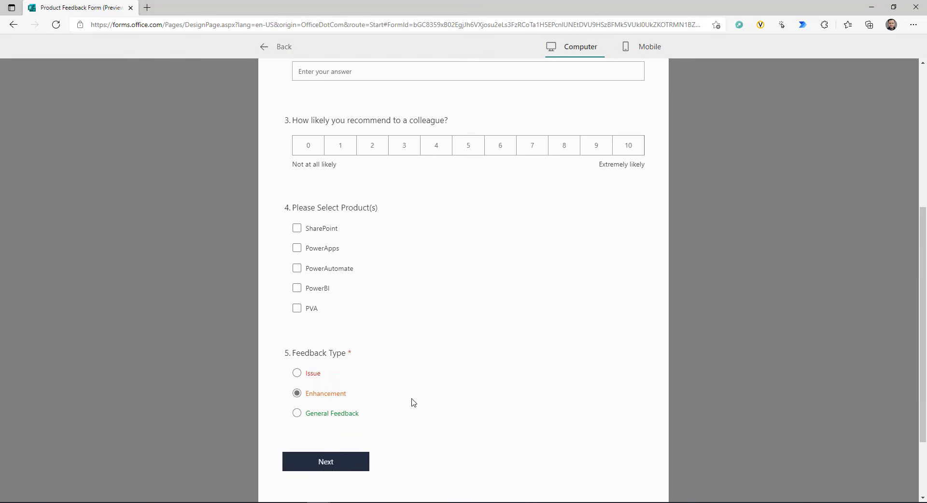
scroll(413, 403, down, 2)
click(332, 319)
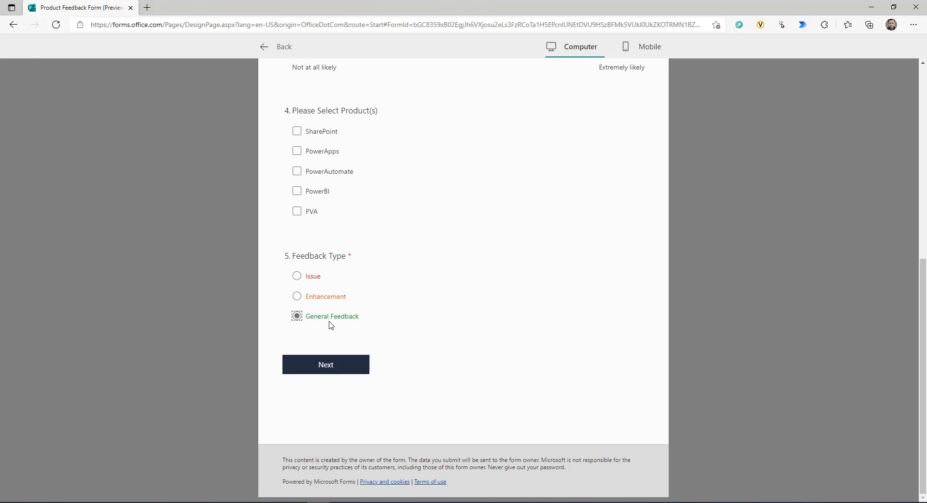
click(343, 368)
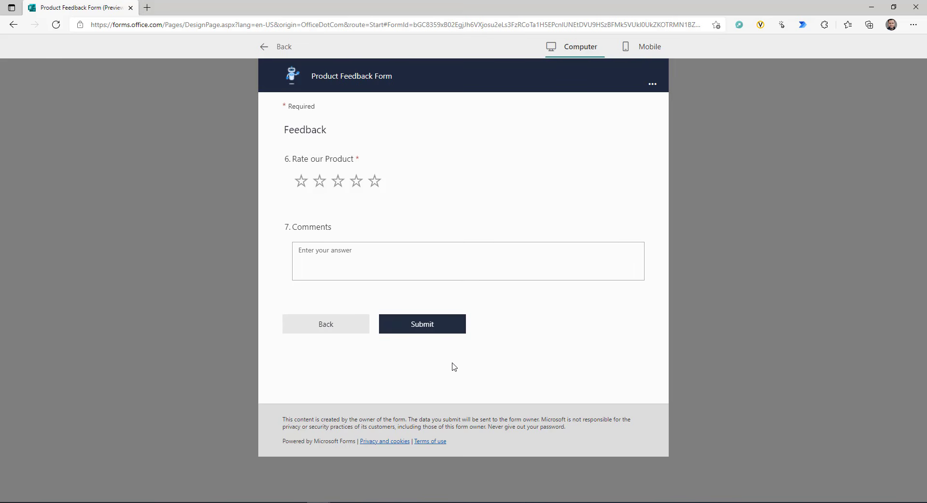
Step: Go back from the Feedback section and look over the first page's questions again
click(319, 322)
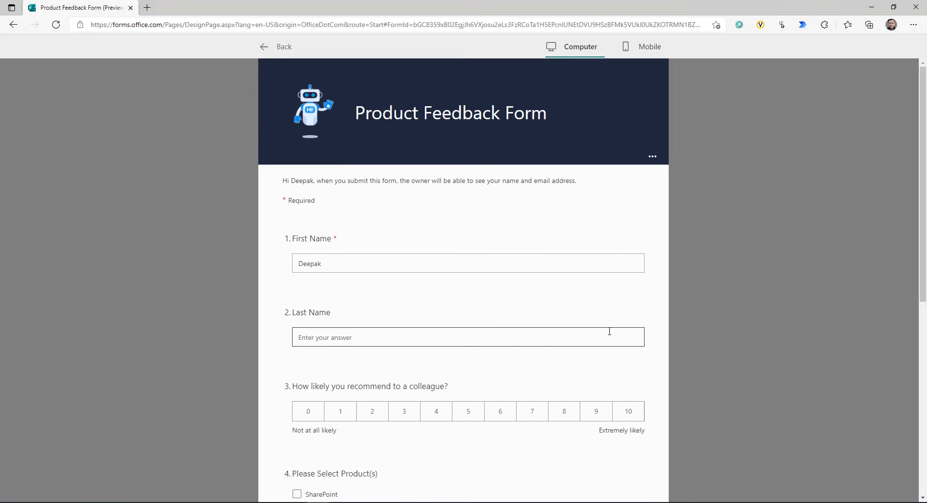
scroll(609, 332, down, 7)
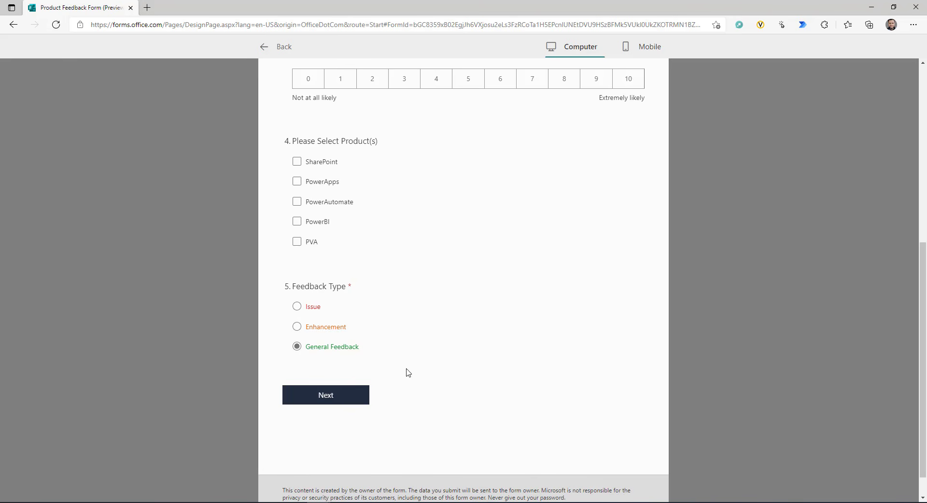
scroll(408, 372, up, 7)
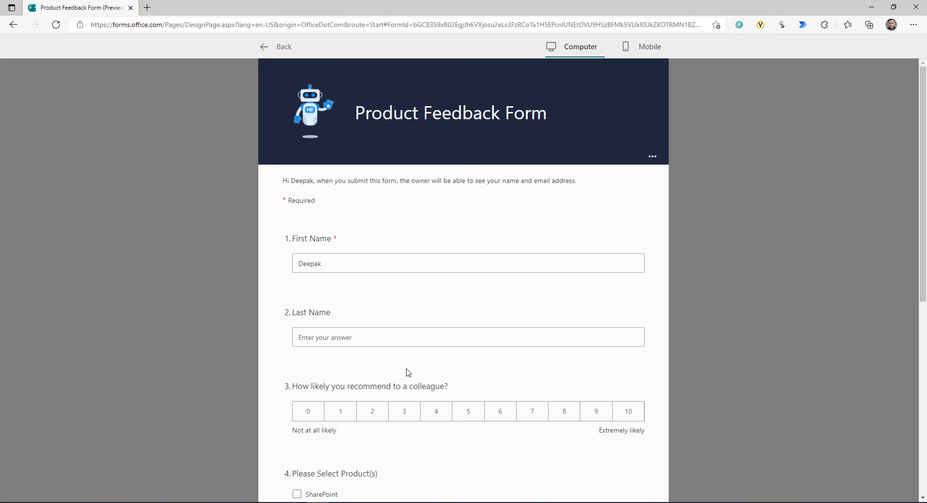
Step: Open forms.microsoft.com in a new browser tab and sign in to Microsoft Forms with the account
key(ctrl+t)
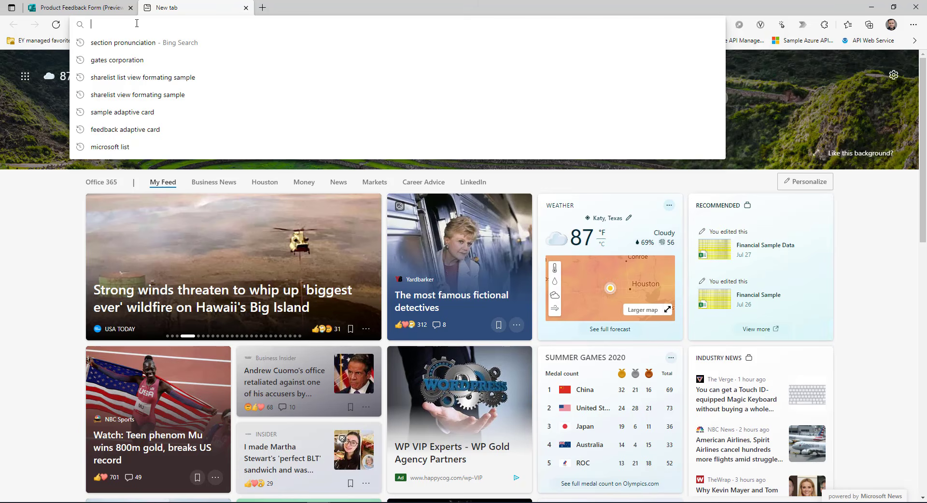
text(forms.microsoft.com)
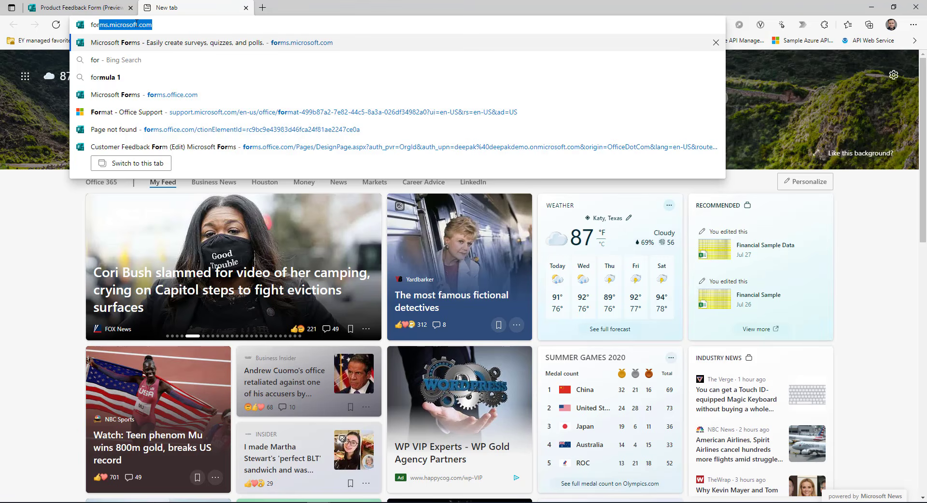
key(Return)
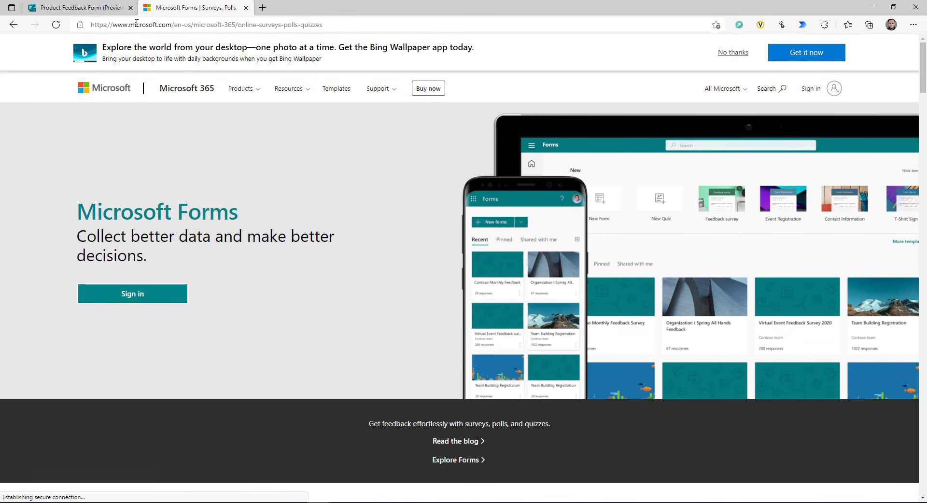
click(162, 299)
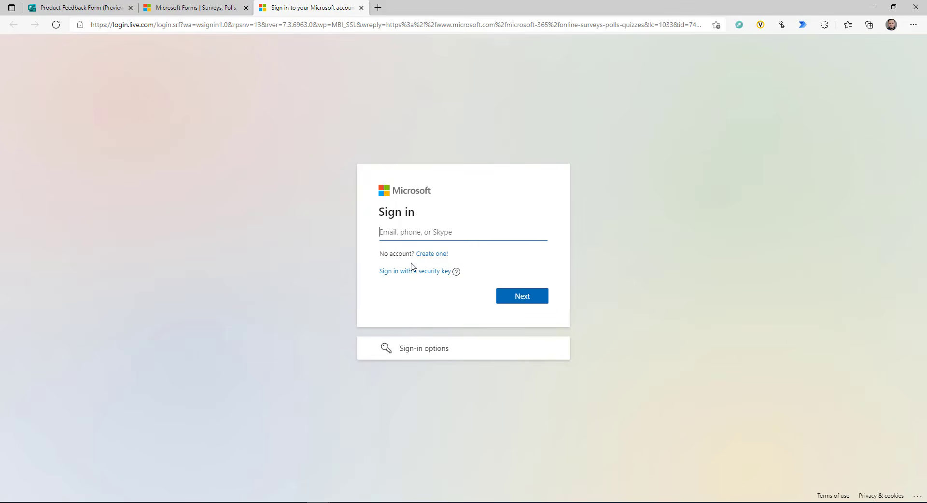
click(442, 231)
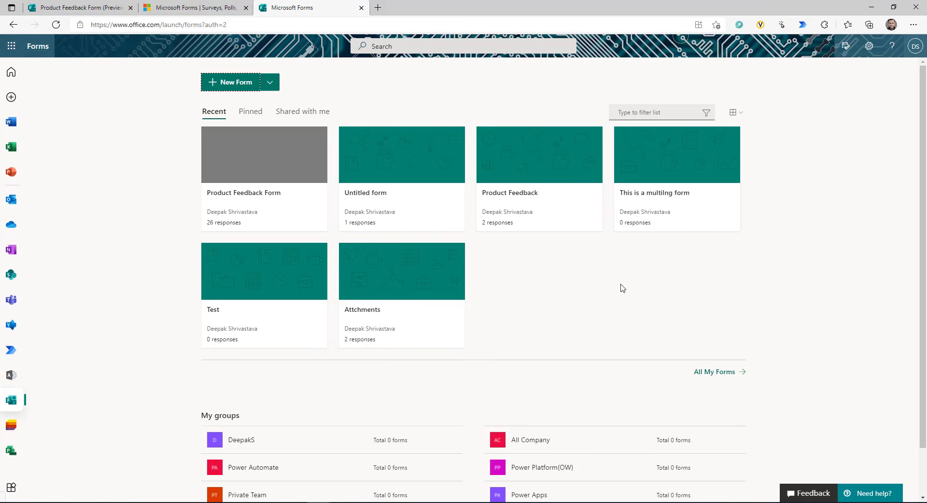
Step: After checking the forms shared with the account, create a new blank form titled Product Feedback Form
click(304, 113)
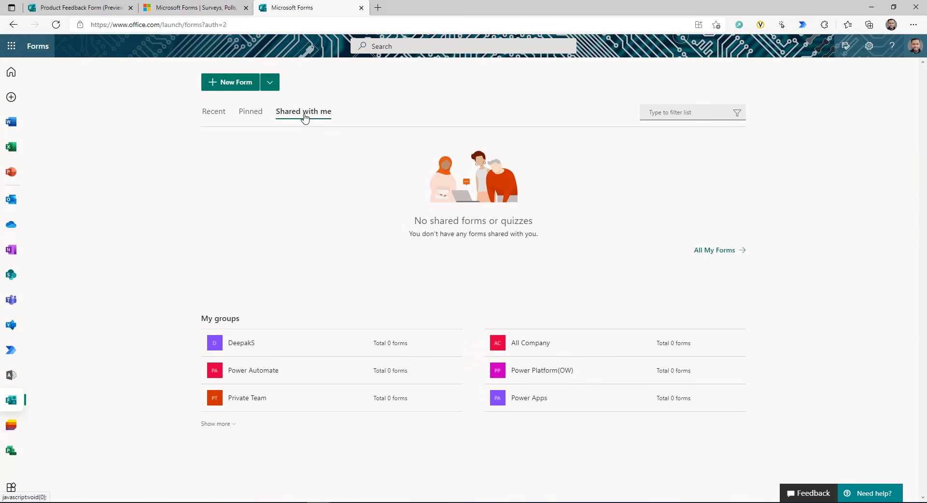
click(215, 112)
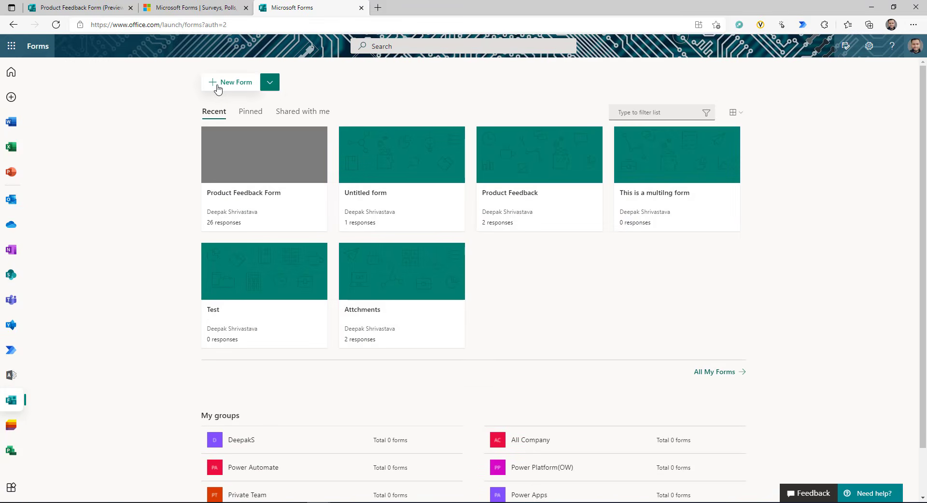
click(269, 83)
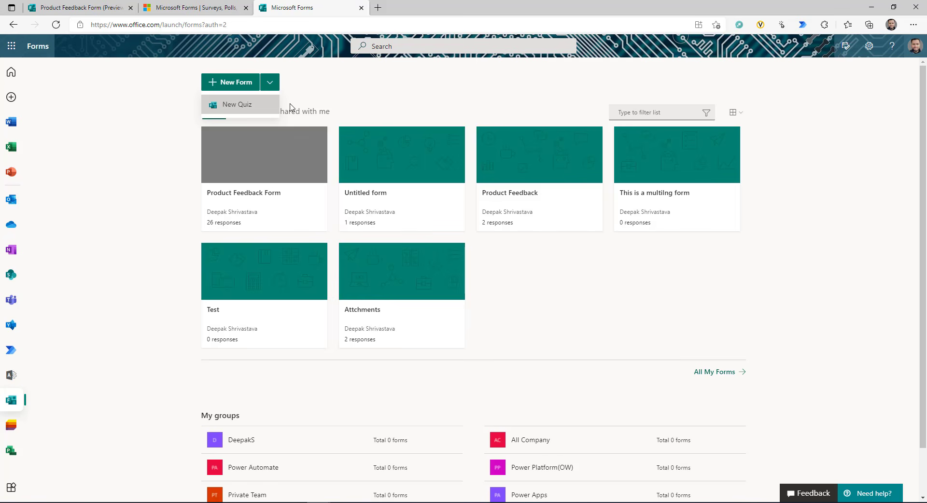
click(237, 83)
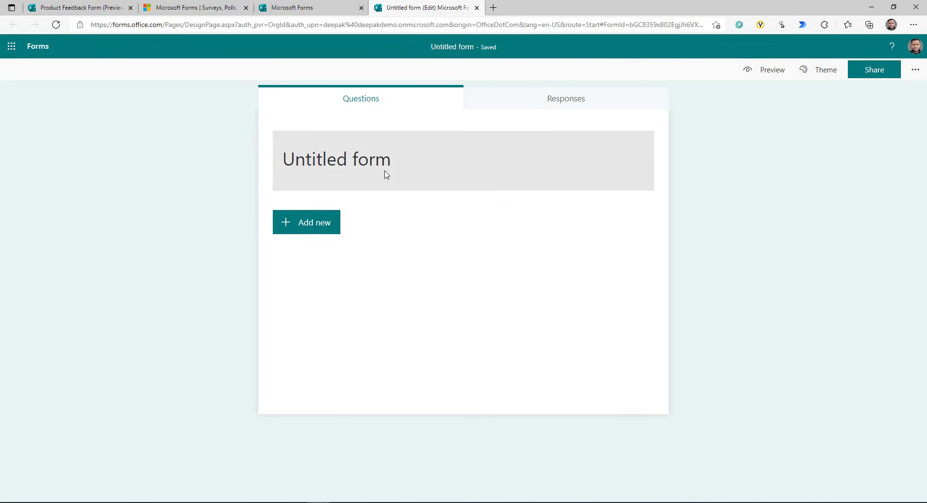
click(420, 172)
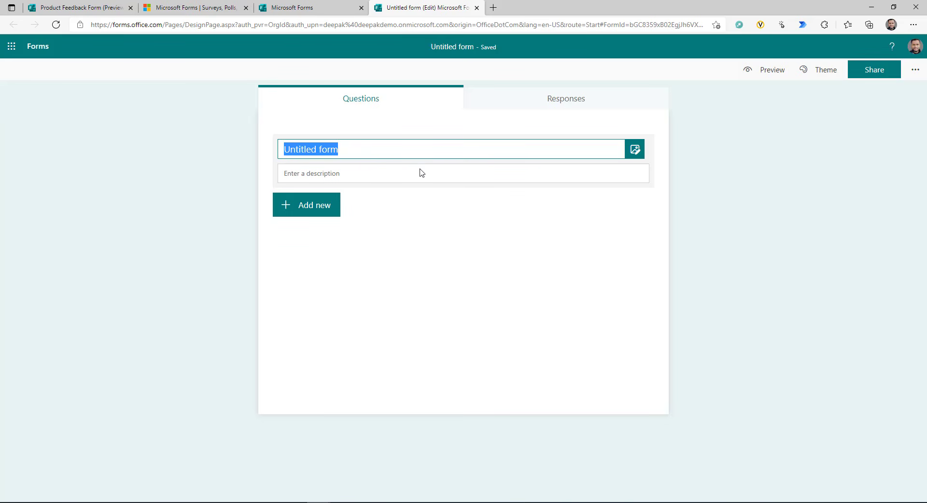
text(Product Feedback Form)
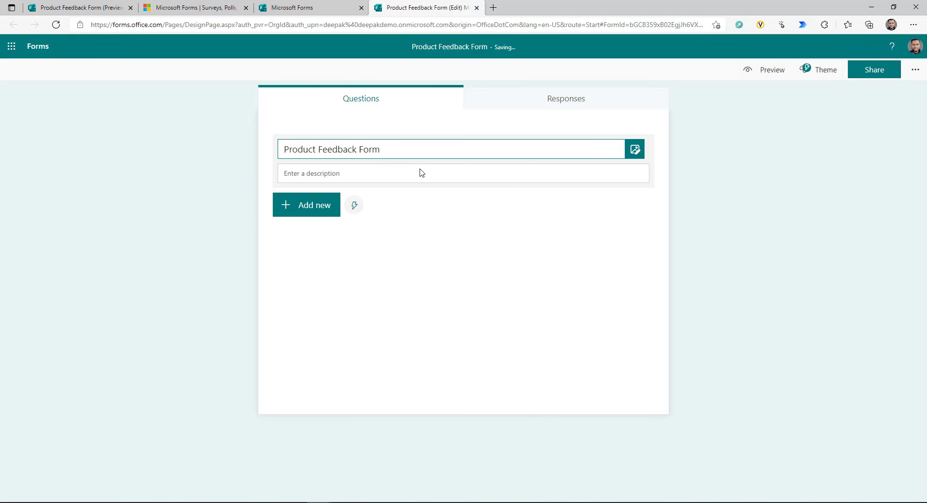
Step: Upload bot-new.gif from the PowerPlatform folder as the form's title image and check it in the preview
click(645, 153)
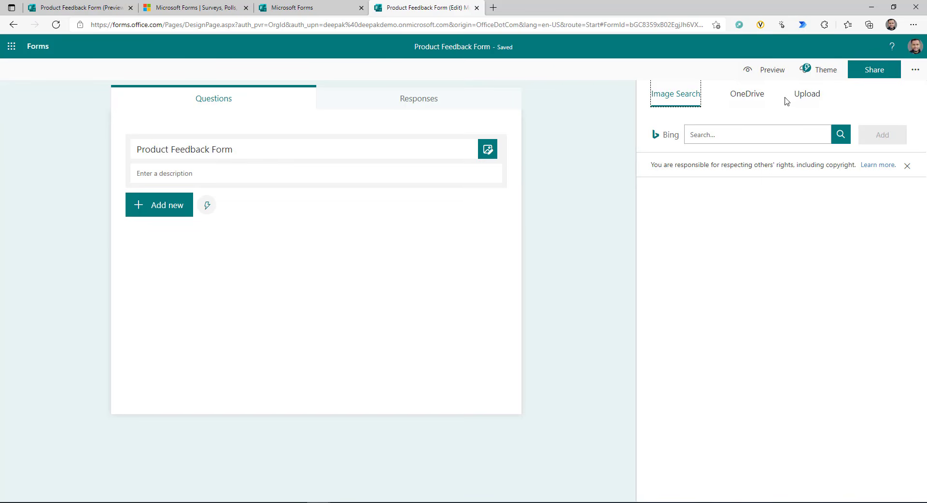
click(807, 96)
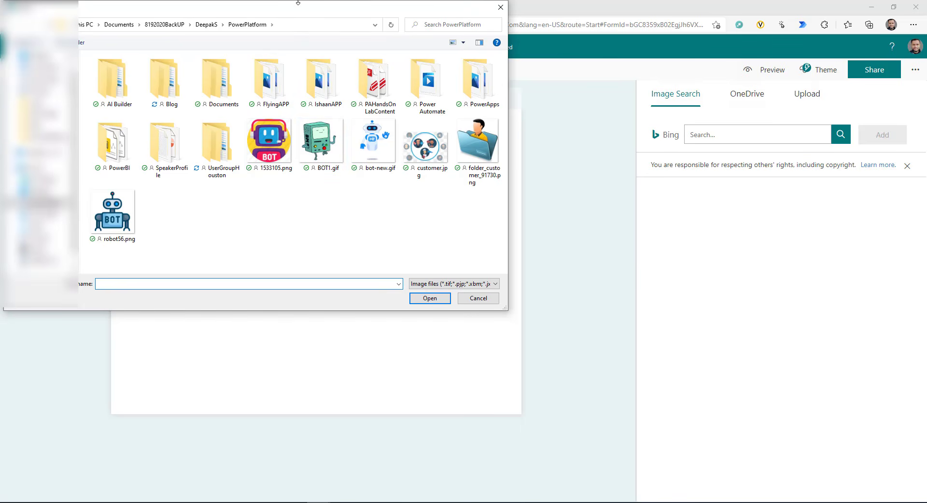
click(376, 167)
click(430, 298)
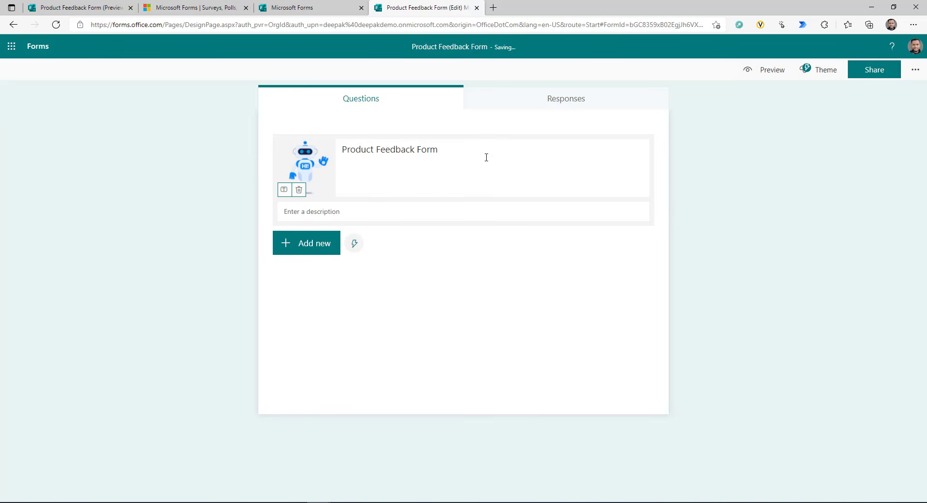
click(770, 72)
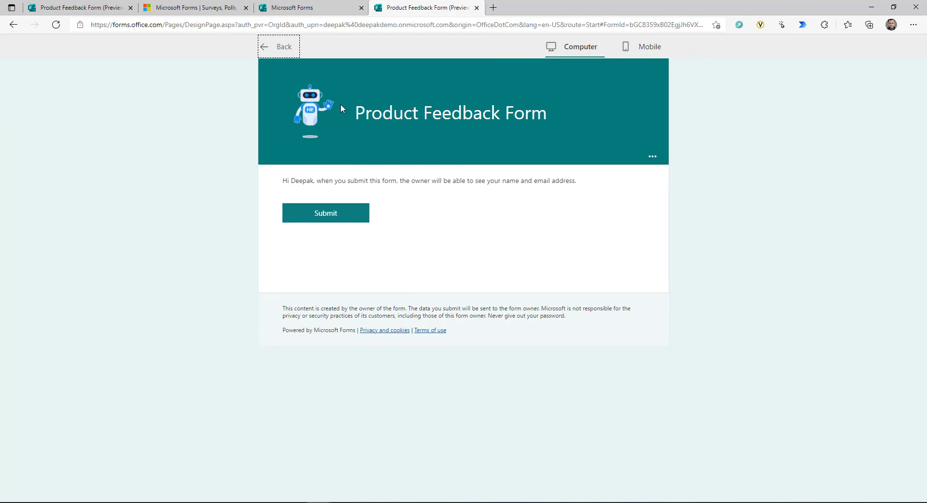
click(264, 45)
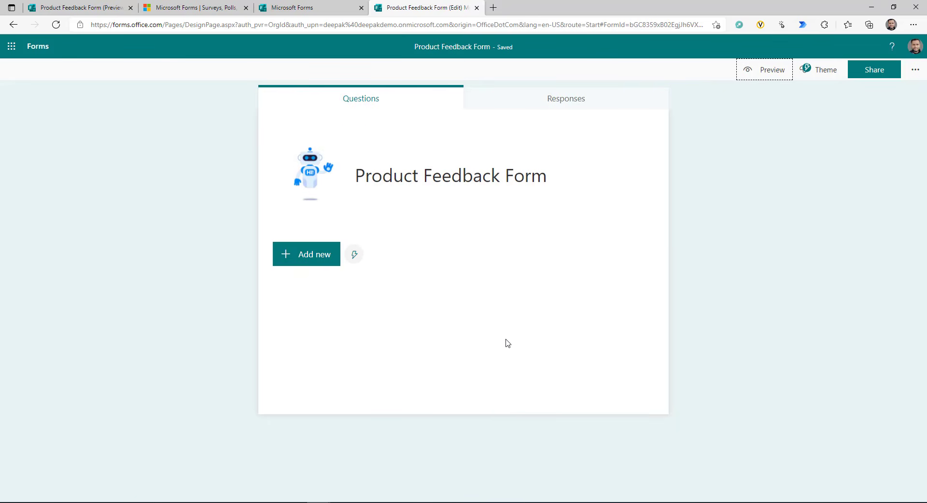
Step: Apply the Studio table theme from the theme ideas to the form
click(820, 73)
click(789, 230)
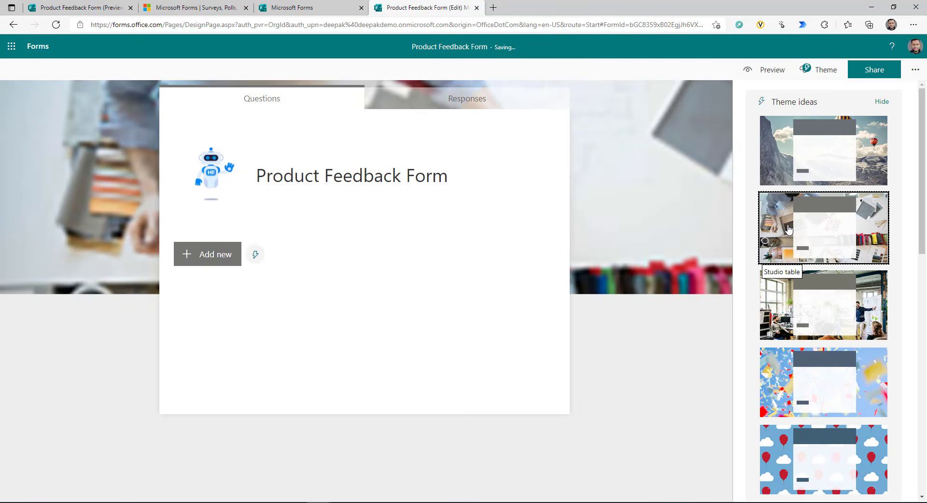
Step: Try other theme ideas on the form, finishing with the red balloons and clouds pattern
click(766, 303)
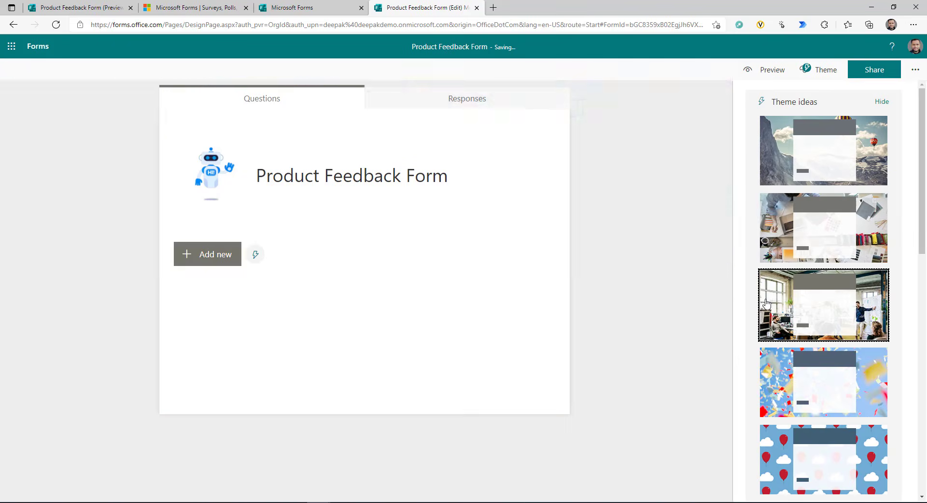
click(787, 393)
click(779, 444)
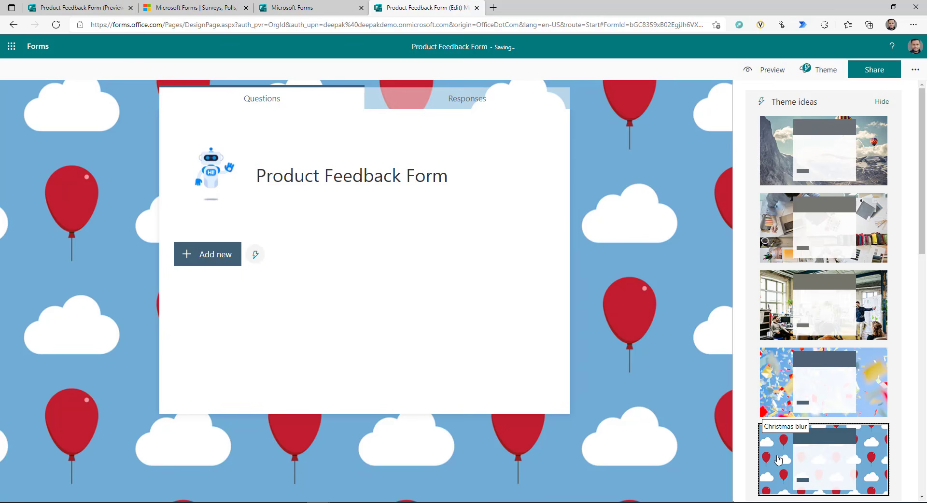
scroll(816, 290, down, 10)
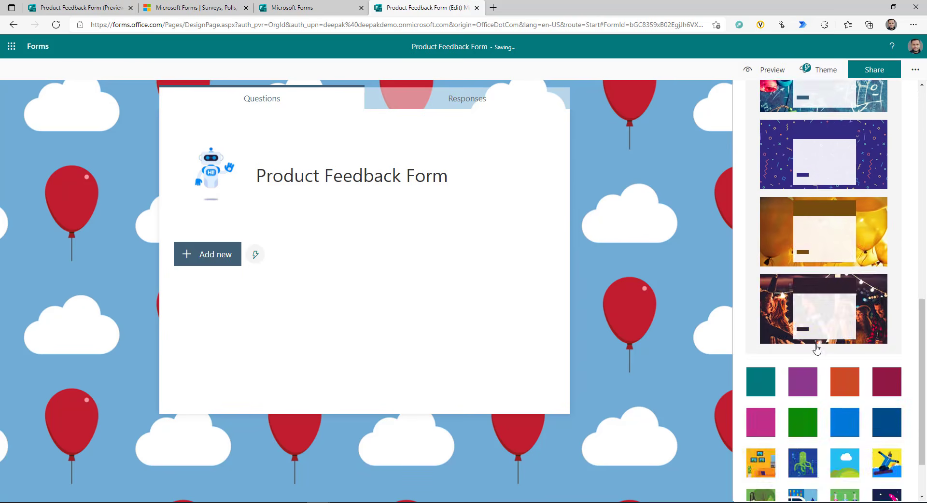
scroll(816, 352, up, 10)
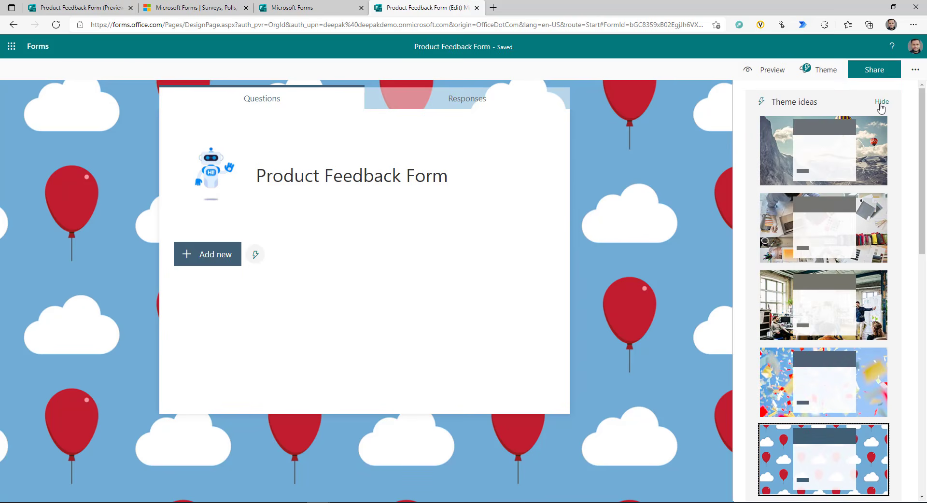
Step: Create a custom theme with a plain grey background image and theme colour #1e293e, and check it in the preview
click(882, 95)
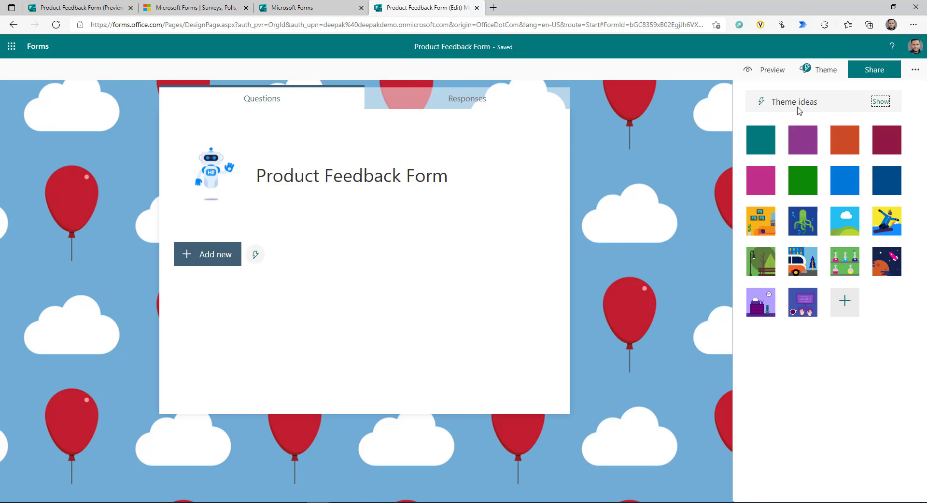
click(844, 304)
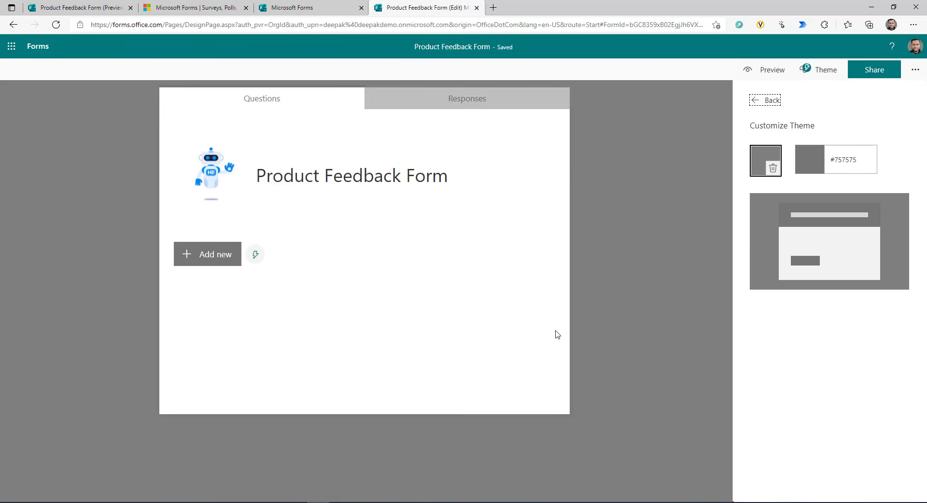
click(833, 159)
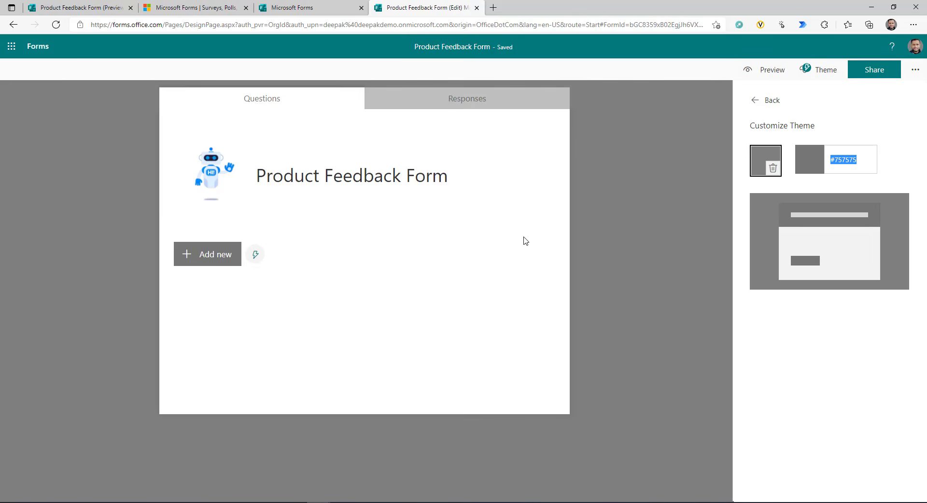
click(845, 160)
double_click(844, 160)
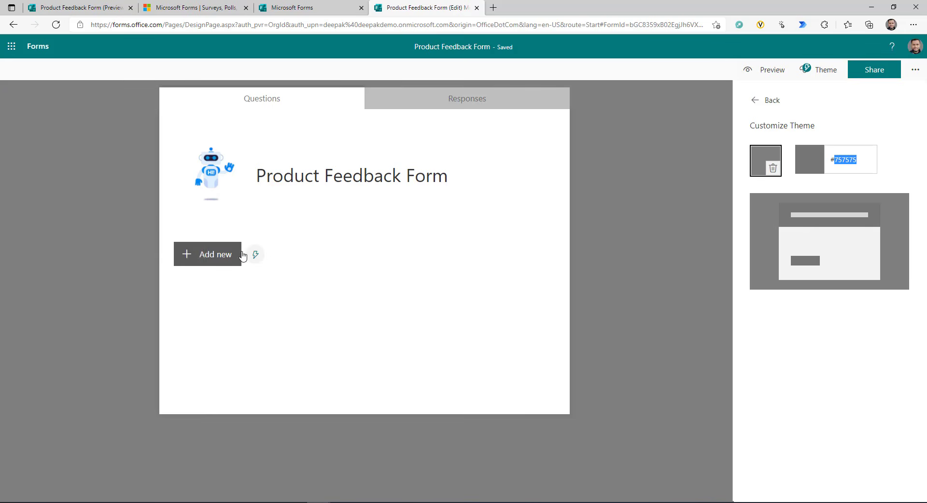
click(851, 161)
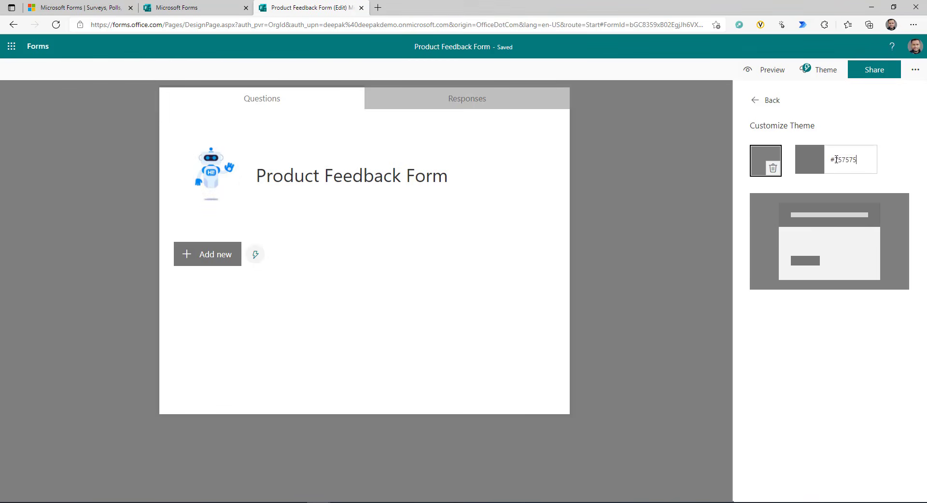
triple_click(832, 159)
key(ctrl+v)
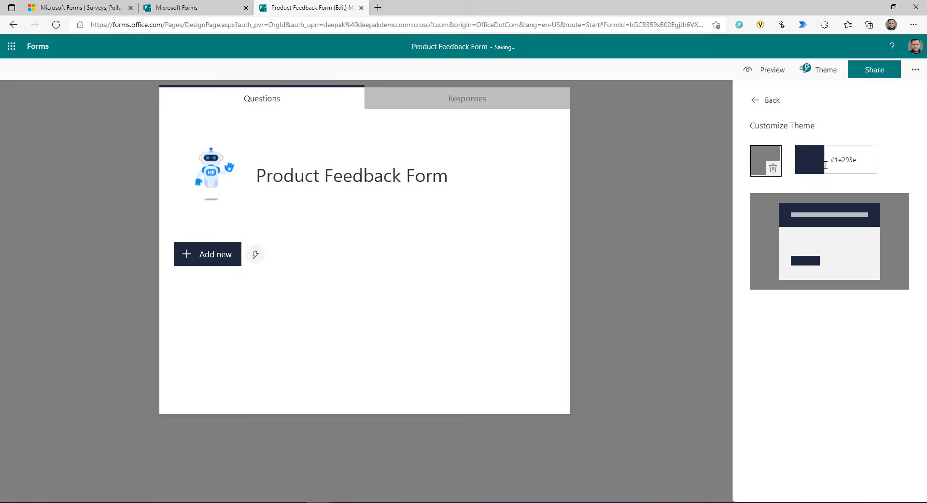
click(759, 70)
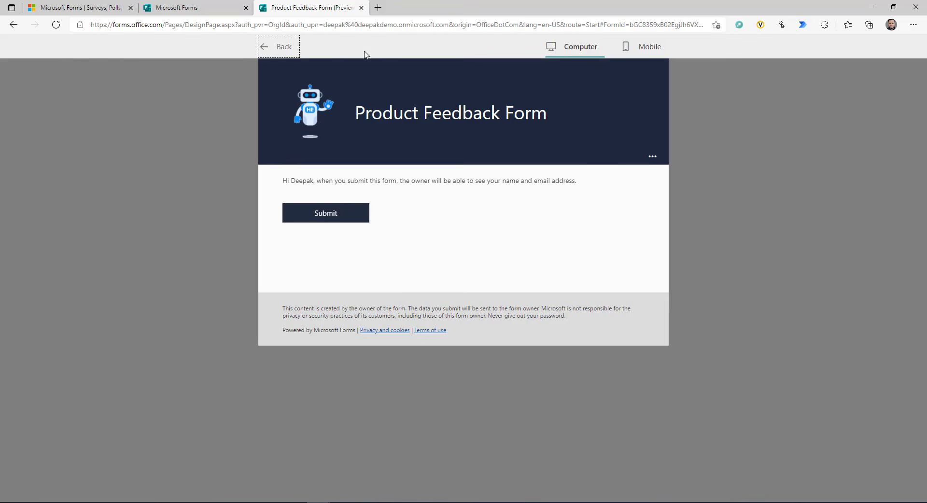
click(264, 48)
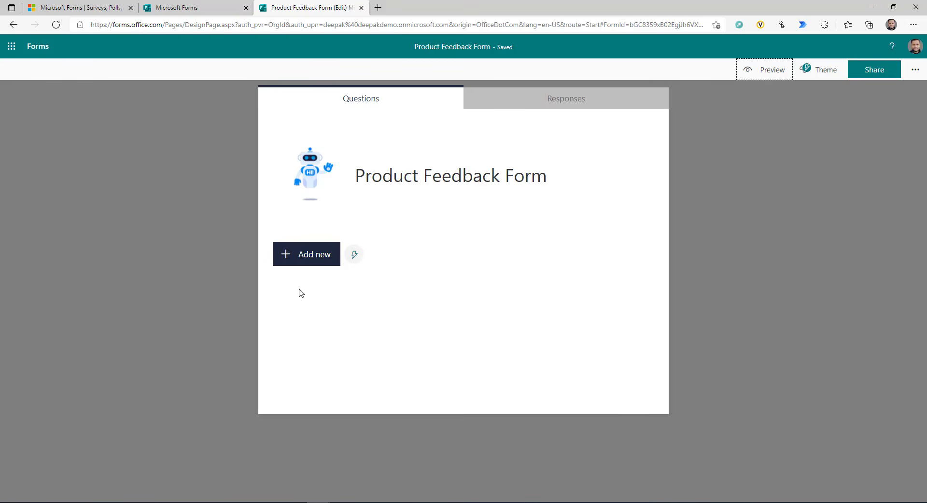
Step: Dismiss the recommended questions and add two short-answer text questions titled First Name and Last Name
click(299, 253)
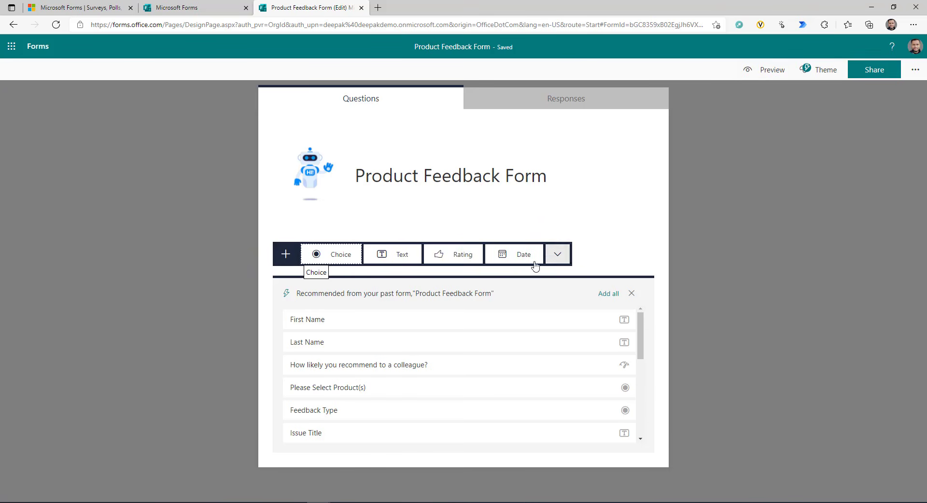
click(630, 293)
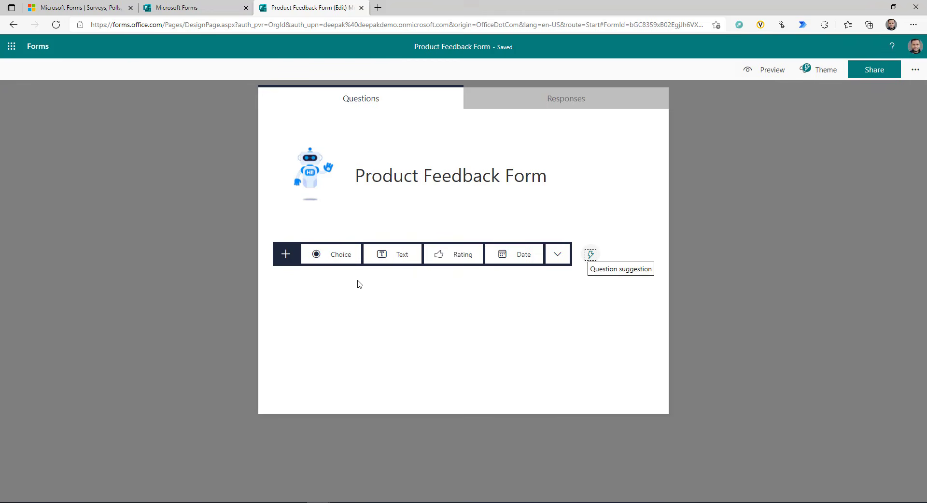
click(557, 254)
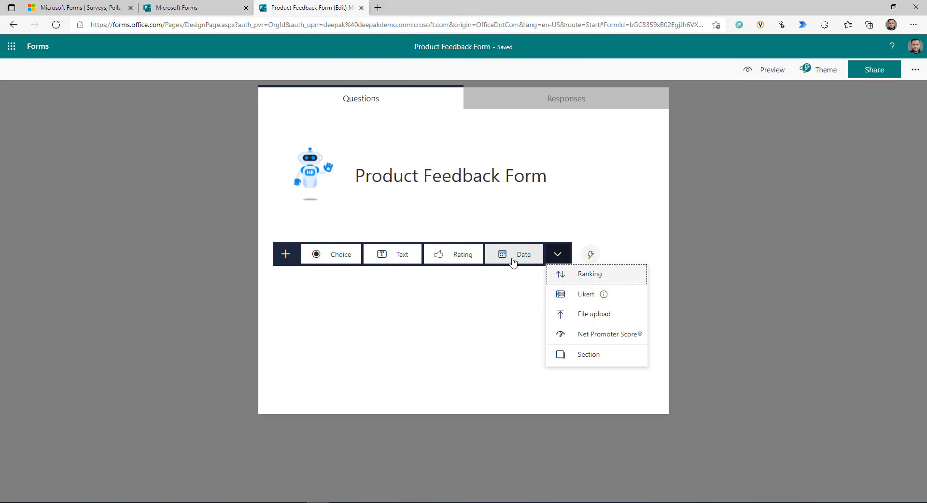
click(403, 256)
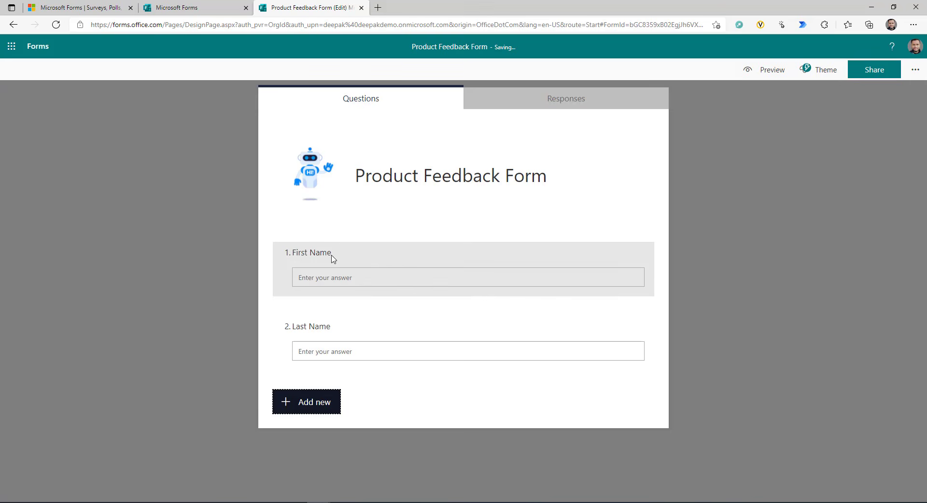
click(397, 293)
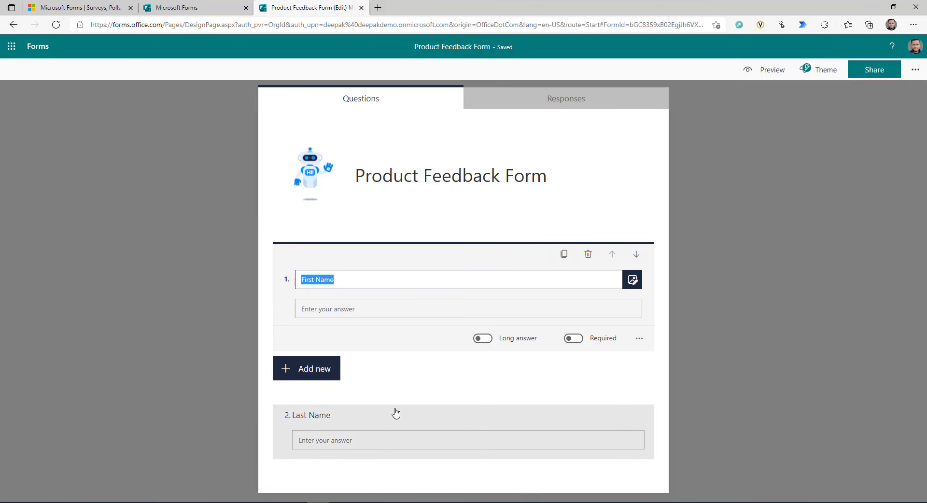
click(385, 442)
Step: Add a multiple-answer choice question titled Please Select Product(s) with the options SharePoint, PowerApps and PowerAutomate
click(325, 447)
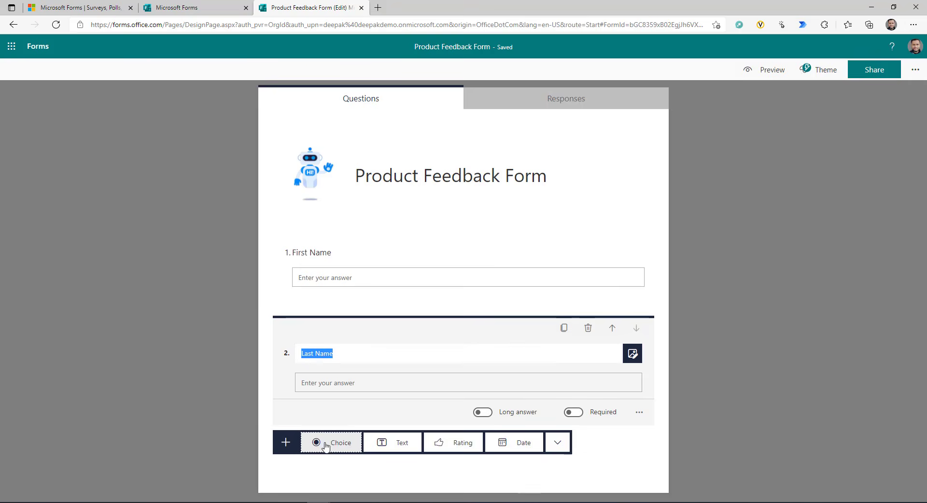
click(335, 442)
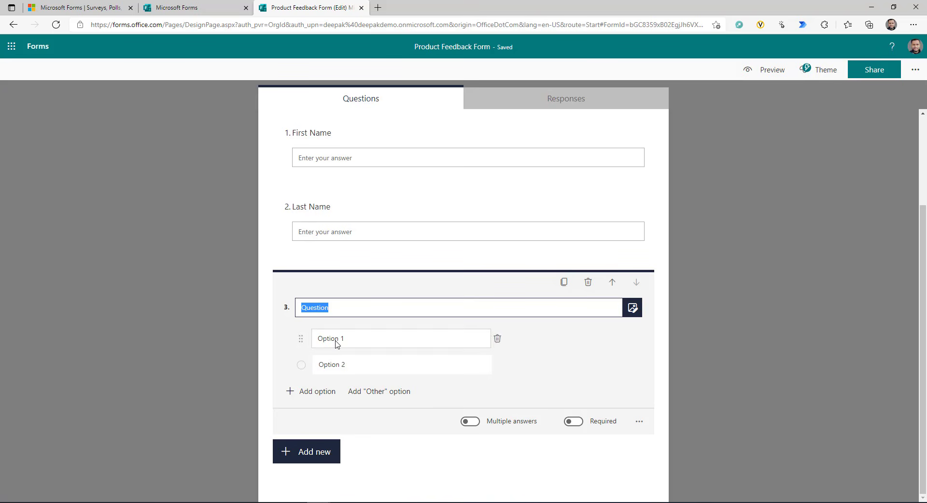
click(470, 422)
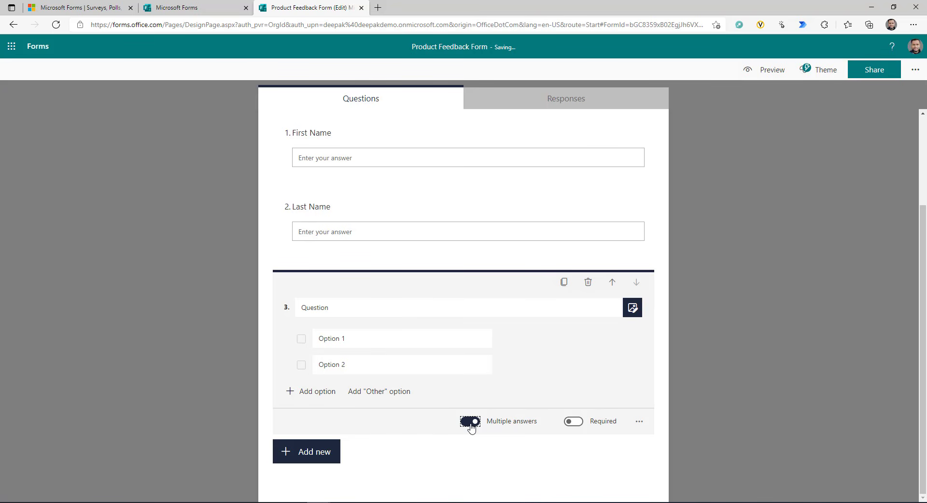
click(351, 307)
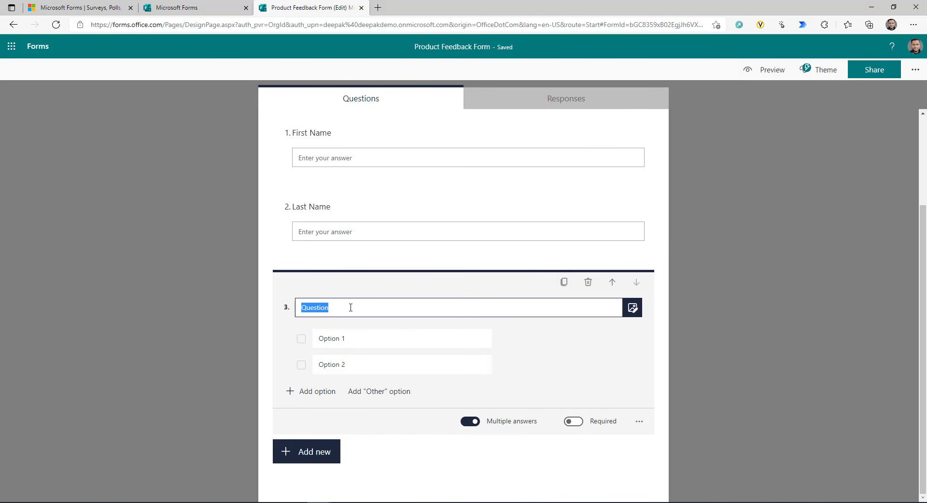
text(Please Select Product(s))
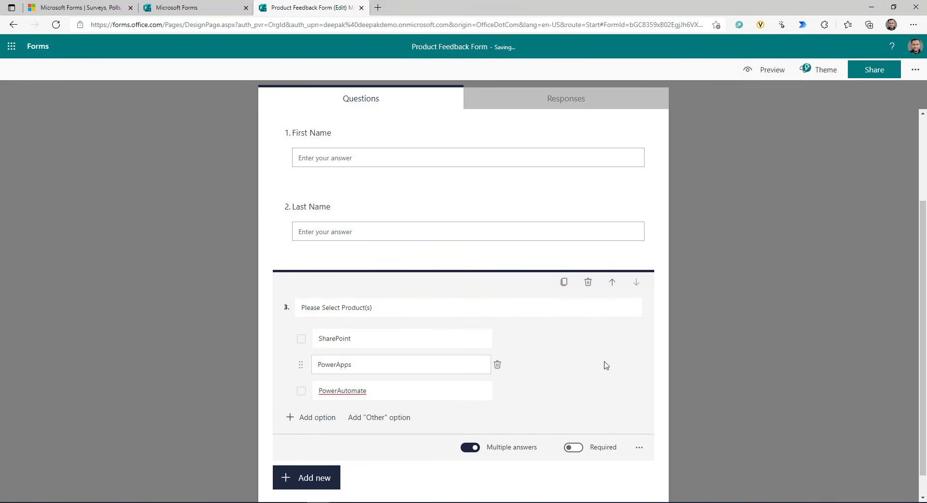
scroll(195, 451, down, 1)
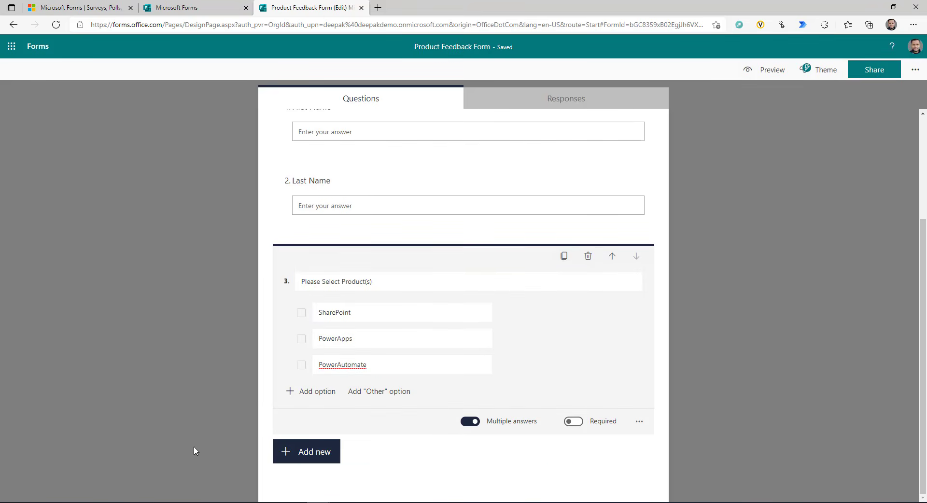
Step: Add a required single-answer choice question Feedback Type with options Issue, Enhancement and General Feedback, and review the form in the preview
click(312, 454)
click(338, 453)
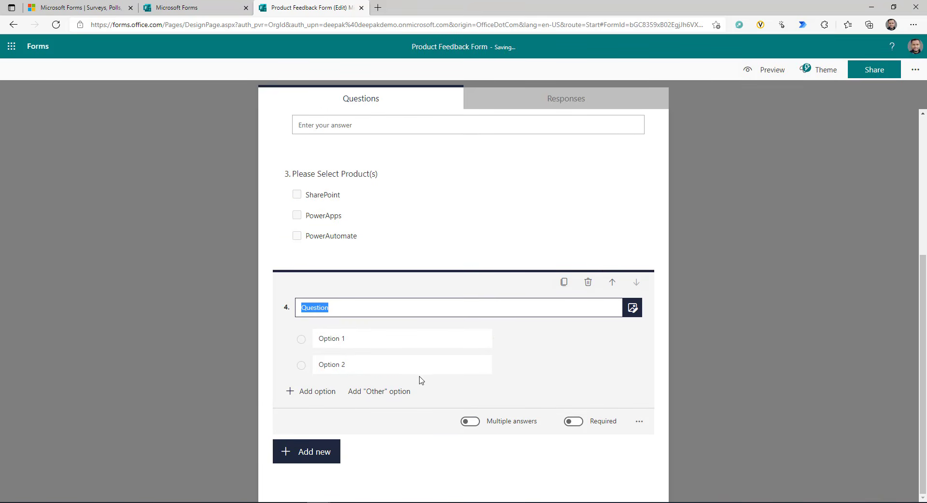
text(Feedback Type)
click(367, 340)
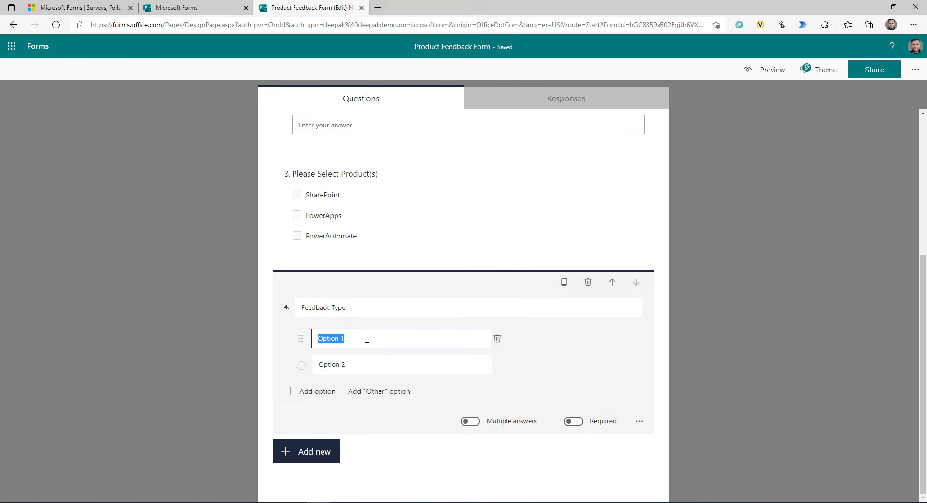
text(Issue Enhancement General Feedback)
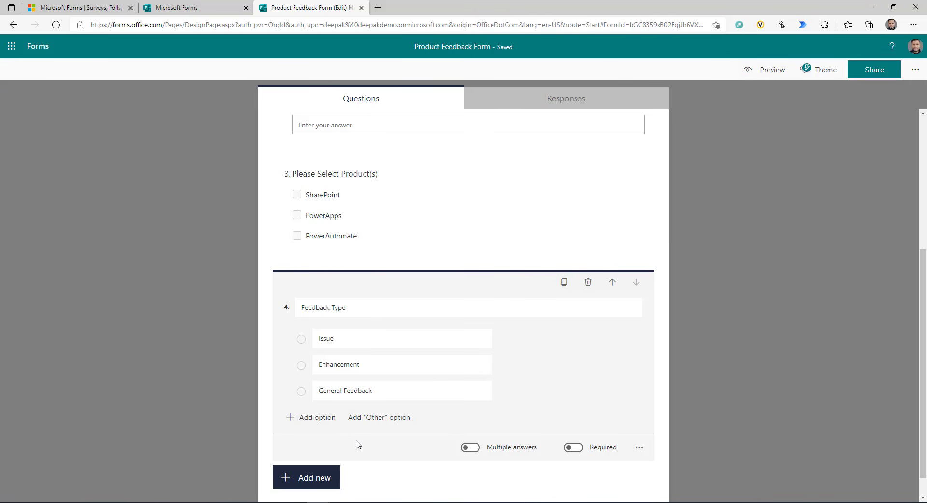
click(574, 448)
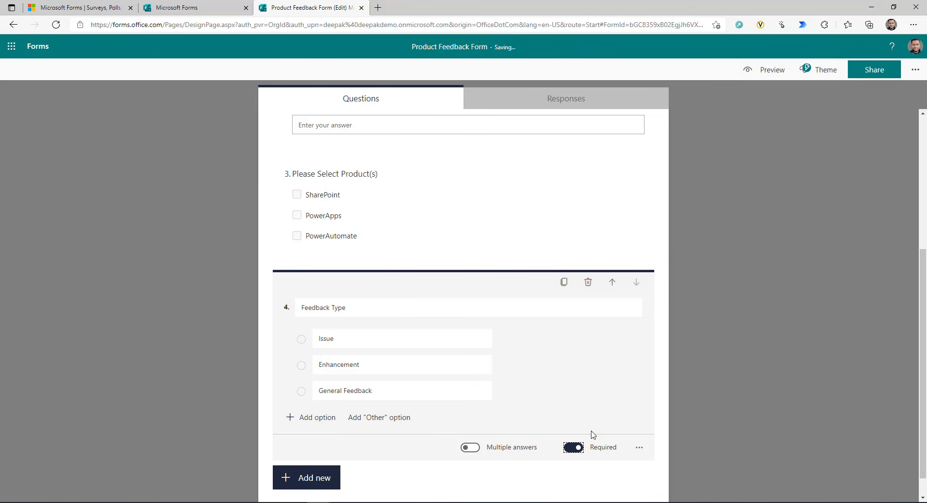
scroll(544, 390, down, 1)
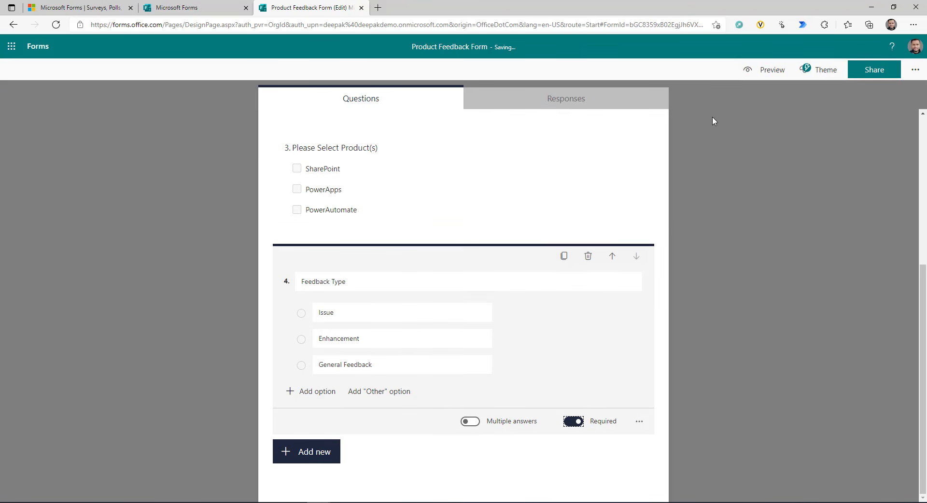
click(769, 70)
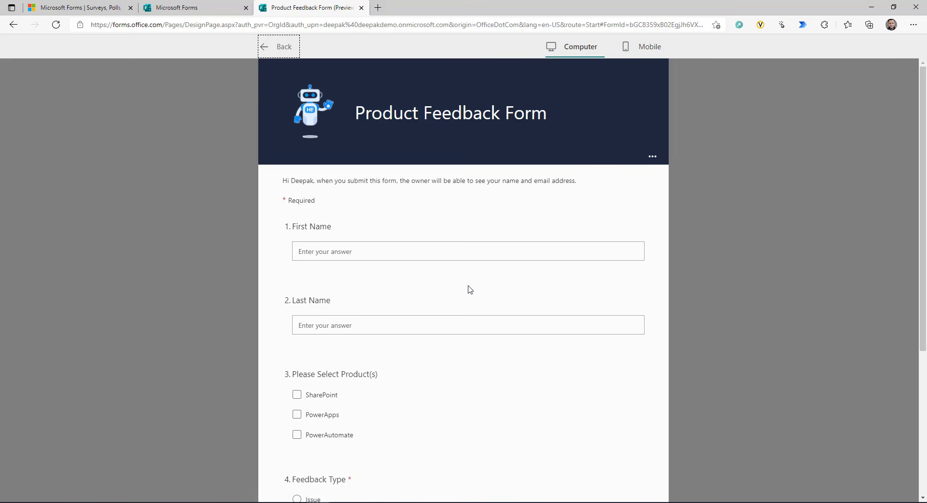
scroll(333, 280, down, 3)
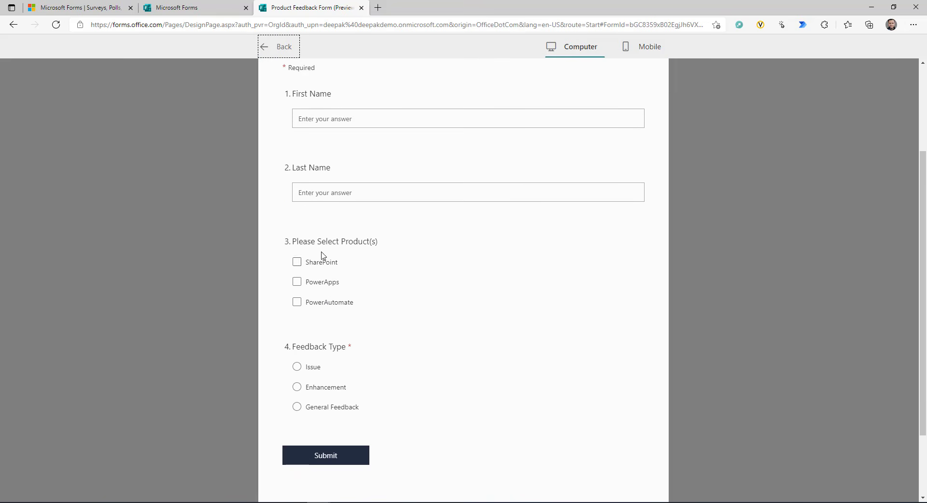
scroll(218, 275, down, 2)
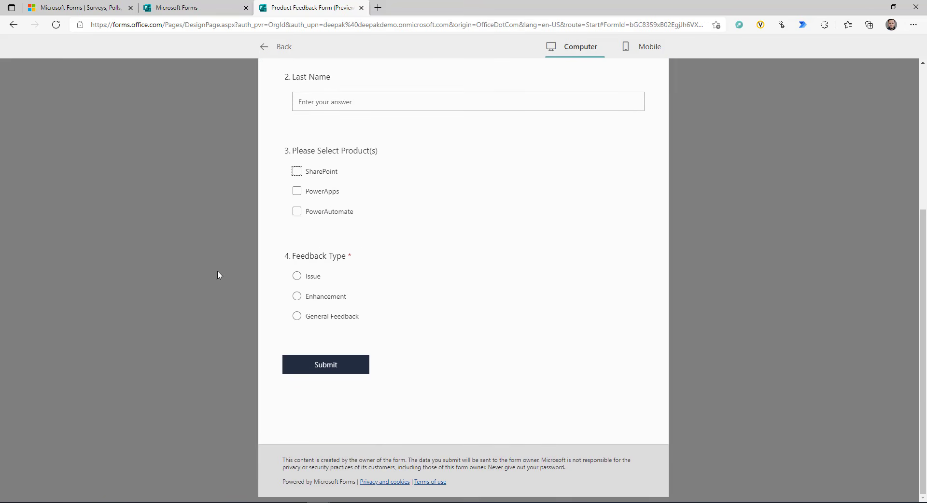
click(264, 47)
Step: Add a new section to the form after the Feedback Type question
scroll(449, 346, down, 3)
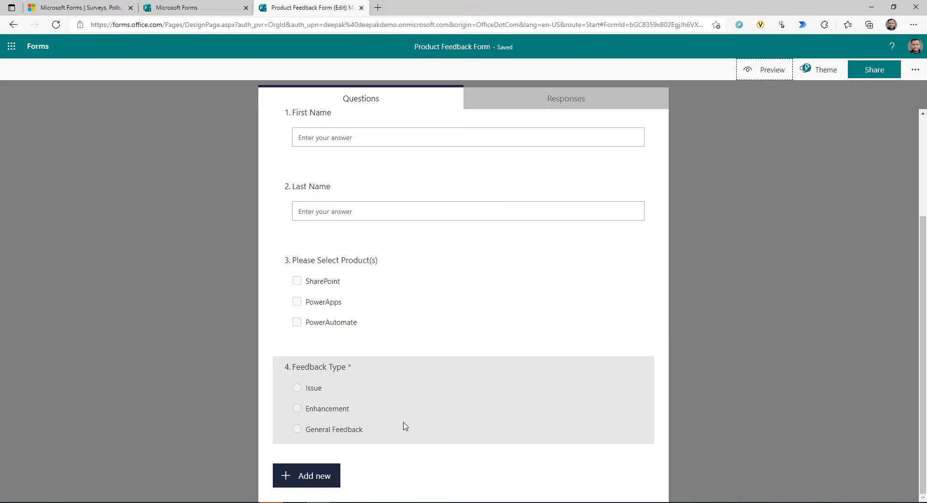
click(312, 478)
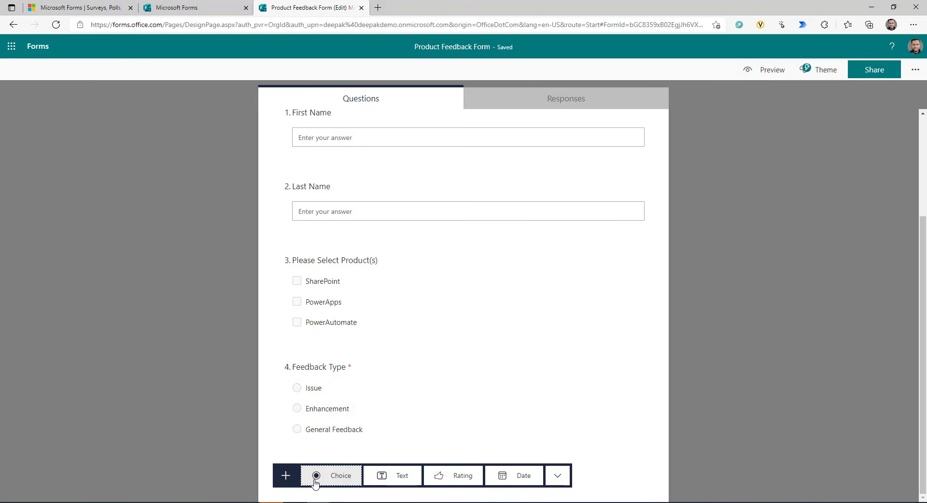
click(564, 484)
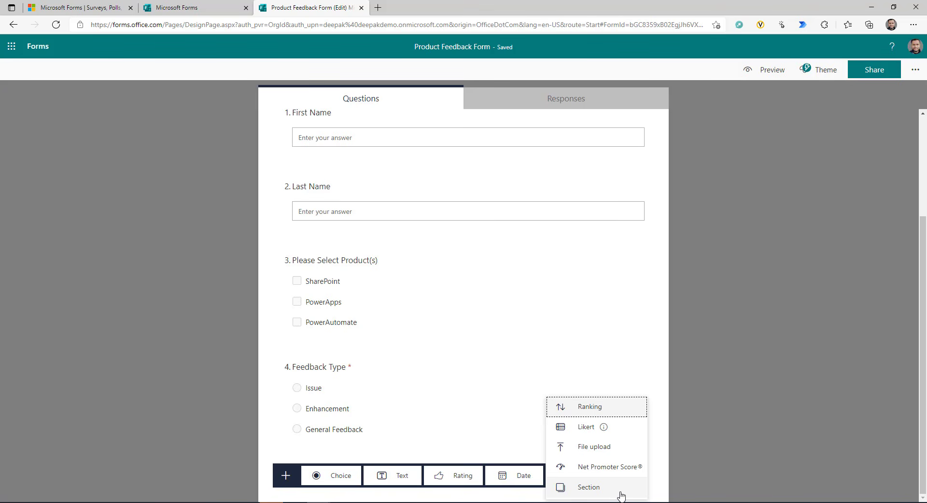
click(586, 489)
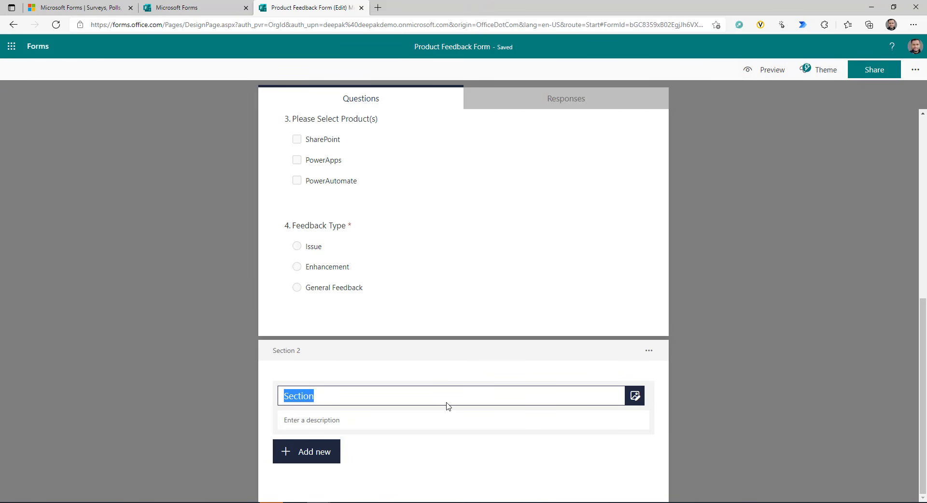
Step: Title the new section Issue, and add two more sections titled Enhancement and General Feedback
scroll(448, 403, up, 7)
scroll(471, 394, up, 1)
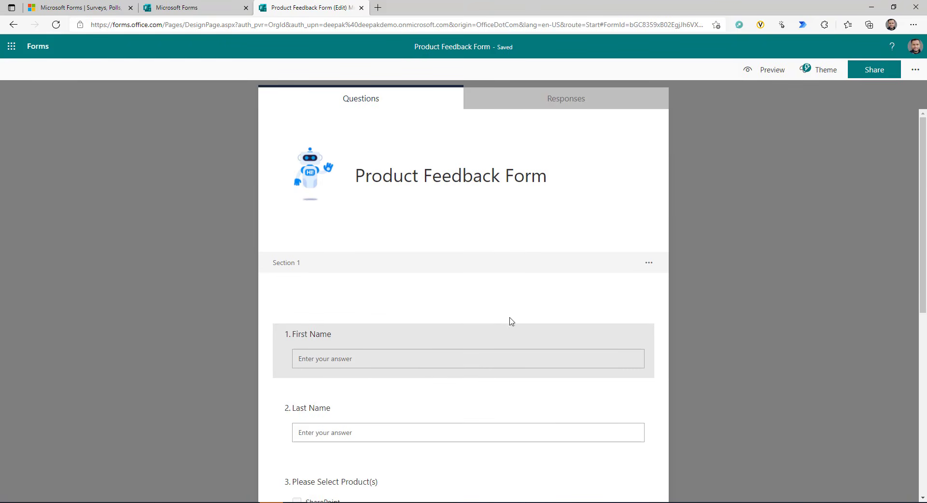
scroll(399, 364, down, 1)
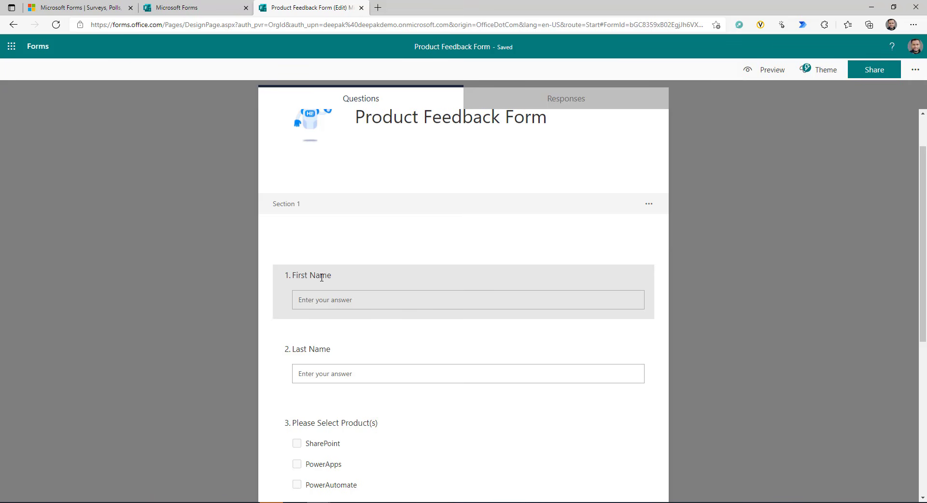
scroll(416, 352, down, 5)
click(350, 419)
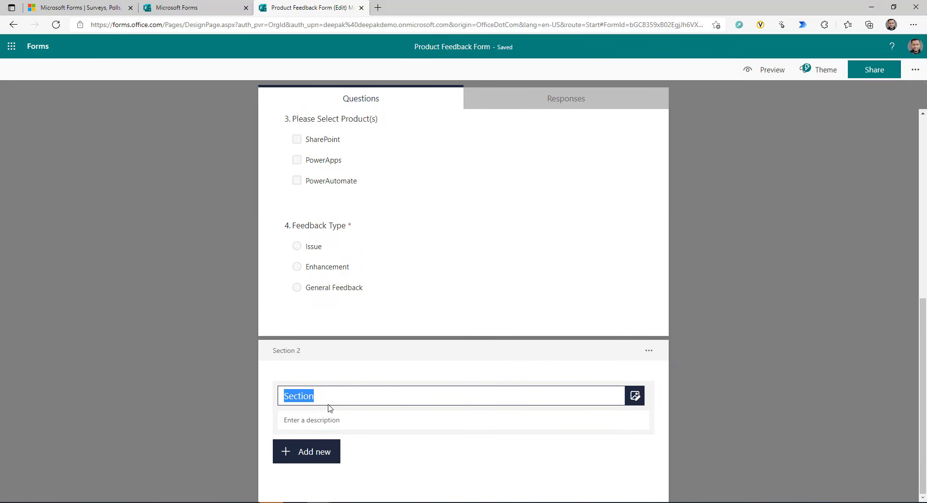
text(Issue)
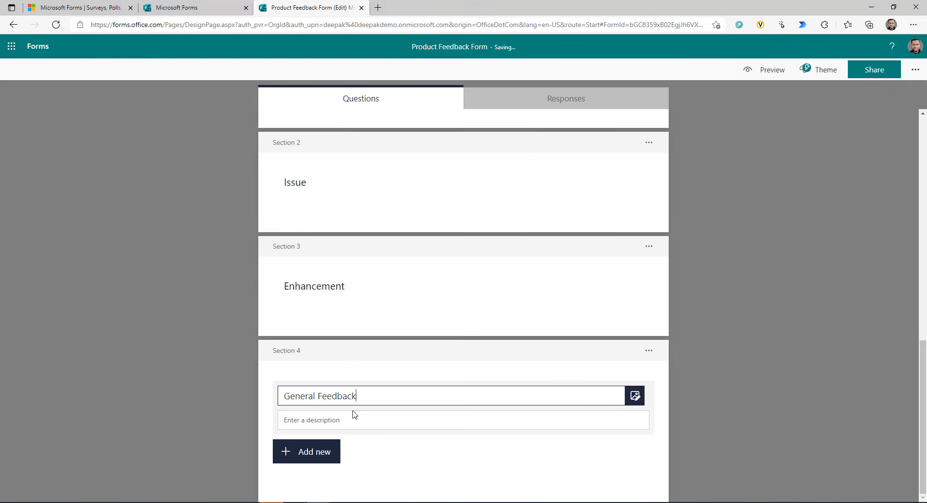
Step: Preview the form and try to advance past the first page without answering the Feedback Type question
click(748, 70)
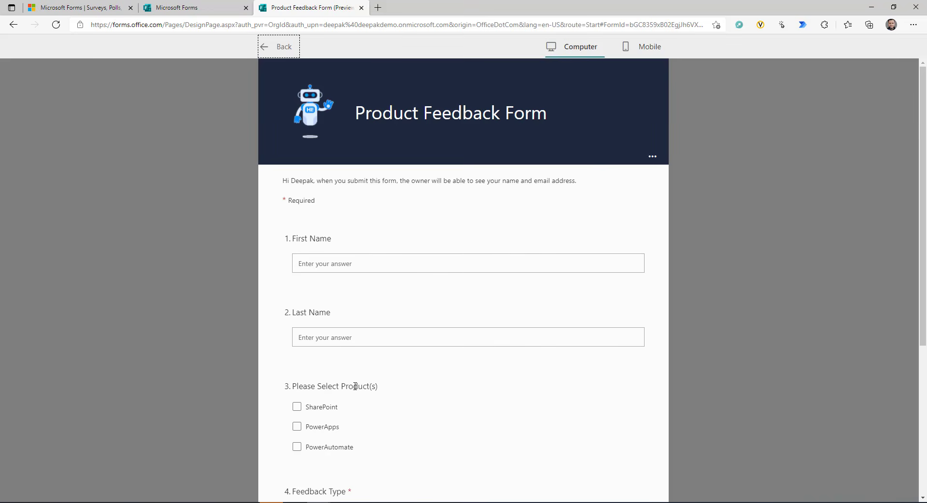
scroll(355, 386, down, 5)
scroll(355, 387, up, 5)
scroll(356, 387, down, 5)
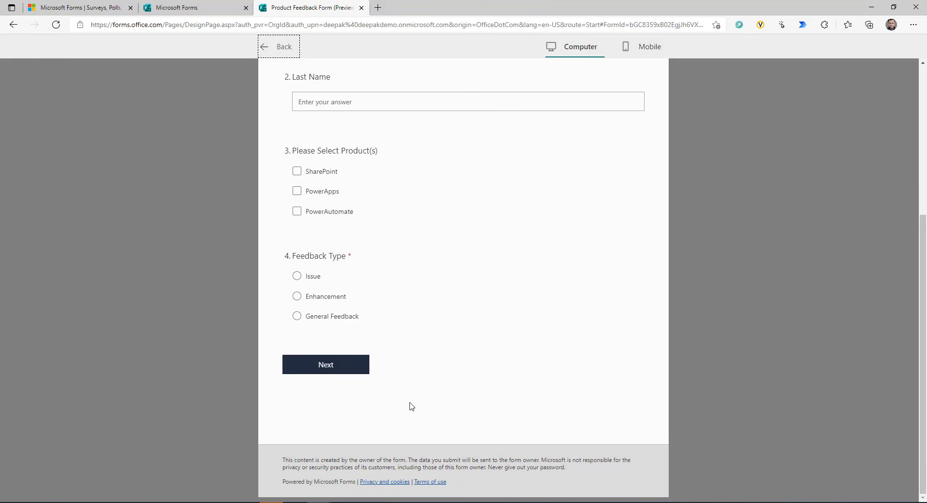
scroll(410, 406, up, 3)
scroll(411, 406, down, 3)
click(330, 373)
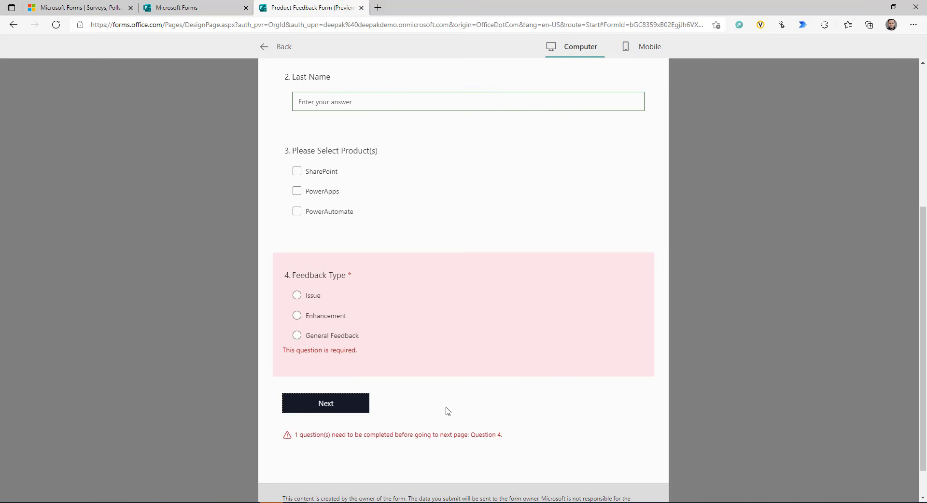
Step: Answer Feedback Type with Issue in the preview and page through the sections, finishing back in the form editor
click(297, 295)
scroll(402, 325, up, 4)
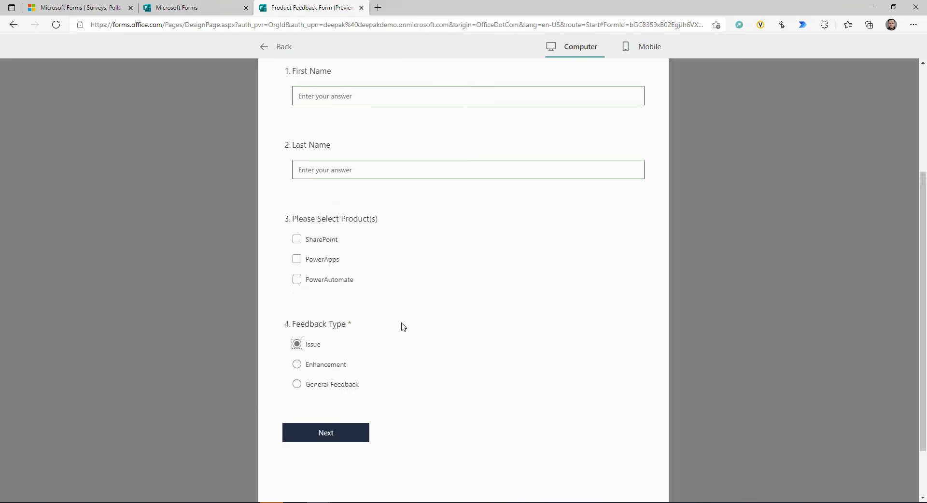
scroll(401, 325, down, 4)
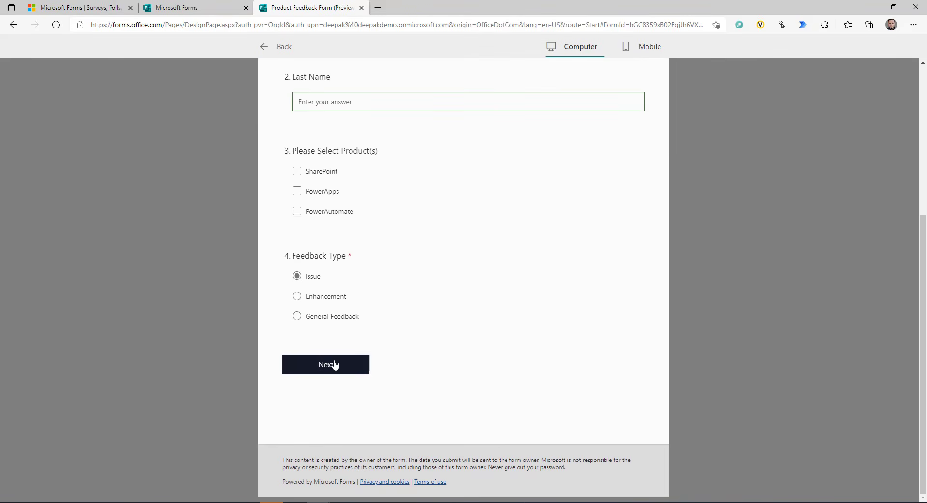
click(331, 365)
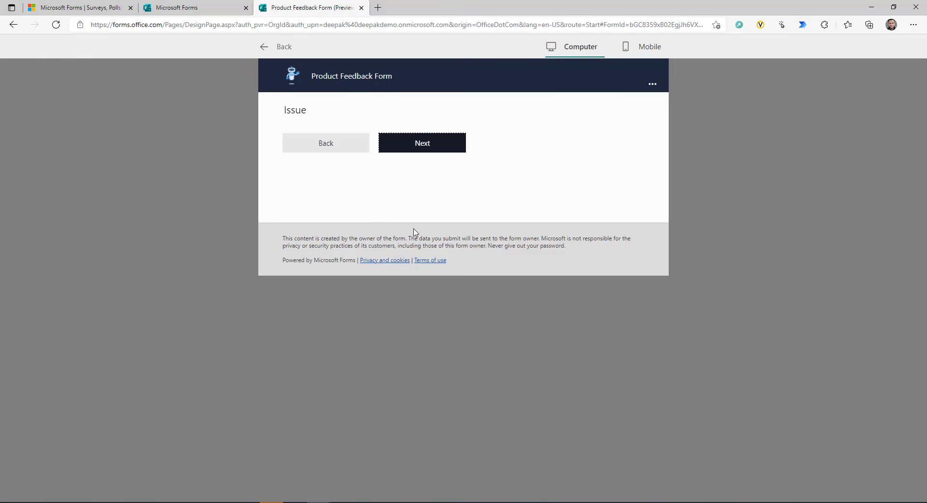
click(443, 145)
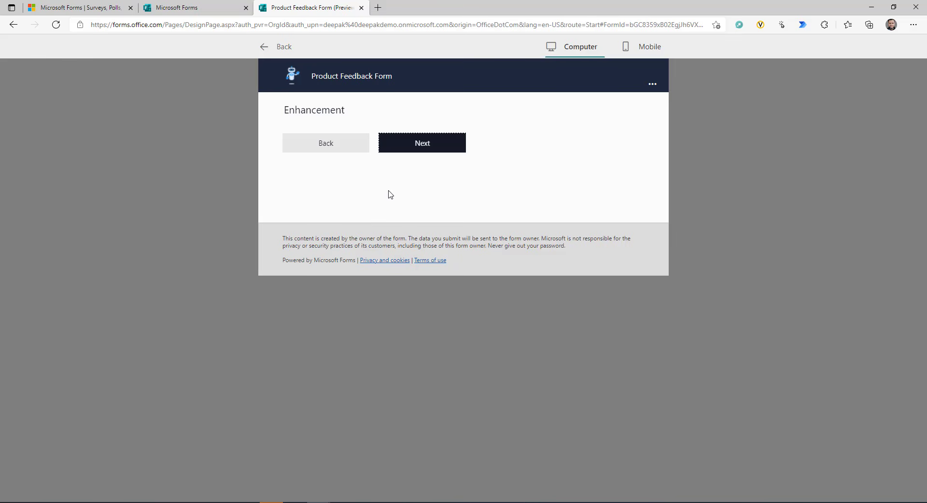
click(424, 146)
click(338, 152)
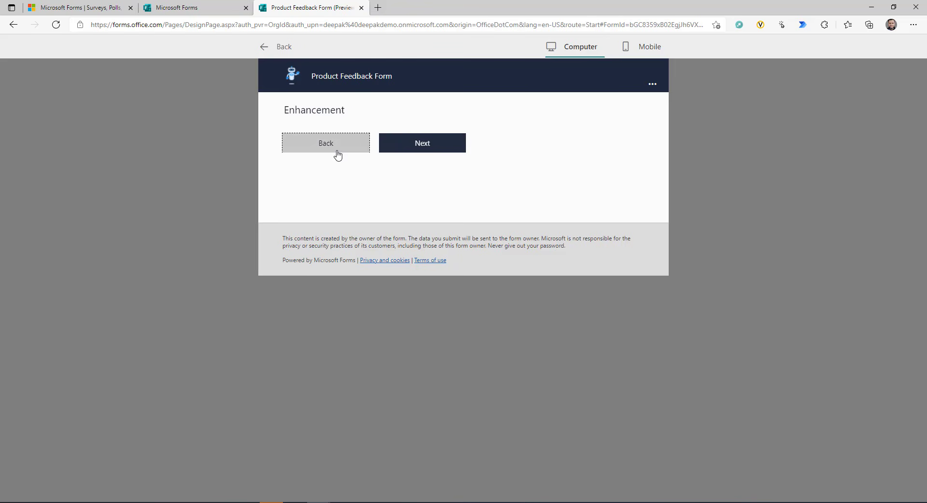
click(338, 152)
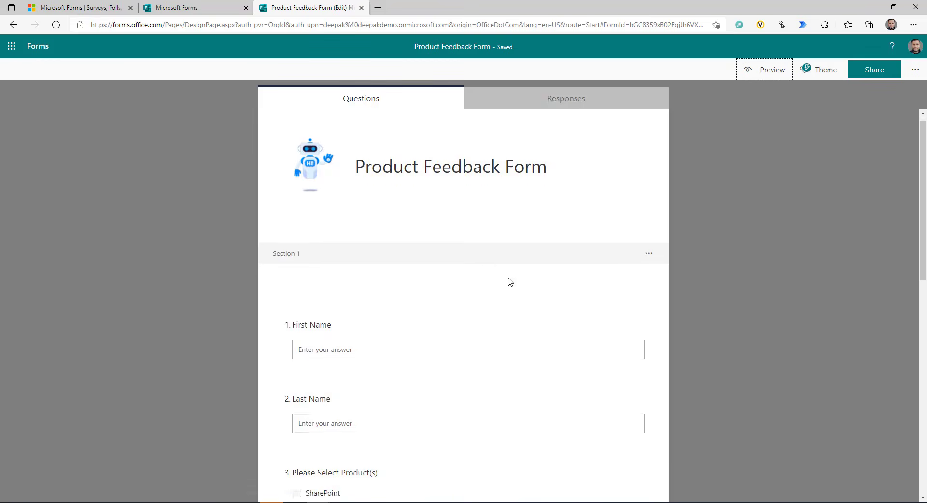
Step: Compare the Feedback Type options with the Issue, Enhancement and General Feedback sections in the form editor
scroll(509, 284, down, 10)
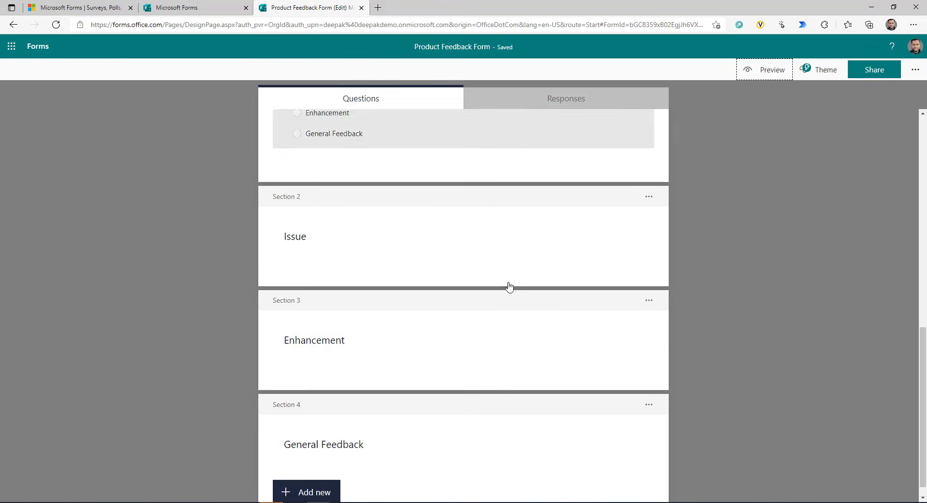
scroll(383, 271, up, 3)
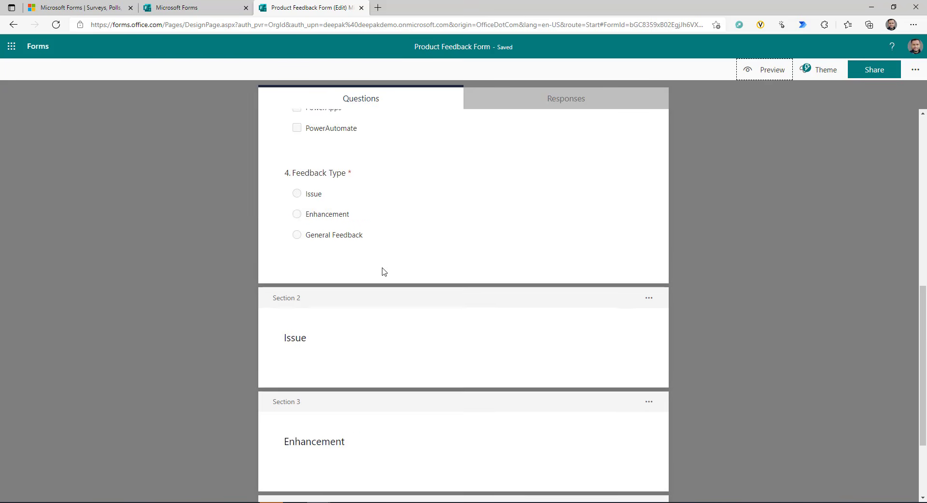
scroll(402, 333, down, 3)
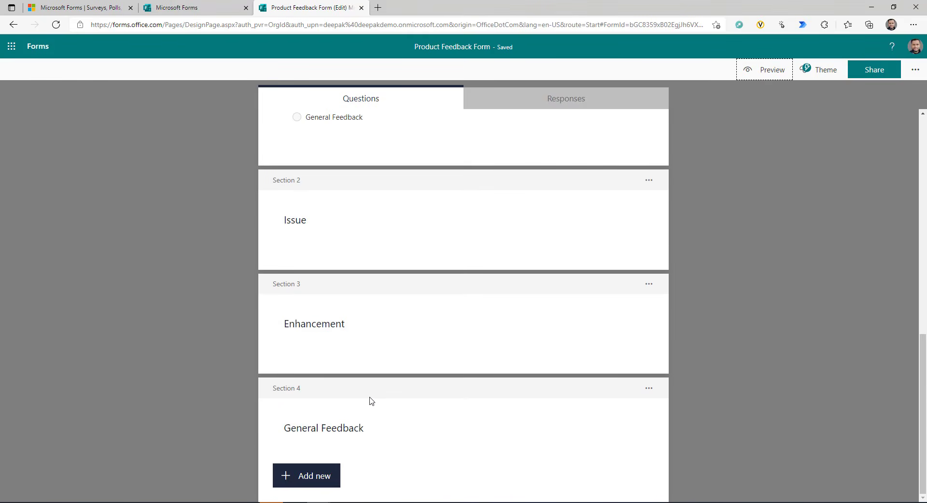
scroll(372, 396, up, 8)
scroll(491, 353, down, 2)
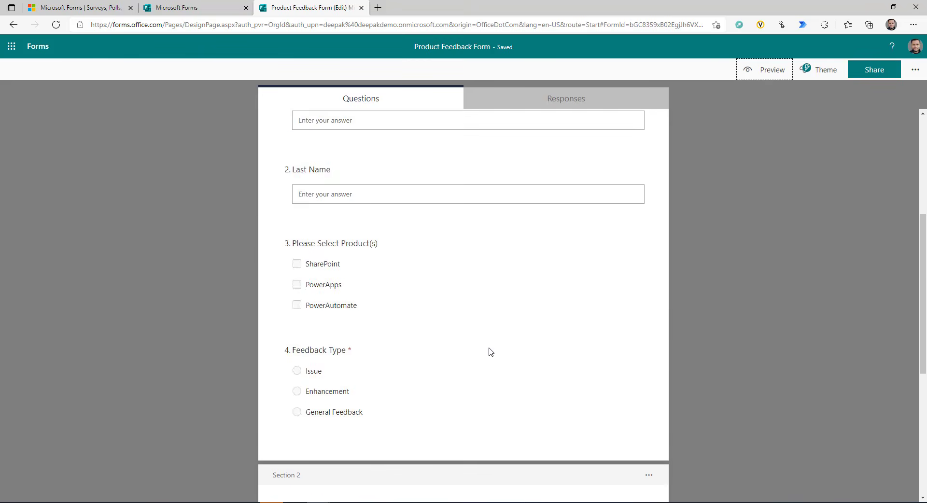
scroll(491, 352, down, 2)
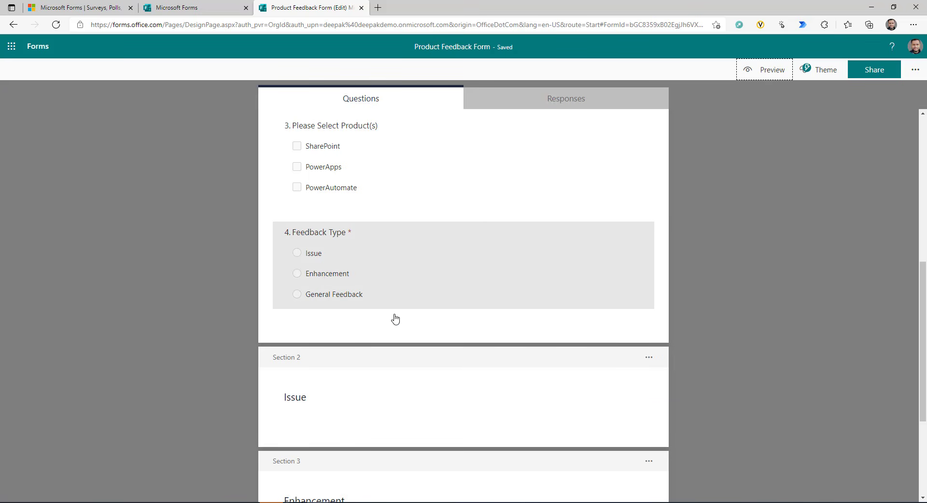
scroll(394, 319, down, 3)
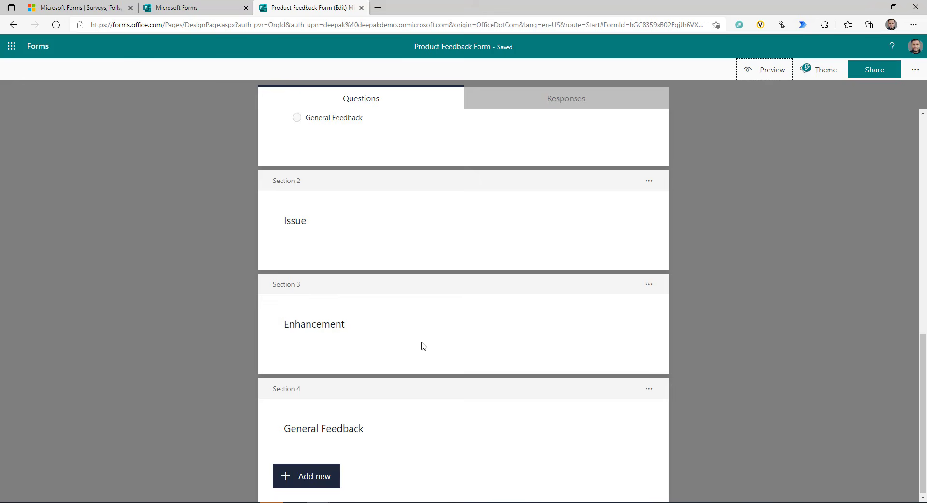
scroll(415, 338, up, 2)
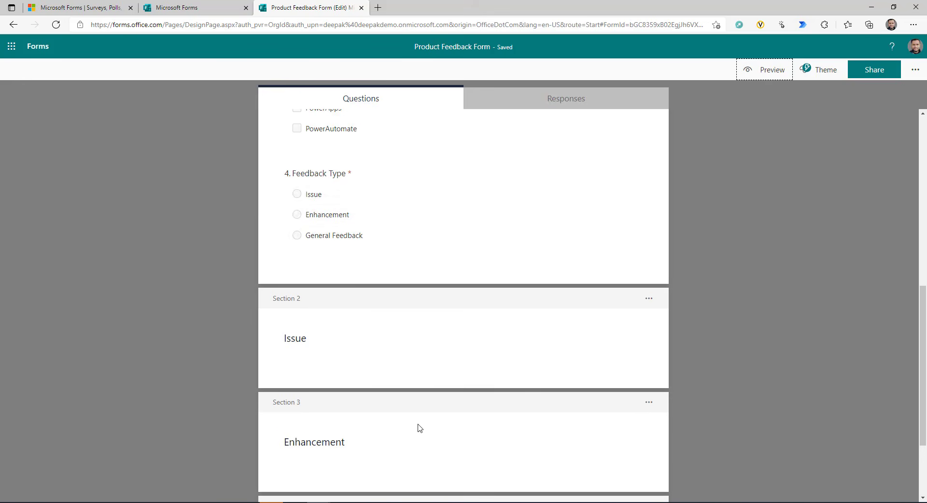
scroll(418, 429, down, 2)
scroll(383, 448, up, 3)
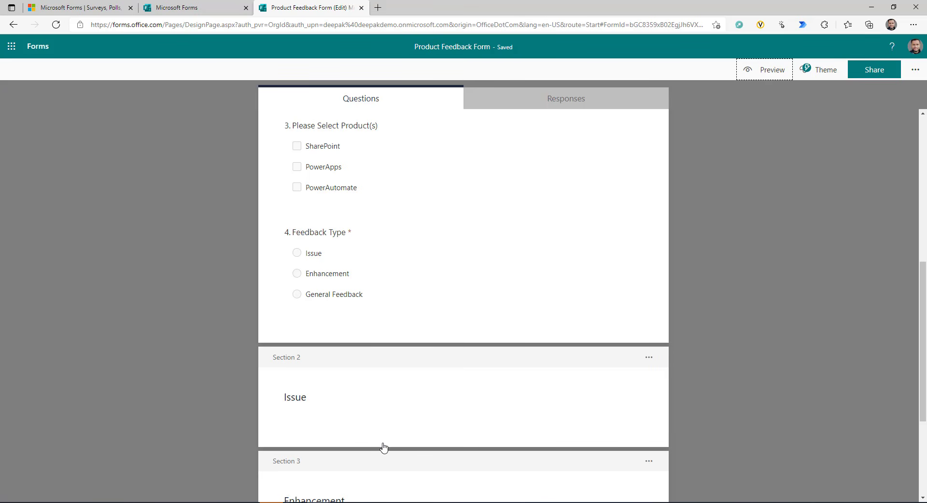
Step: Add branching to the Feedback Type question so that the Issue option goes to Section 2. Issue
click(447, 276)
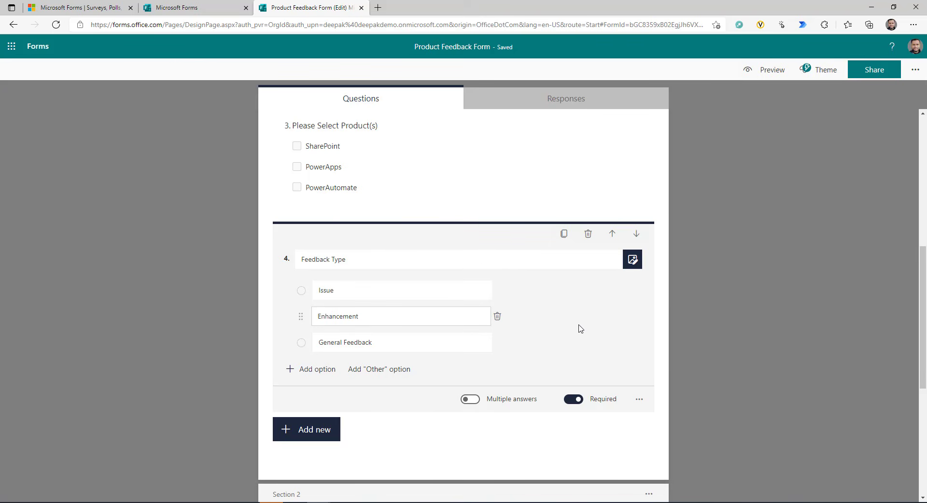
click(640, 400)
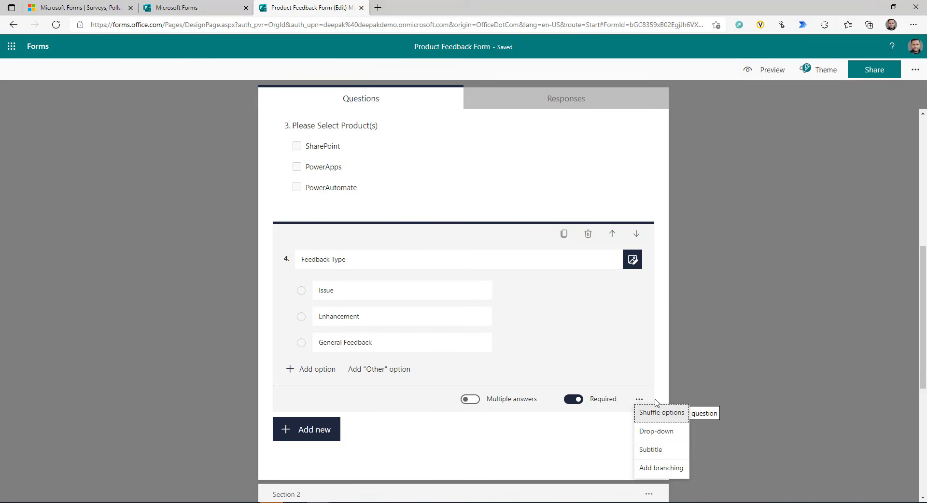
scroll(657, 403, down, 3)
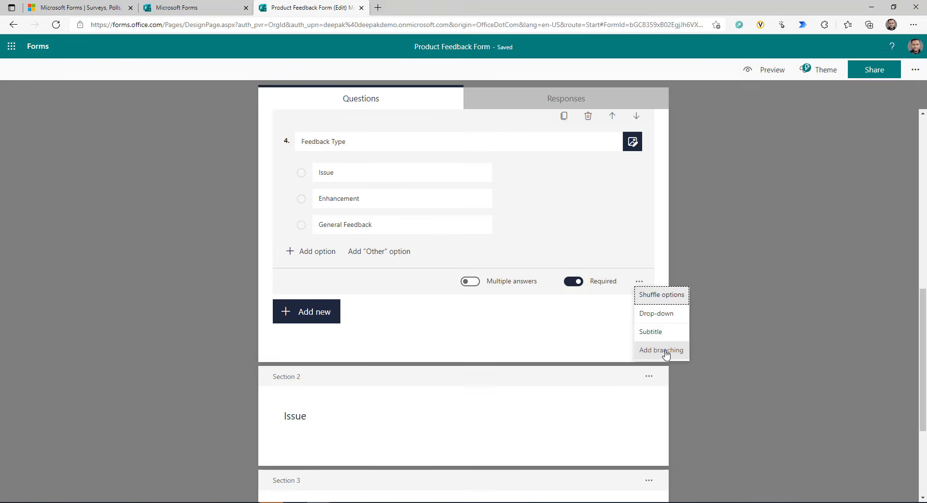
click(666, 351)
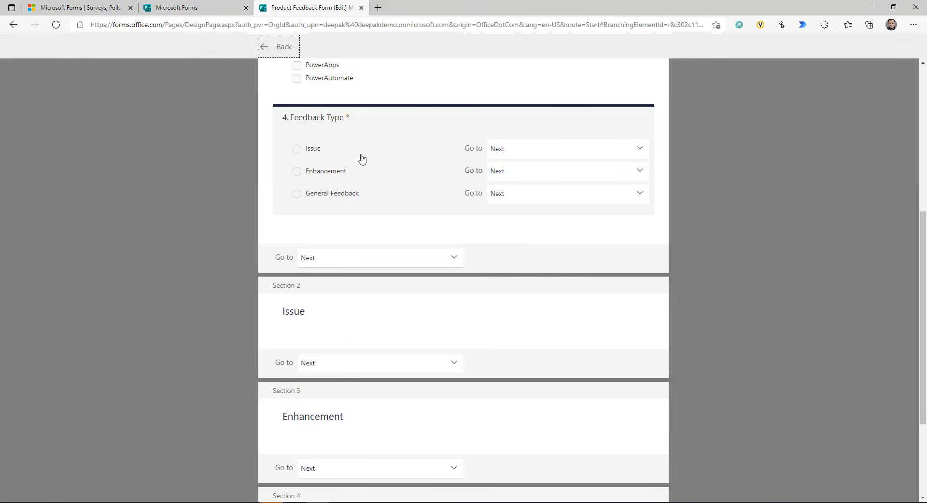
click(550, 149)
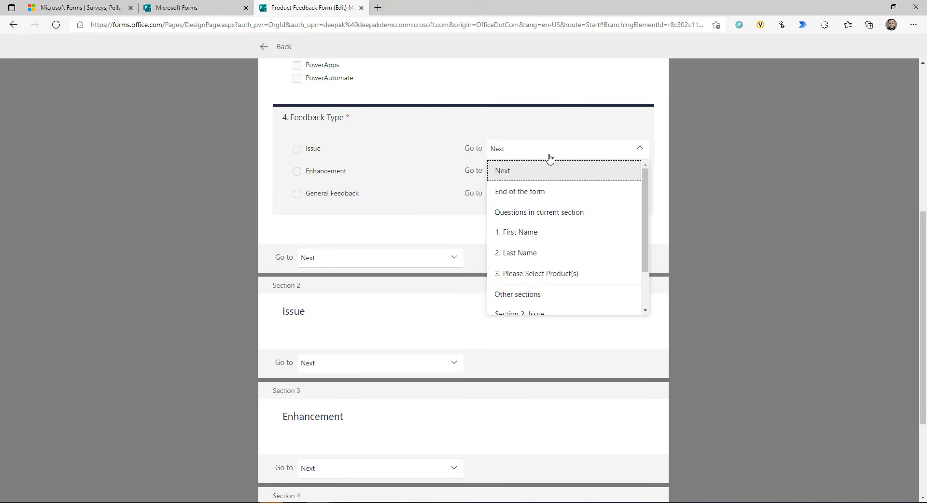
click(404, 147)
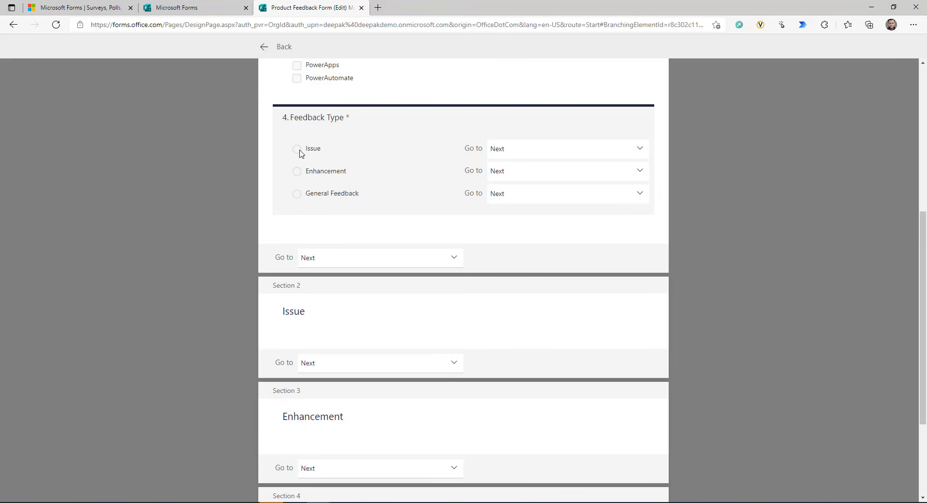
click(527, 156)
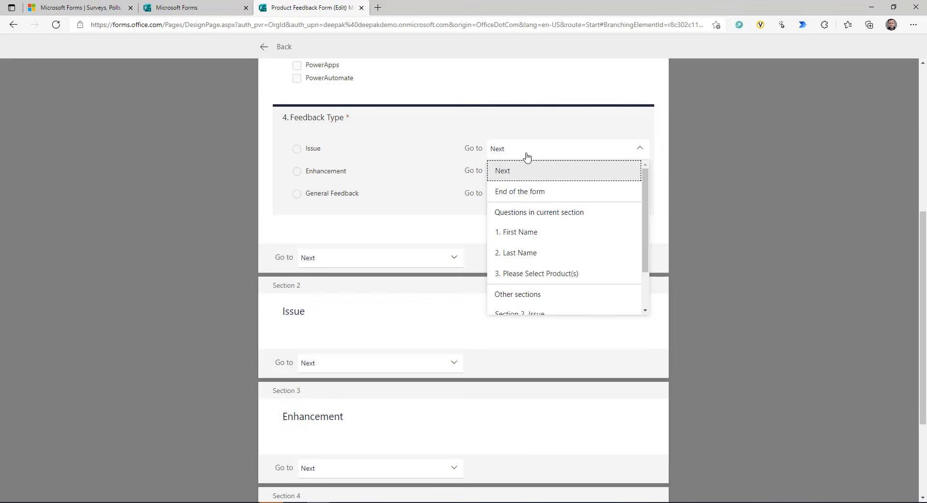
scroll(546, 280, down, 1)
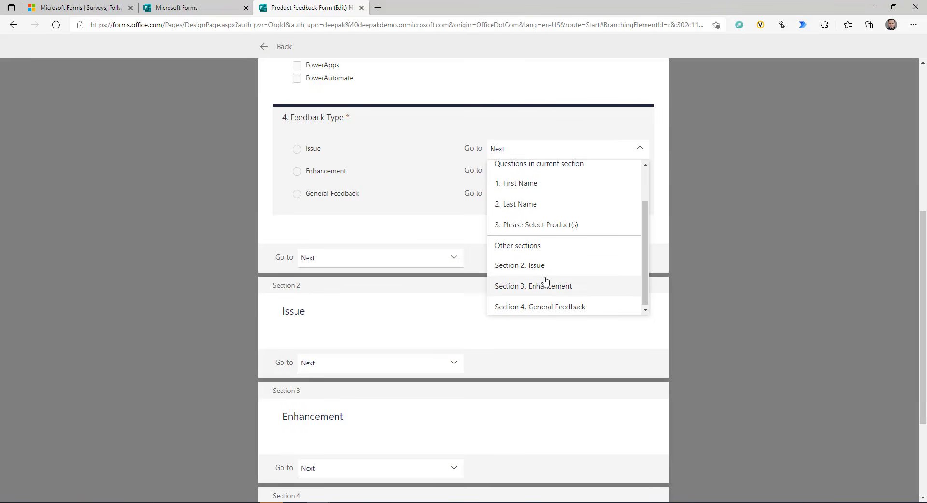
click(522, 265)
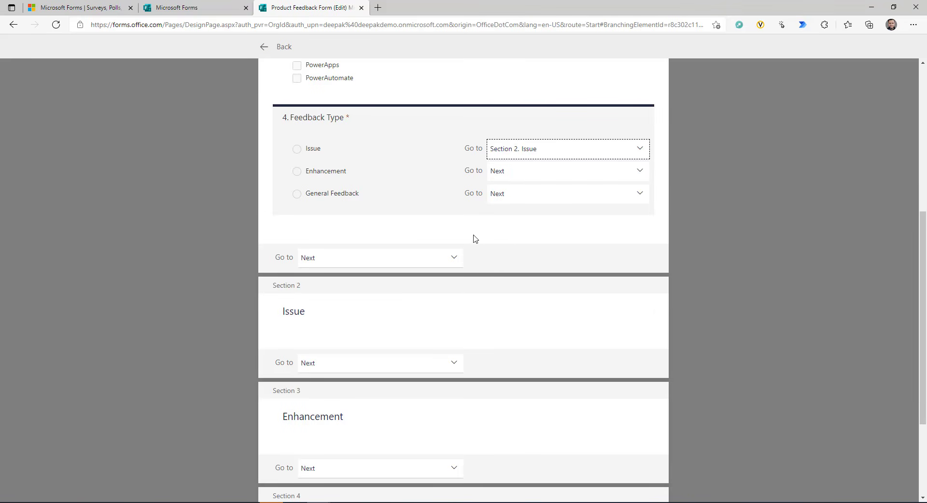
Step: Branch the Enhancement option to Section 3. Enhancement and the General Feedback option to Section 4. General Feedback
click(523, 174)
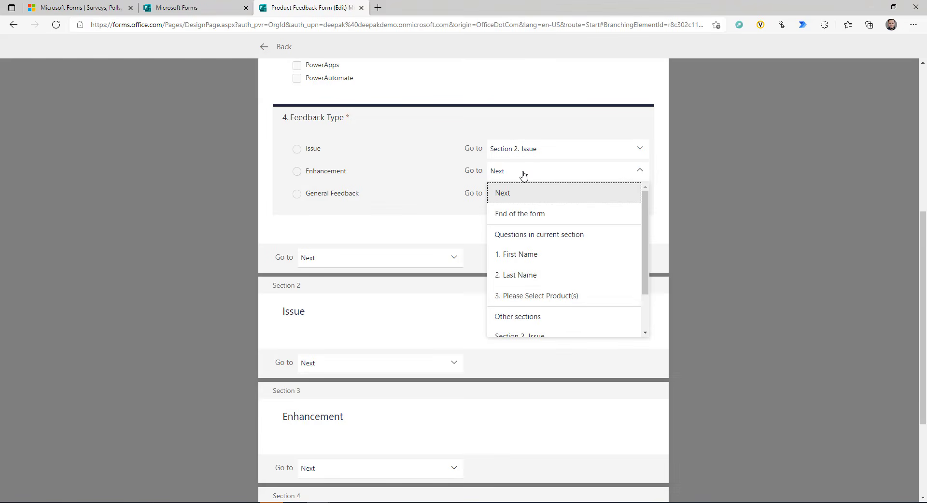
scroll(550, 305, down, 1)
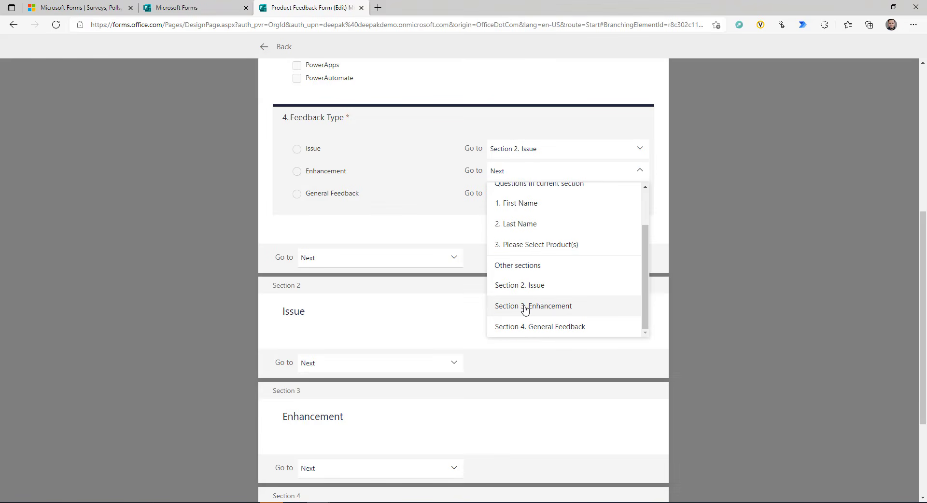
click(525, 309)
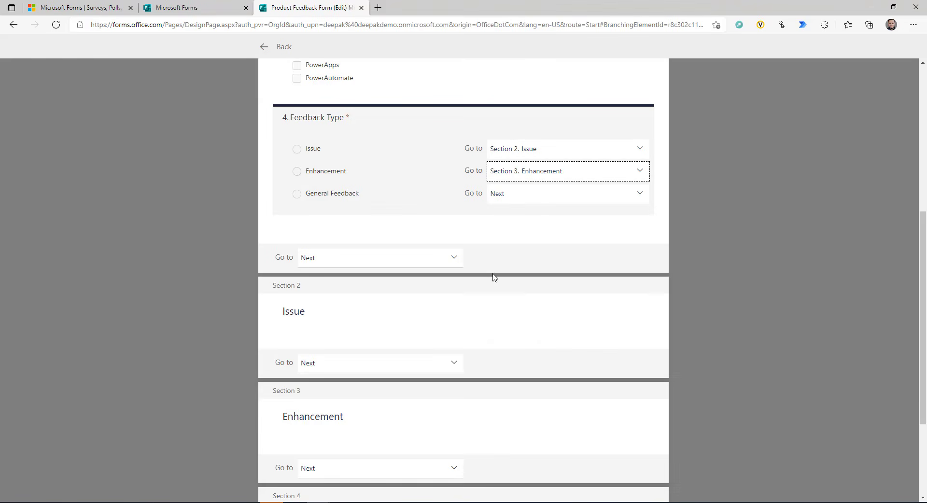
click(535, 198)
scroll(559, 321, down, 1)
click(546, 349)
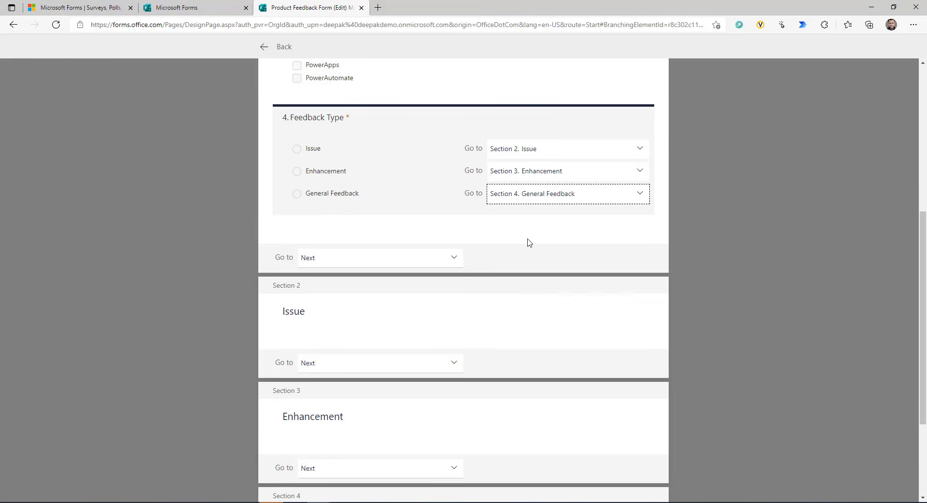
scroll(503, 260, up, 6)
scroll(503, 260, down, 7)
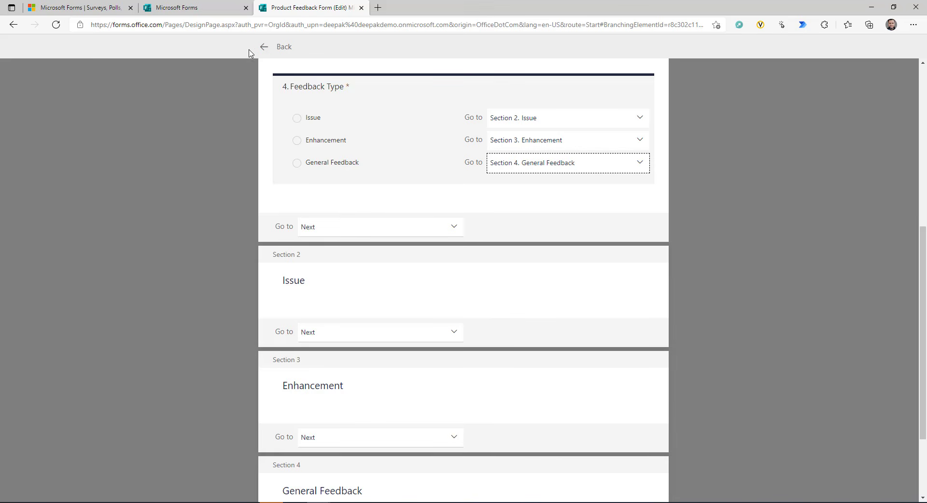
Step: Add branching to the Issue section so that it goes to End of the form
click(274, 48)
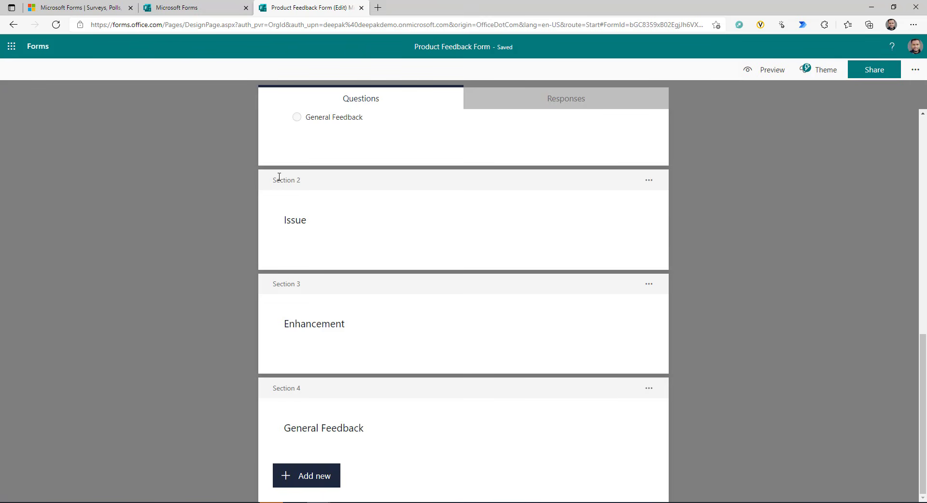
click(649, 180)
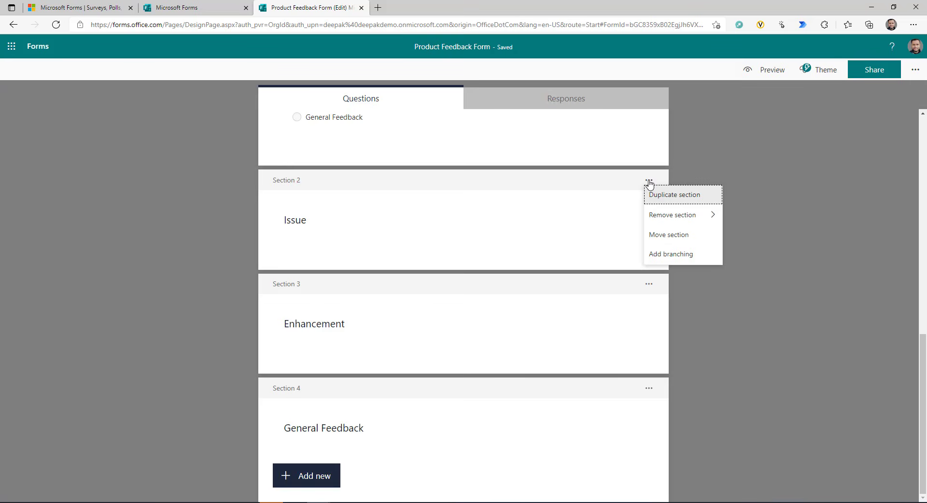
click(672, 256)
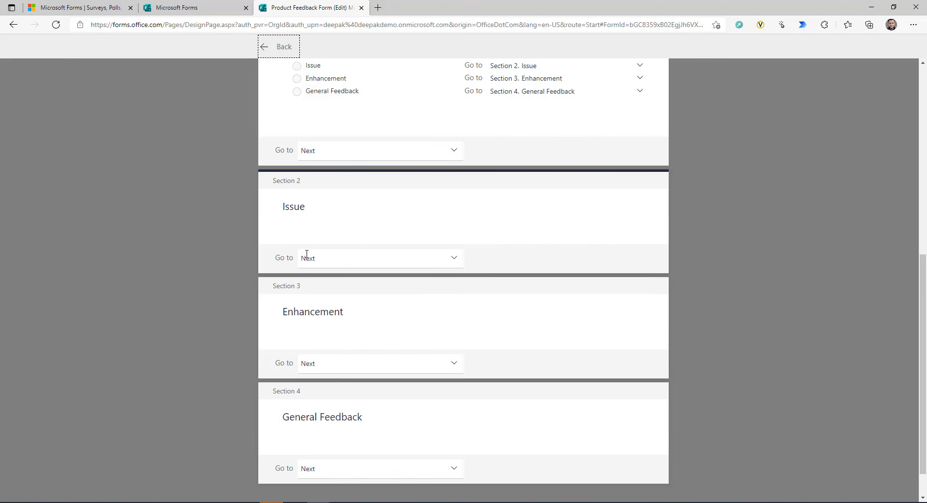
click(454, 261)
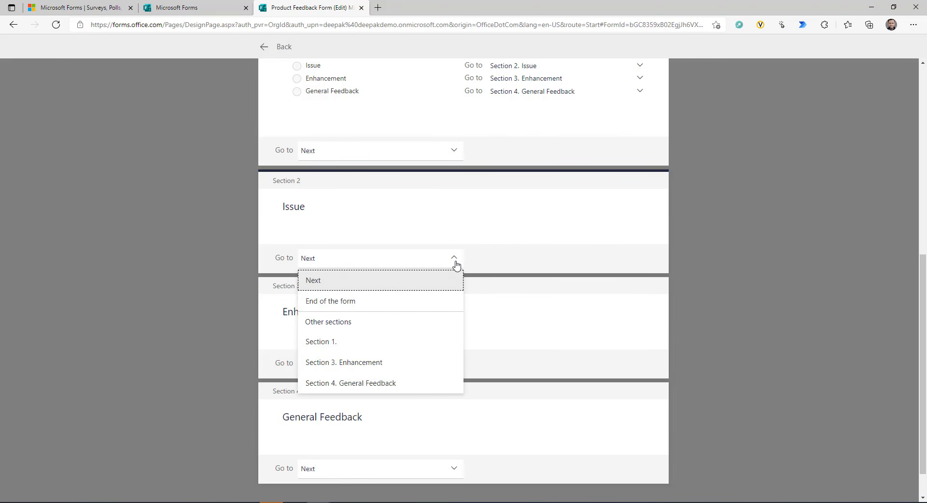
click(347, 302)
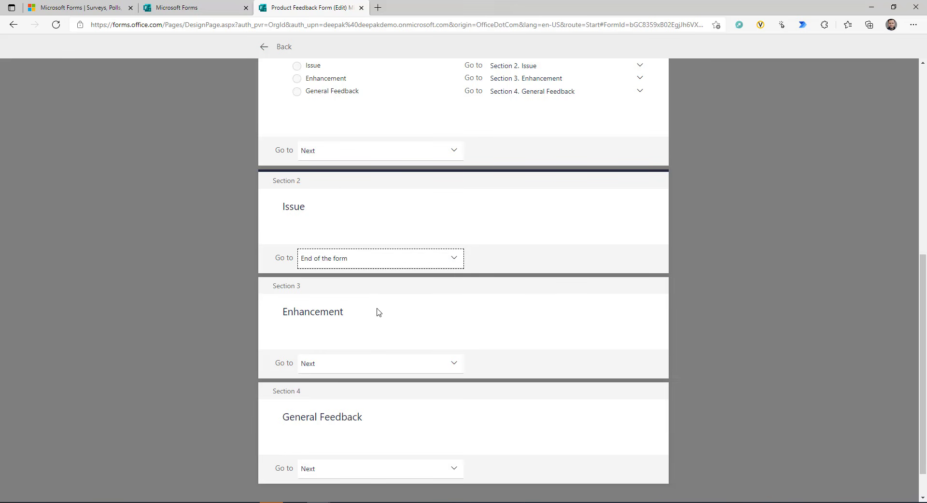
Step: Branch both the Enhancement section and the General Feedback section to End of the form
click(443, 368)
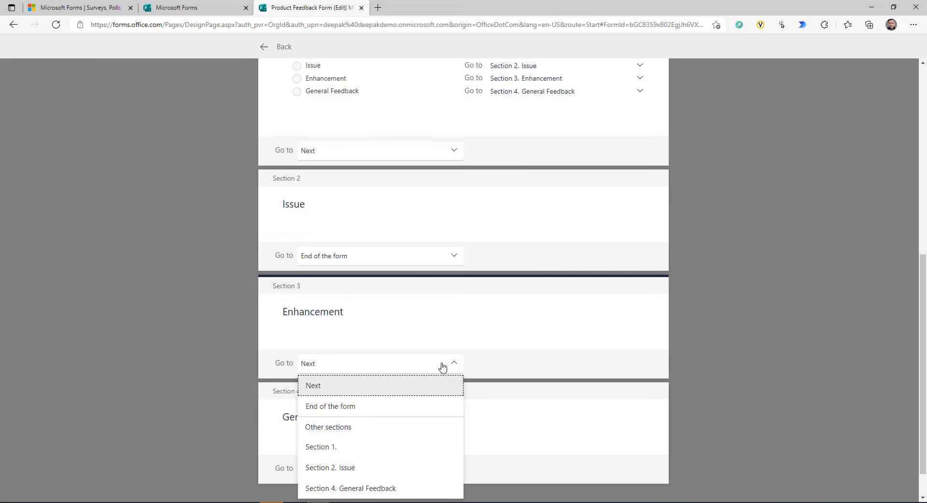
click(327, 407)
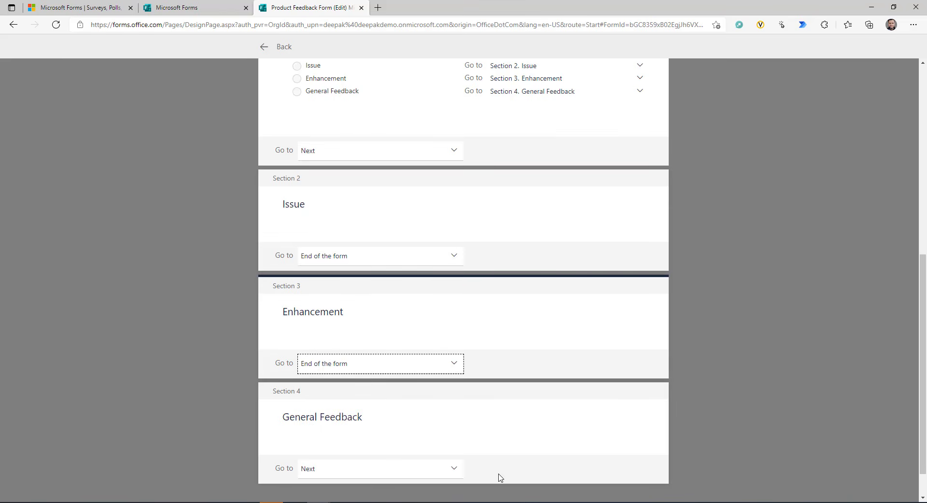
click(456, 473)
scroll(376, 449, down, 2)
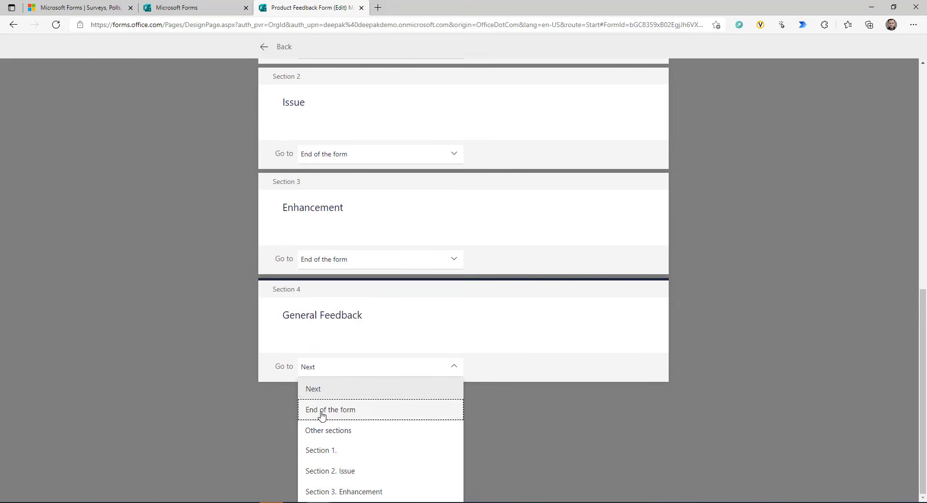
click(381, 409)
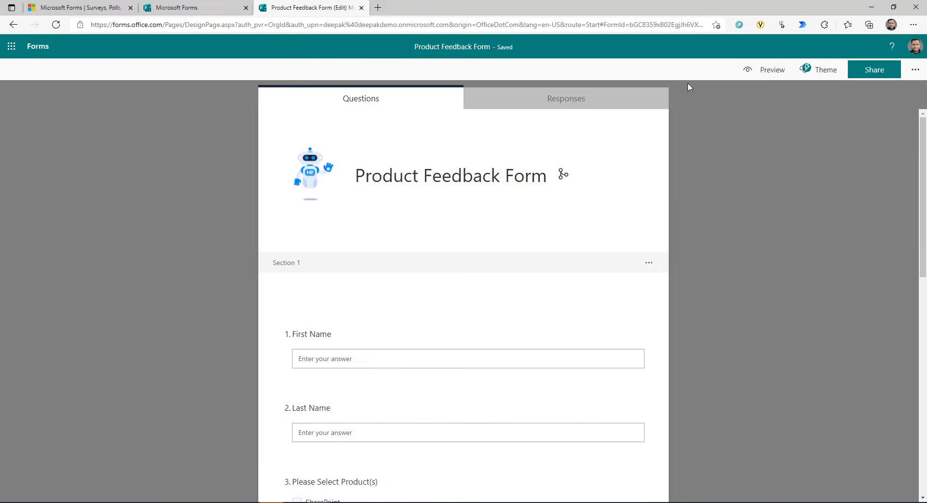
Step: Preview the form, answer Feedback Type with Issue to check its branch, and return to the questions
click(768, 68)
scroll(423, 241, down, 5)
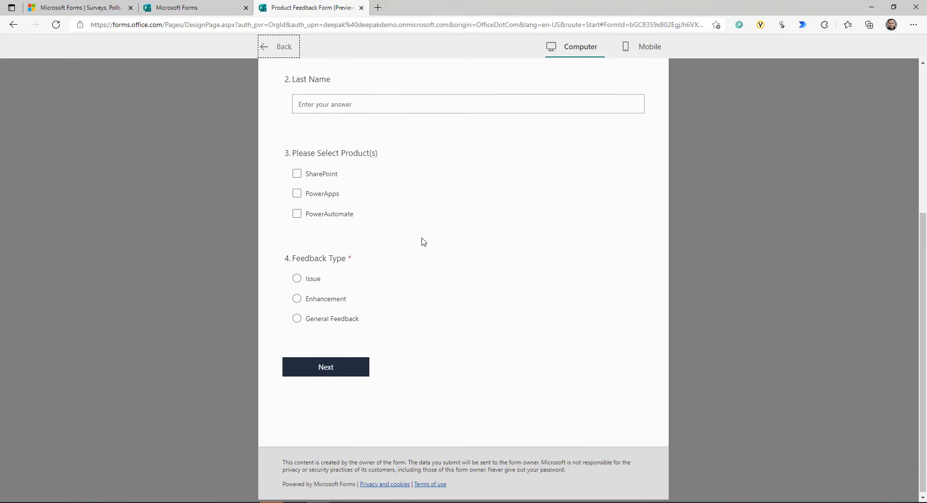
click(297, 276)
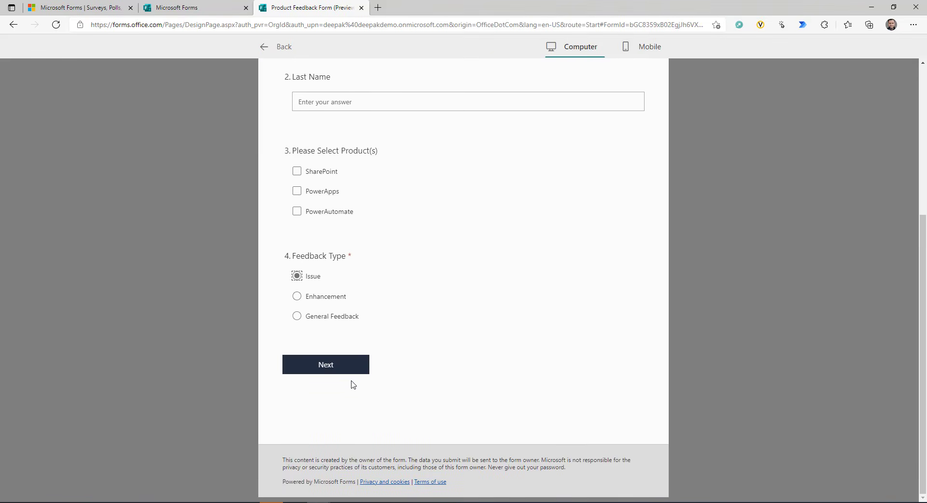
click(326, 365)
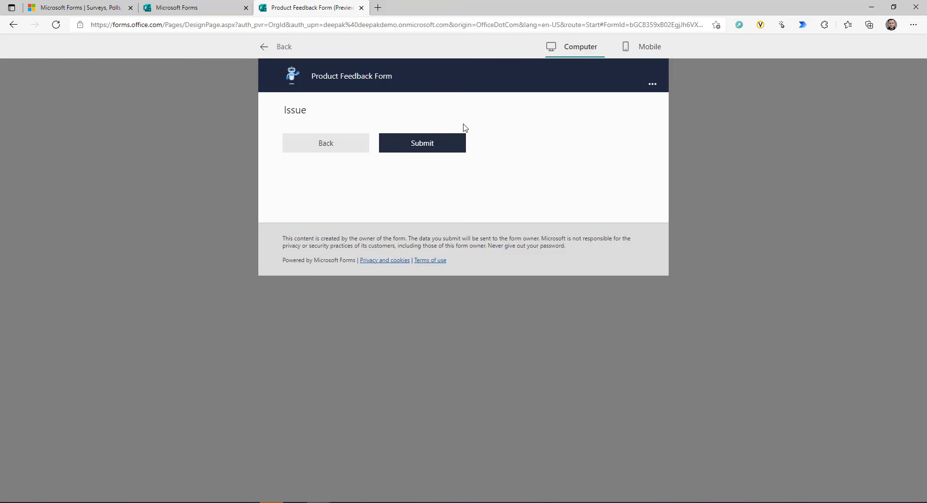
click(352, 147)
Step: Answer Feedback Type with Enhancement in the preview to check its branch, and return to the questions
scroll(304, 345, down, 5)
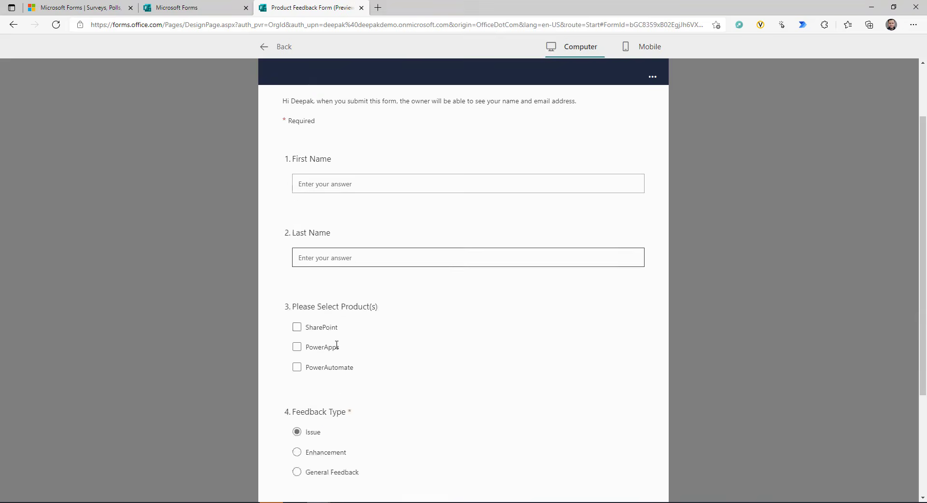
click(297, 296)
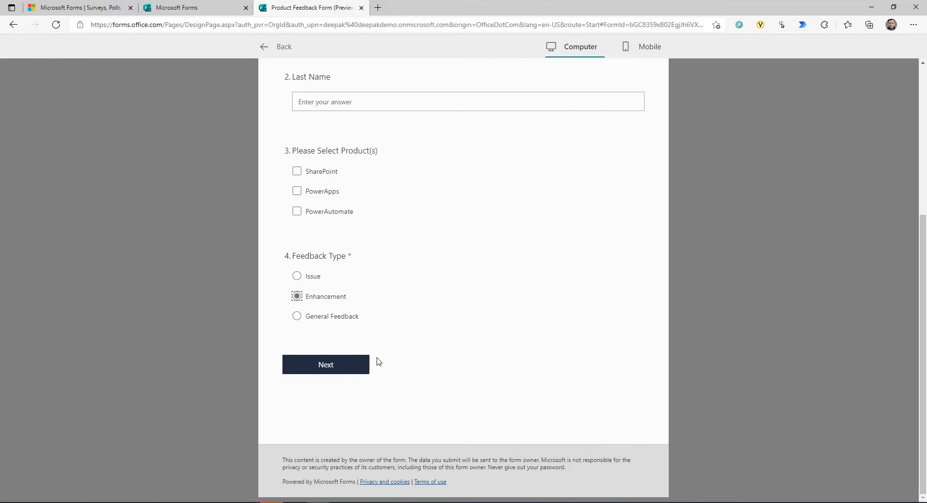
click(327, 364)
drag(285, 112, 347, 114)
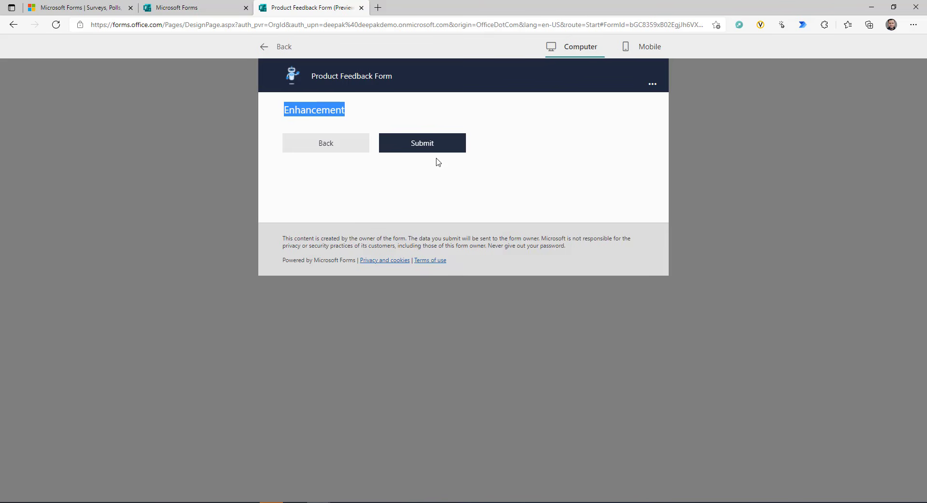
click(347, 141)
Step: Check the General Feedback branch in the preview and return to the form editor
scroll(335, 312, down, 5)
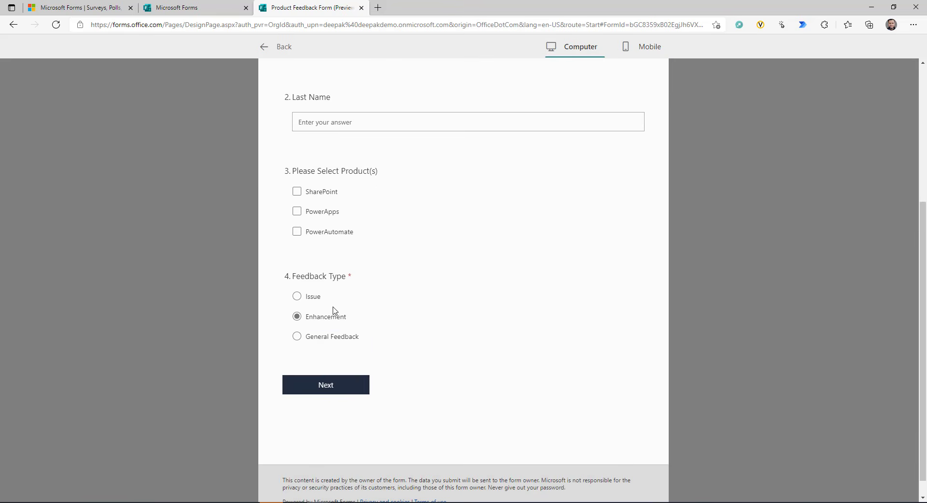
click(297, 318)
click(325, 365)
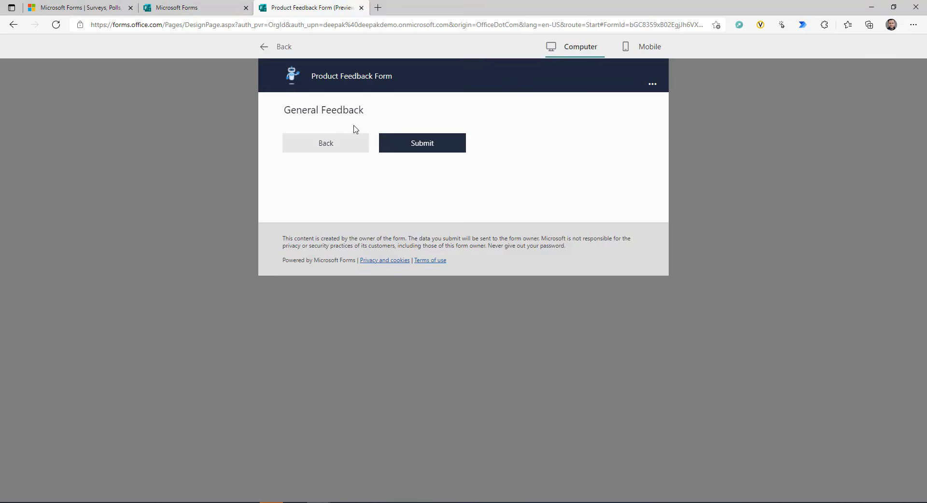
click(323, 144)
click(265, 49)
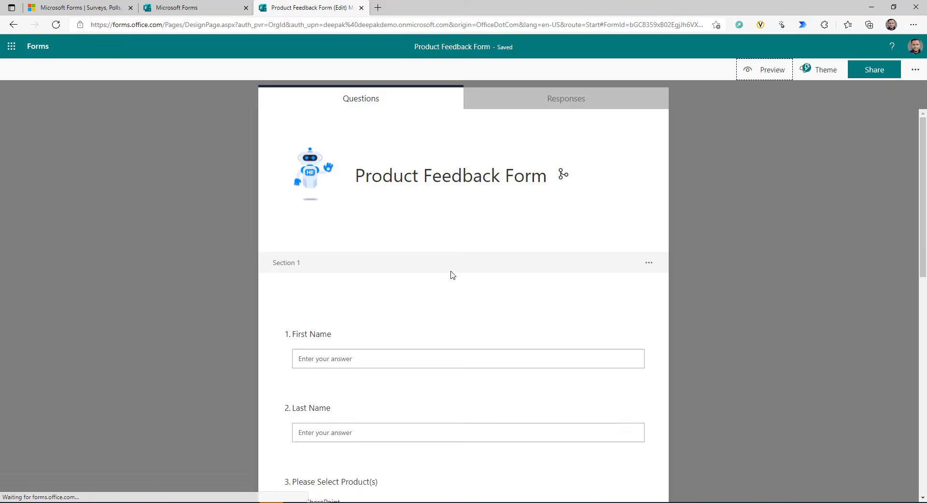
Step: Examine the Issue section's questions in the form editor, from Issue Title and Issue Details through Category, Priority and Issue Image
scroll(482, 333, down, 2)
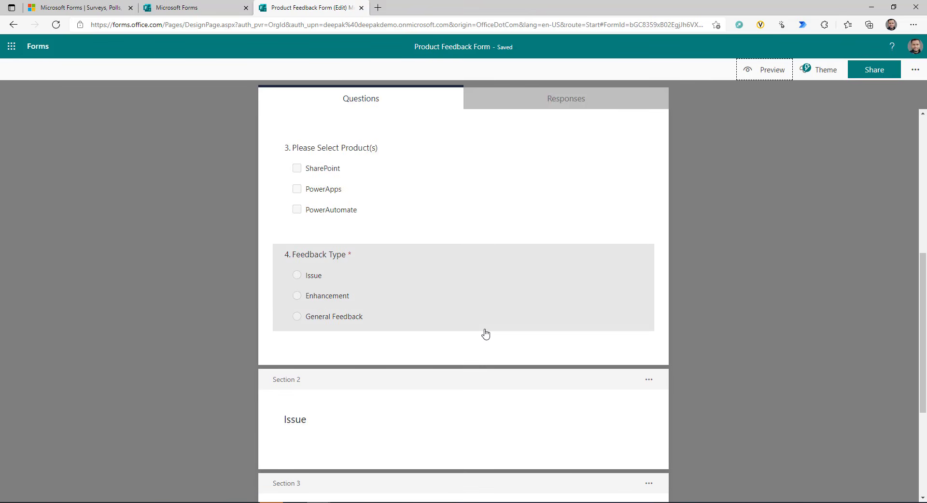
scroll(485, 334, down, 2)
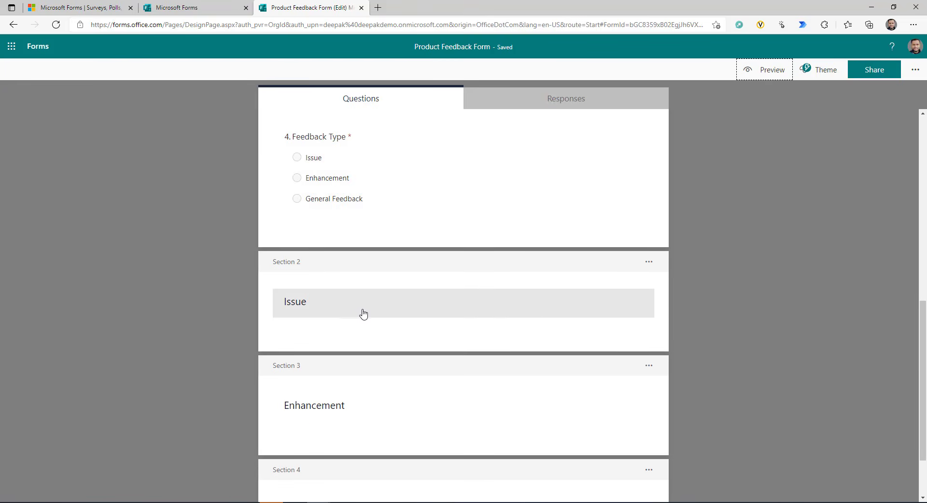
click(362, 314)
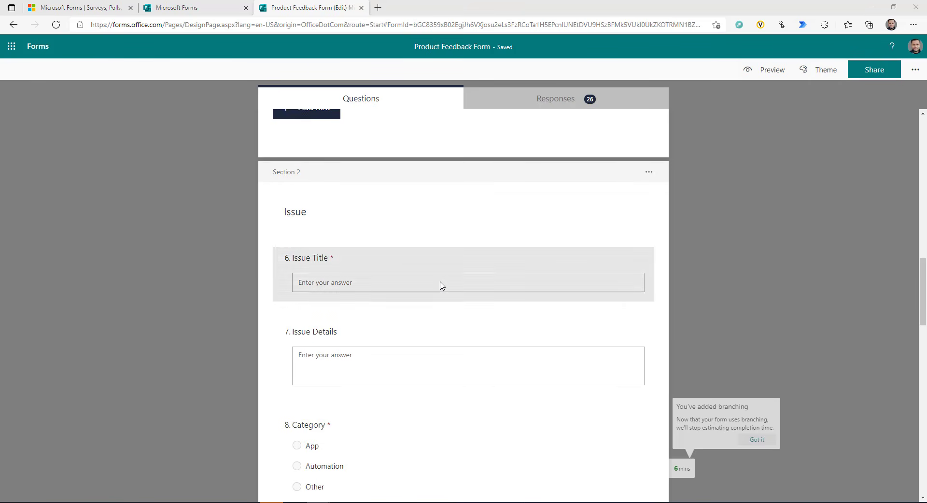
click(376, 270)
click(662, 300)
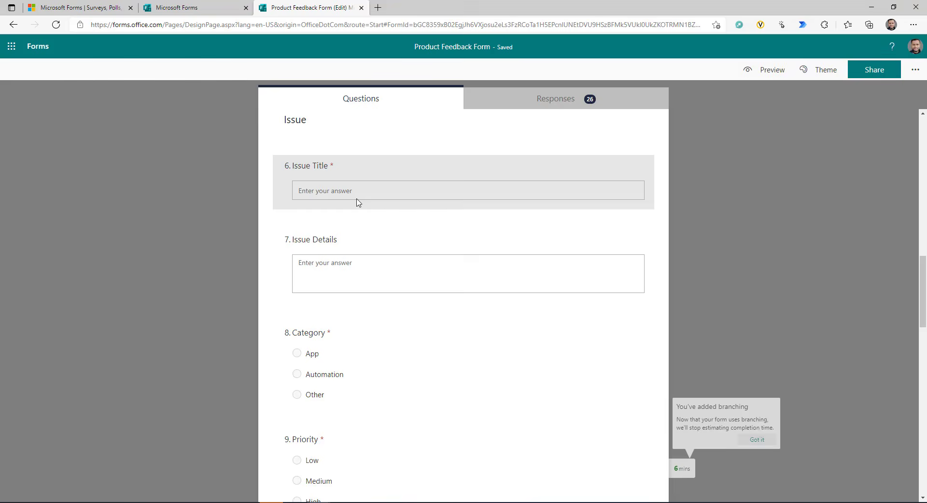
click(387, 299)
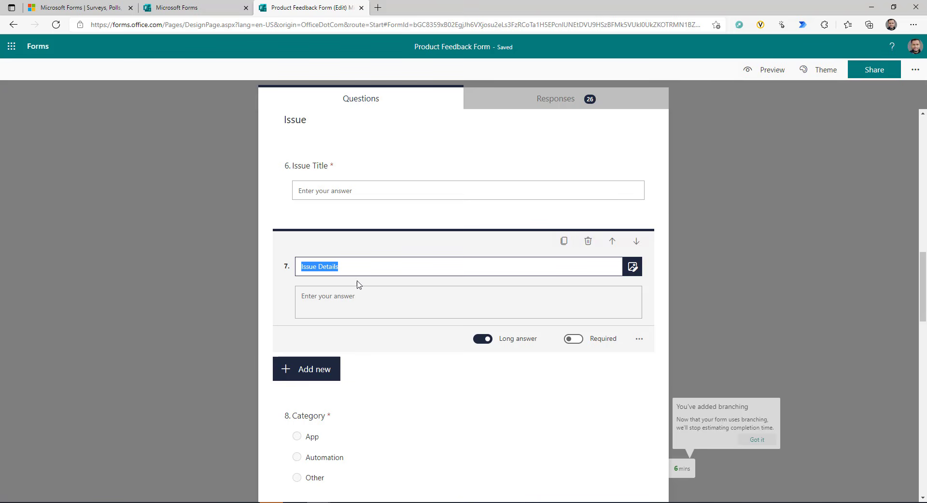
scroll(448, 373, down, 2)
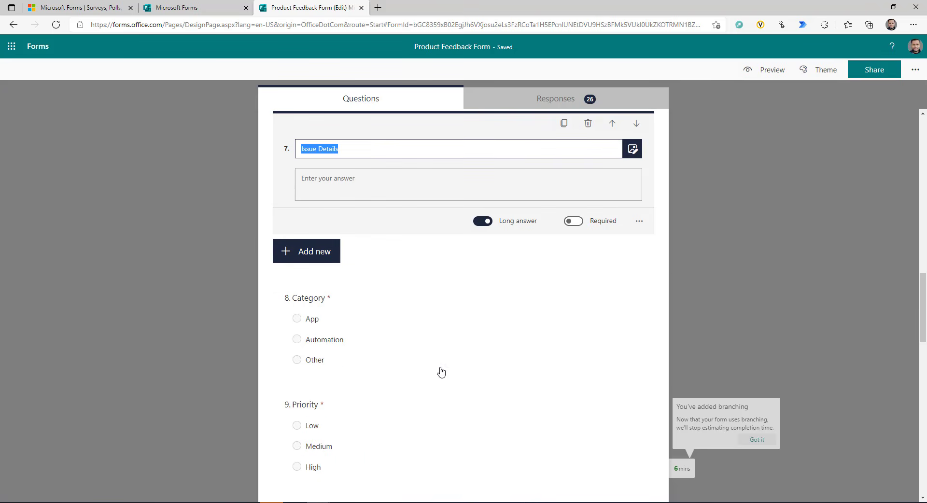
scroll(401, 338, down, 3)
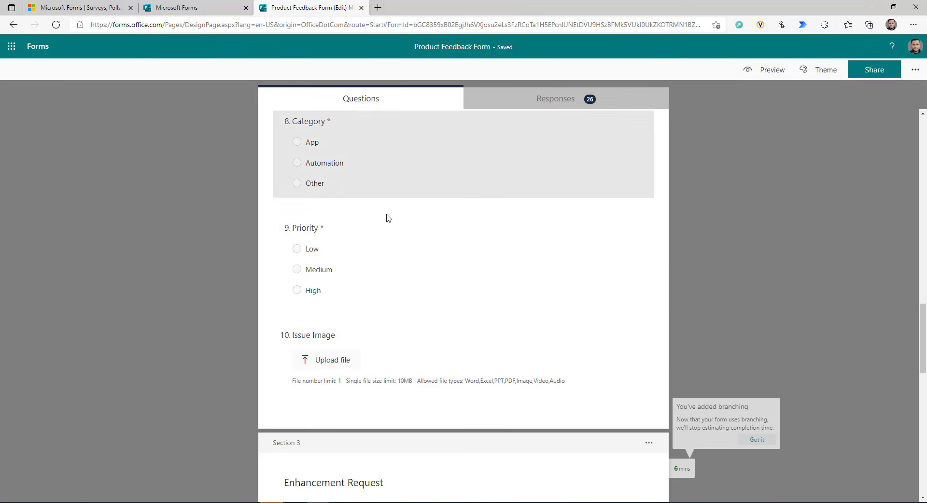
scroll(417, 310, down, 2)
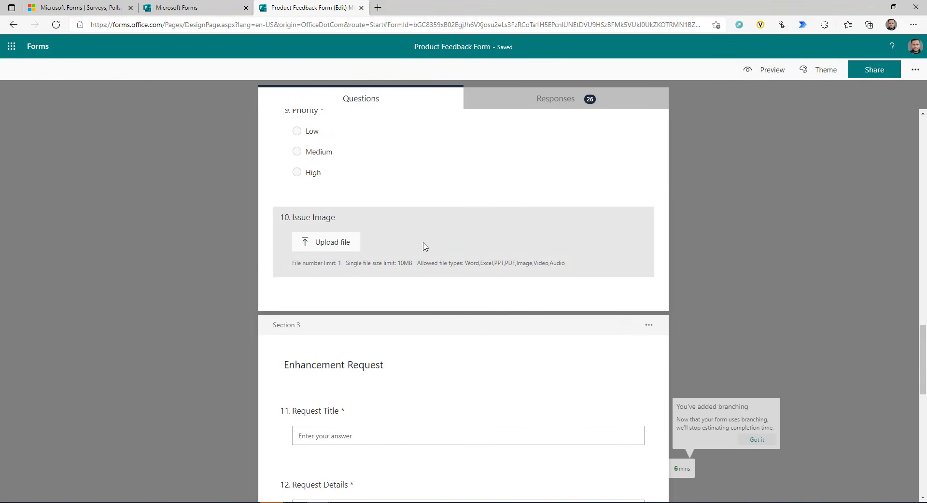
Step: Add a File upload question directly after the Issue Image question in the Issue section
click(405, 248)
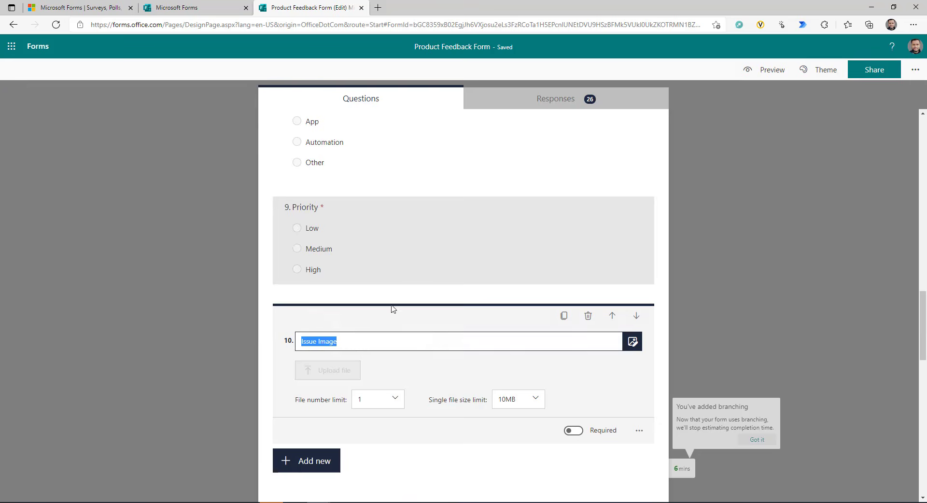
click(320, 285)
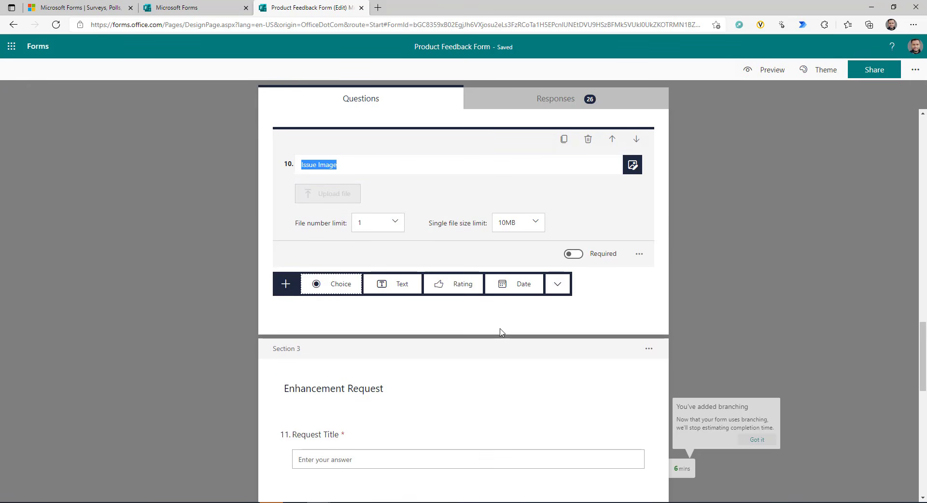
click(557, 284)
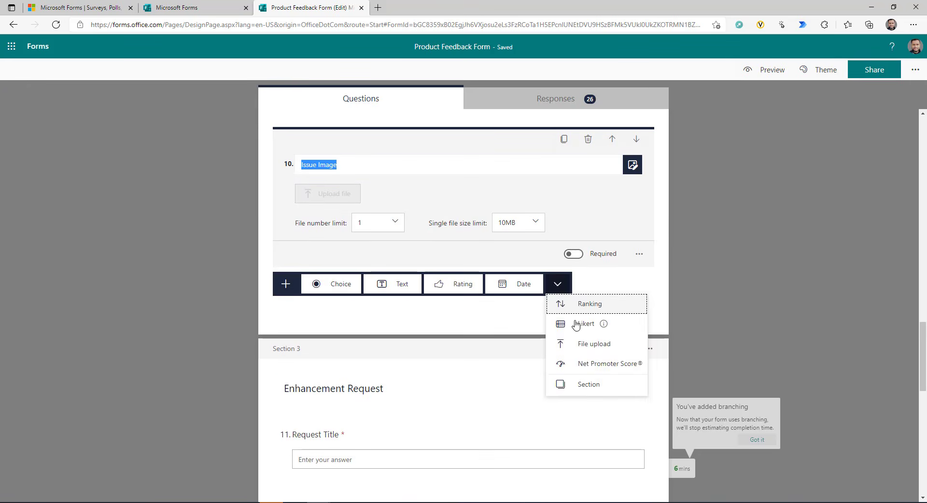
click(593, 345)
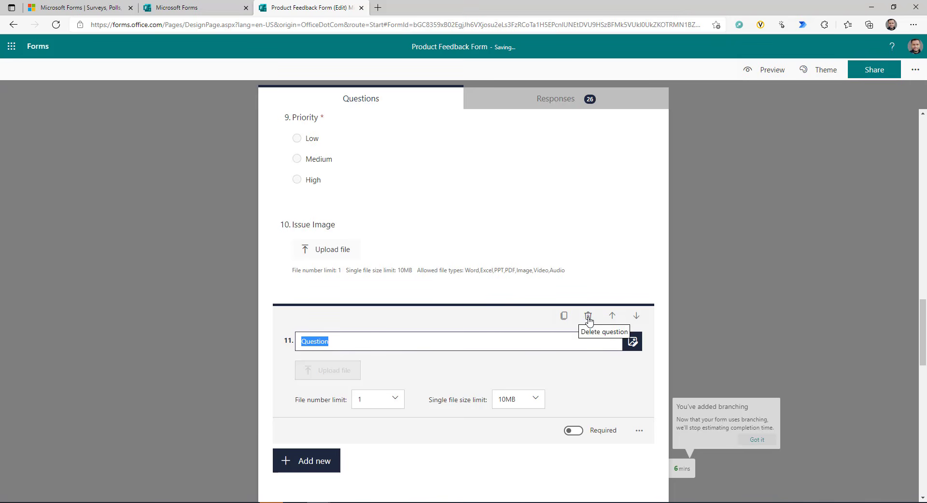
Step: Inspect the new upload question's file number and single file size limit choices, and delete that question
click(396, 403)
scroll(380, 286, down, 1)
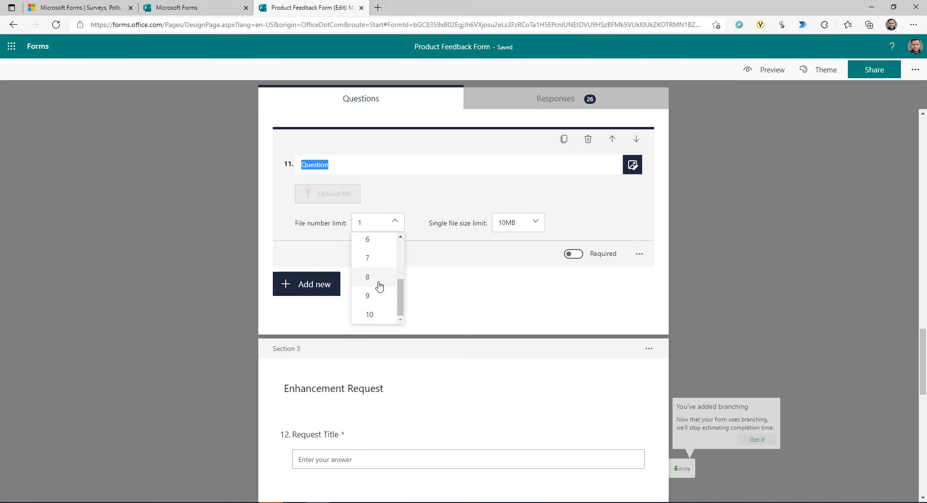
scroll(380, 286, up, 1)
click(524, 228)
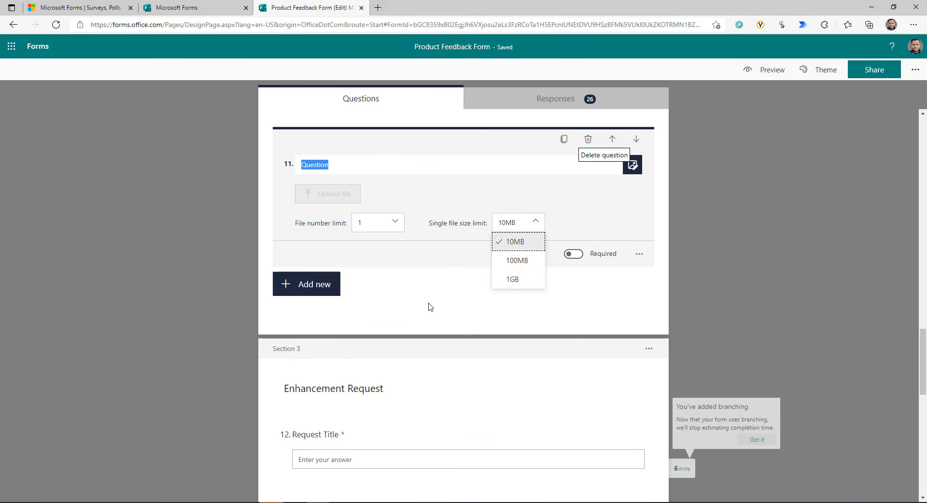
scroll(458, 278, up, 3)
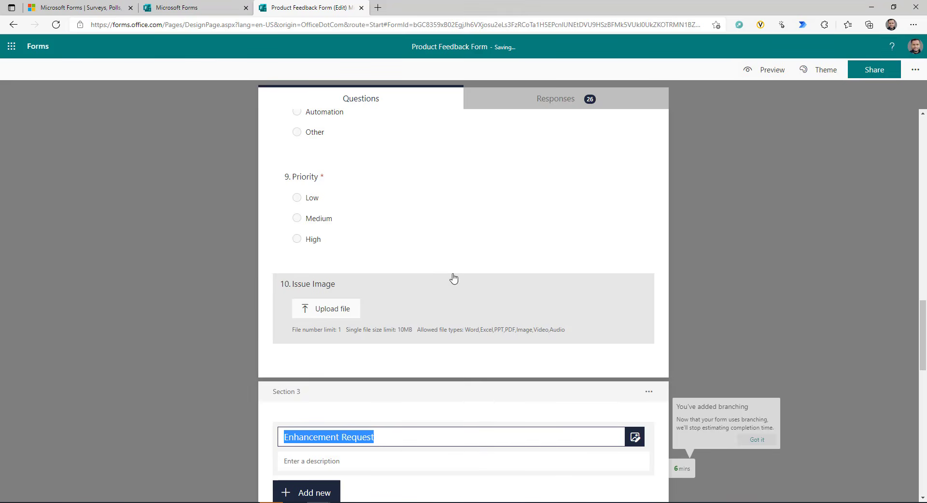
Step: Examine the remaining questions in the form editor, from Issue Image through the Enhancement Request and Feedback sections
click(451, 291)
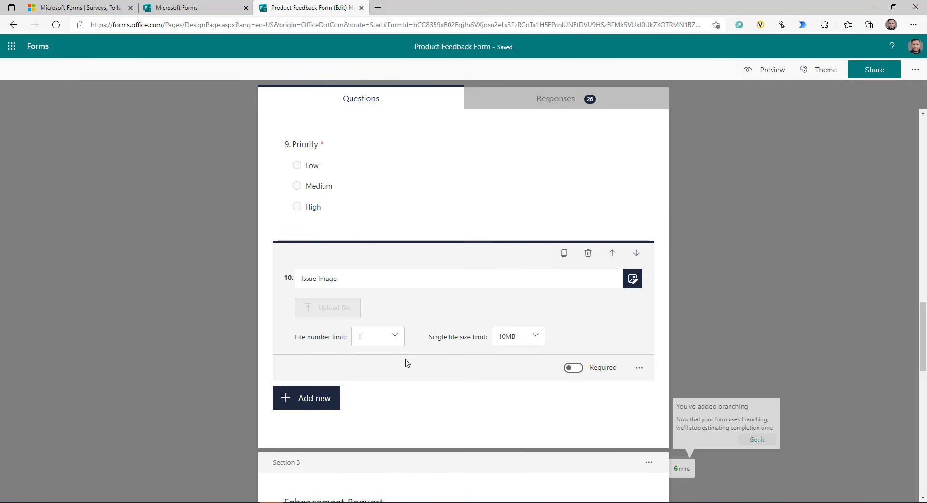
scroll(459, 383, down, 7)
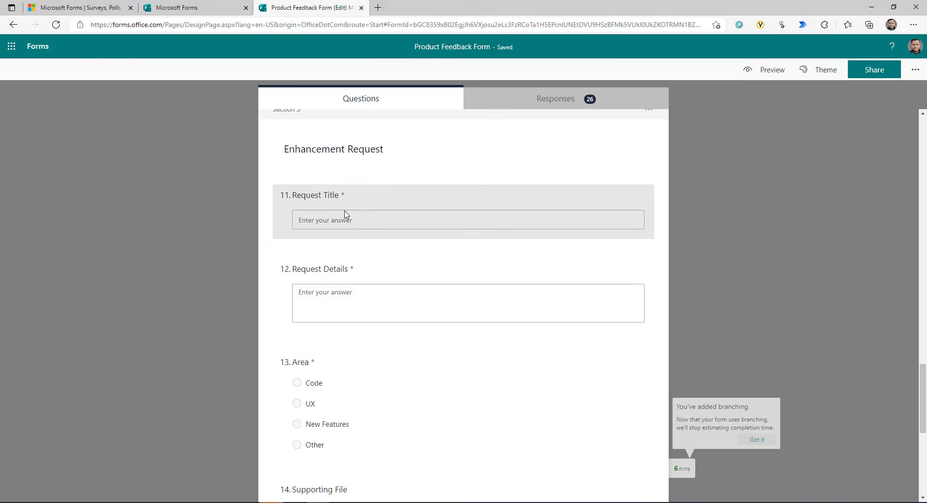
scroll(366, 299, down, 1)
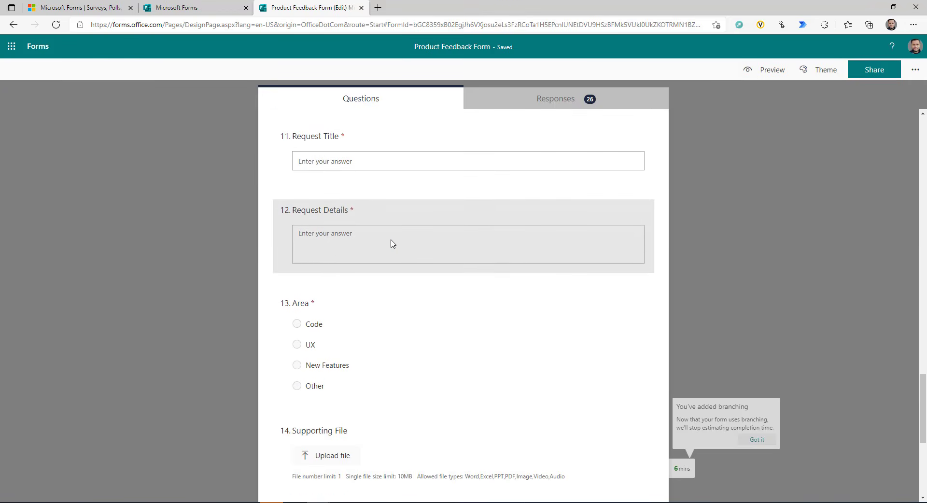
scroll(379, 344, down, 2)
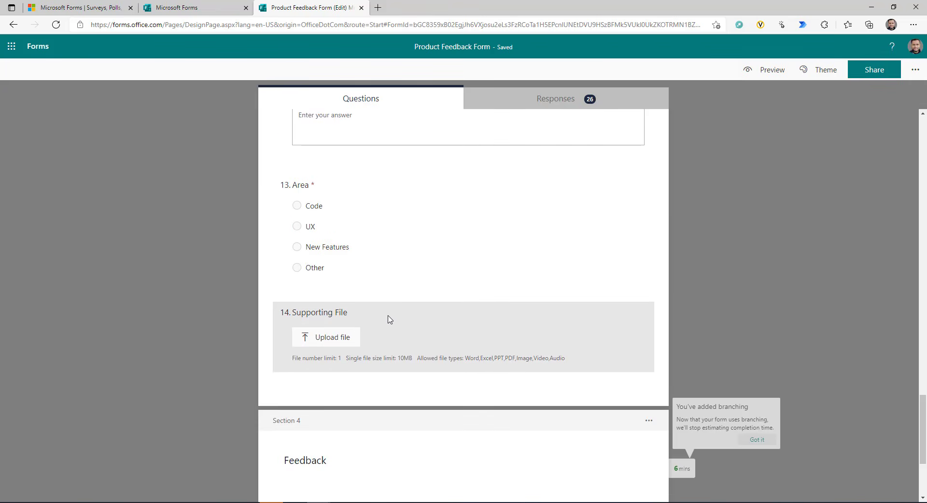
scroll(389, 319, down, 3)
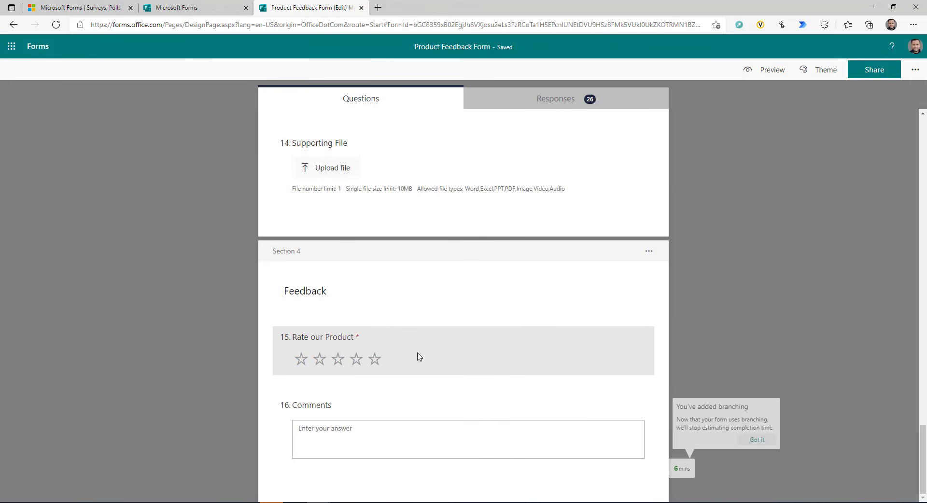
scroll(412, 352, down, 1)
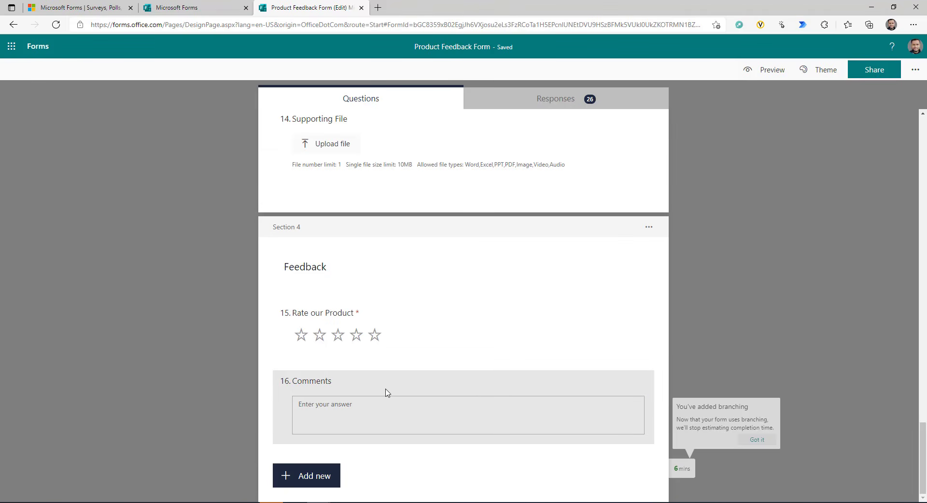
click(772, 440)
scroll(409, 459, up, 1)
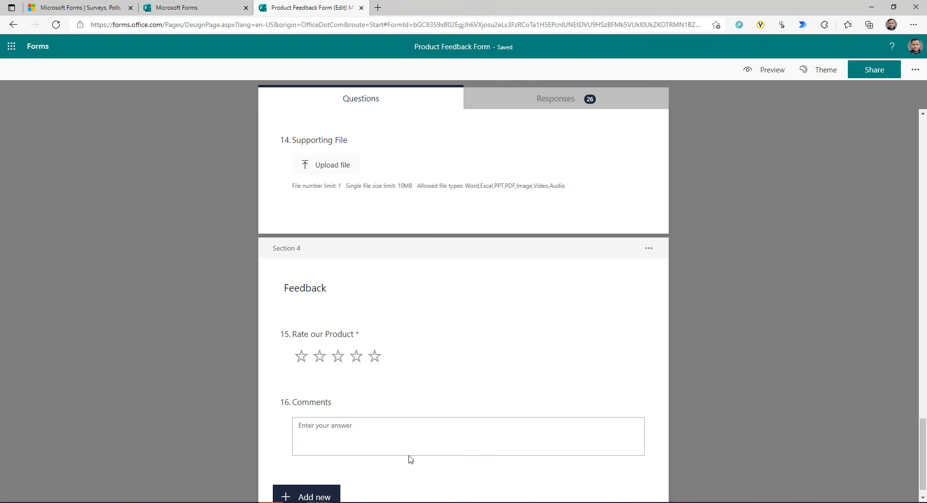
scroll(408, 459, up, 12)
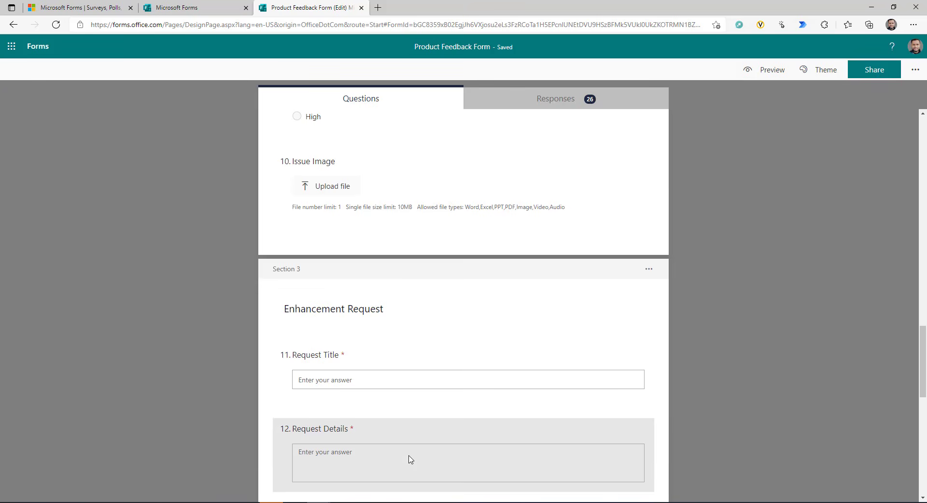
scroll(410, 459, up, 8)
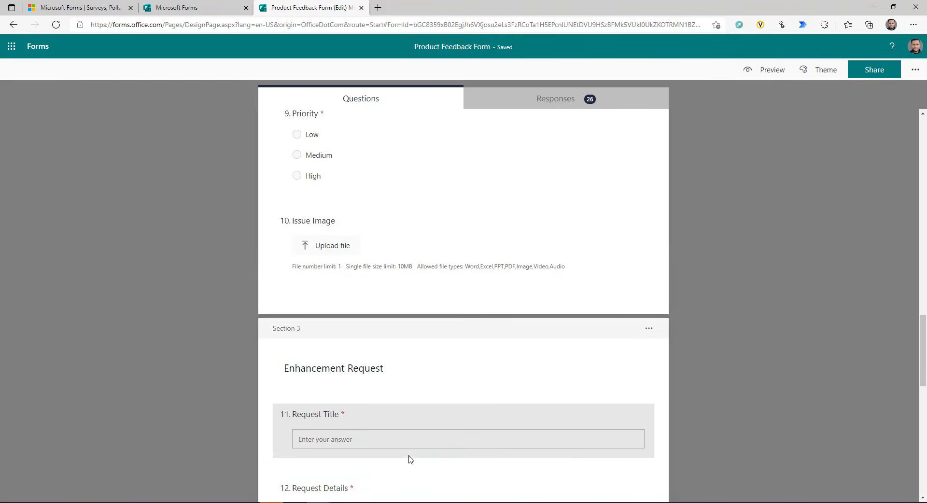
scroll(410, 460, up, 20)
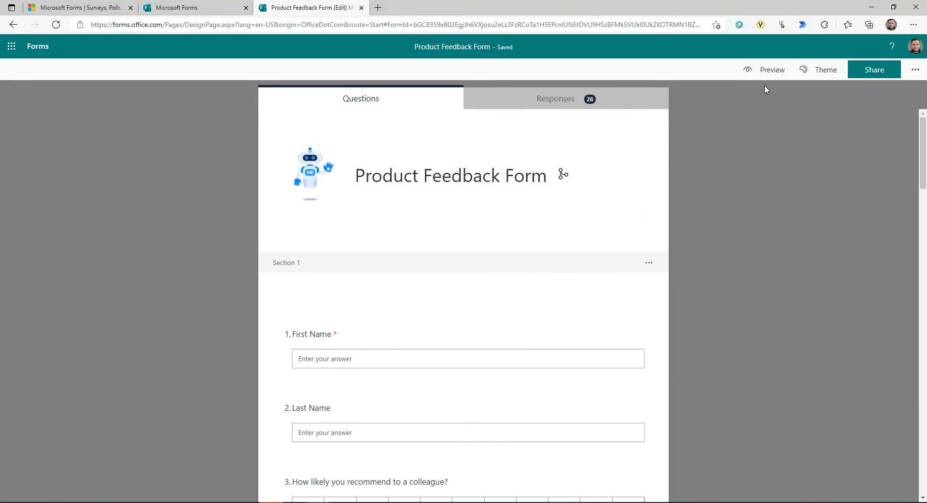
Step: Preview the form and fill in the respondent's first name and last name
click(768, 70)
scroll(374, 202, down, 7)
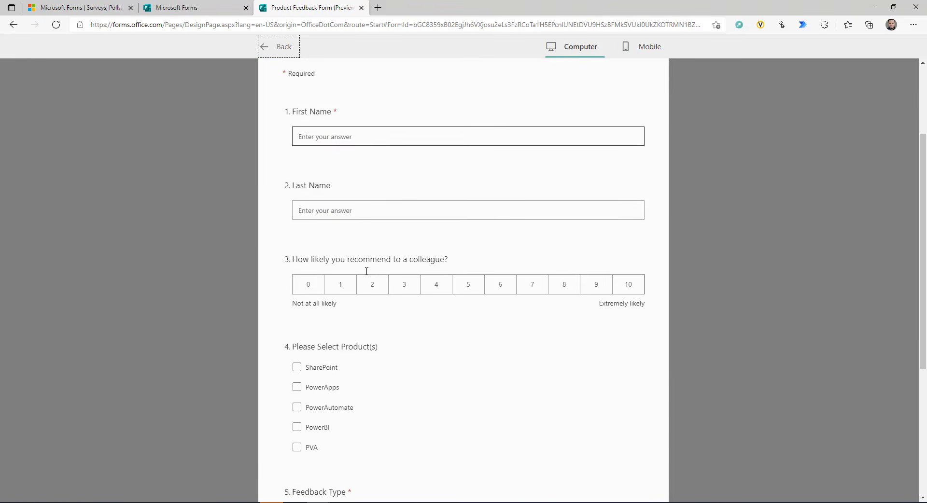
scroll(391, 290, up, 7)
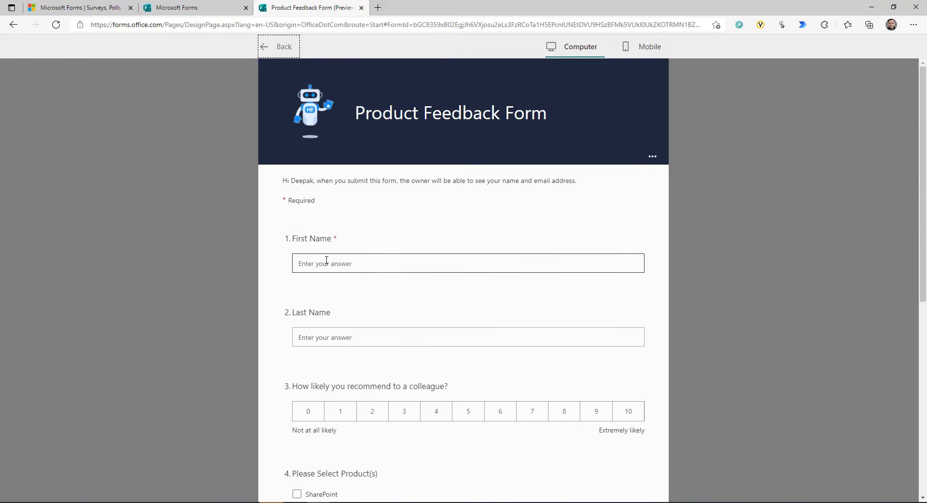
click(325, 262)
text(Deepak)
click(405, 338)
text(S)
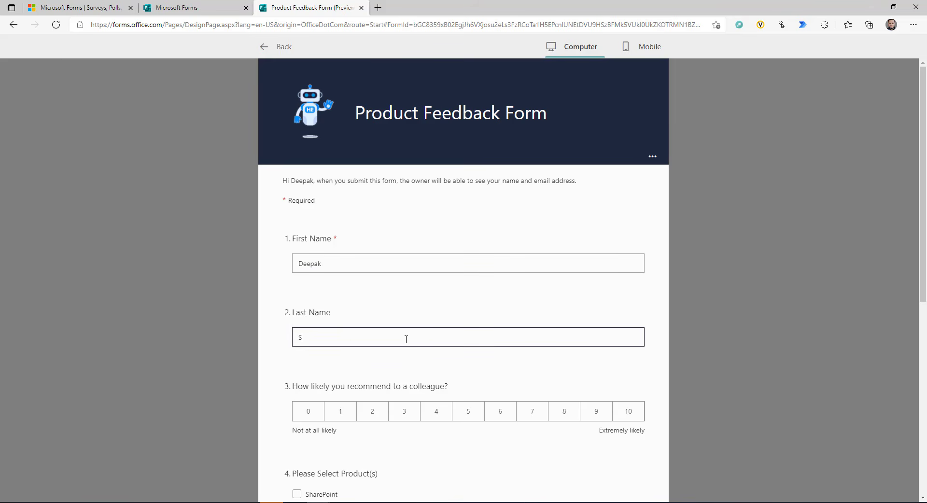
Step: Answer 6 for the recommendation rating, select SharePoint and PowerAutomate as products, and continue with Enhancement as the feedback type
scroll(415, 333, down, 4)
click(499, 211)
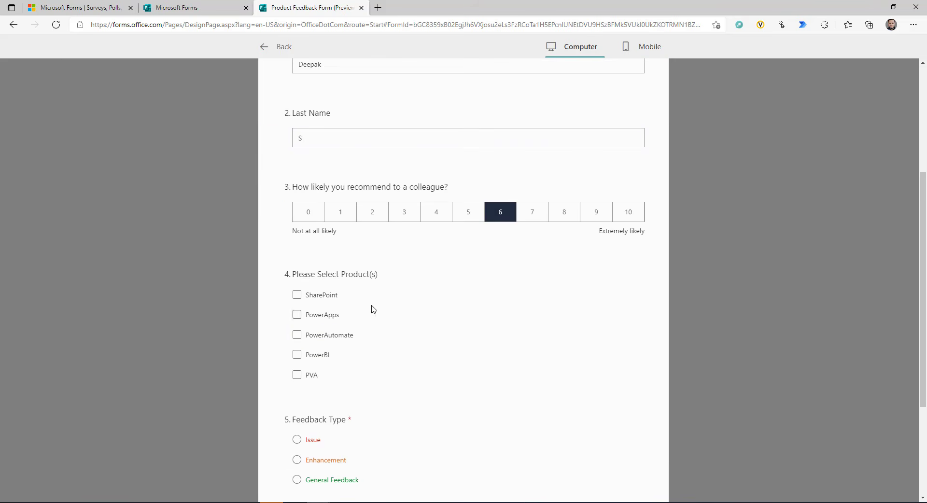
click(297, 295)
click(297, 336)
scroll(460, 344, down, 3)
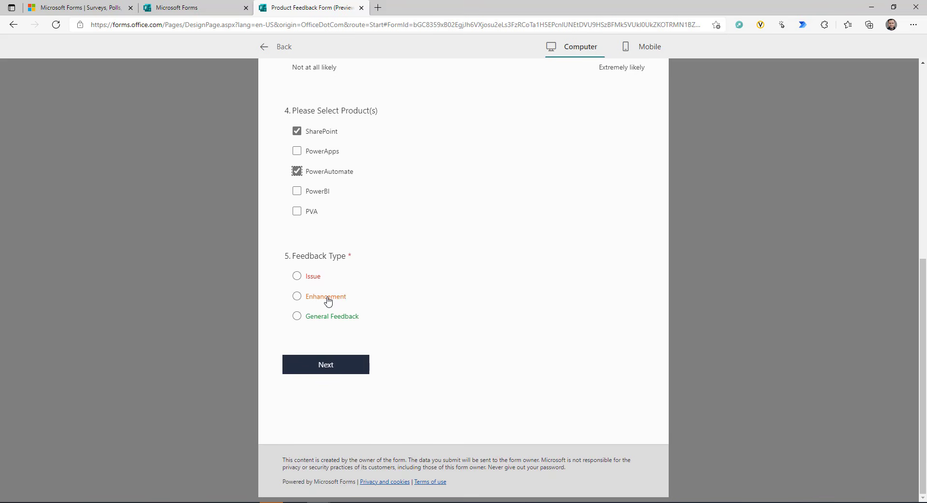
click(297, 296)
click(335, 365)
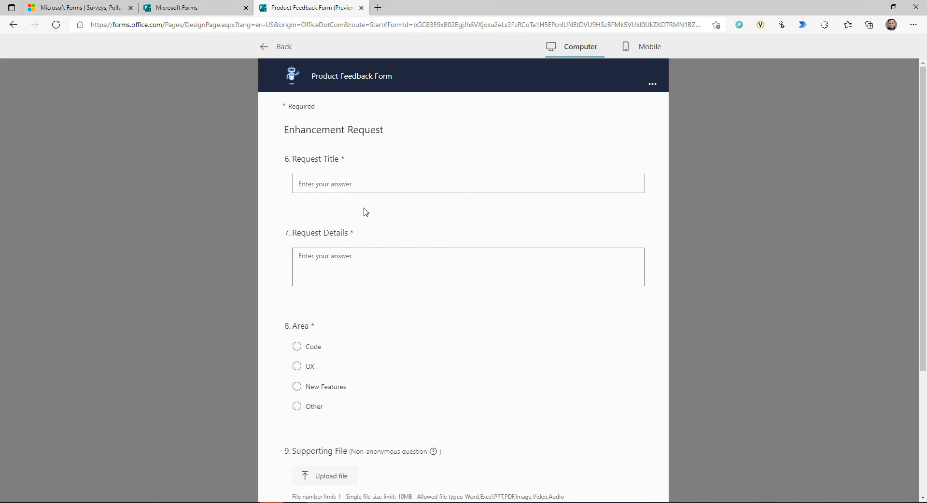
Step: Complete the Enhancement Request with a title, details "Add MS Form", area New Features and supporting file like.png, and submit the response
click(349, 184)
text(Te)
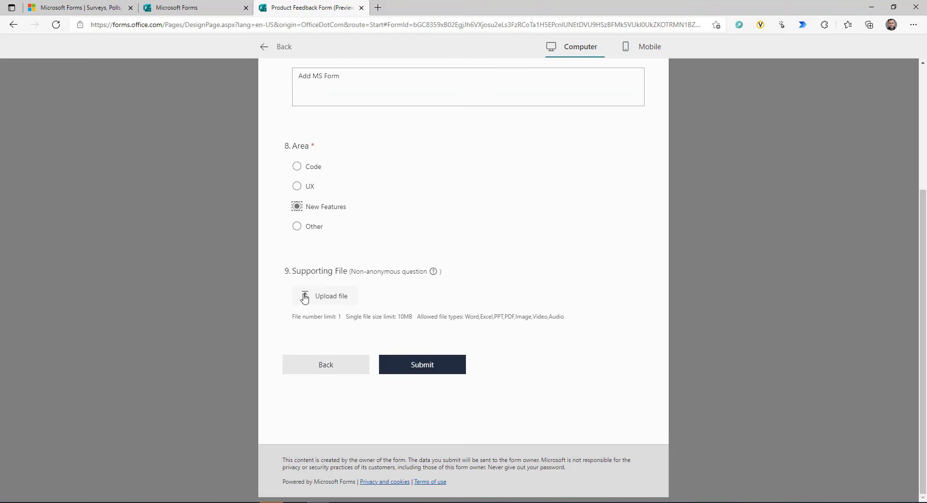
click(306, 295)
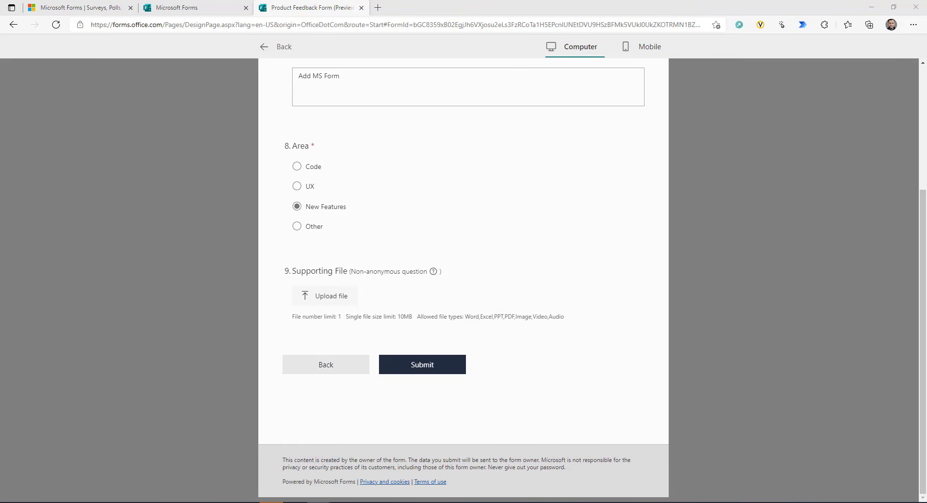
double_click(247, 212)
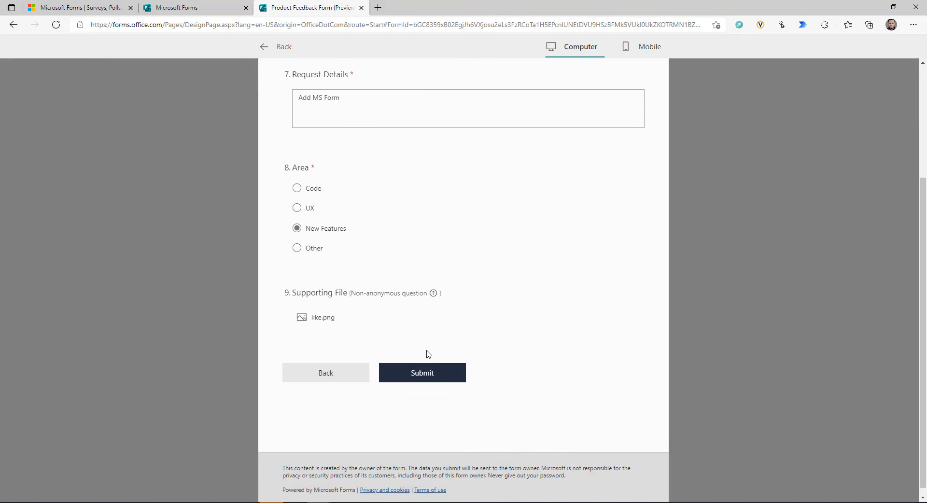
click(425, 371)
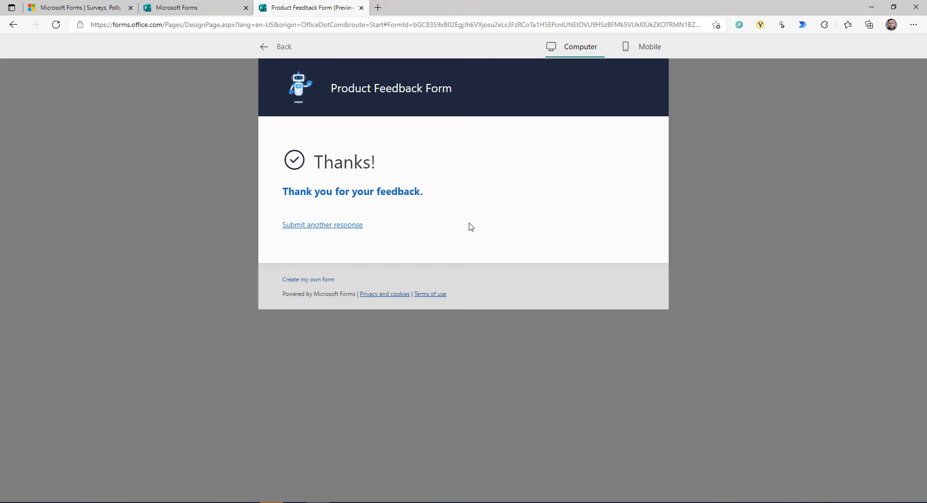
Step: Return to the form editor and review the Issue section's Category, Priority and Issue Image questions
click(272, 48)
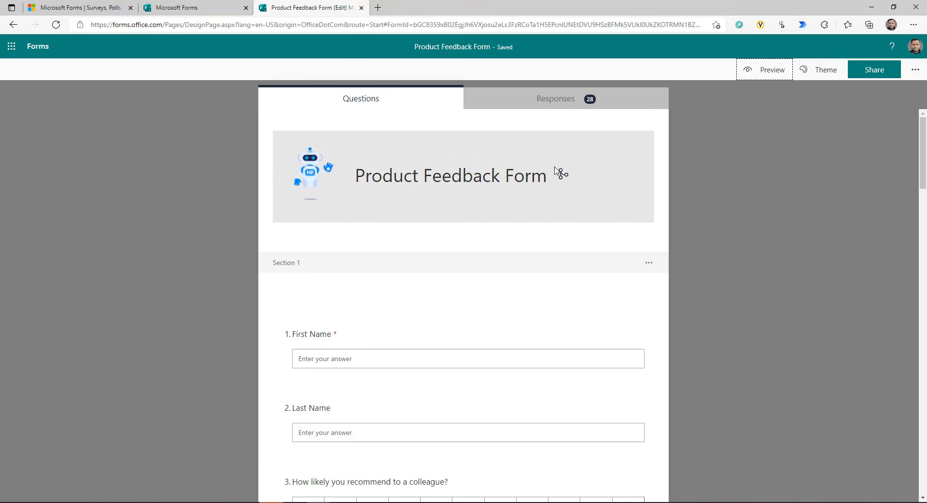
scroll(560, 184, down, 15)
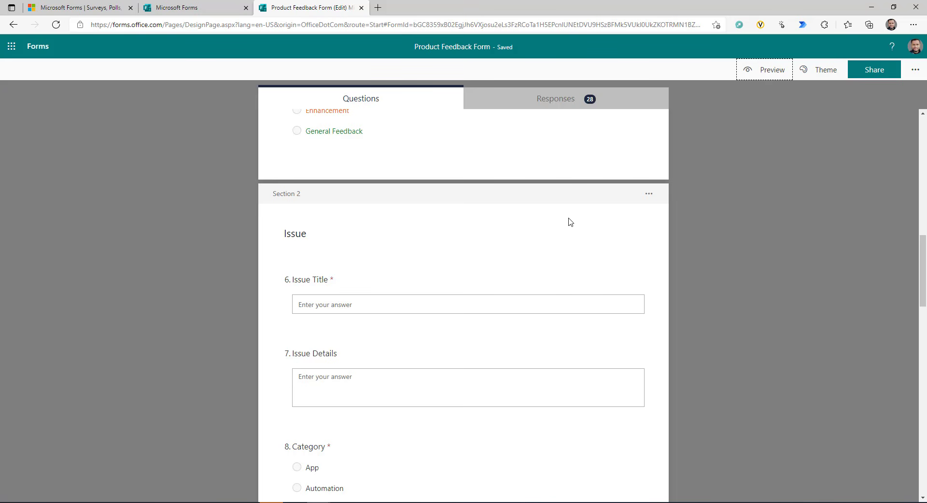
scroll(720, 240, down, 6)
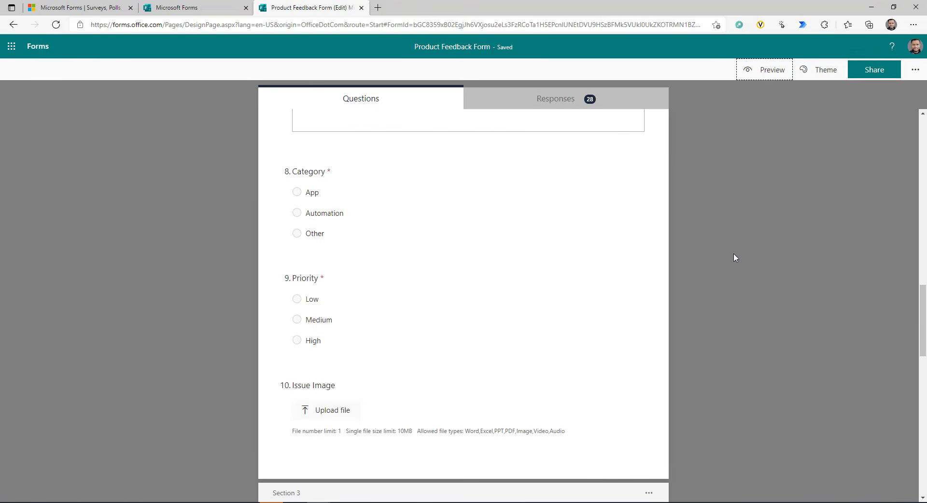
scroll(735, 254, down, 1)
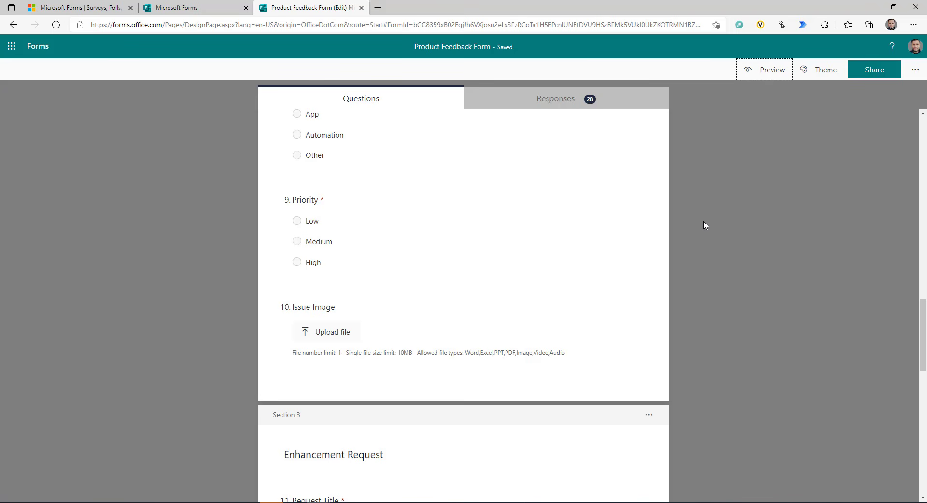
Step: Open the SharePoint Issue tracker list in a new browser tab and compare it with the form's Feedback Type question
click(379, 8)
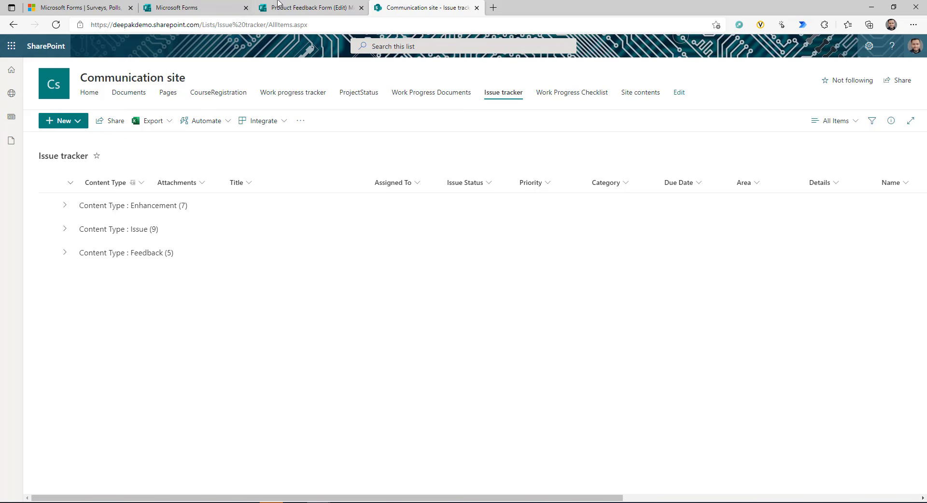
click(303, 8)
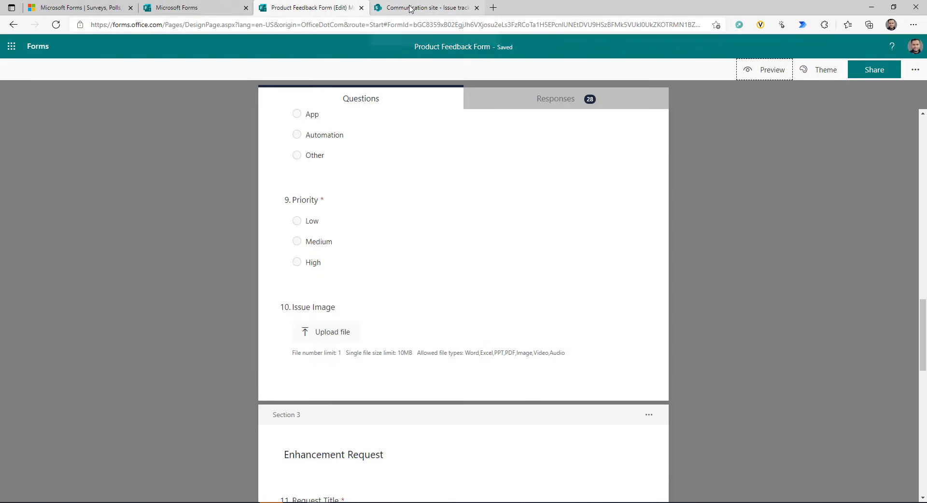
scroll(358, 288, up, 20)
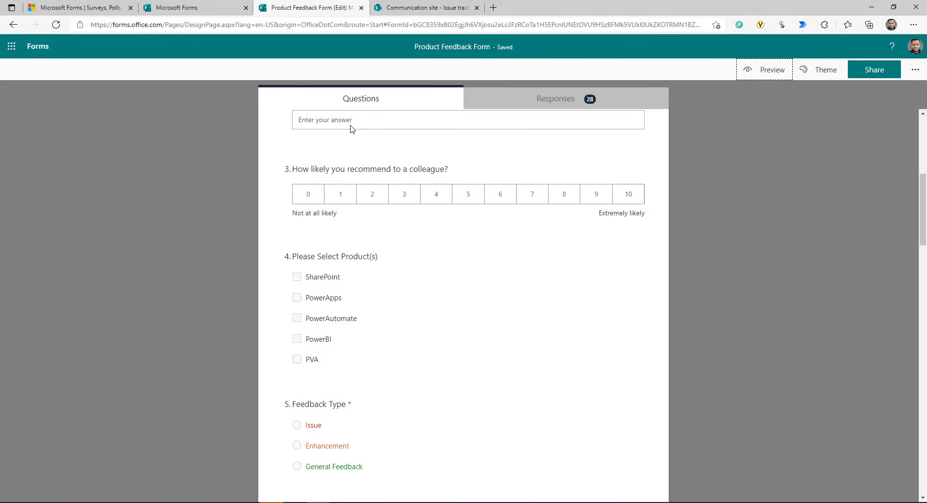
scroll(351, 128, down, 3)
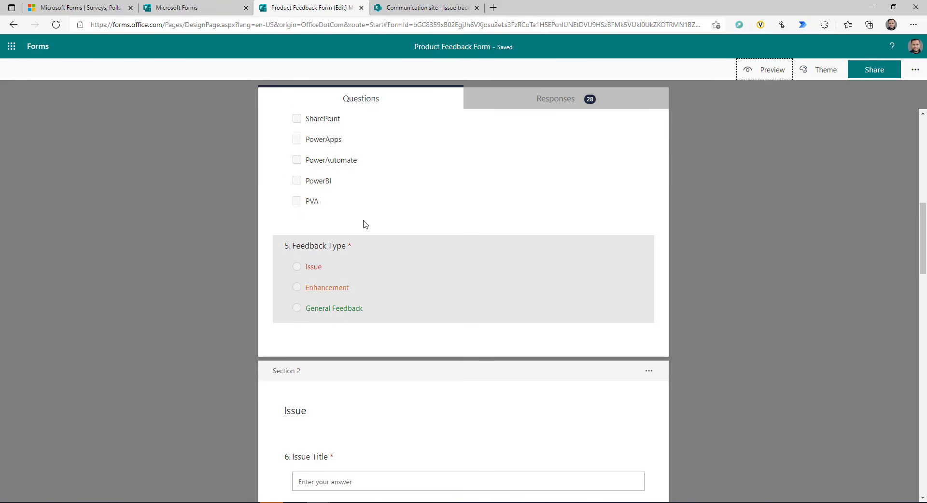
Step: Switch to the SharePoint Issue tracker list, examine the items in the Enhancement content type group, and collapse the group again
click(425, 8)
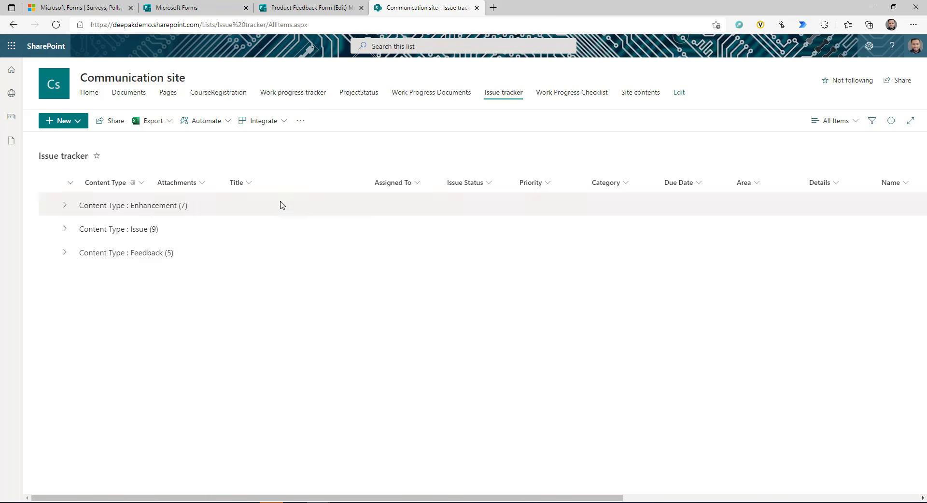
click(65, 206)
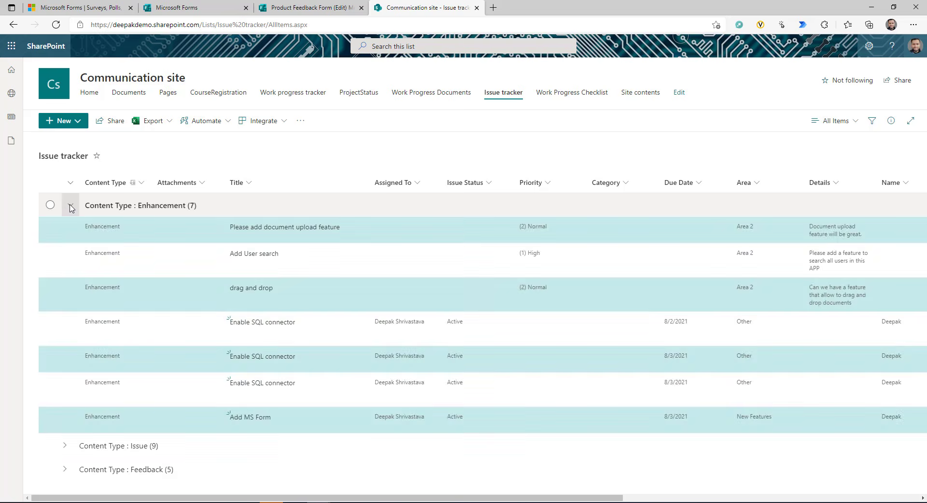
click(65, 206)
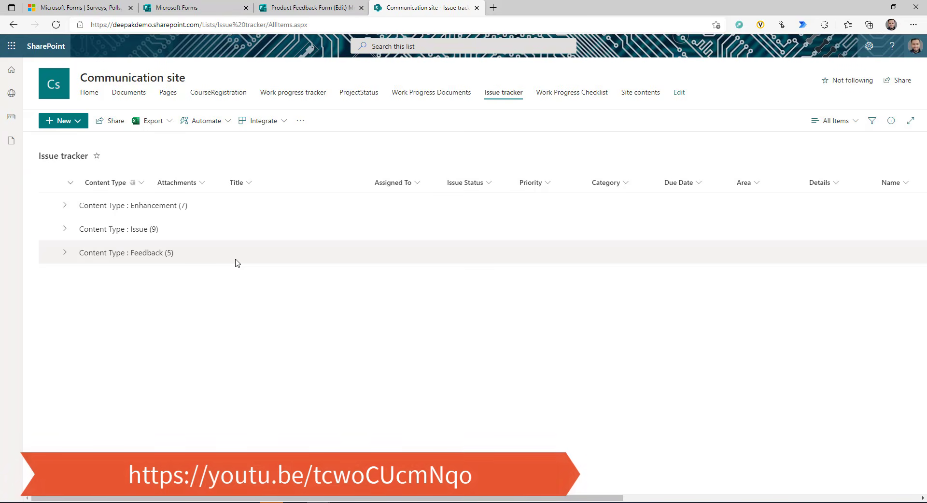
Step: Open Power Automate at flow.microsoft.com in a new browser tab
key(ctrl+t)
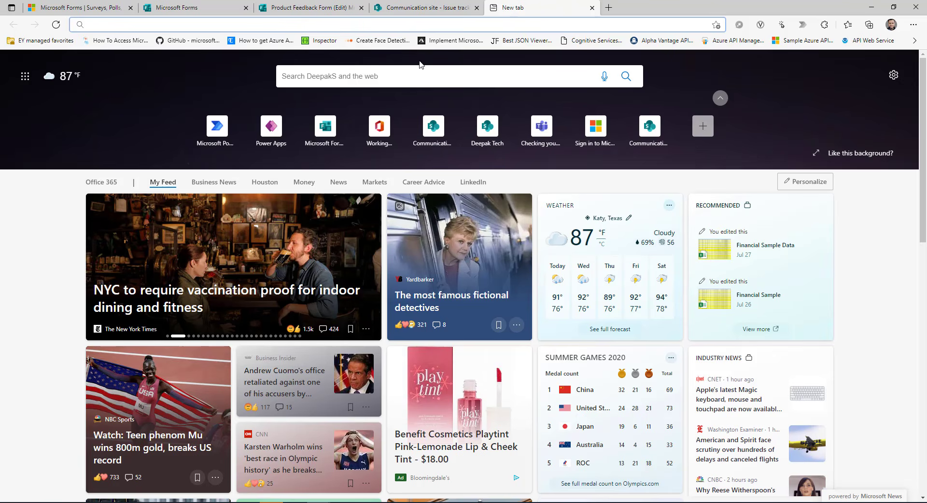
text(flow)
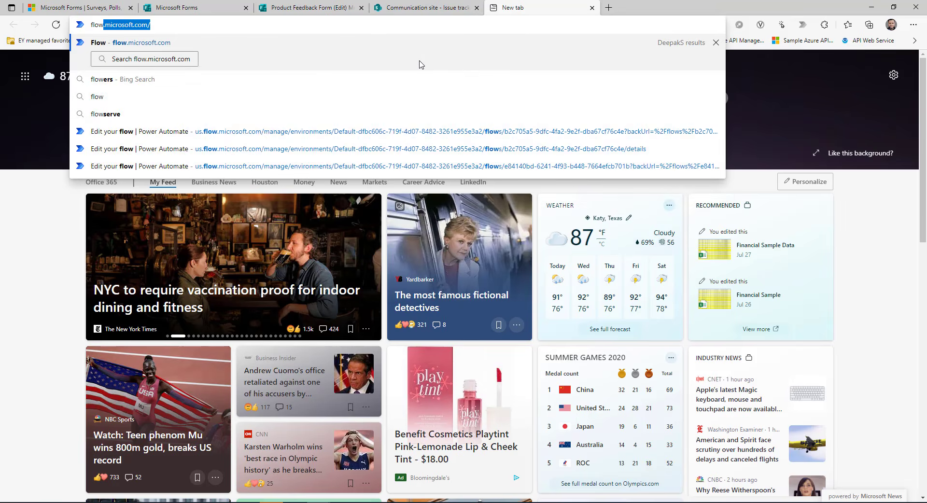
key(Return)
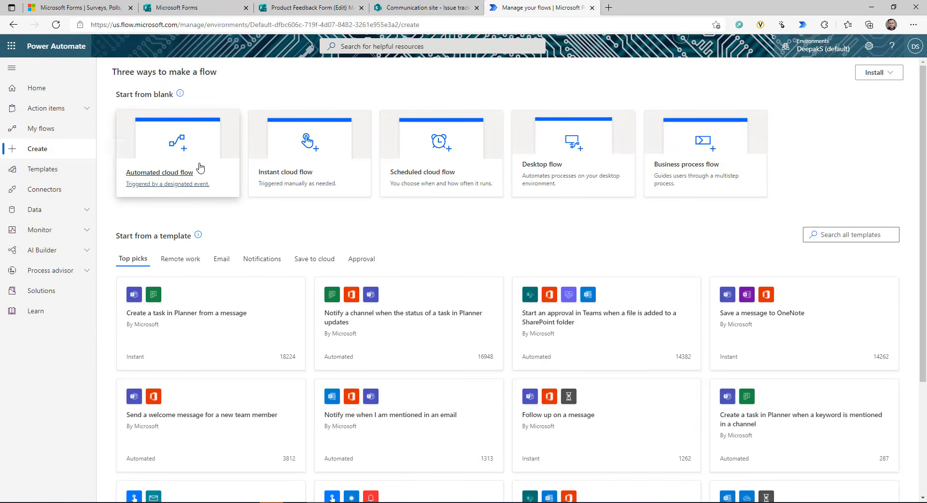
Step: Create an automated cloud flow named FormResponse with the Microsoft Forms trigger "When a new response is submitted"
click(200, 167)
click(526, 177)
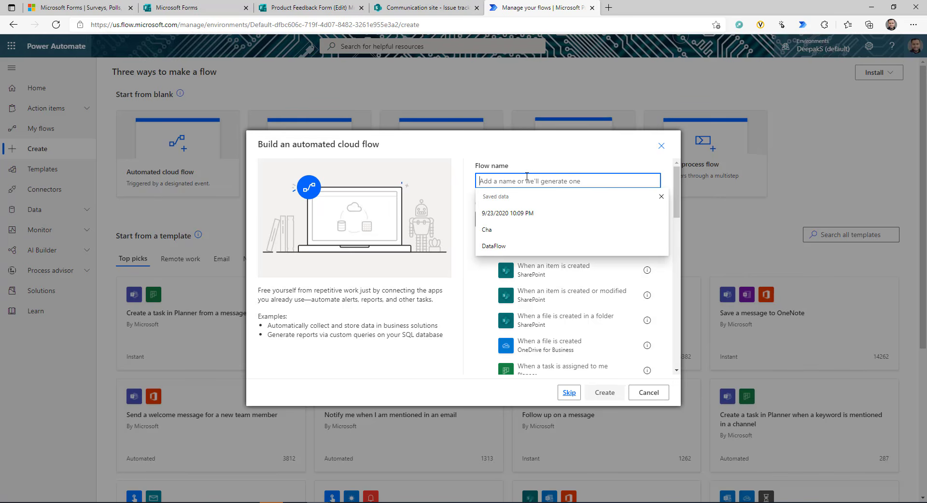
text(FormResponse)
click(499, 219)
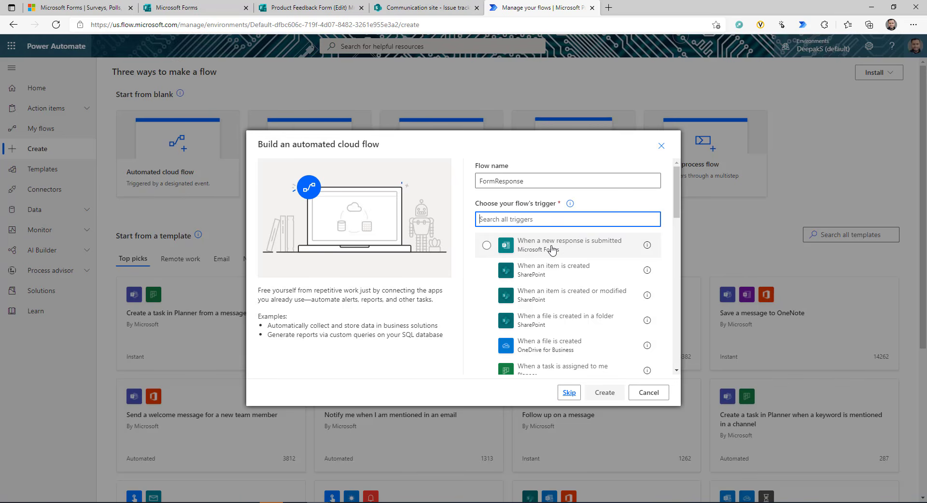
click(487, 245)
click(604, 393)
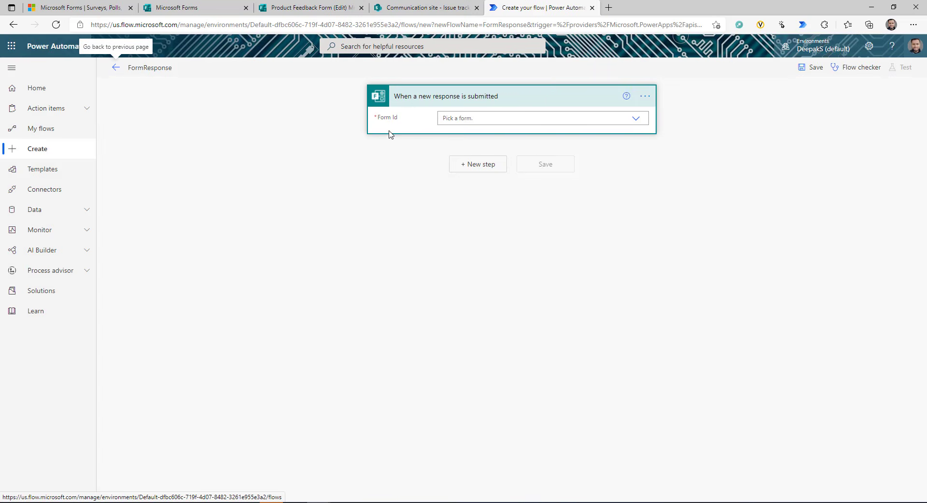
Step: Set the trigger's form to Product Feedback Form and add the Microsoft Forms action "Get response details"
click(611, 118)
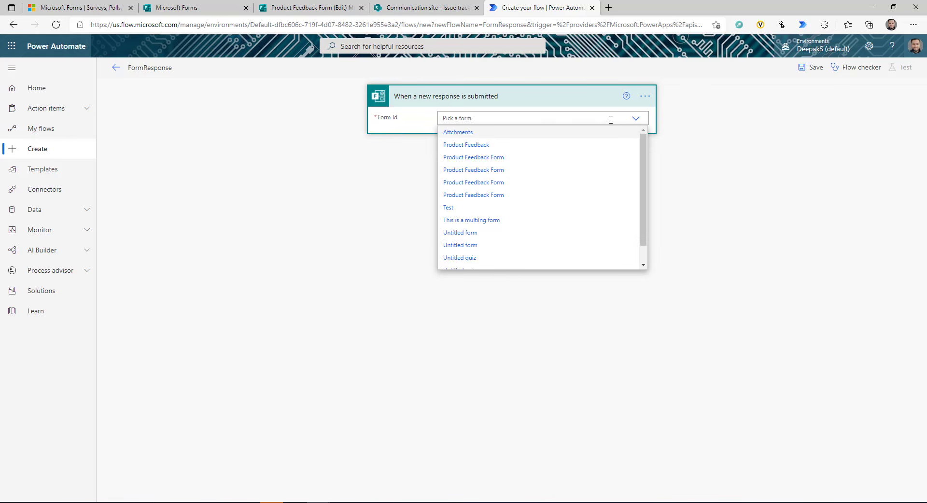
click(553, 169)
click(476, 164)
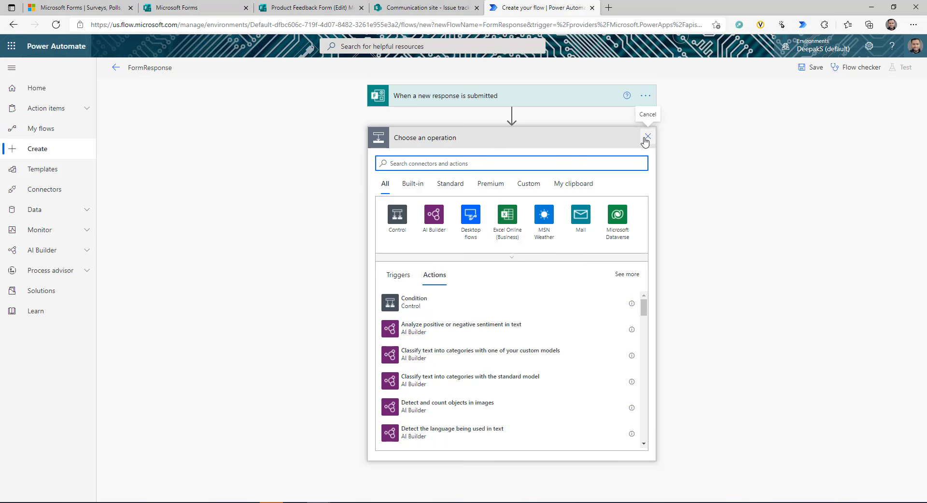
text(form)
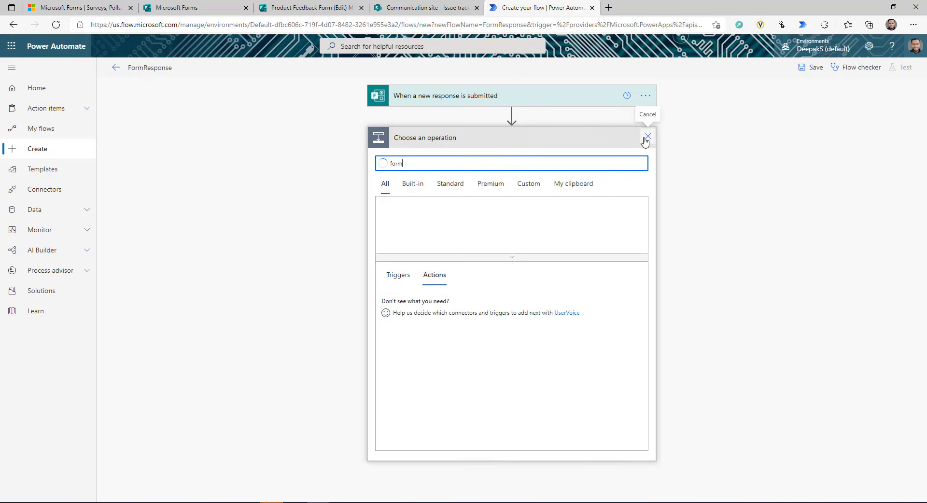
click(431, 219)
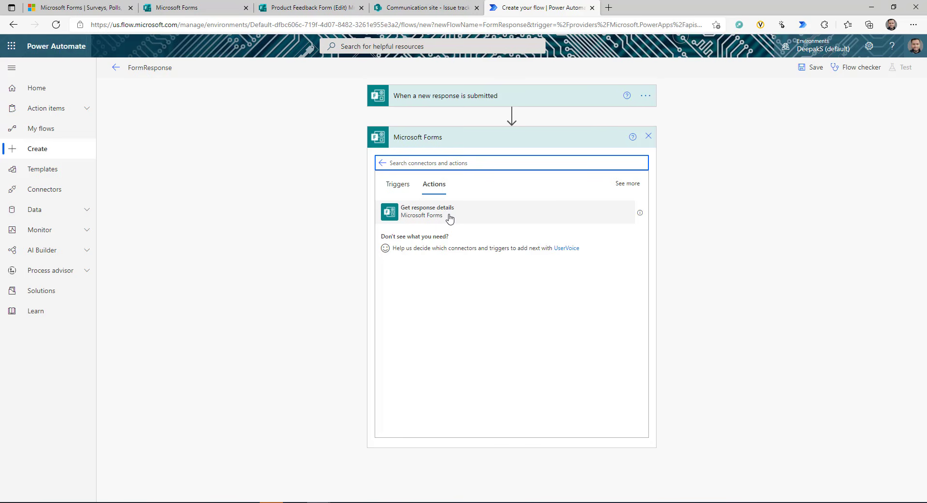
click(450, 218)
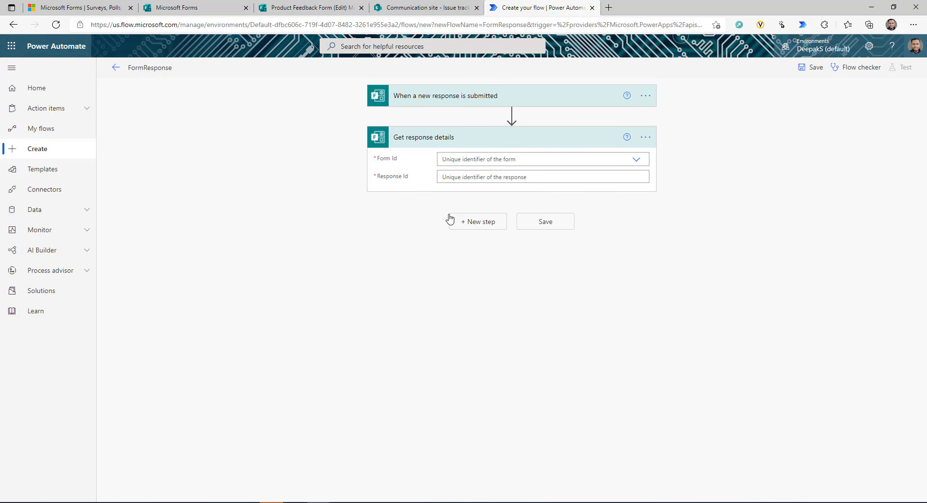
Step: Configure Get response details with Product Feedback Form and the trigger's Response Id, and save the flow
click(638, 164)
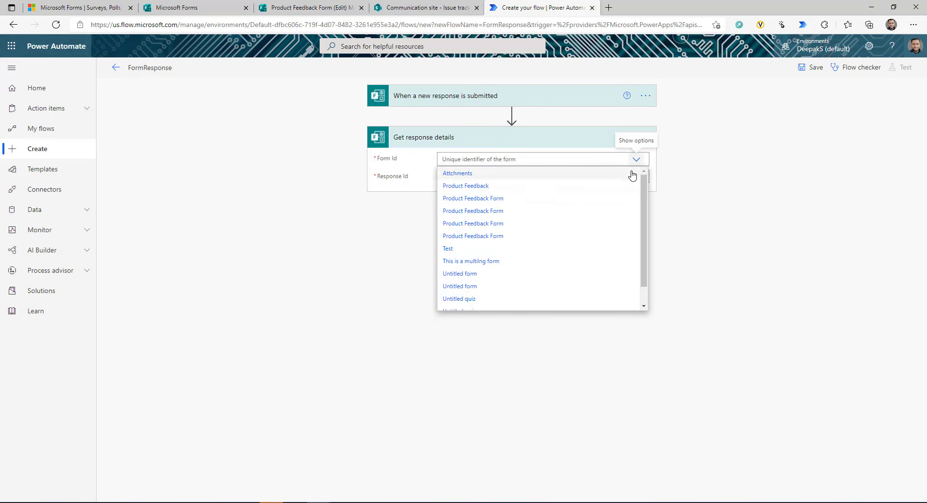
click(503, 199)
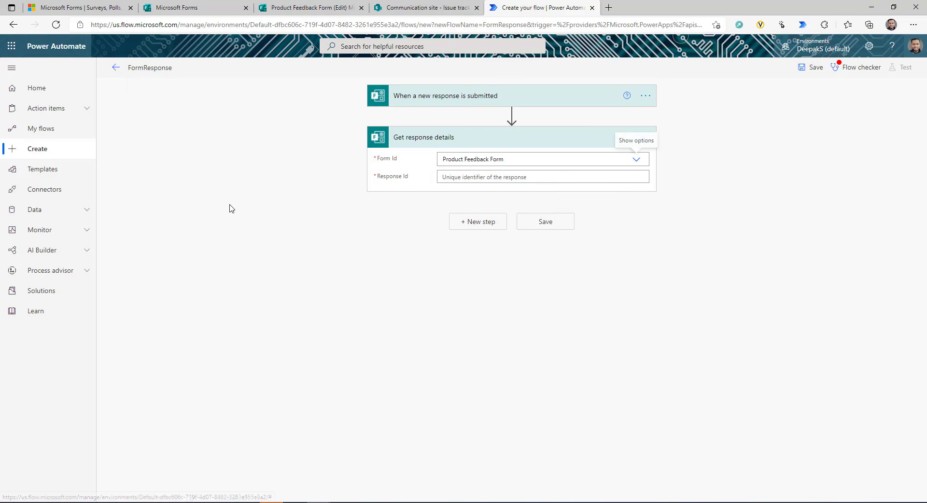
click(553, 175)
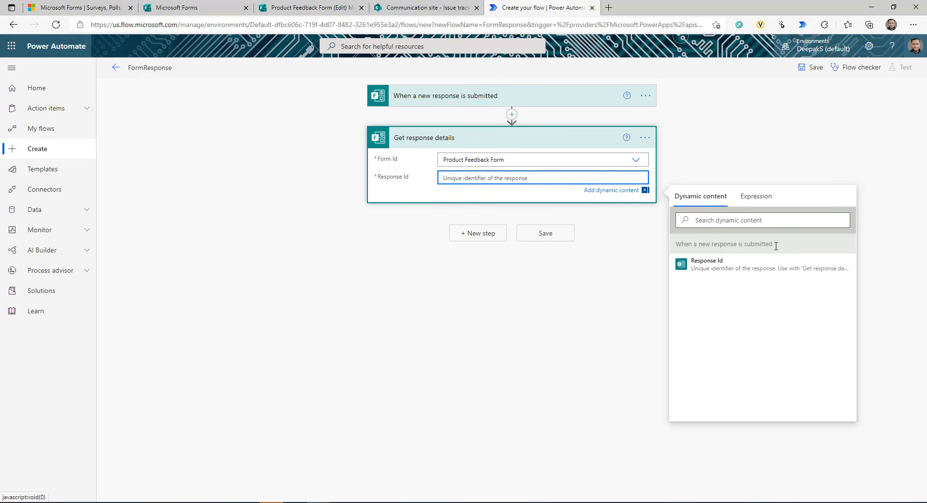
drag(773, 243, 639, 242)
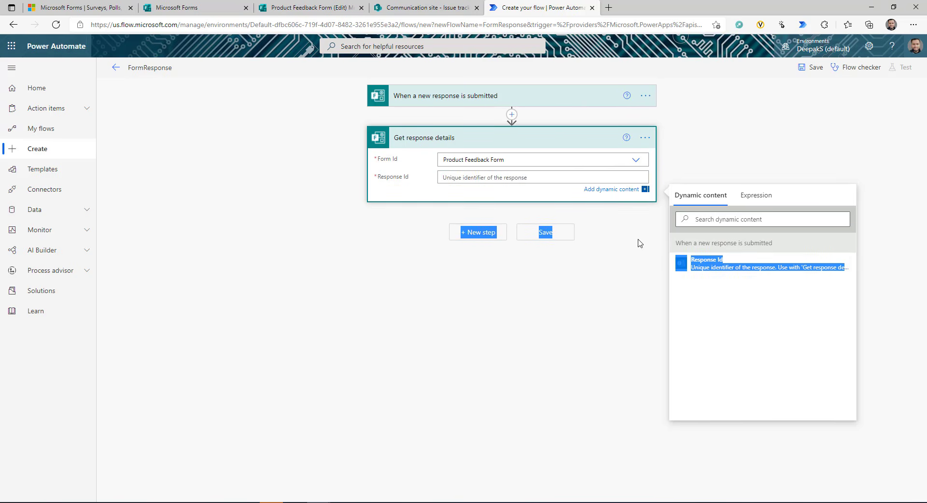
click(717, 289)
click(716, 278)
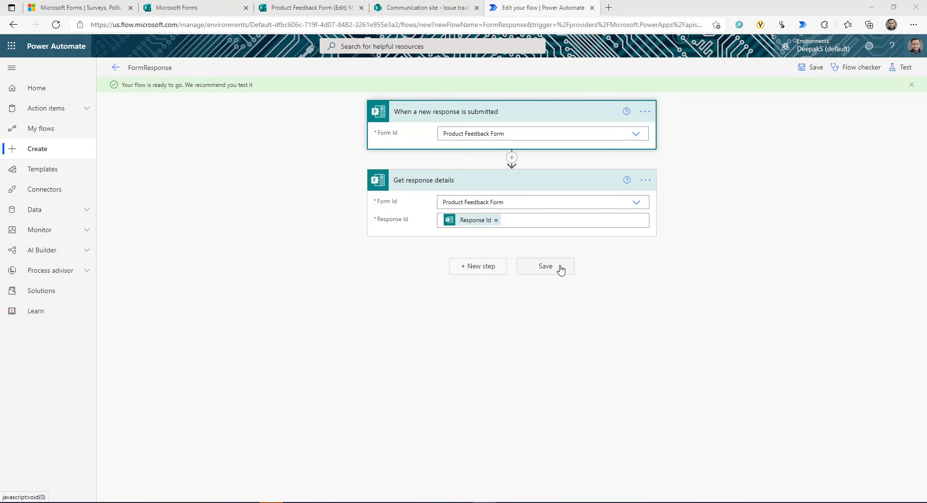
click(560, 270)
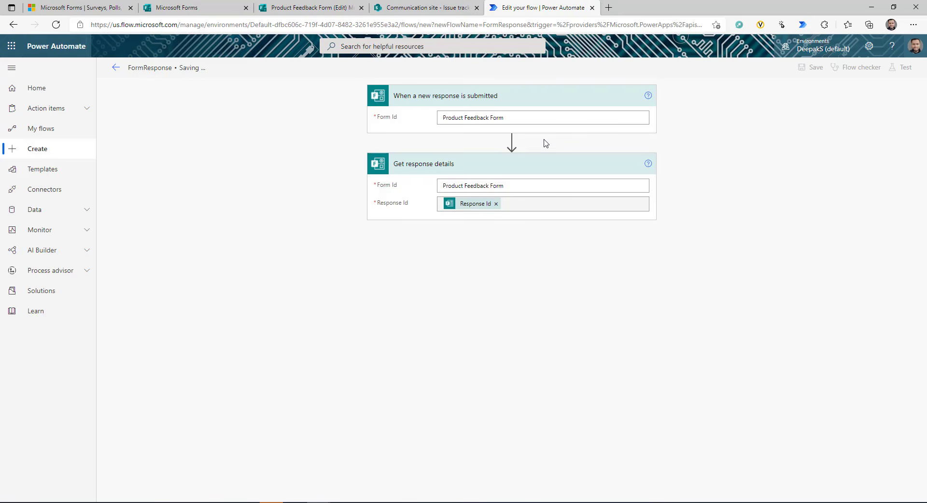
Step: In the Product Feedback Form preview, set the issue's priority to Low, upload the issue image like.png and submit the response
click(314, 7)
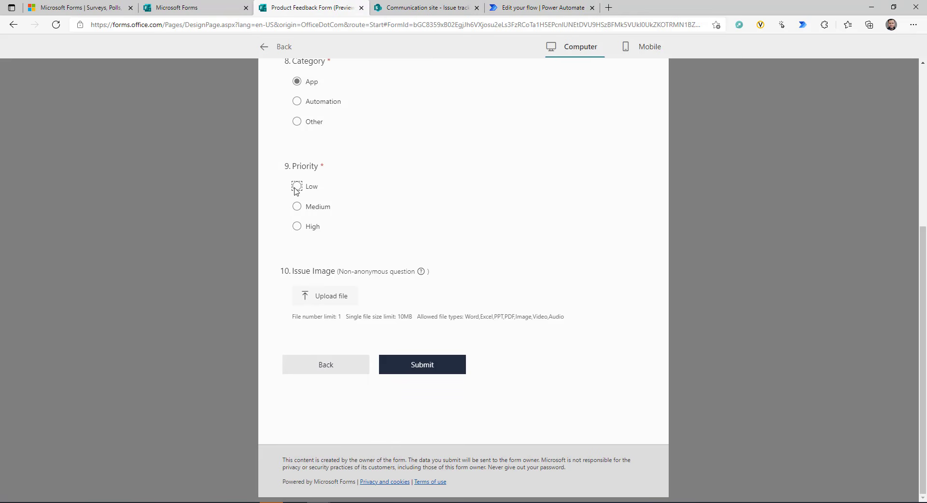
click(296, 186)
click(323, 299)
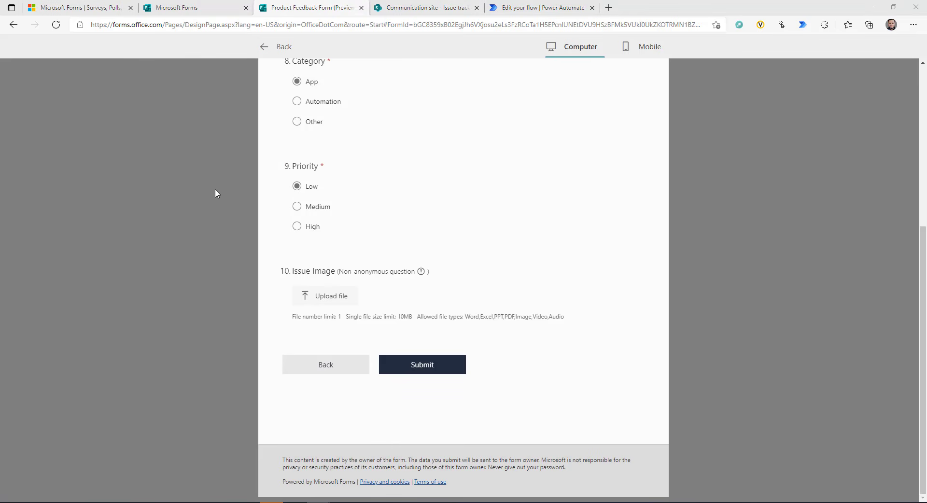
click(439, 367)
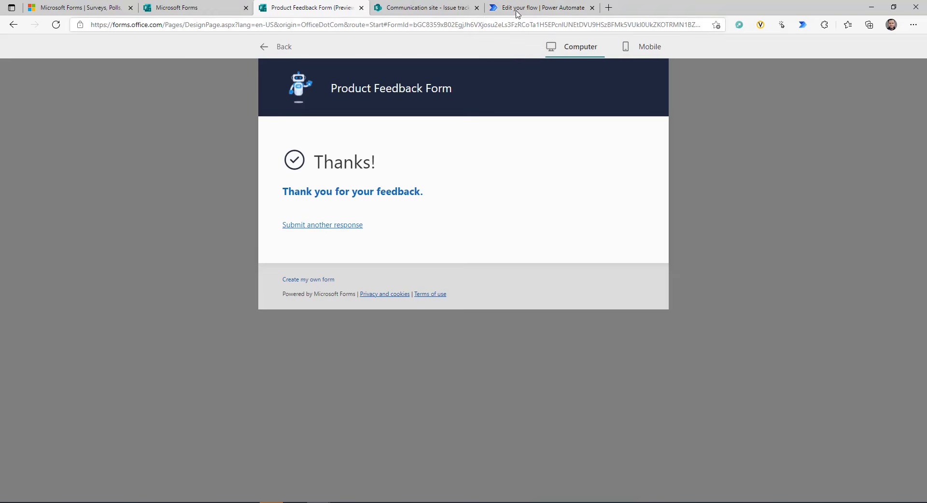
Step: Return to the FormResponse flow, open its latest run and examine the outputs of Get response details
click(517, 11)
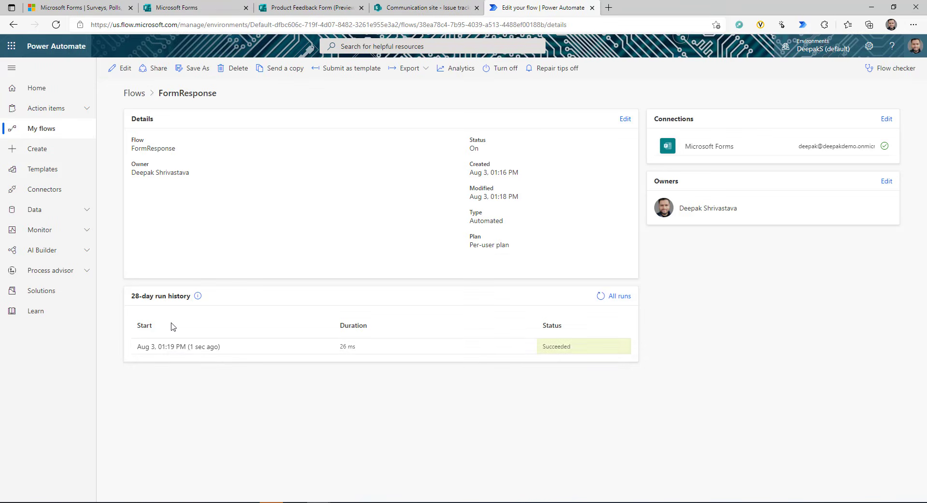
click(191, 347)
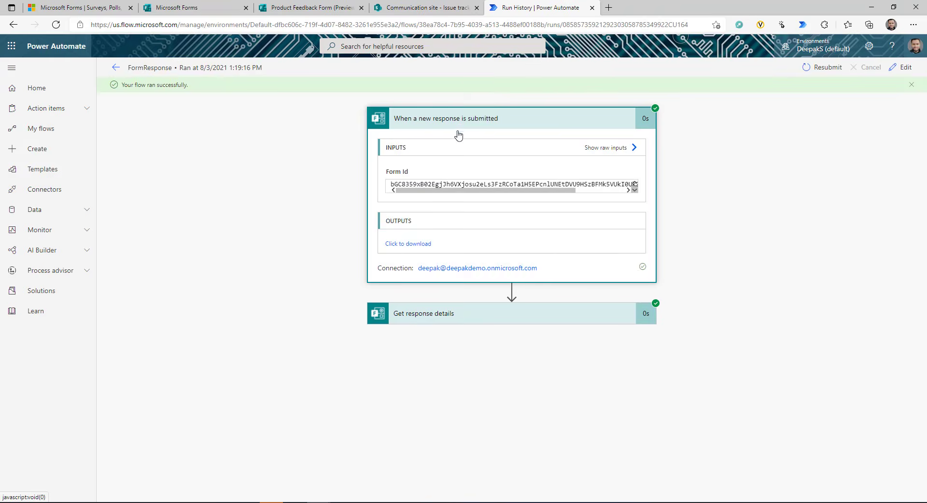
click(476, 319)
scroll(374, 304, down, 5)
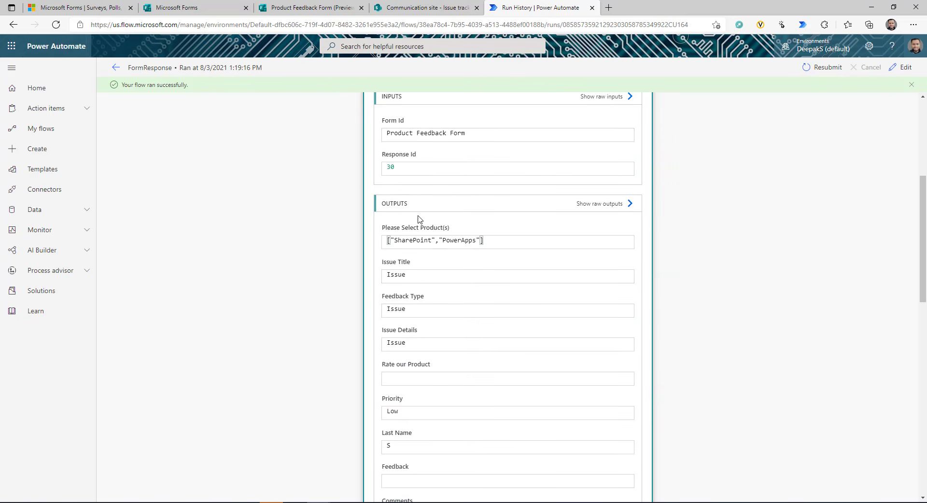
scroll(422, 273, down, 1)
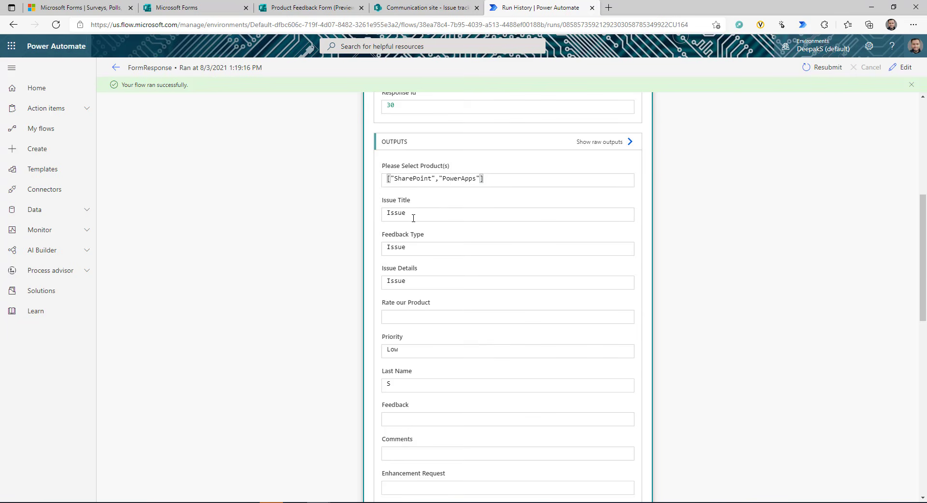
scroll(400, 273, down, 1)
scroll(400, 273, down, 7)
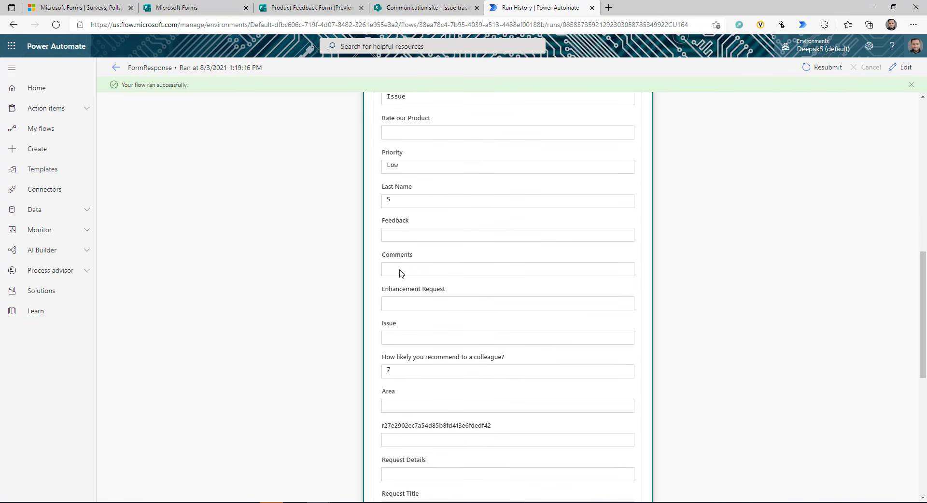
scroll(400, 269, up, 7)
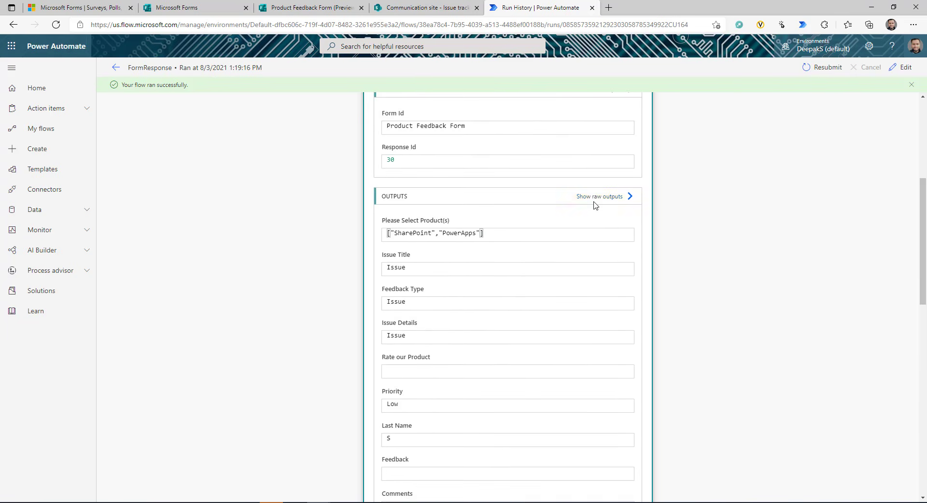
Step: Copy the body object from the raw outputs of Get response details into API.json in Visual Studio Code
click(595, 196)
scroll(665, 289, down, 2)
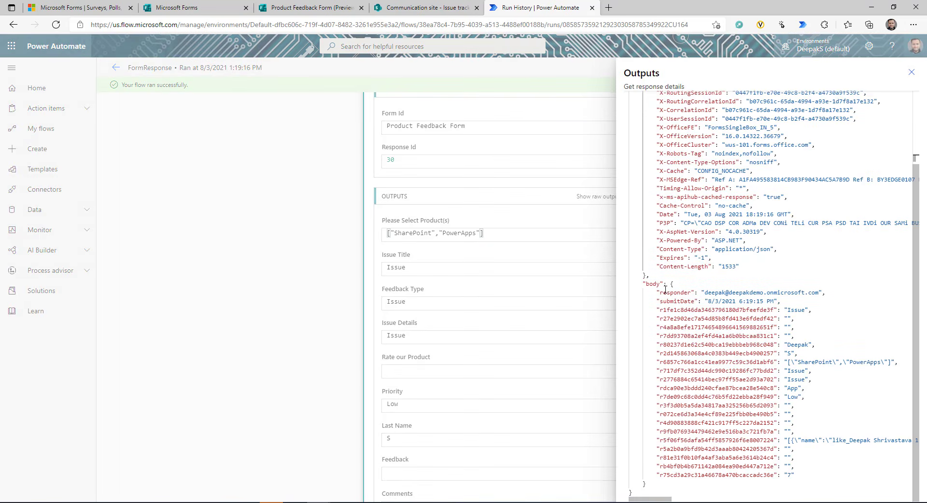
drag(669, 285, 688, 484)
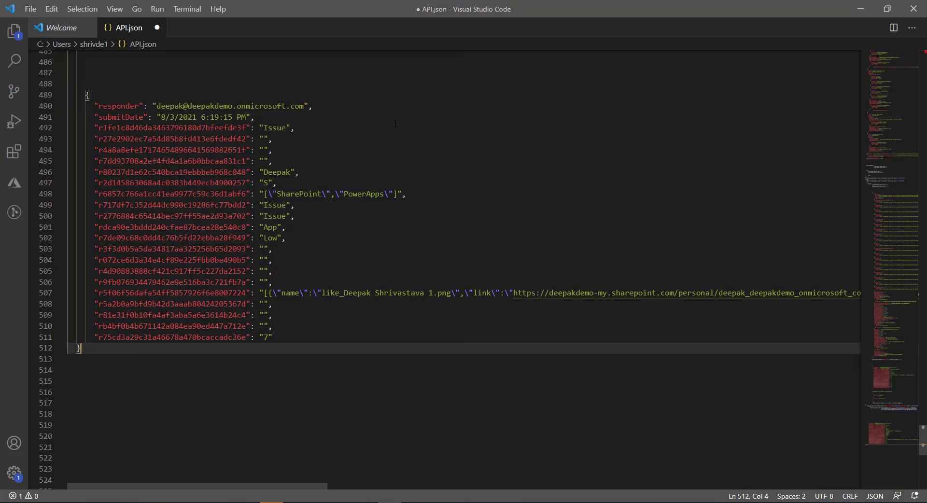
Step: Examine the keys of the pasted response JSON, from responder and submitDate through the generated question IDs
click(182, 162)
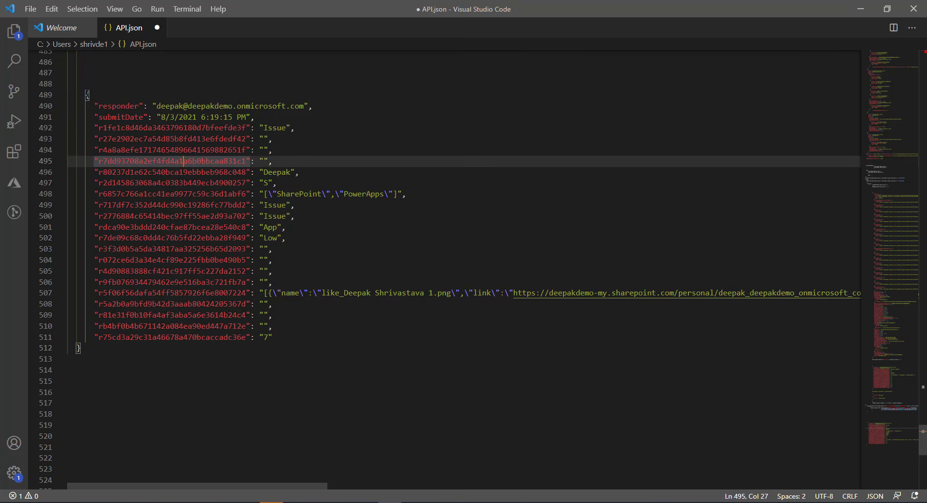
drag(85, 95, 70, 381)
double_click(112, 106)
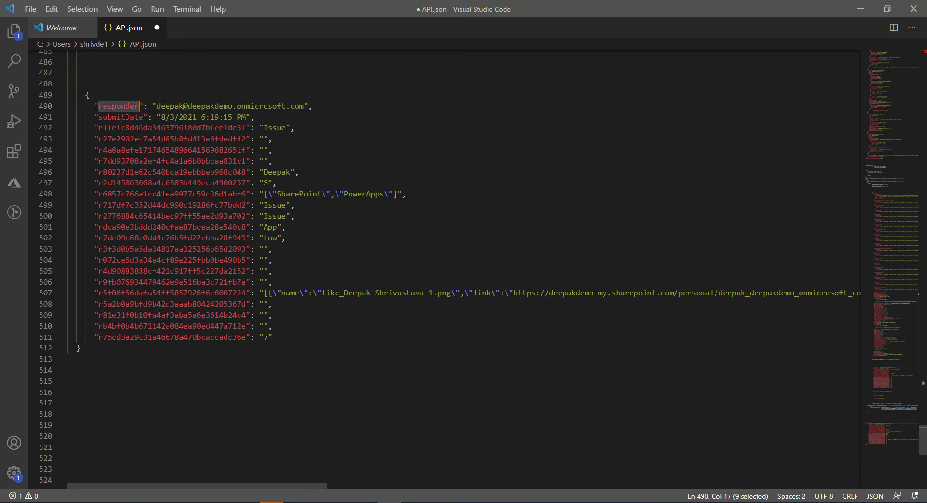
double_click(121, 117)
double_click(127, 127)
double_click(137, 149)
double_click(144, 172)
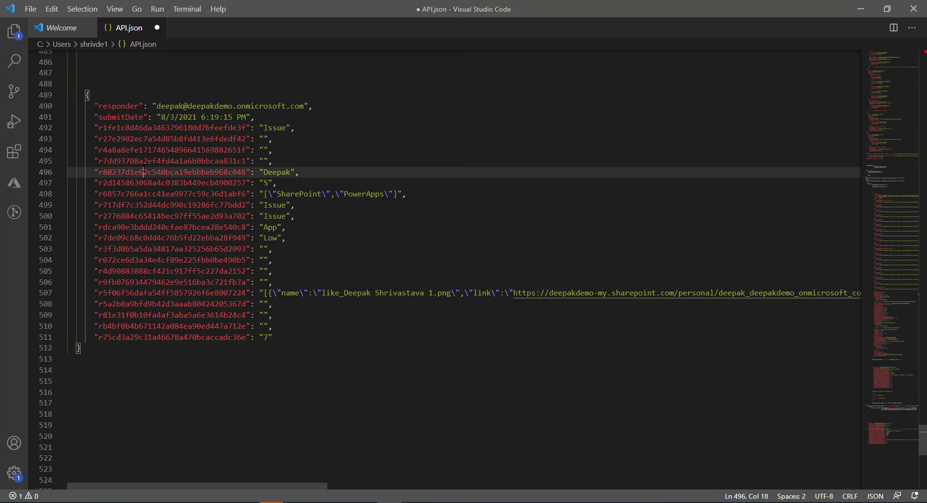
double_click(150, 216)
click(157, 282)
Step: Inspect the values of the responder, submitDate and first question ID entries in the response JSON
double_click(238, 106)
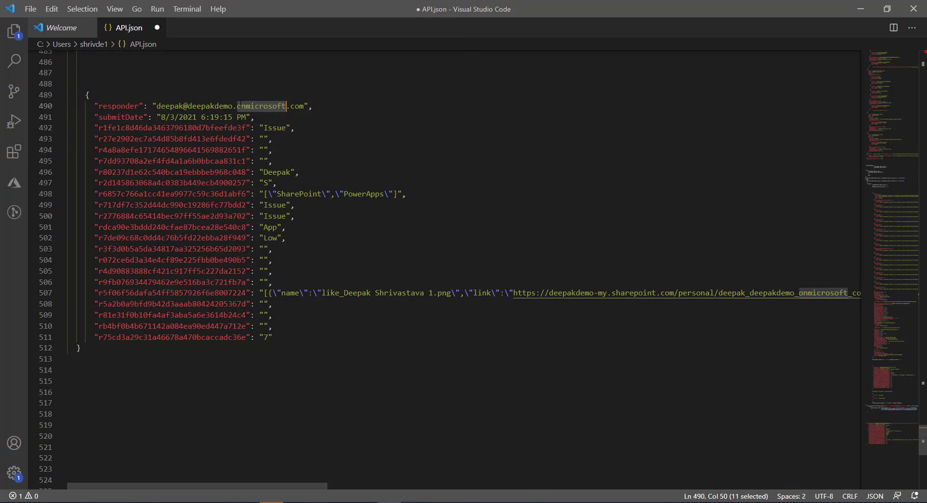
drag(160, 106, 305, 105)
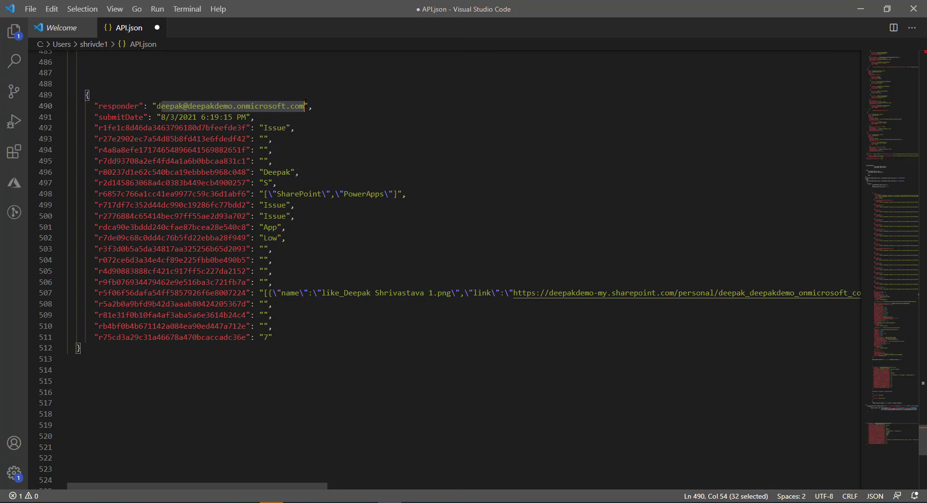
drag(152, 117, 247, 117)
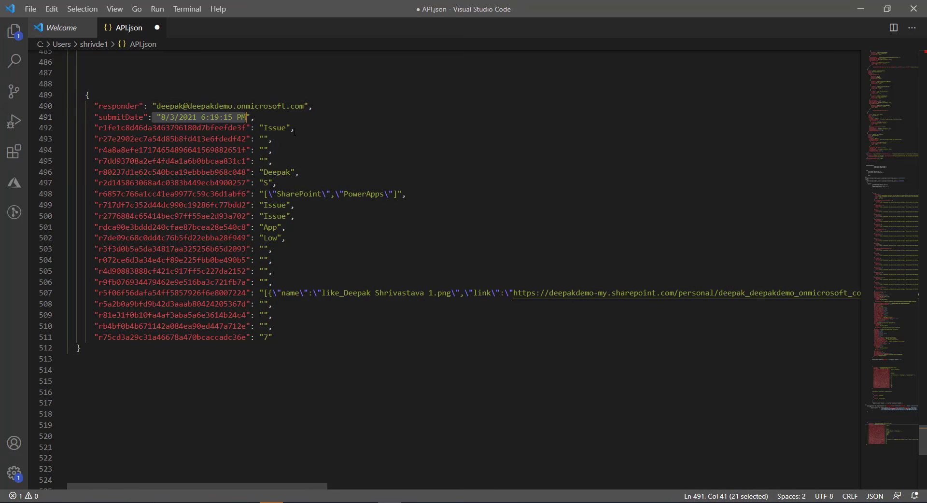
click(228, 128)
click(282, 128)
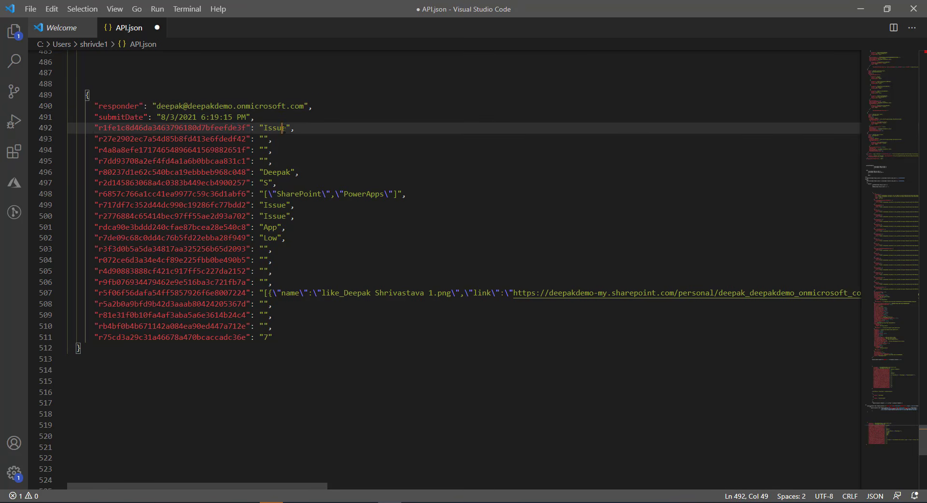
Step: Inspect the answer values in the response JSON from the name entries through the multiple-choice product array to the entries below it
double_click(278, 172)
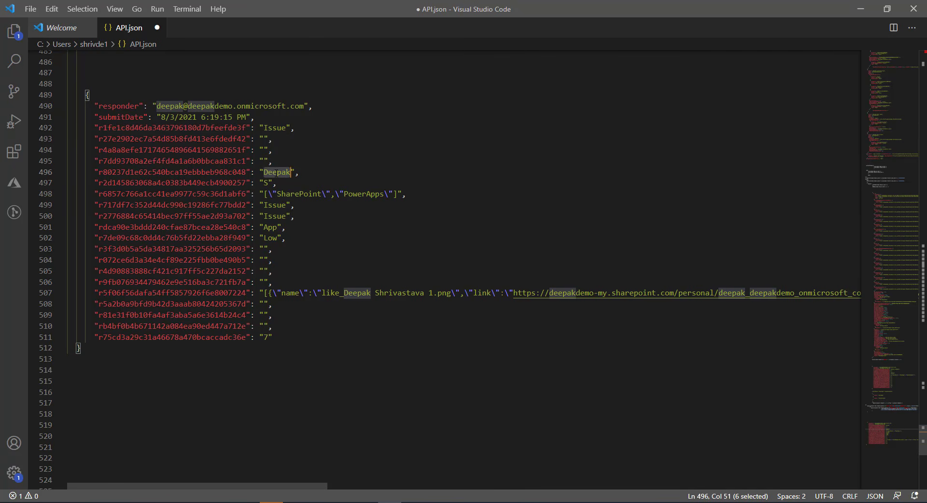
double_click(266, 183)
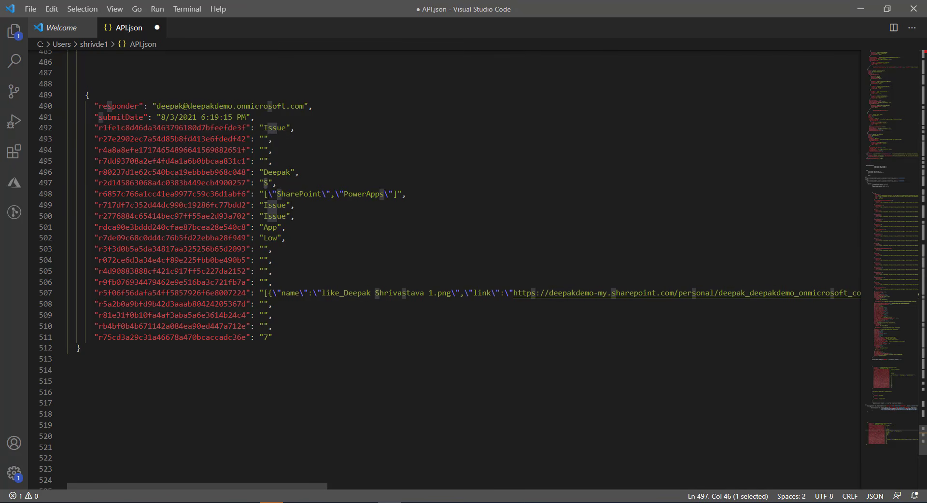
drag(264, 194, 398, 194)
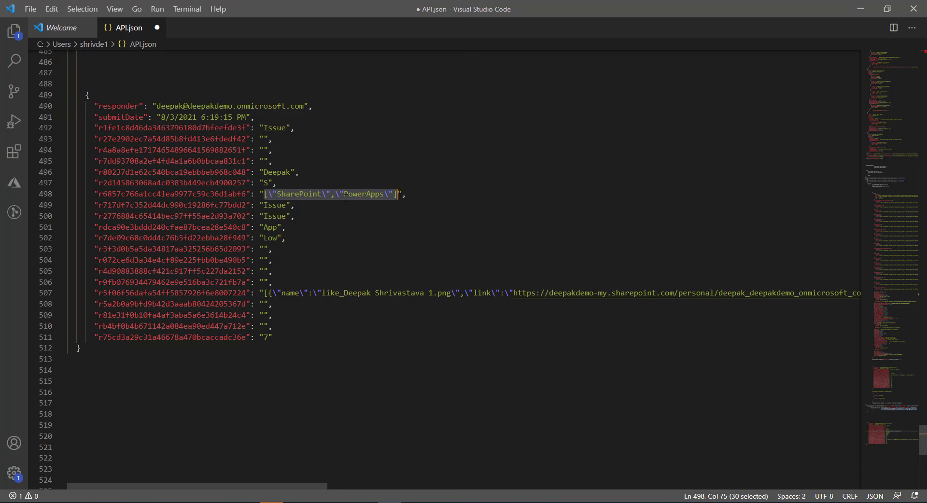
key(Down)
key(Down)
key(Down)
key(Down)
key(Down)
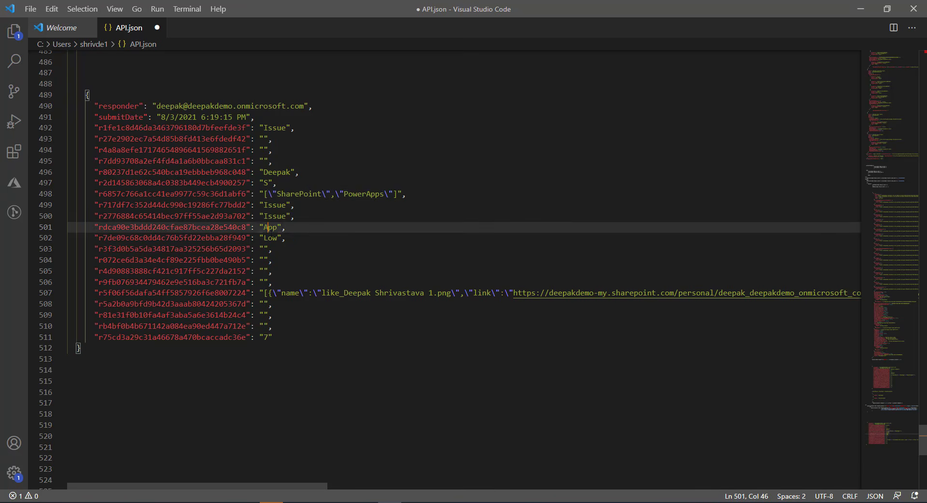
Step: Examine the file-upload answer in the response JSON, including its name property and the SharePoint link of the uploaded file
drag(269, 293, 277, 292)
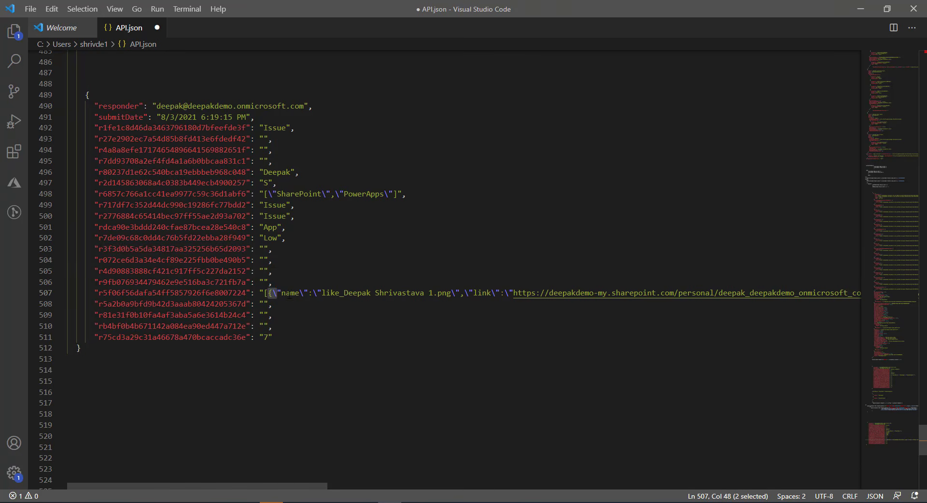
double_click(290, 294)
scroll(290, 293, right, 5)
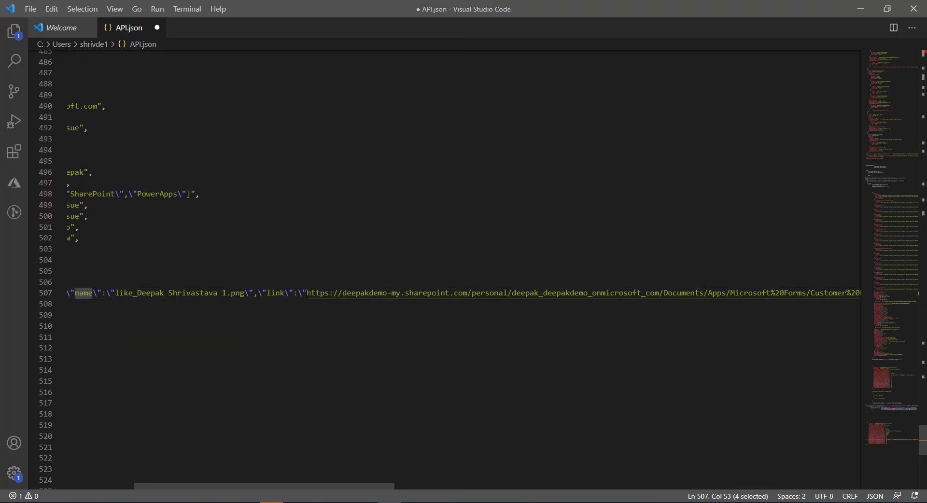
drag(306, 293, 822, 293)
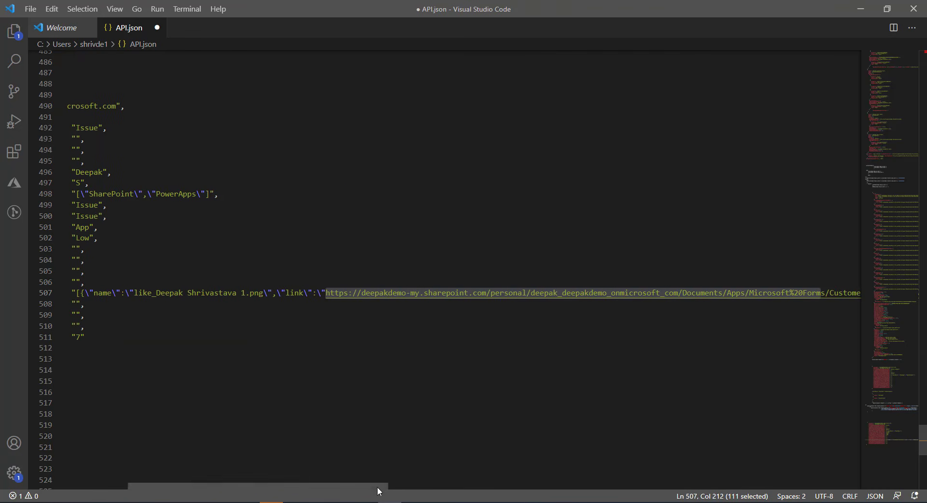
drag(378, 486, 243, 498)
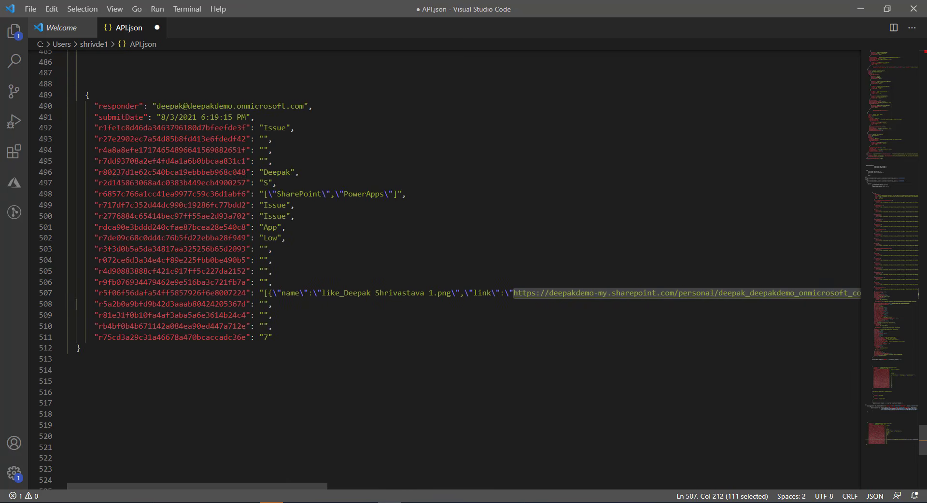
Step: Examine the responder, selected products and uploaded image values in the form response JSON
drag(95, 106, 337, 337)
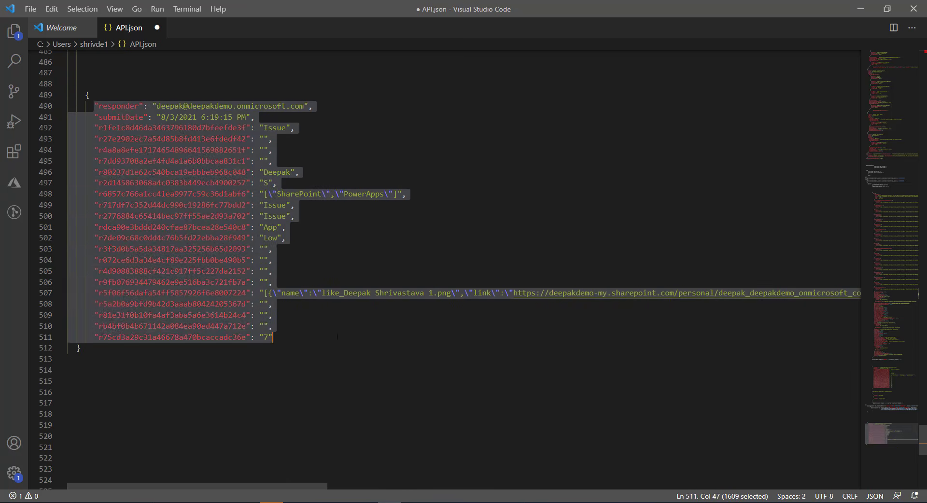
drag(157, 106, 310, 105)
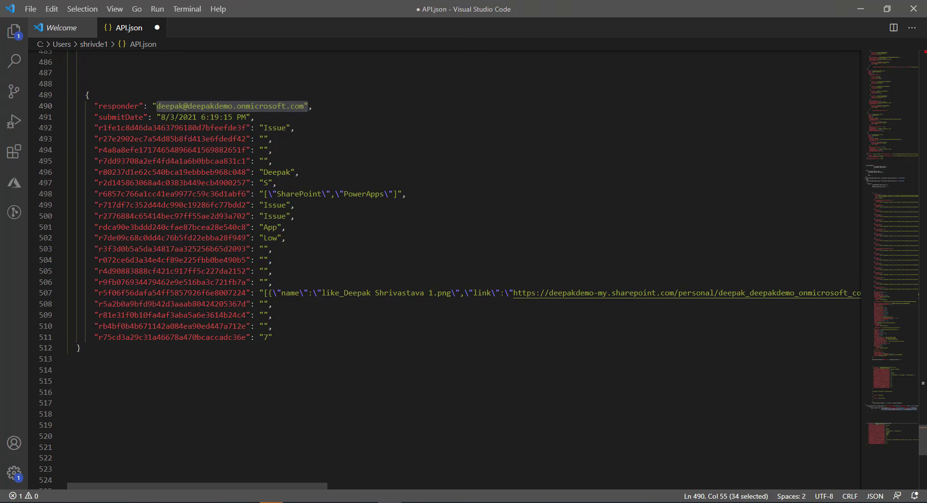
click(175, 116)
drag(156, 106, 305, 106)
click(183, 99)
drag(264, 194, 399, 193)
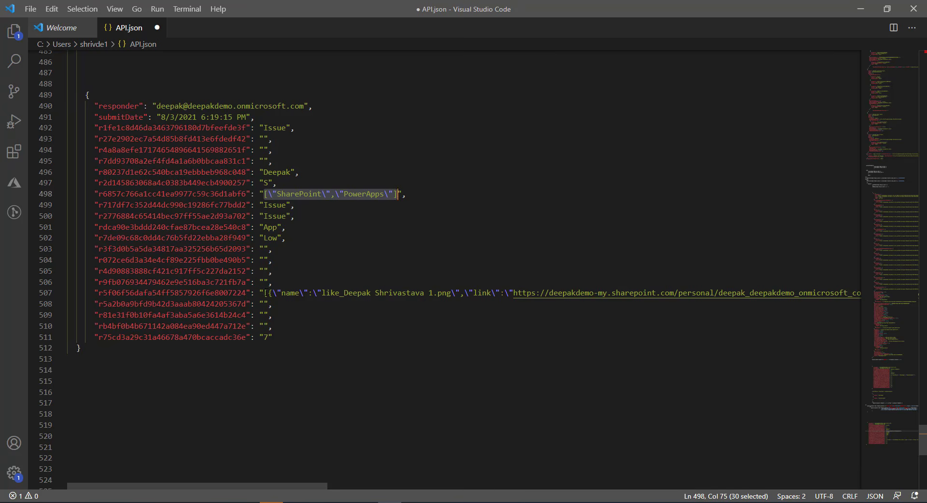
drag(264, 292, 453, 293)
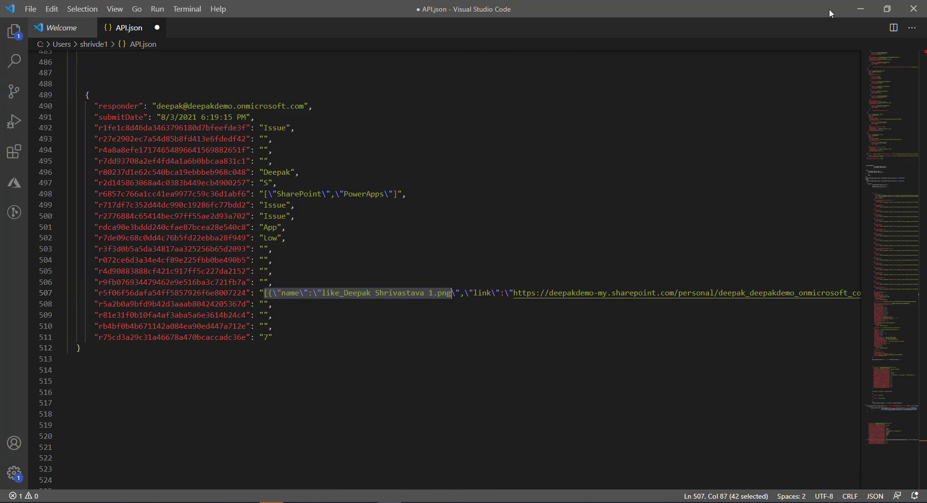
Step: Switch to Power Automate and open the FormResponse flow for editing
click(869, 12)
click(294, 242)
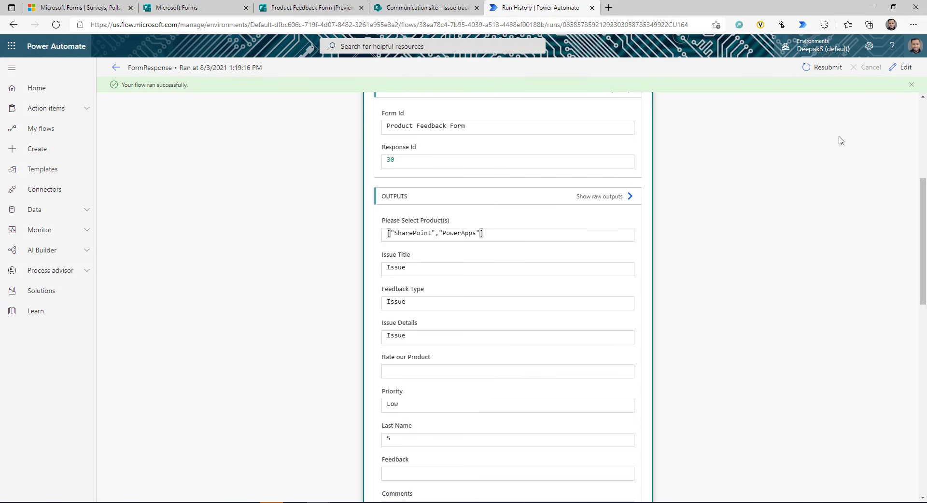
scroll(800, 261, up, 5)
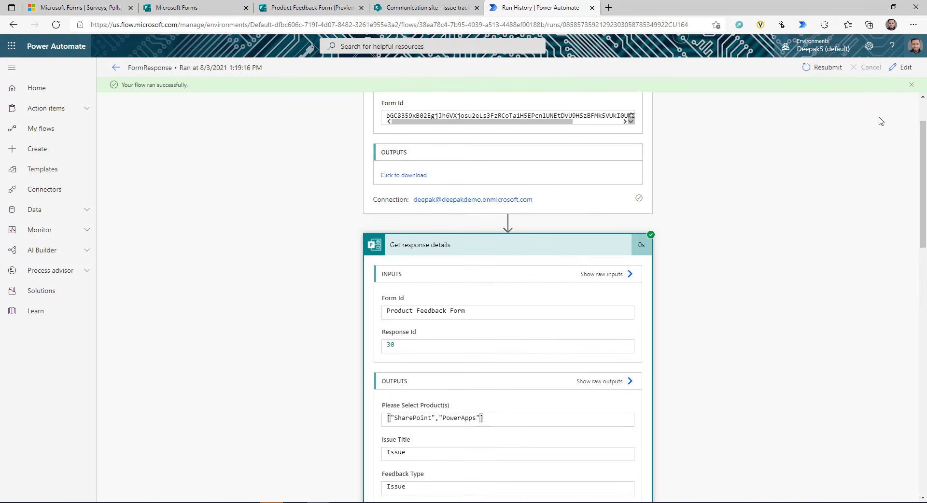
click(902, 68)
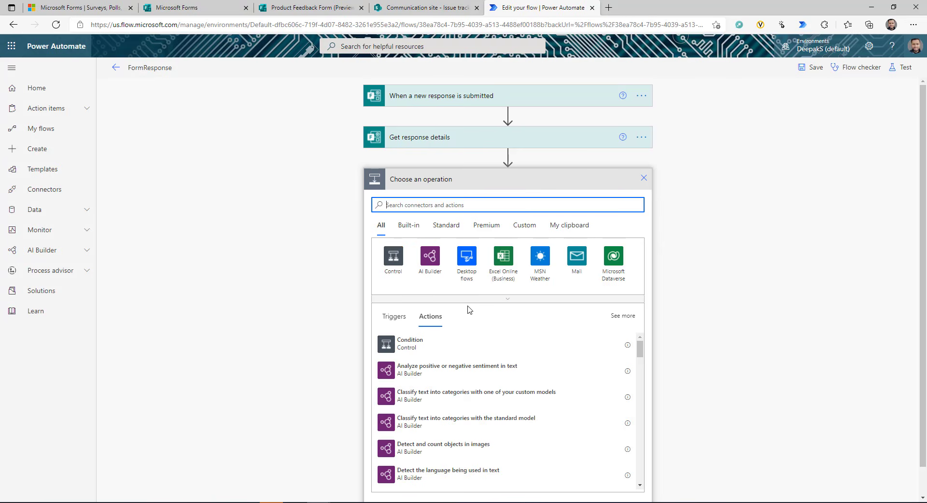
Step: Add a SharePoint Create item action after Get response details, targeting the Issue tracker list on the Communication site
text(share)
click(467, 263)
text(cre)
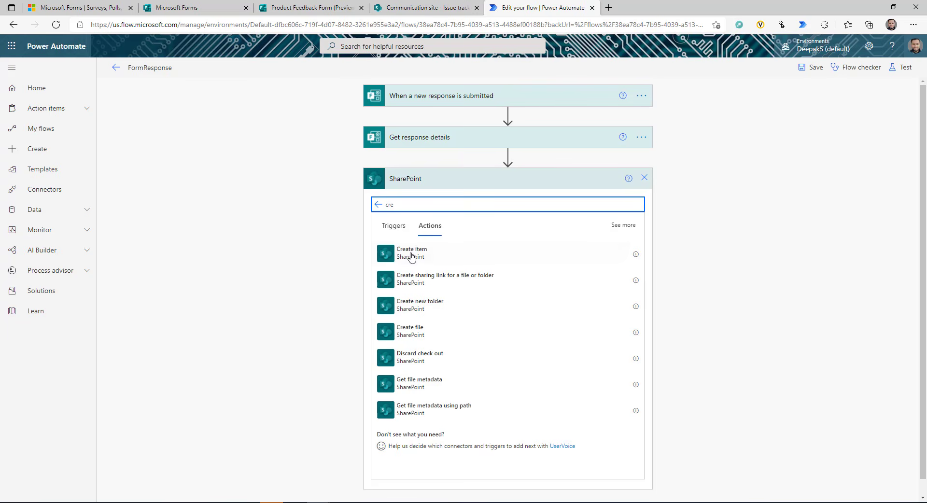
click(412, 252)
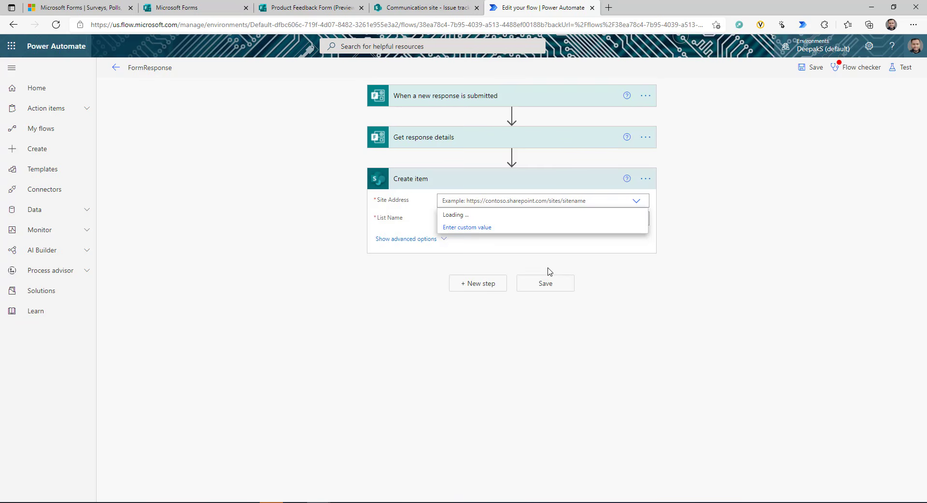
click(581, 214)
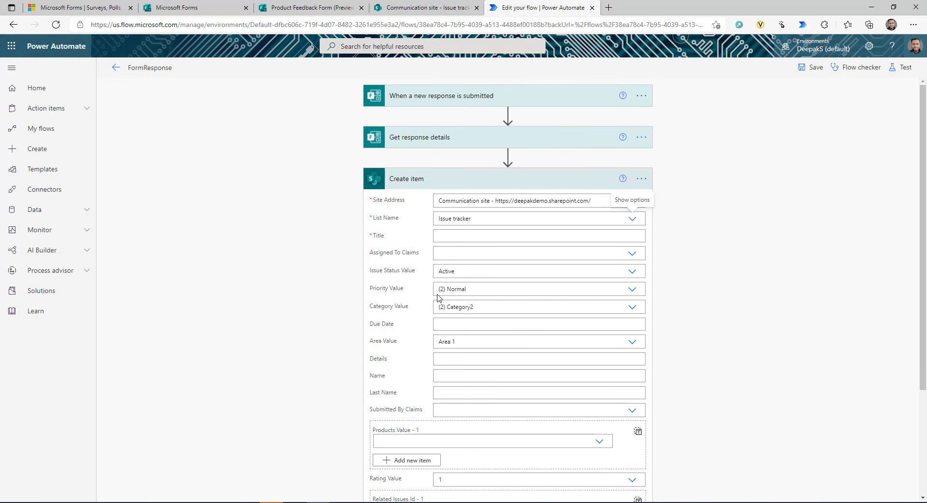
Step: Review the Issue and Enhancement Request questions in the Product Feedback Form to decide how to map the item's Title
scroll(699, 393, down, 1)
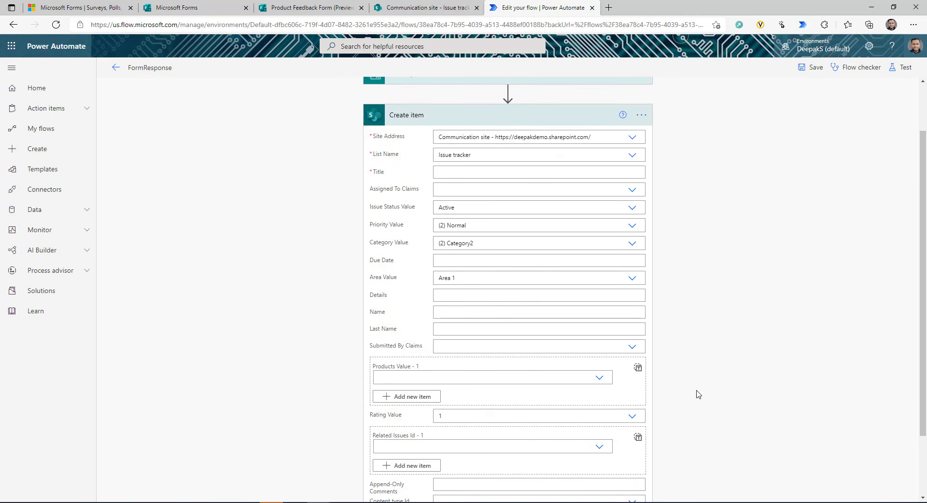
click(473, 169)
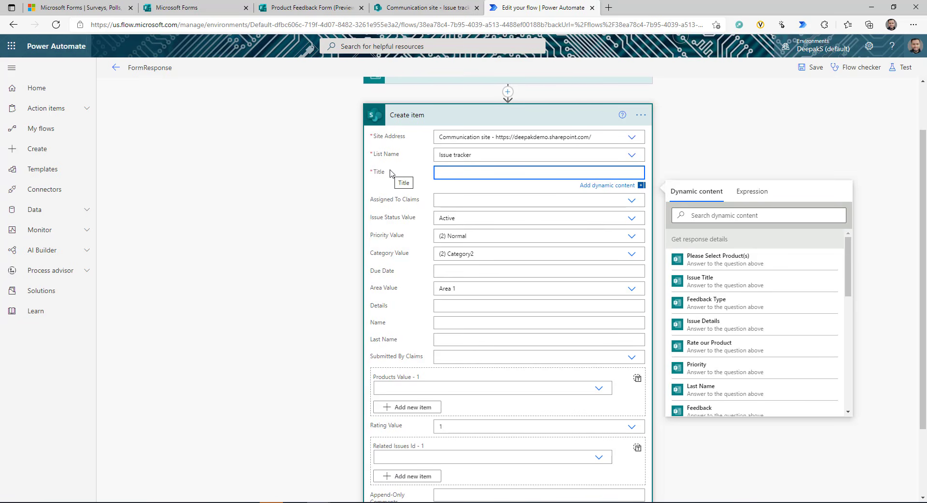
click(298, 6)
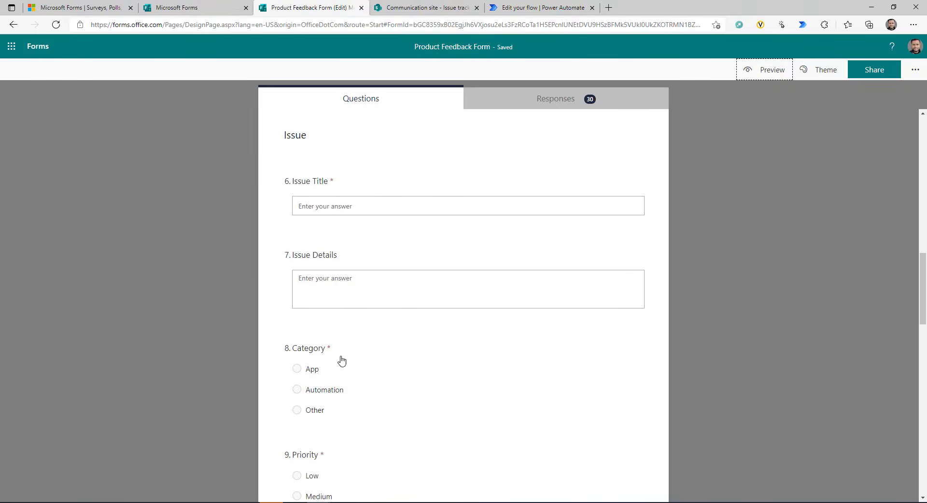
scroll(341, 360, down, 7)
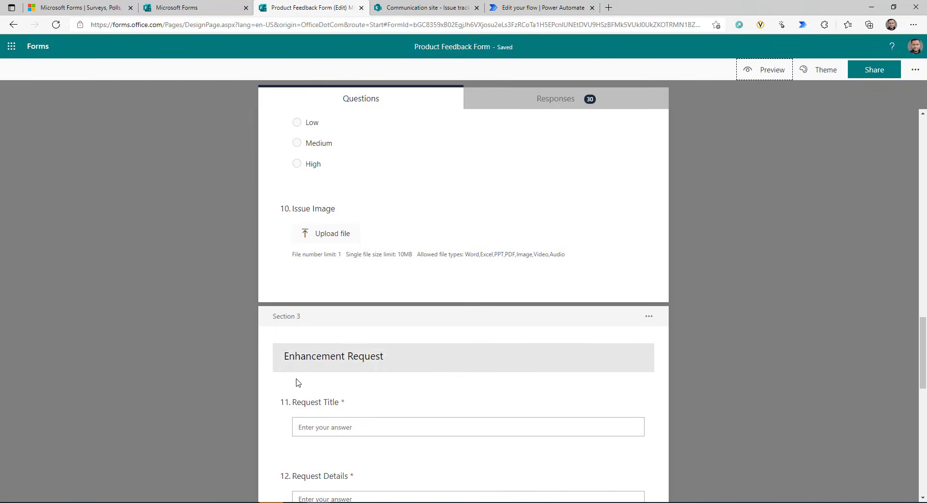
scroll(325, 375, up, 5)
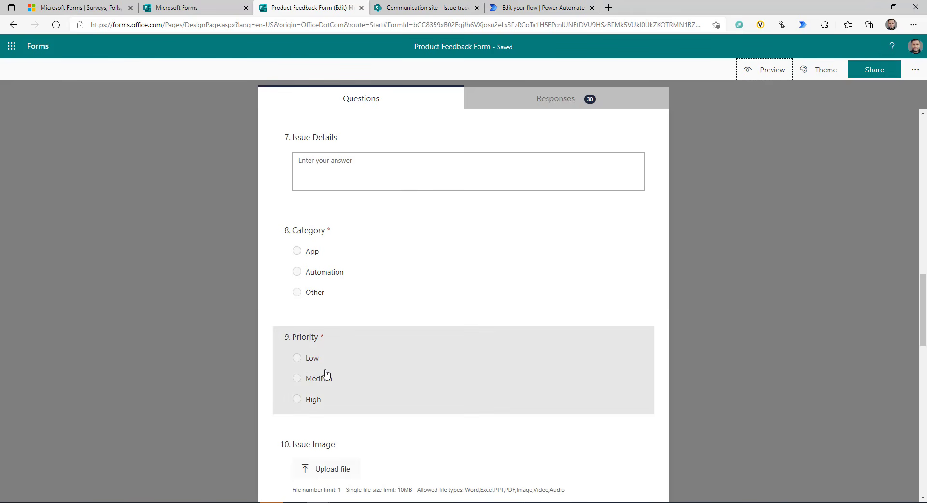
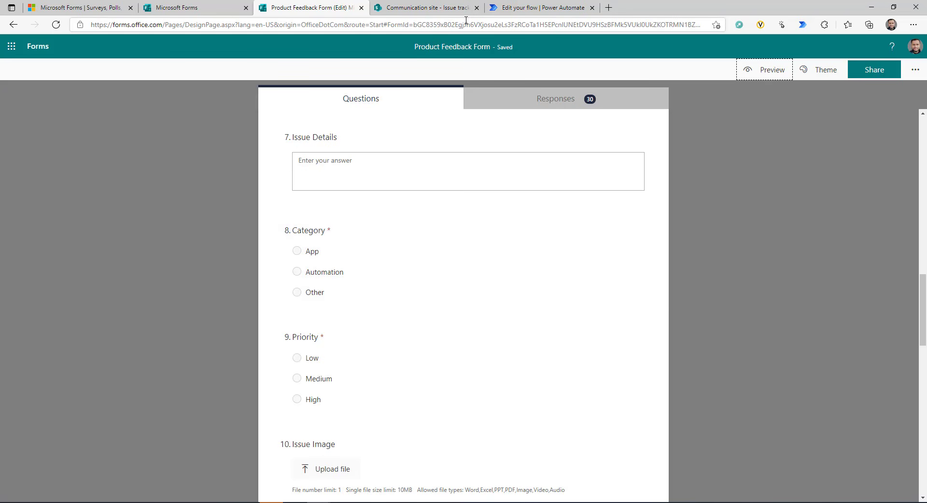
click(517, 5)
Step: Set the new item's Title to a cocat() expression combining the Issue Title and Request Title answers
click(752, 192)
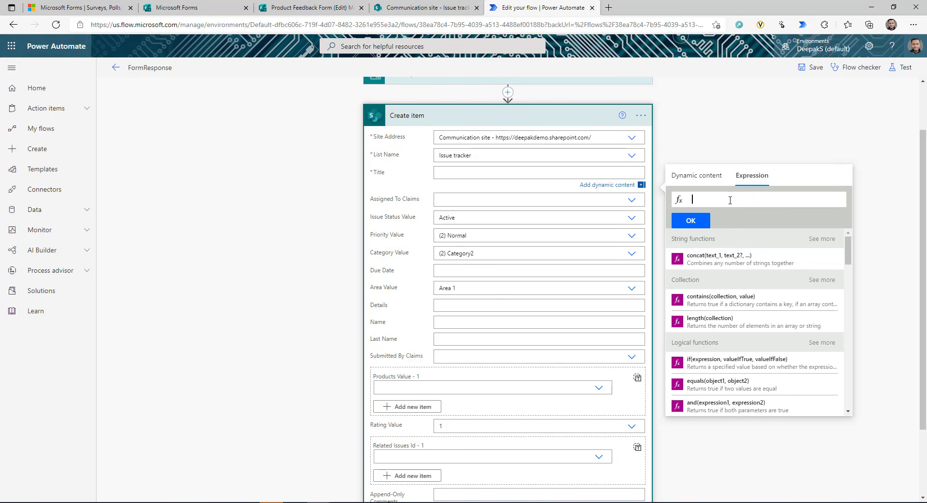
text(cocat()
click(708, 177)
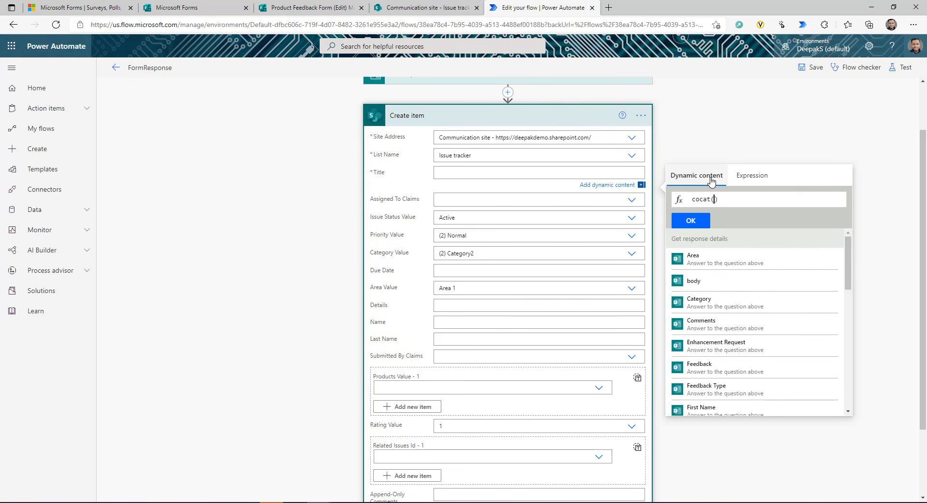
scroll(723, 299, down, 4)
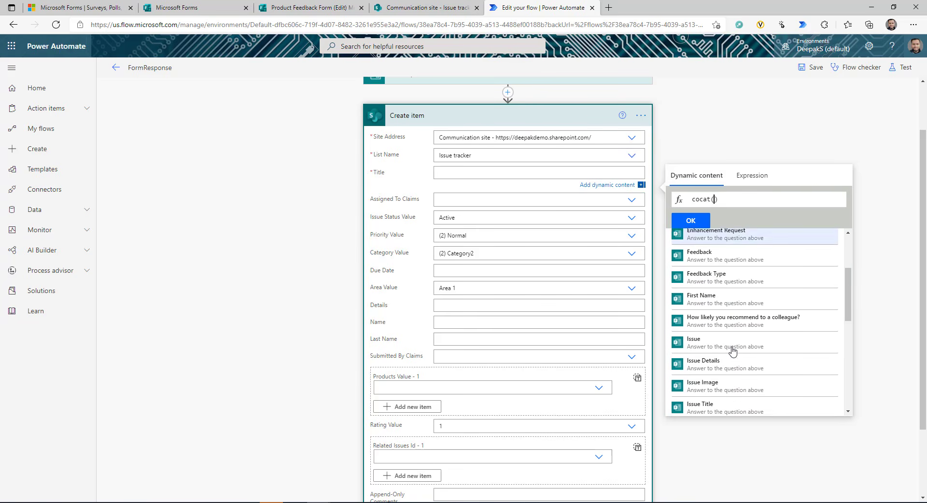
click(725, 341)
text(,)
scroll(799, 253, down, 2)
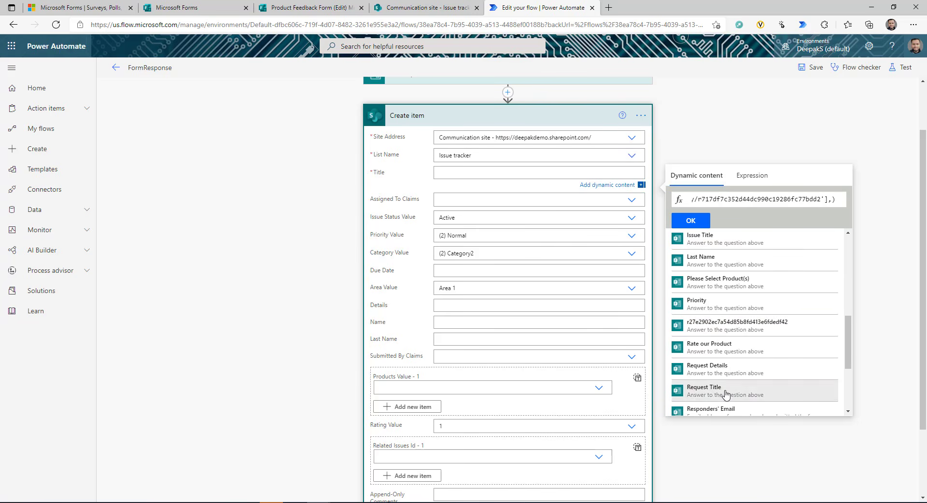
click(724, 390)
click(692, 221)
click(461, 185)
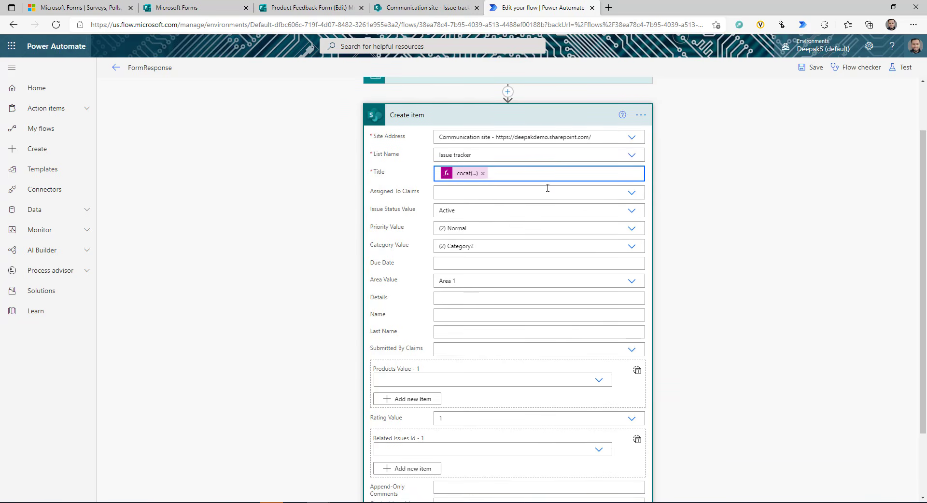
Step: Set Assigned To Claims to the assignee's e-mail and Issue Status Value to Active
click(524, 193)
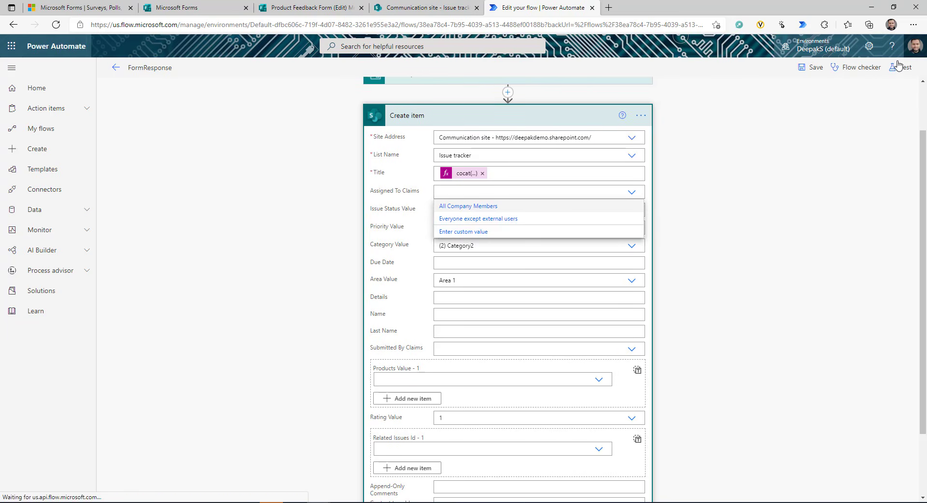
click(914, 46)
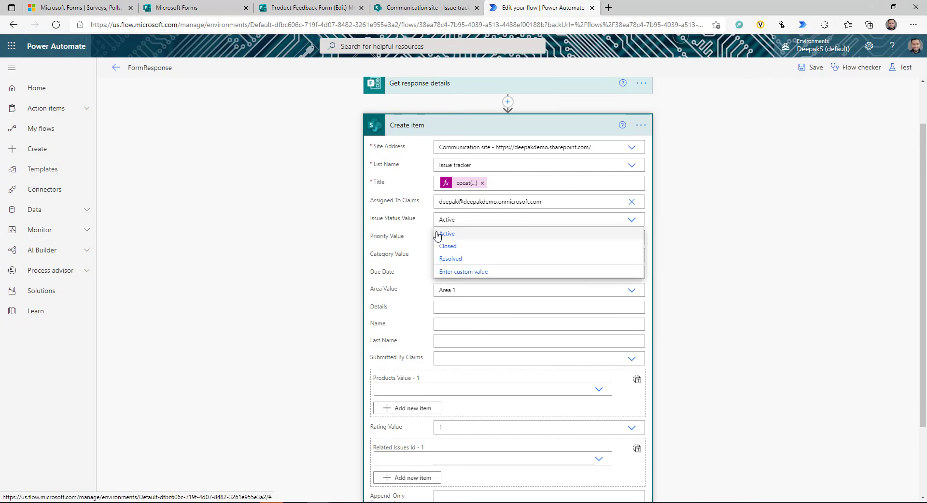
click(447, 233)
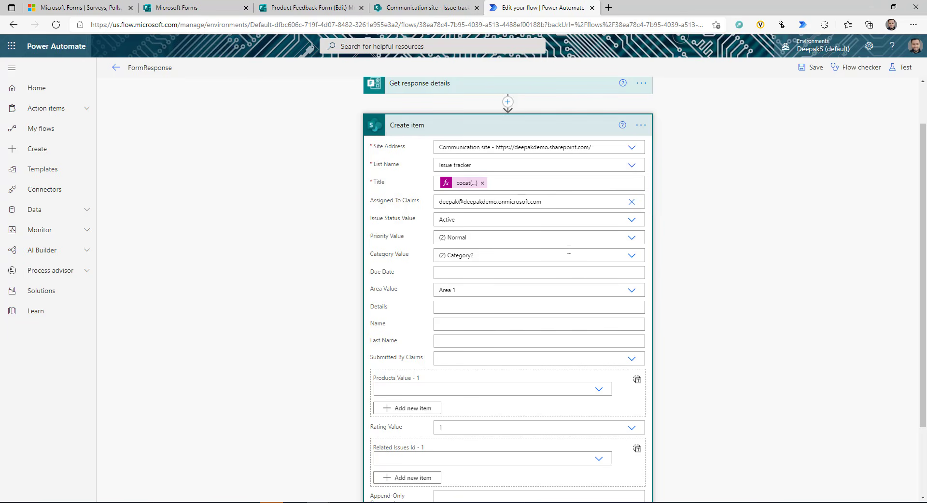
Step: Map Priority Value to the form's Priority answer as a custom value
click(455, 236)
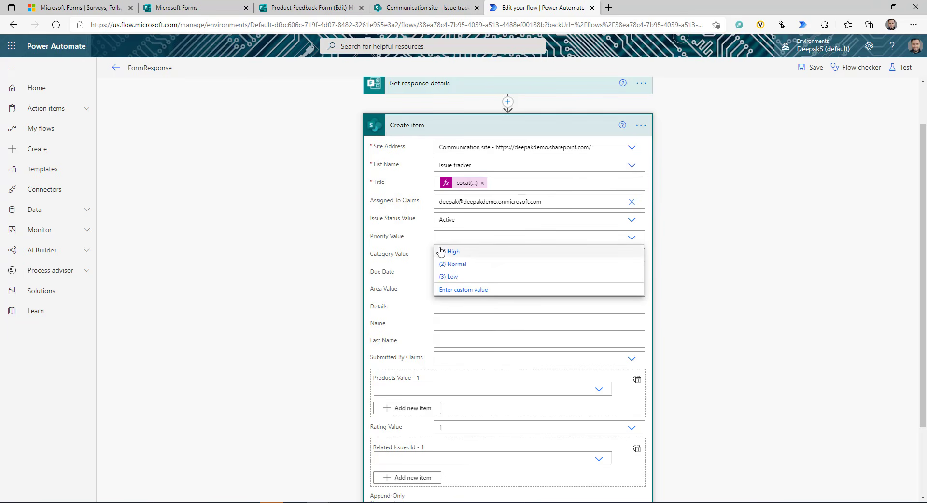
click(467, 290)
click(744, 280)
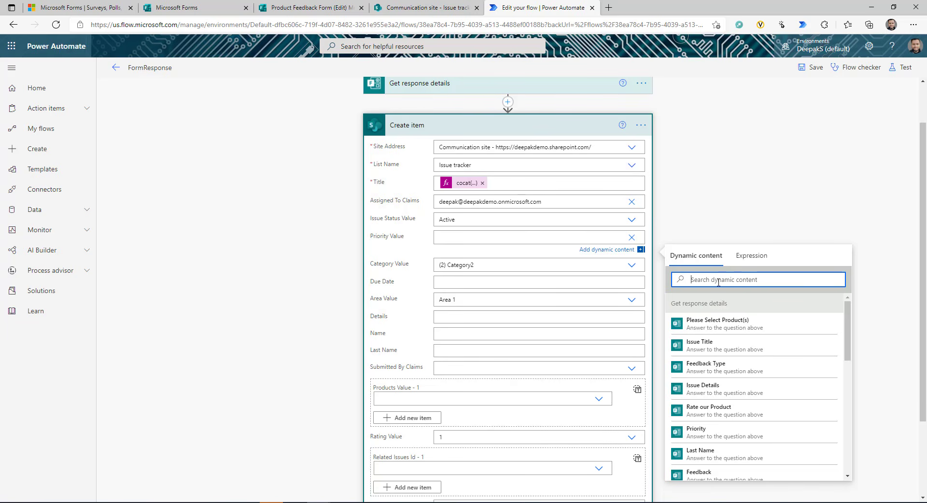
text(pri)
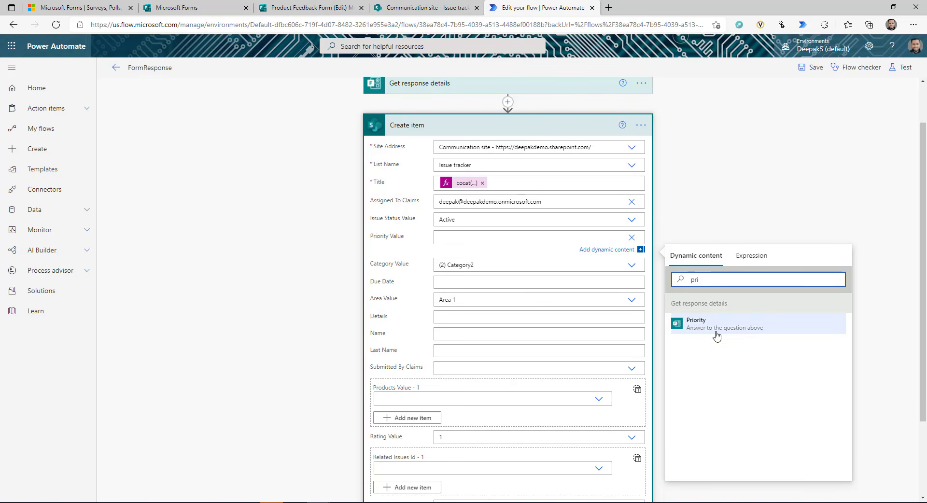
click(707, 323)
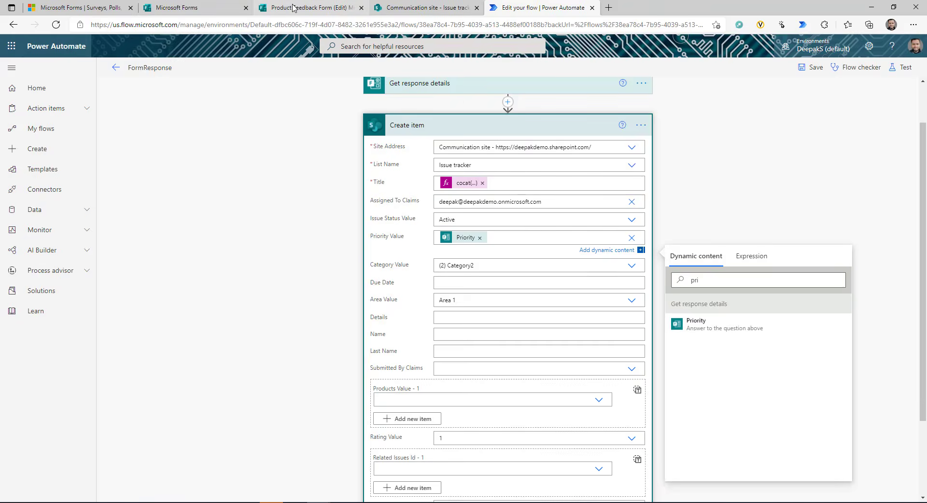
Step: Check the form's Category question and map Category Value to the Category answer as a custom value
click(295, 8)
scroll(301, 324, down, 2)
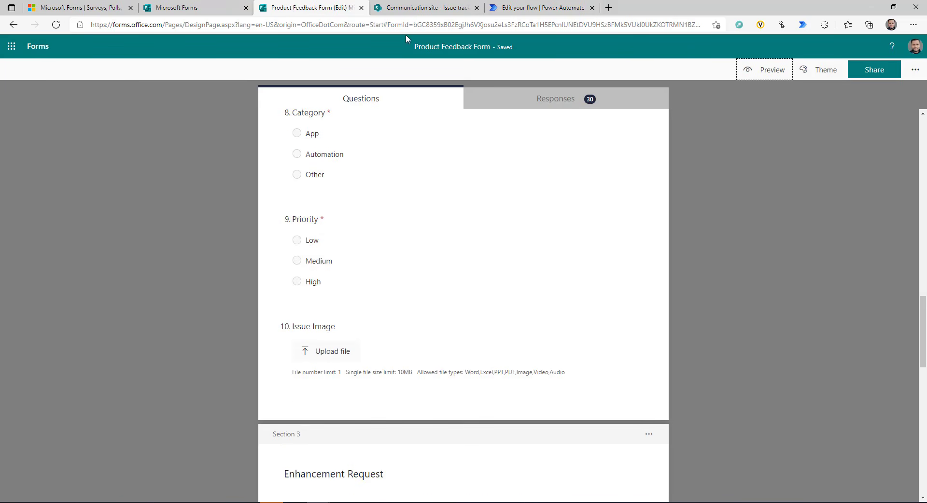
click(504, 8)
click(481, 265)
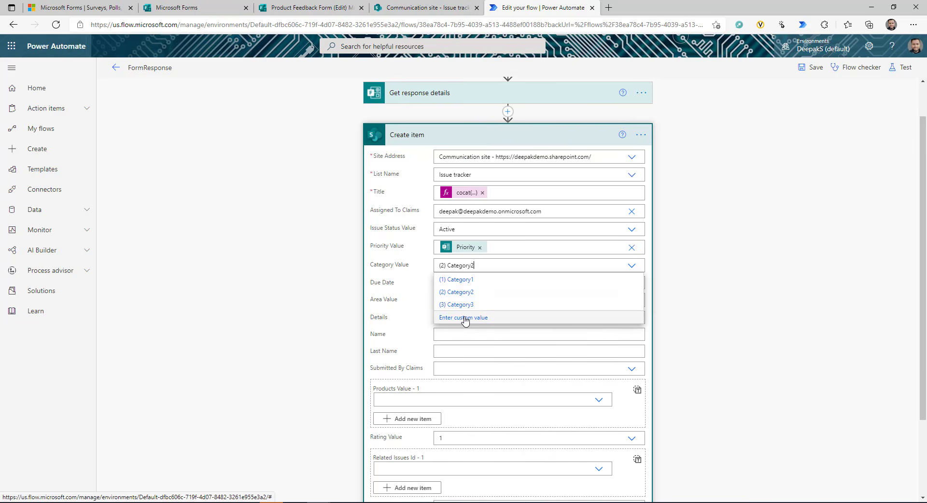
click(465, 316)
click(748, 308)
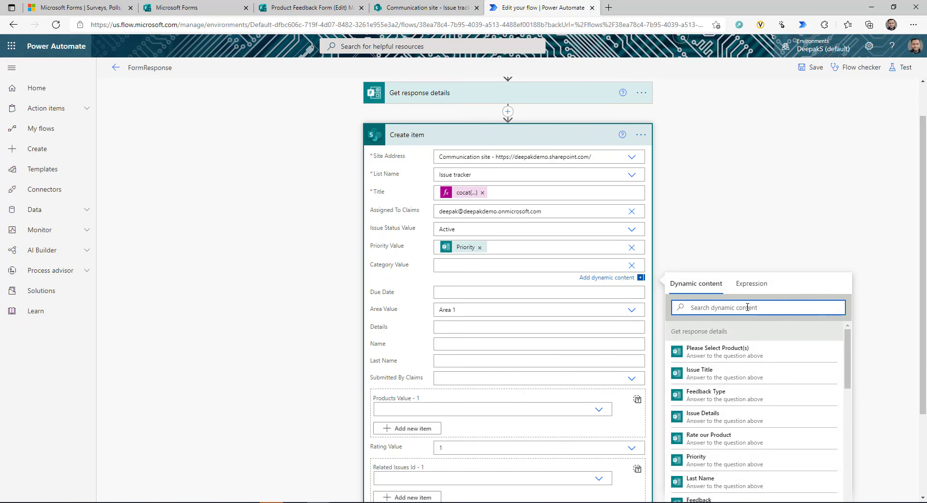
text(cate)
click(699, 350)
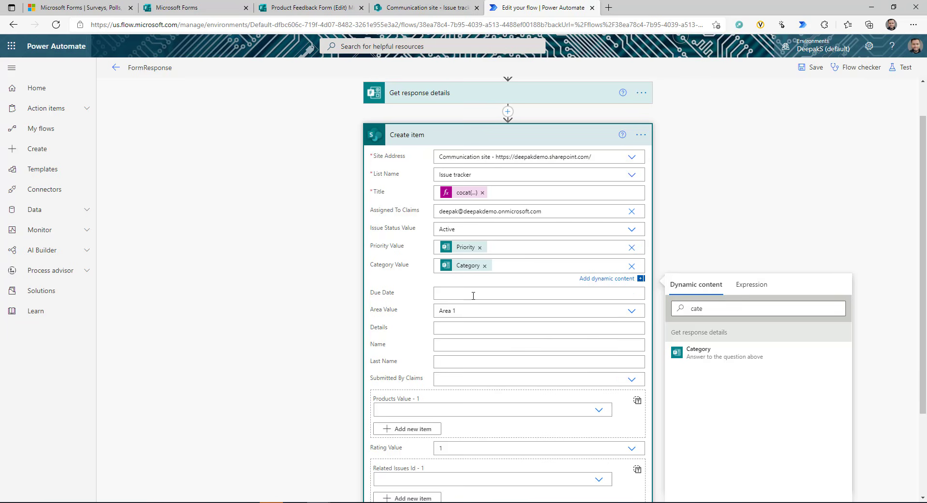
Step: Set the Create item action's Due Date to the expression utcNow()
click(473, 296)
click(752, 312)
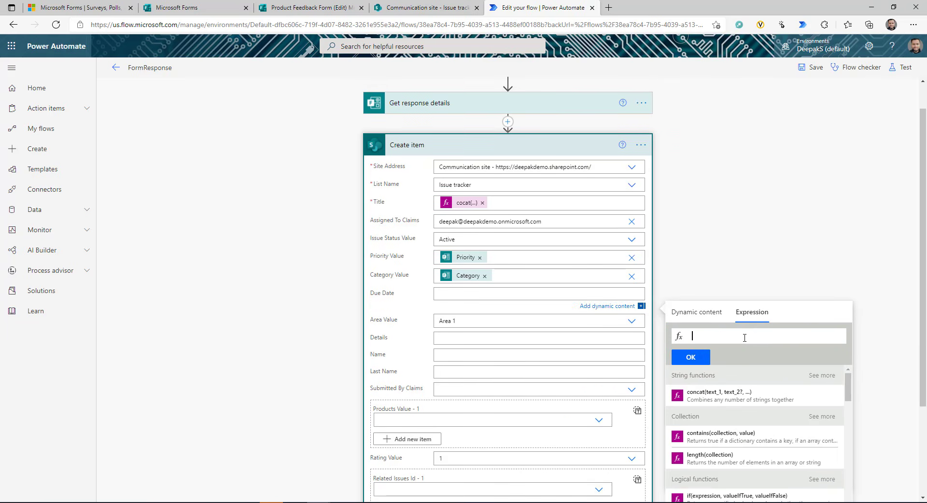
text(utc)
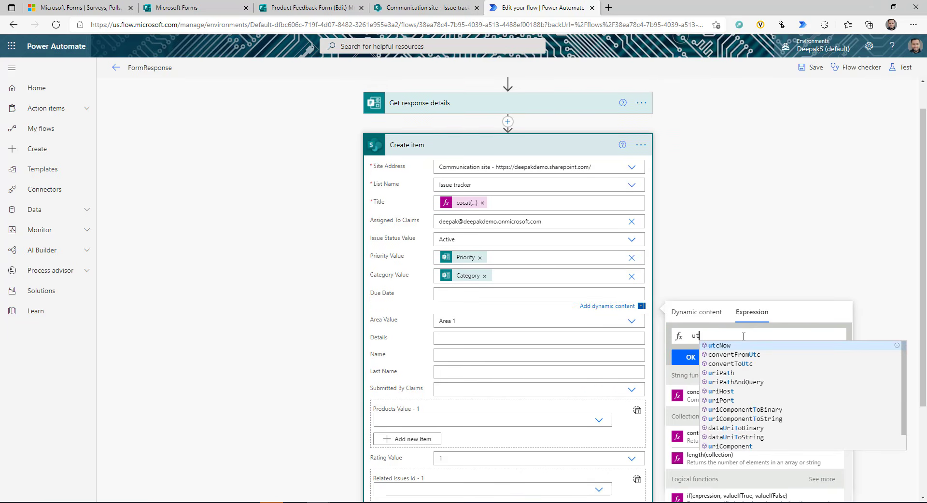
click(728, 346)
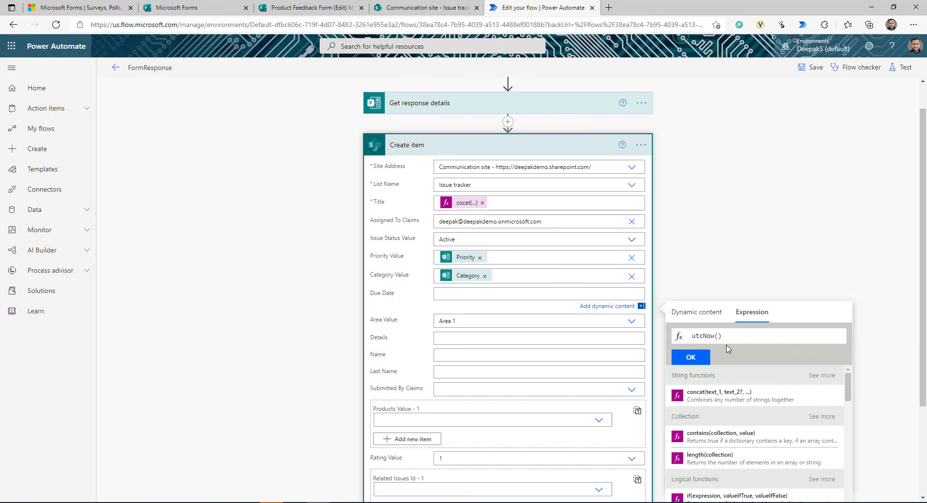
click(702, 360)
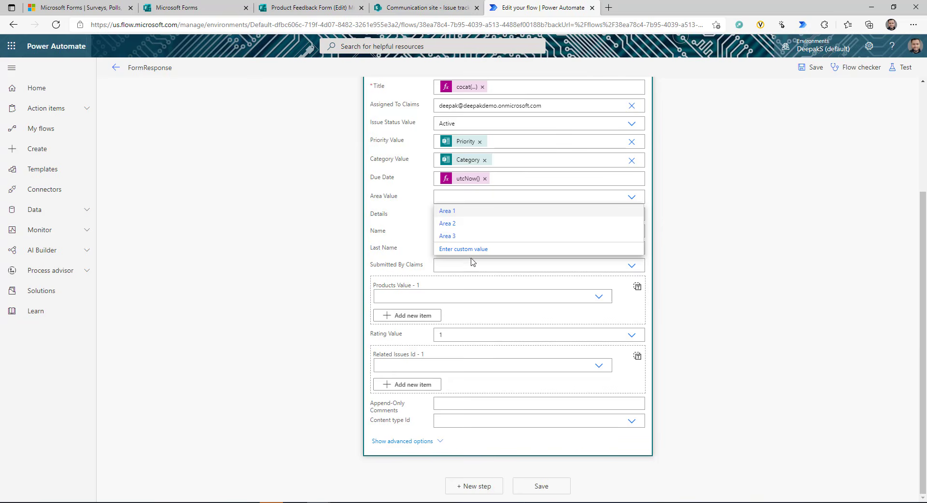
Step: Map Area Value to the form's Area answer as a custom value
click(466, 250)
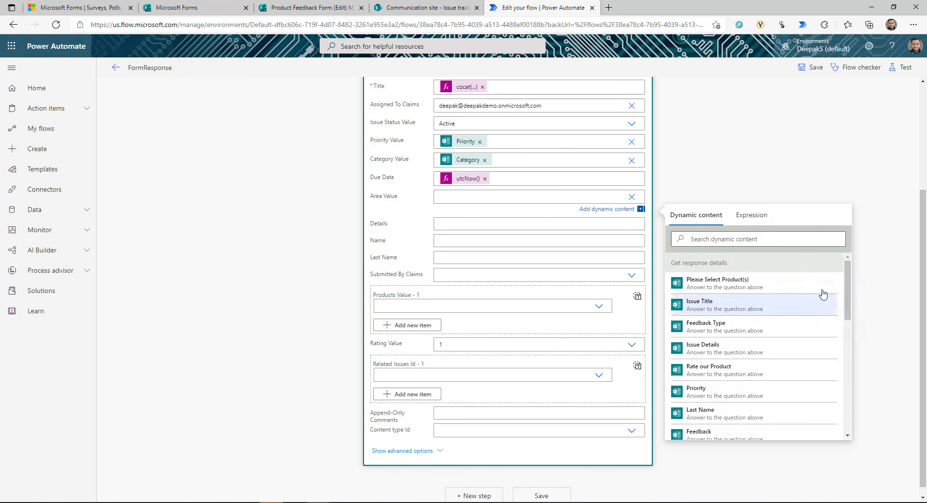
click(768, 241)
text(ar)
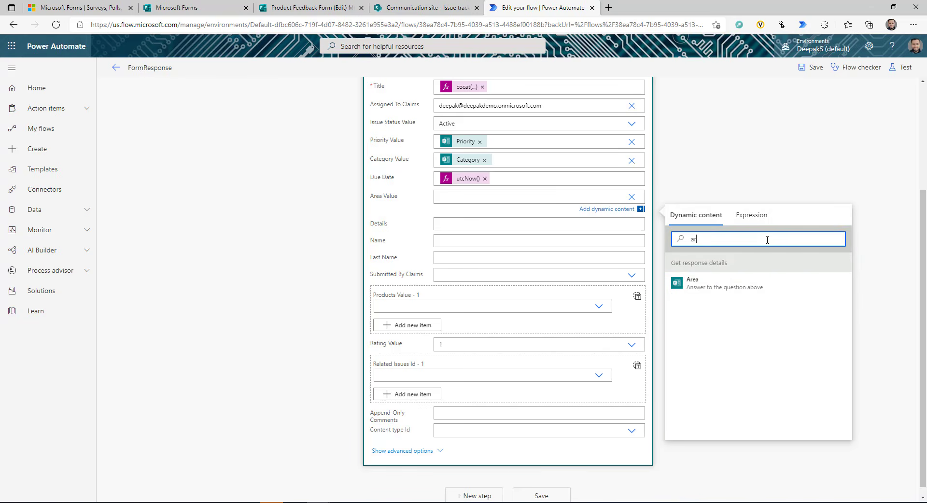
text(e)
click(739, 283)
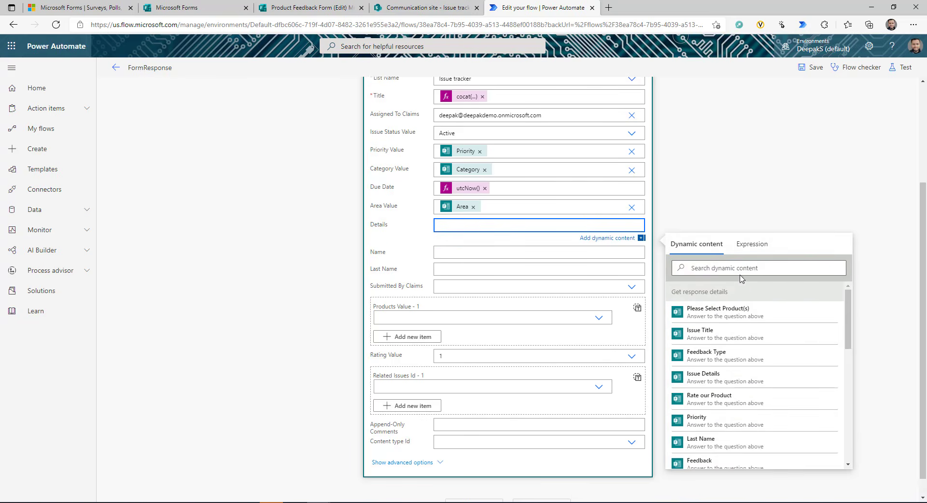
Step: Map Details to the Comments answer, and fill Name and Last Name with the First Name and Last Name answers
text(com)
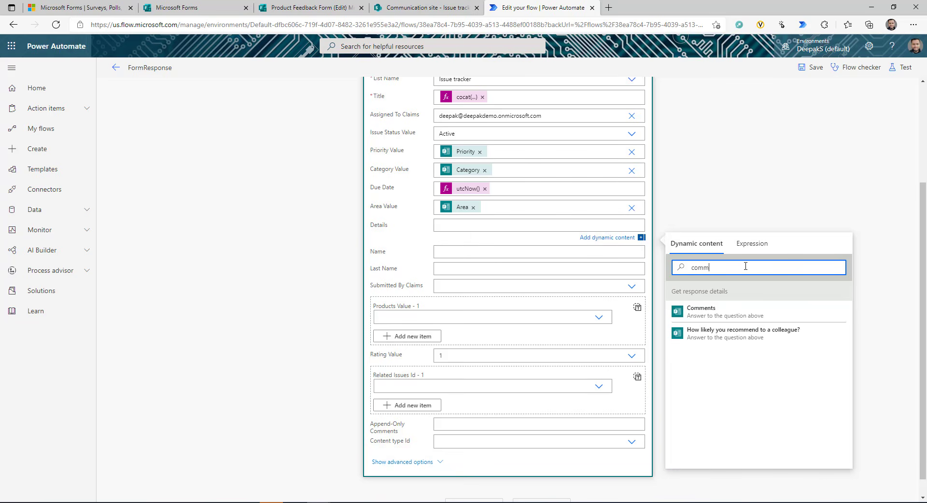
text(m)
click(701, 311)
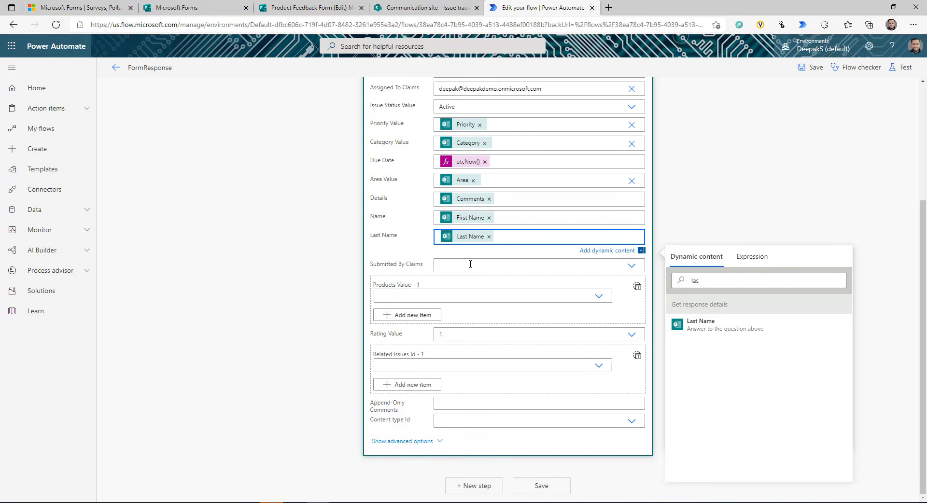
Step: Map Submitted By Claims to Responders' Email from the response details as a custom value
click(631, 267)
click(474, 294)
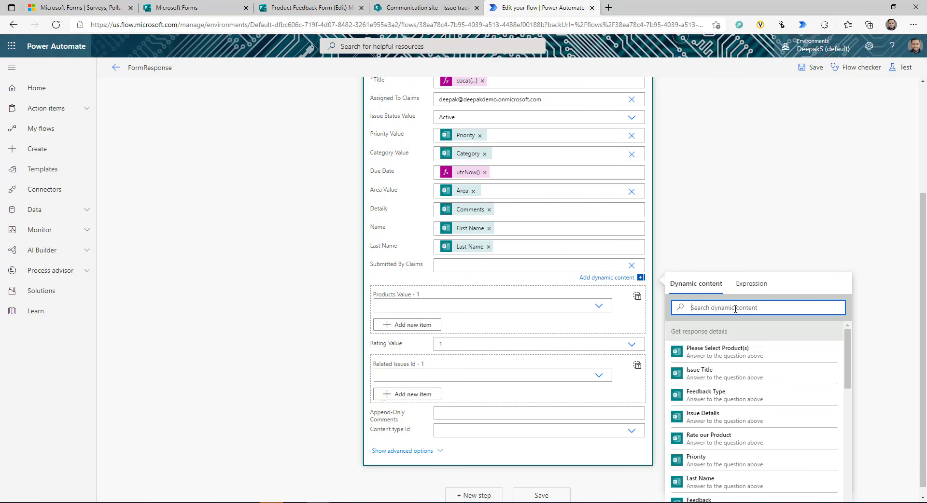
scroll(881, 283, down, 1)
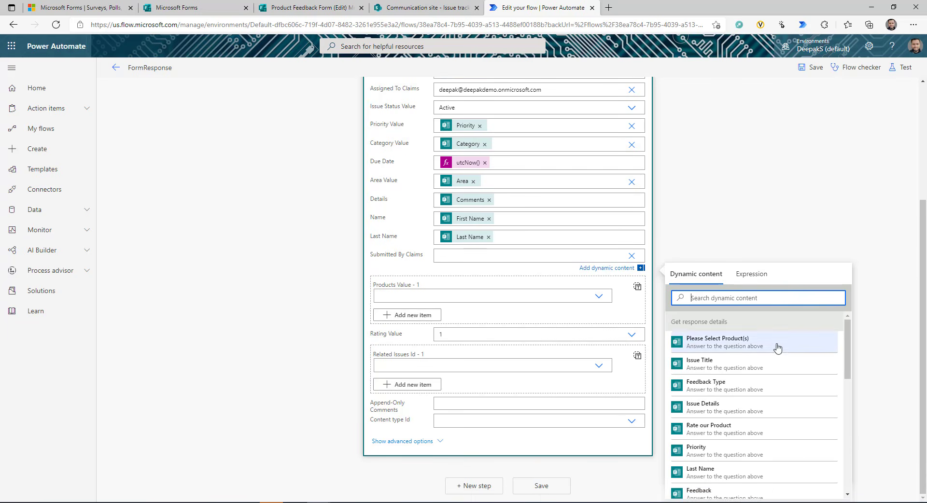
scroll(776, 346, down, 6)
scroll(770, 368, down, 2)
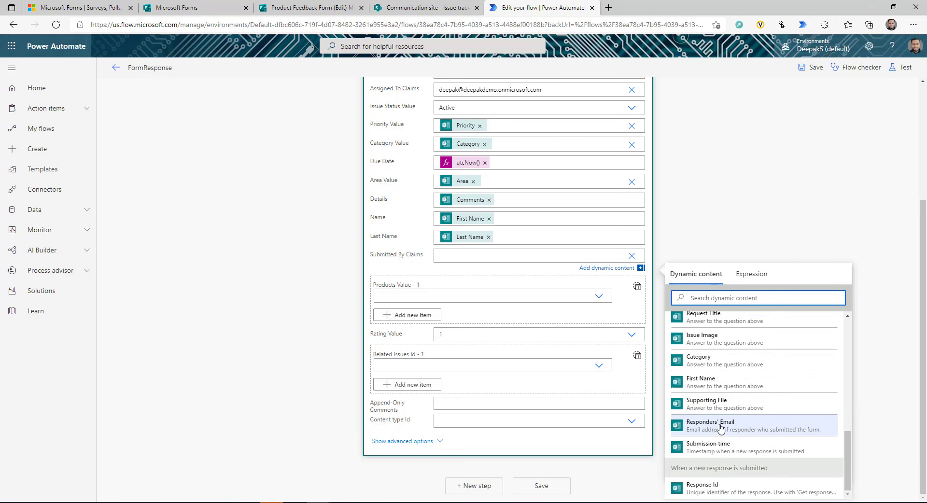
click(745, 428)
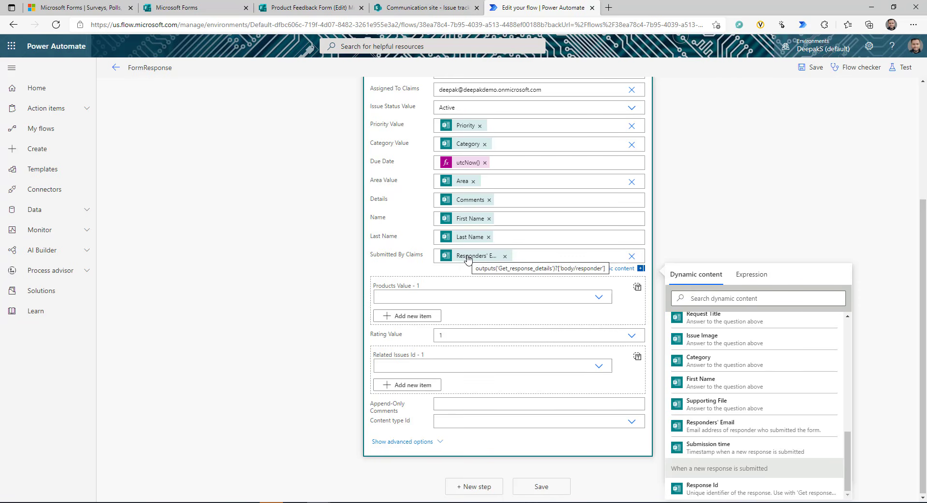
Step: Review the Product Feedback Form's respondent settings in Microsoft Forms, switching Record name off and back on
click(291, 8)
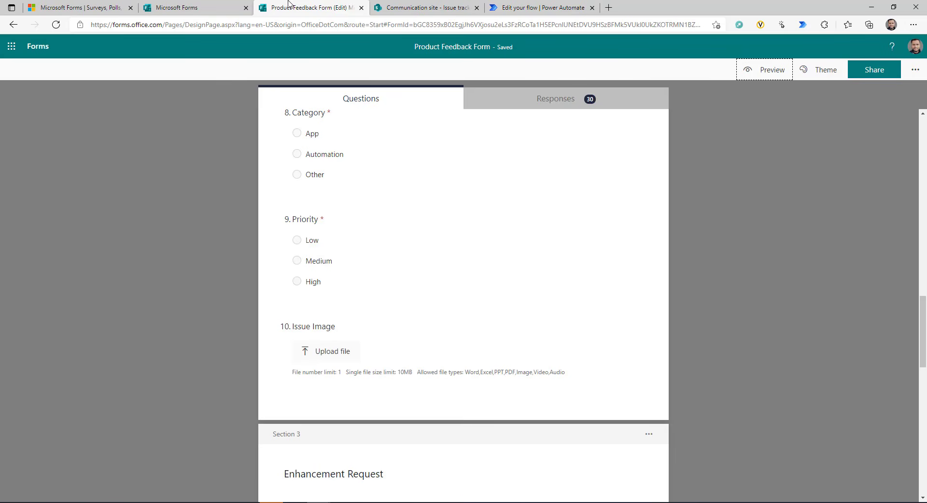
click(915, 69)
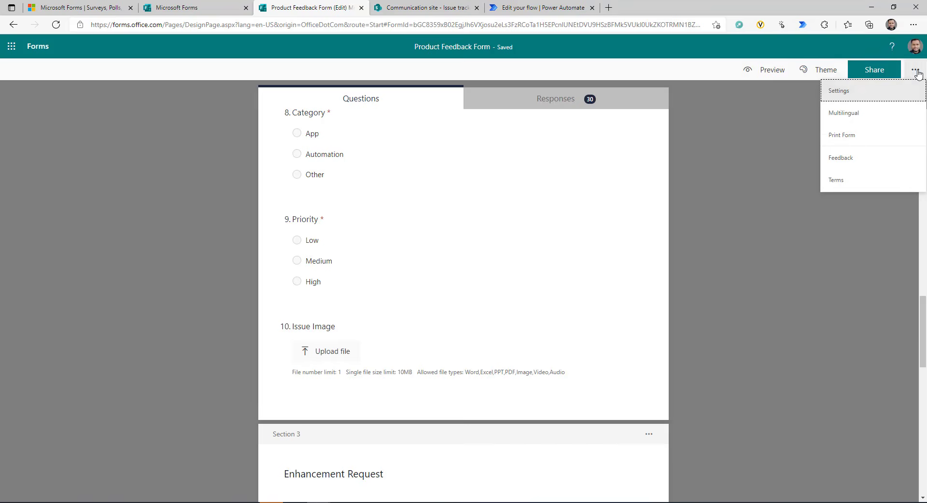
click(844, 92)
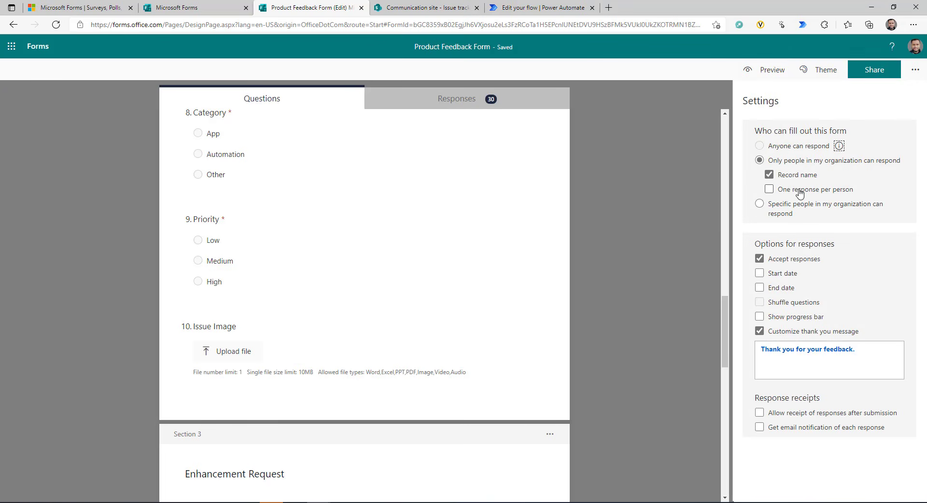
click(769, 175)
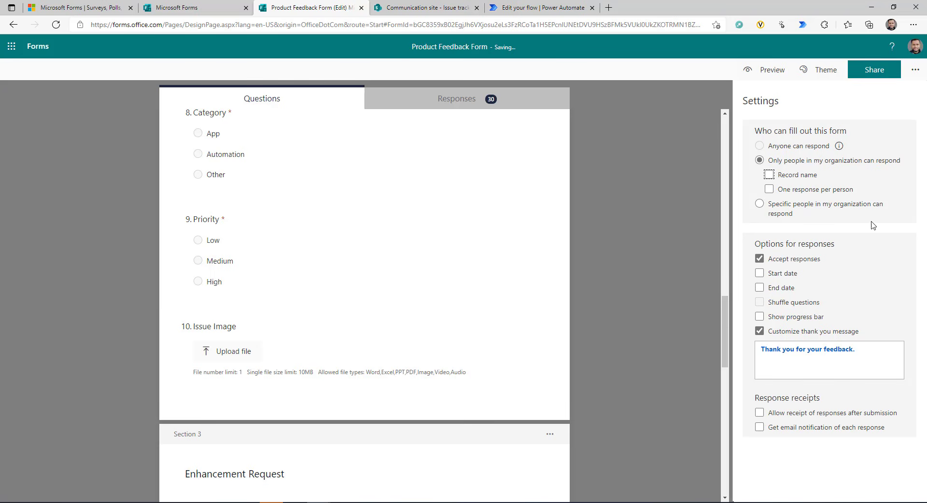
click(769, 175)
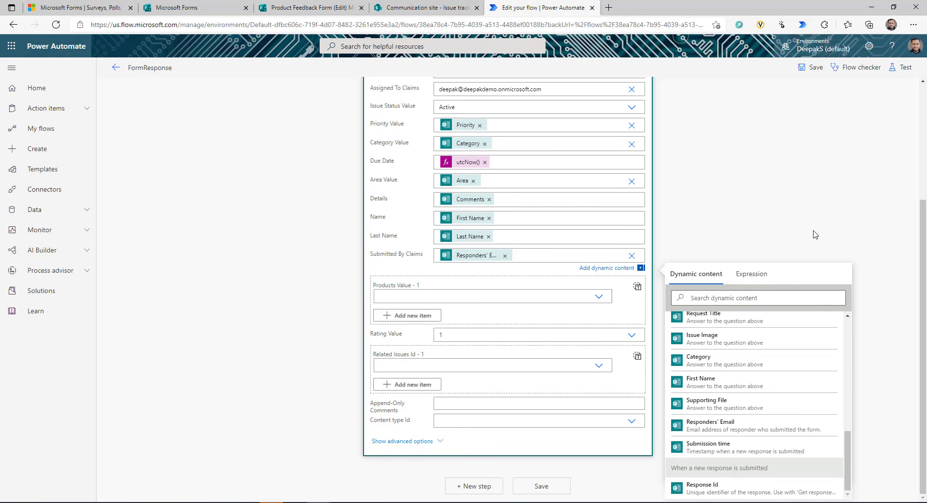
Step: Add PowerApps and PowerAutomate as the two Products values, and switch the Products field to entire-array input
click(469, 298)
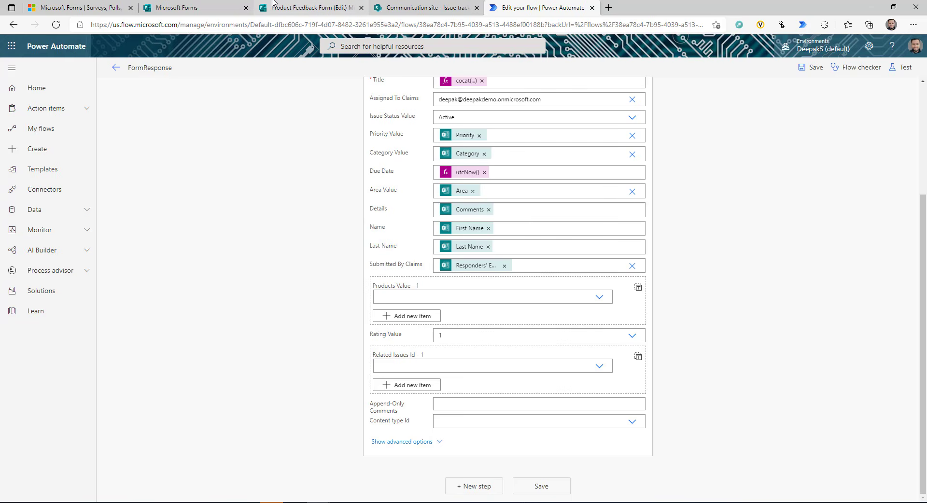
click(420, 7)
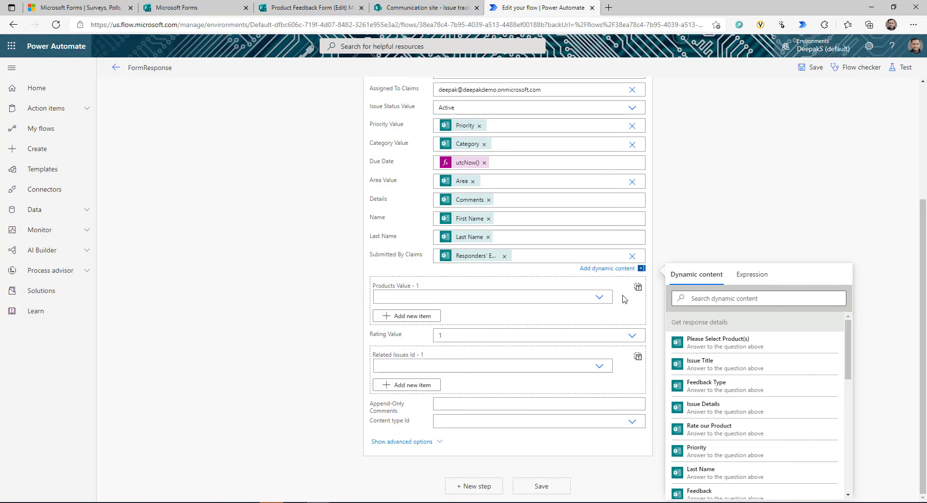
click(599, 297)
click(408, 311)
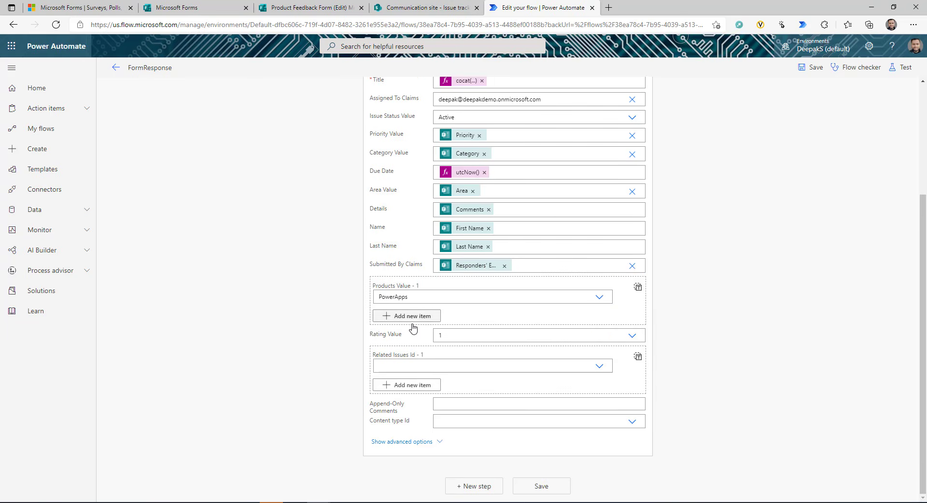
click(418, 317)
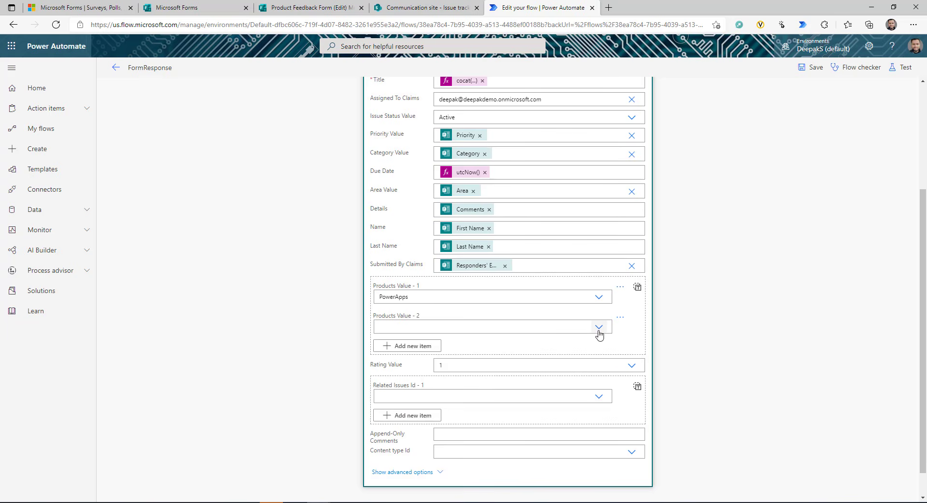
click(599, 327)
click(389, 352)
click(637, 288)
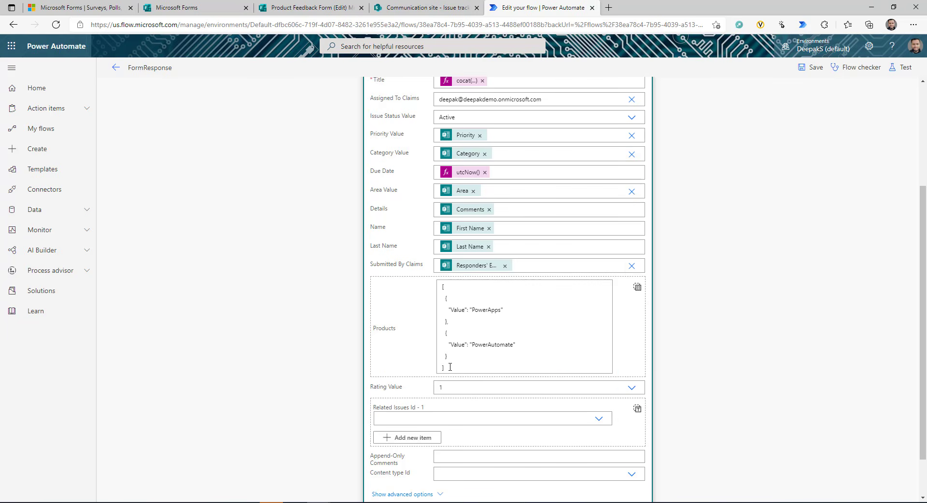
Step: Examine the JSON array structure of the Products field and the Value entry of each product object
drag(450, 367, 429, 289)
click(545, 317)
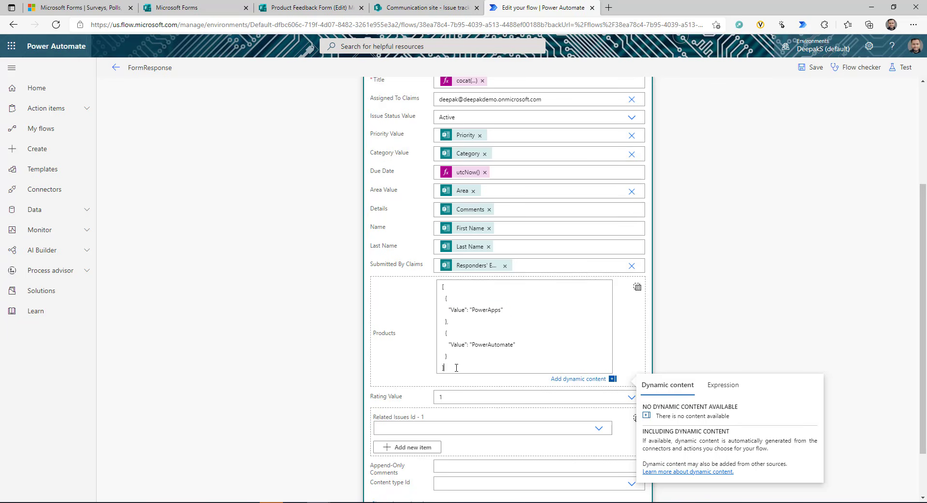
drag(456, 368, 429, 291)
click(478, 316)
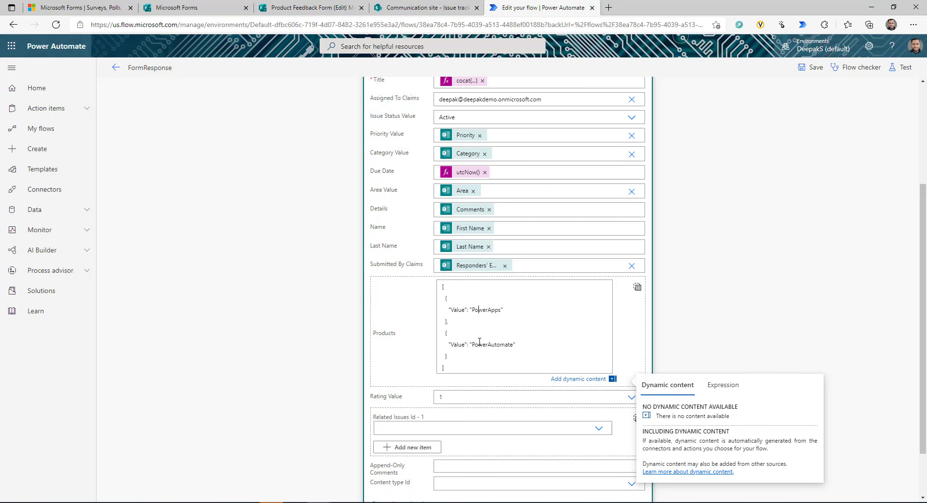
double_click(480, 311)
click(497, 345)
drag(445, 300, 451, 321)
scroll(470, 347, down, 2)
Step: Copy the Products array into API.json in Visual Studio Code below the sample response, and compare it with the response's product list
key(ctrl+a)
key(ctrl+c)
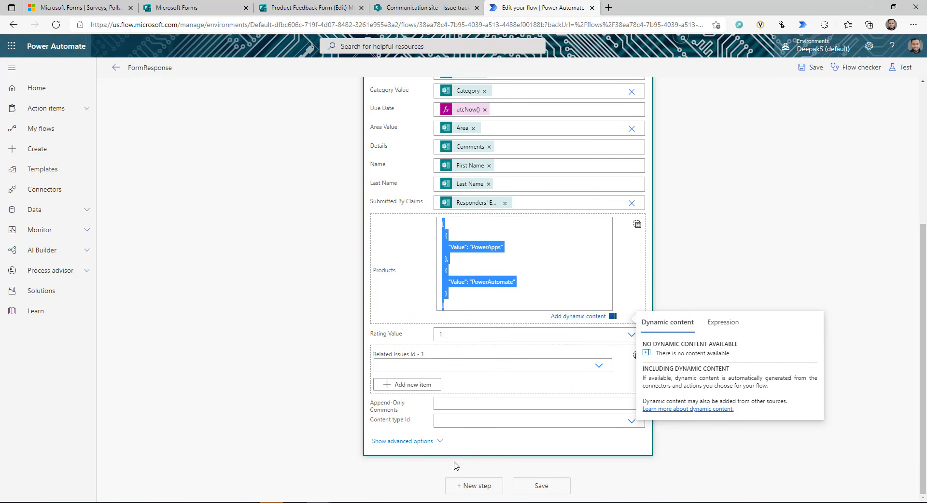
key(alt+Tab)
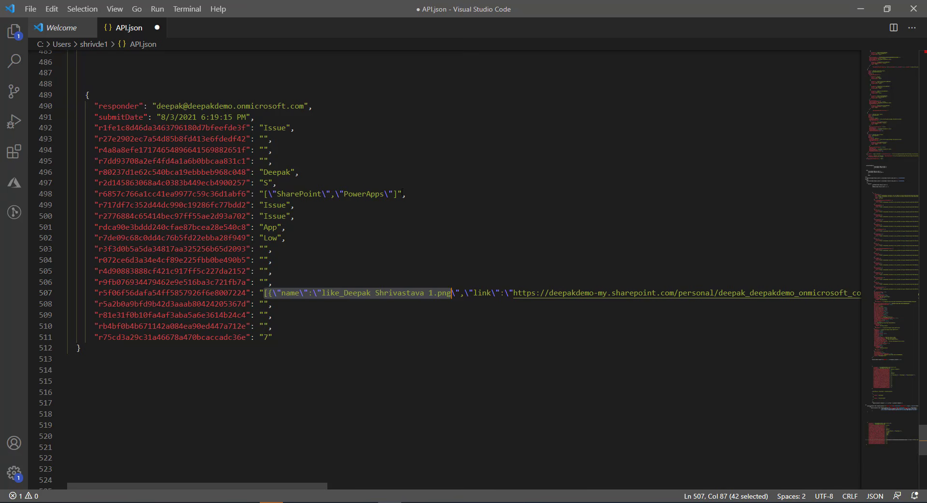
drag(402, 194, 265, 194)
key(alt+Tab)
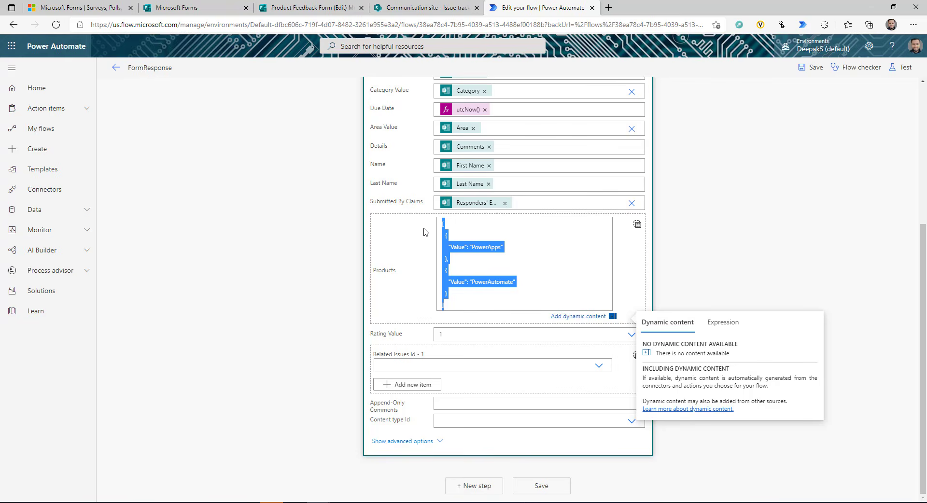
key(alt+Tab)
click(205, 375)
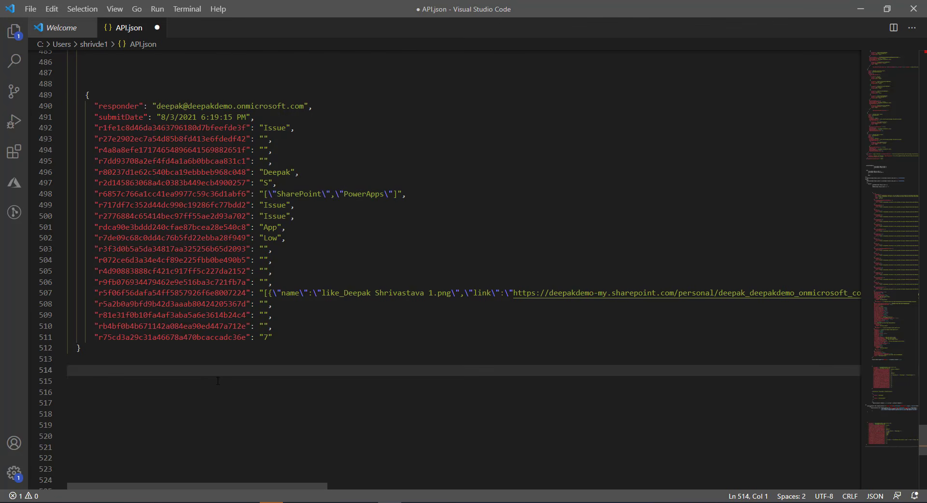
key(ctrl+v)
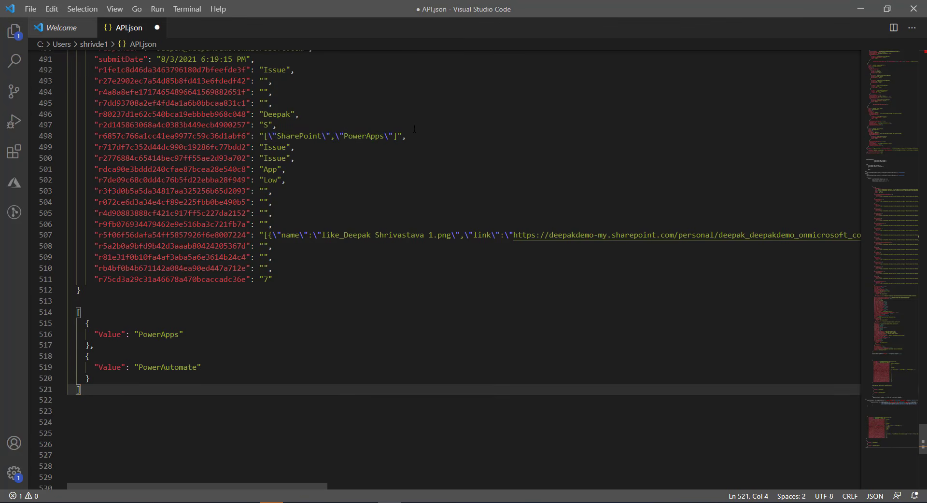
drag(406, 136, 264, 136)
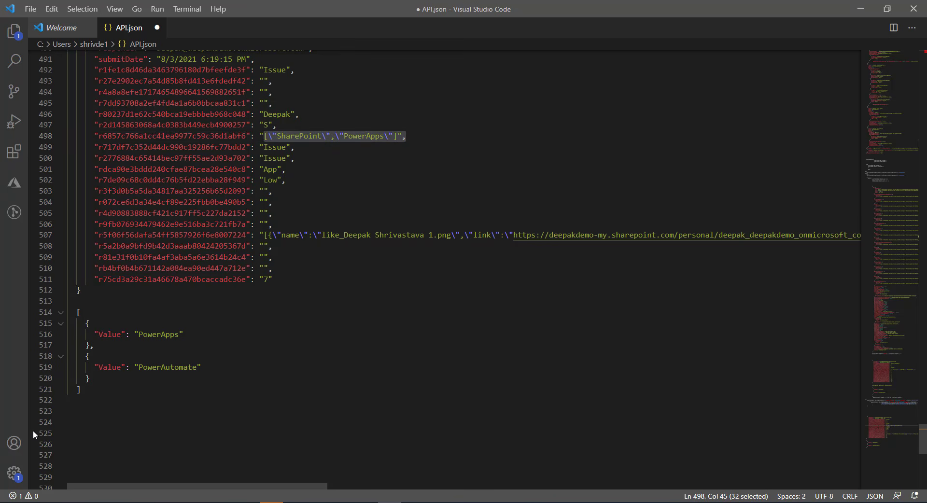
drag(76, 312, 114, 393)
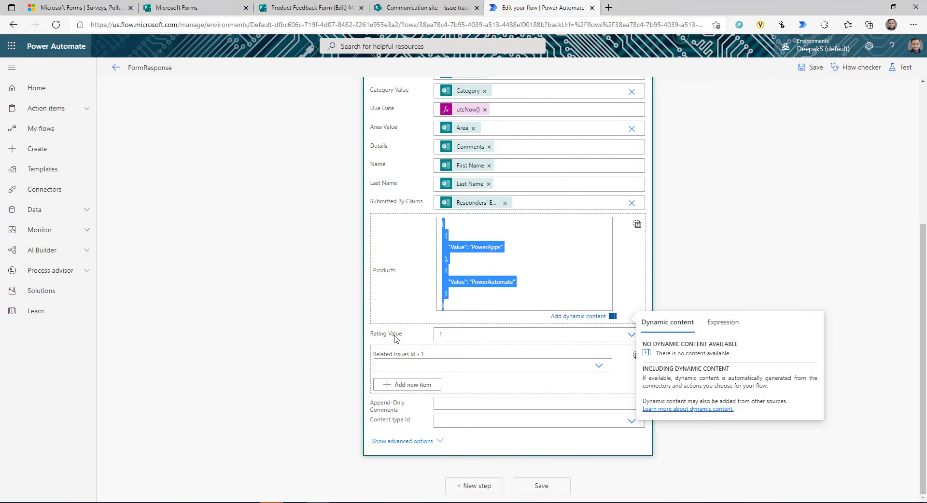
Step: Insert a Compose action between Get response details and Create item, and start a json() expression for its Inputs
scroll(528, 306, up, 10)
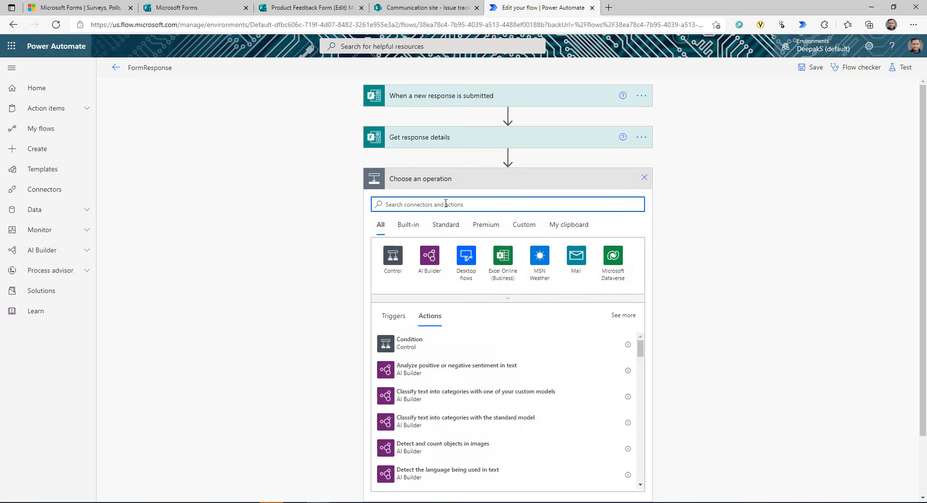
text(com)
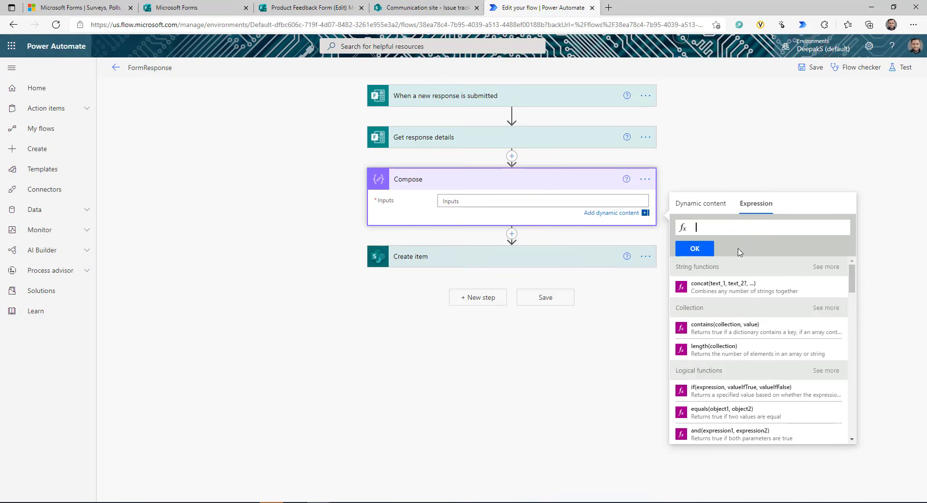
text(jso)
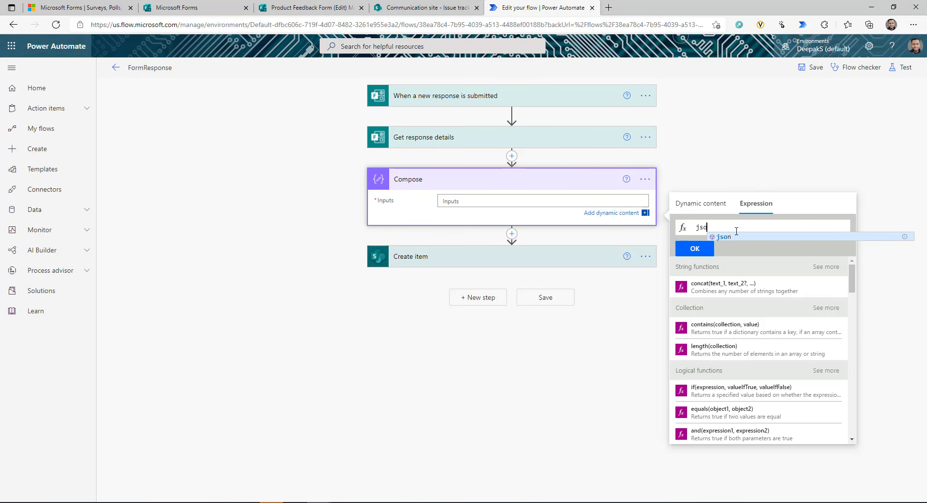
text(n()
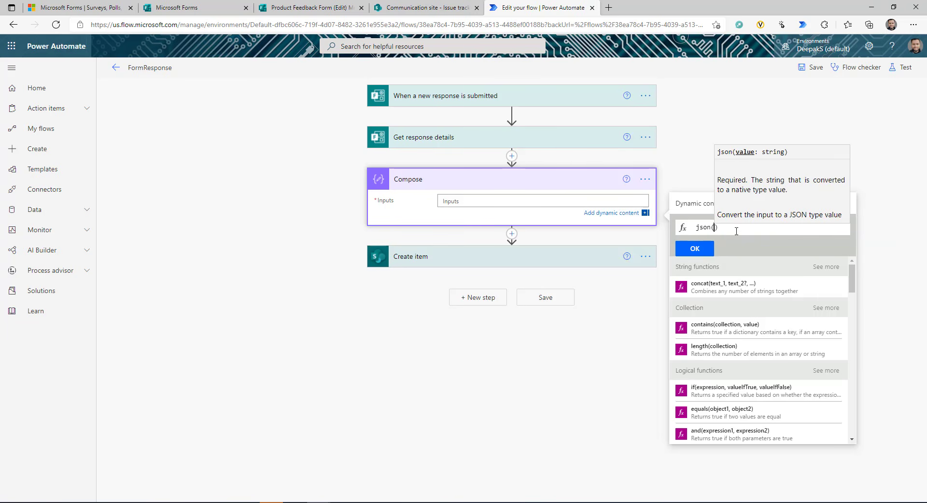
Step: Check the product list string in API.json, and set the Compose input to json() of the Please Select Product(s) answer
key(alt+Tab)
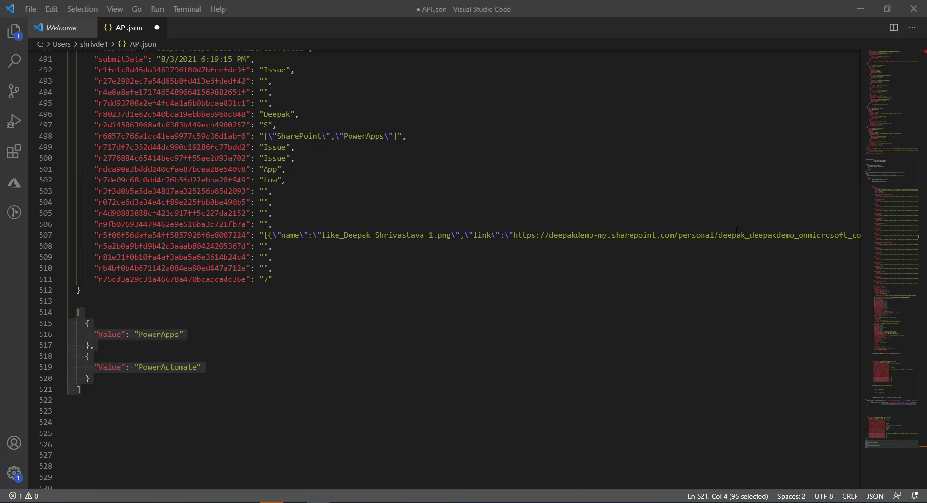
click(459, 169)
drag(403, 136, 265, 136)
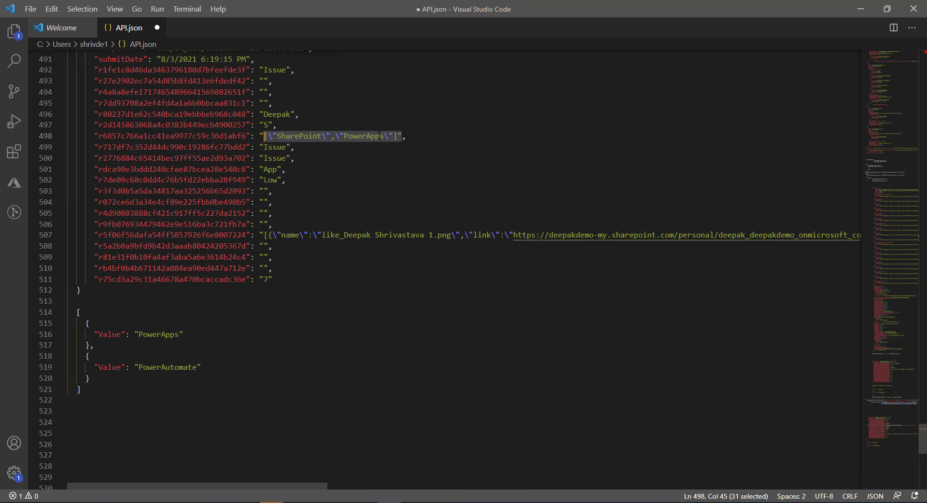
key(alt+Tab)
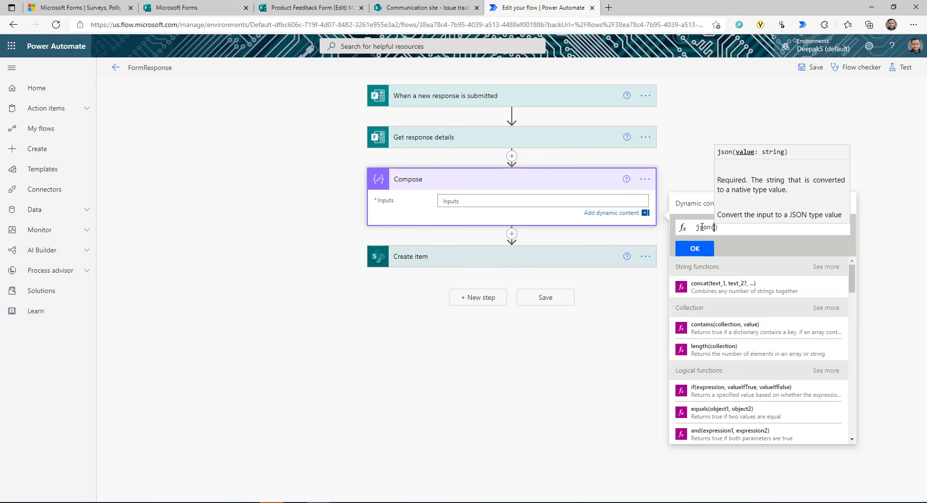
click(696, 203)
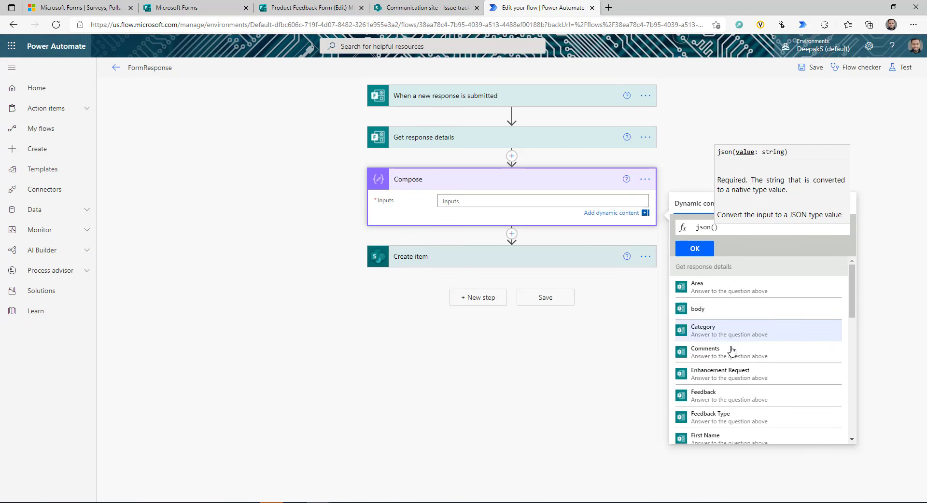
scroll(771, 382, down, 1)
scroll(754, 386, down, 4)
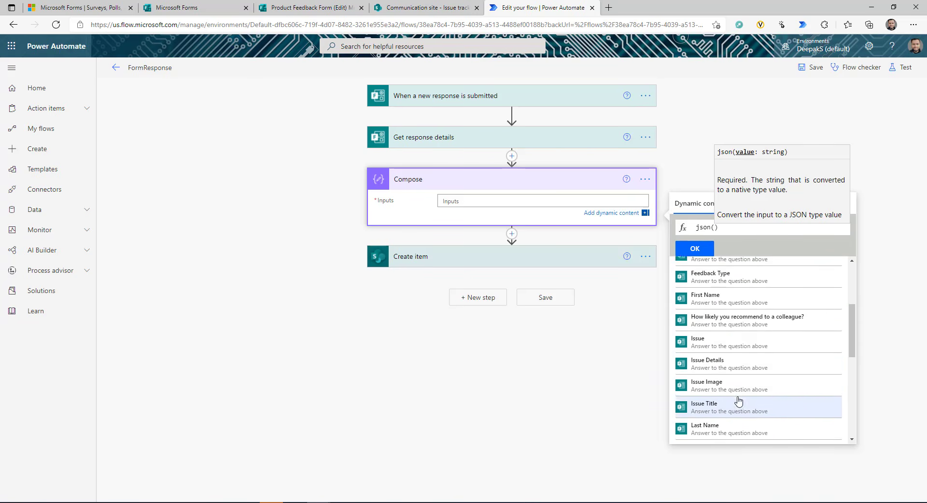
scroll(723, 397, down, 1)
click(716, 366)
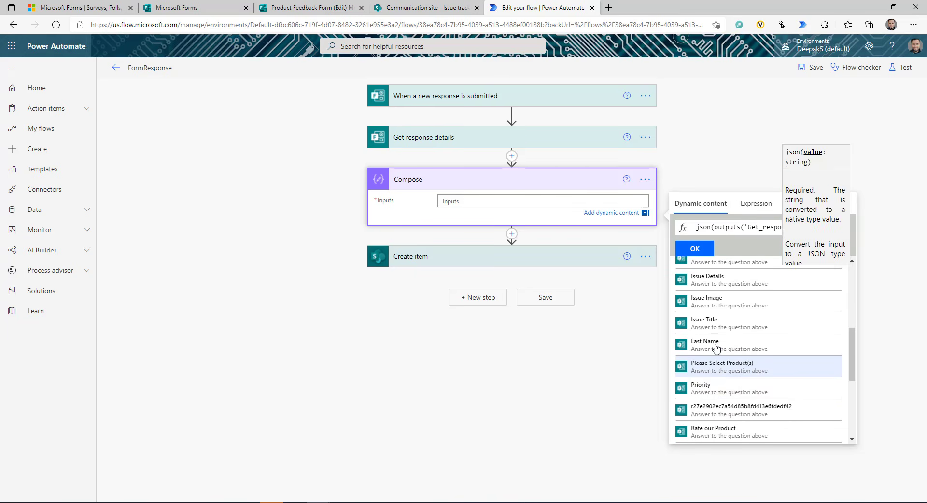
click(696, 250)
click(282, 180)
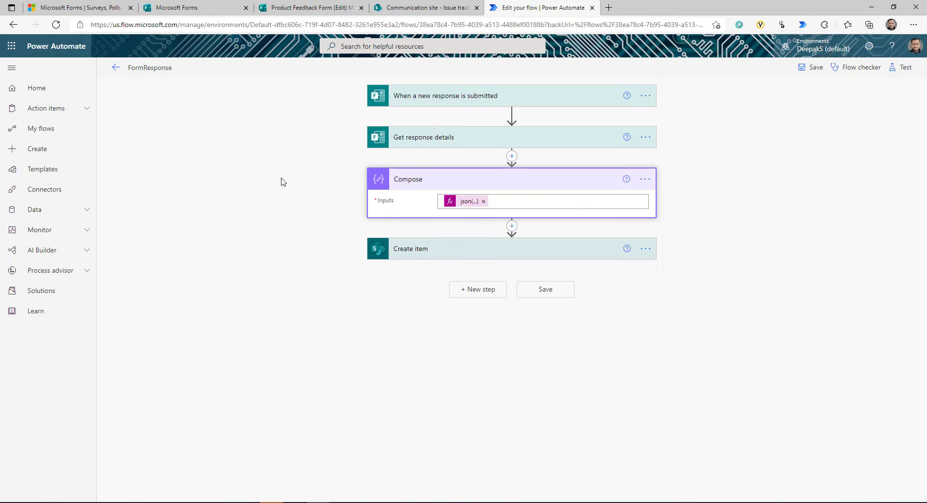
Step: In Visual Studio Code, add the plain array ["SharePoint","PowerApps"] above the Value array in API.json, and compare the two structures
key(alt+Tab)
click(268, 137)
drag(260, 137, 398, 137)
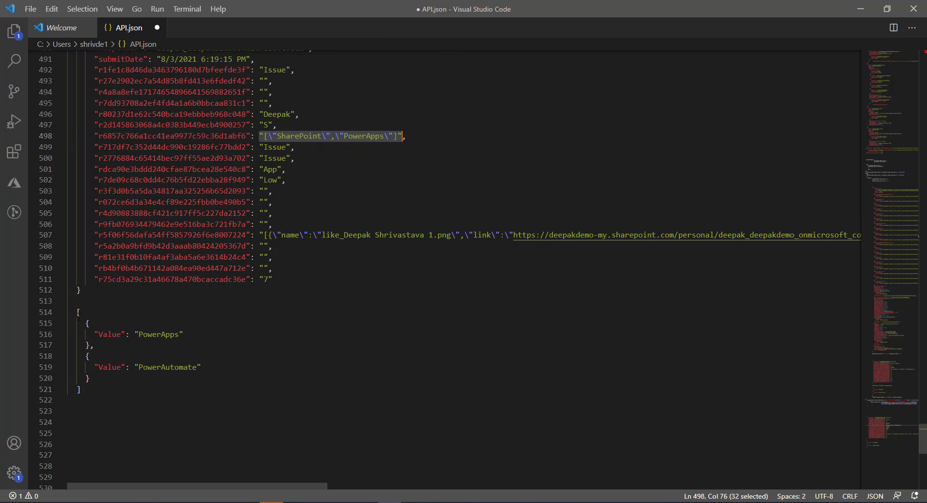
drag(76, 311, 93, 369)
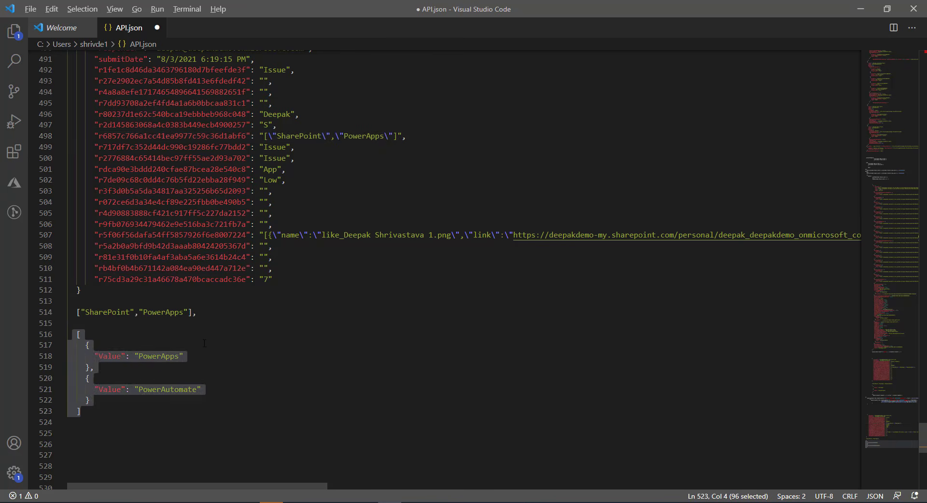
key(alt+Tab)
key(alt+Tab)
click(193, 368)
key(alt+Tab)
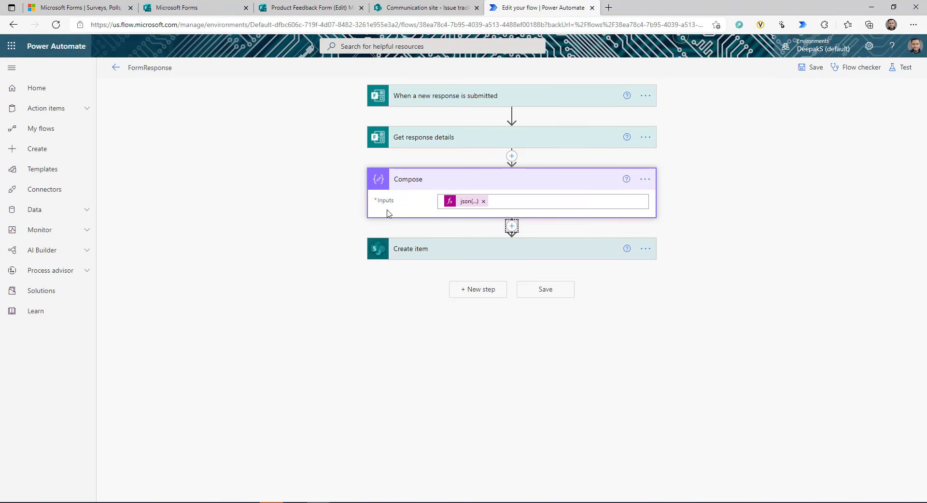
Step: Insert a Data Operation Select action after Compose in the flow, and set its From to the Compose Outputs
click(511, 225)
click(497, 238)
text(select)
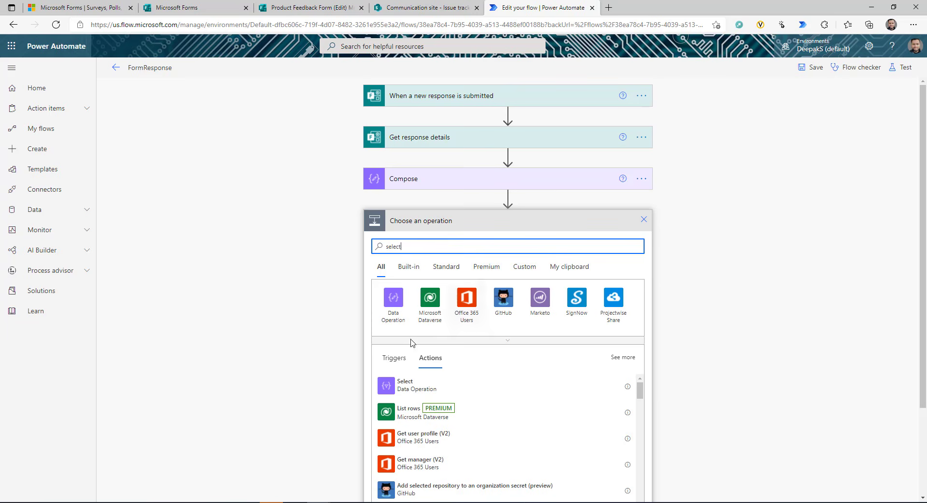
click(400, 308)
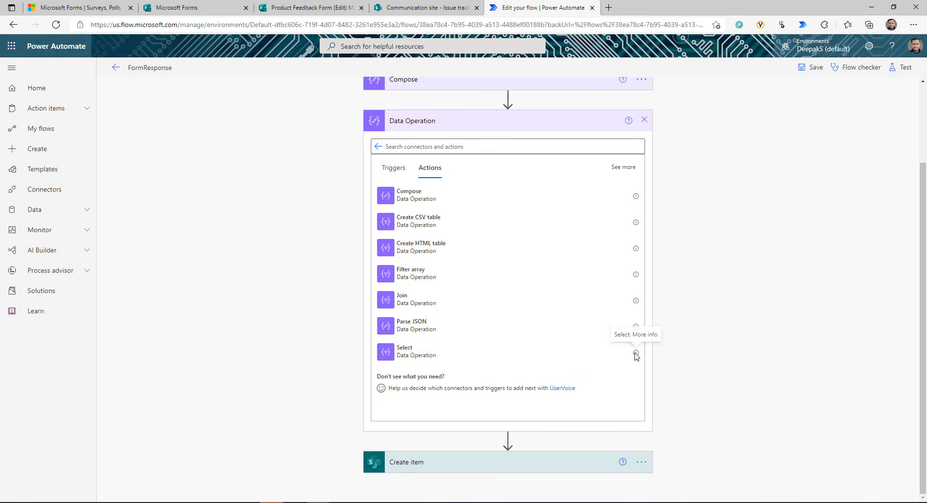
mouse_move(635, 353)
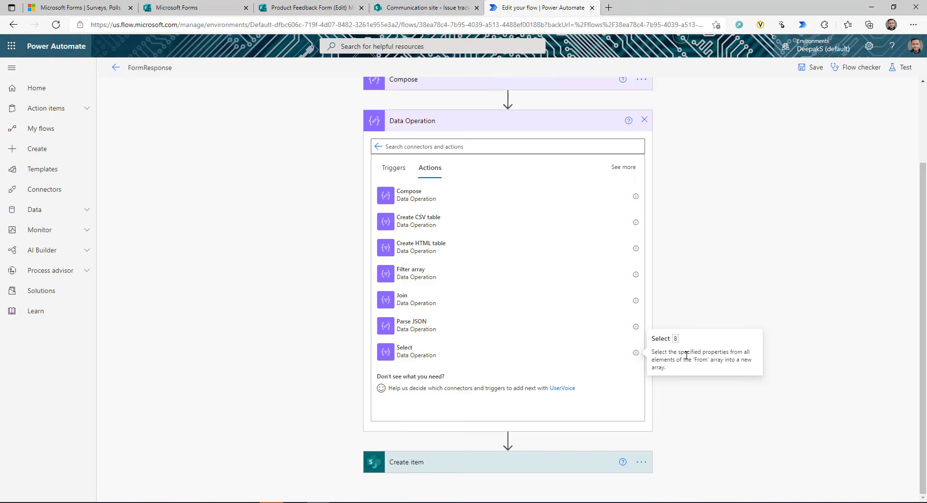
click(618, 352)
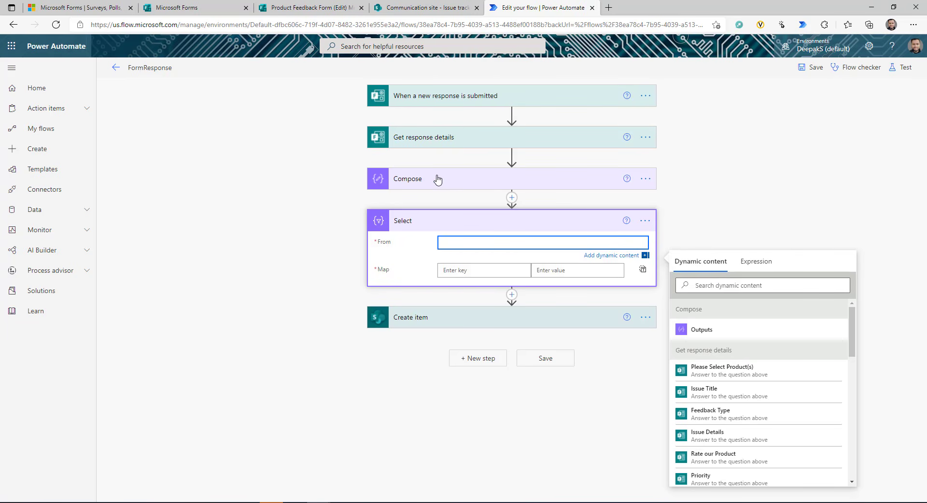
click(705, 329)
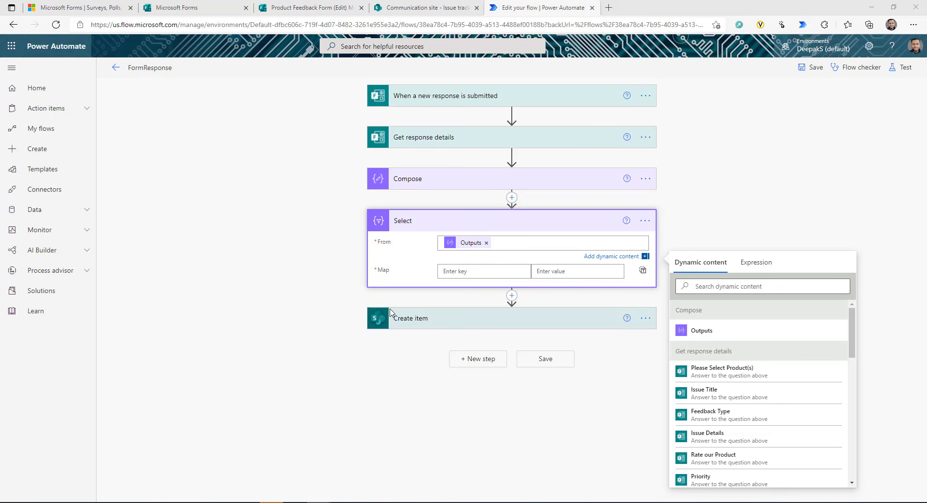
Step: Check the Product Feedback Form and the response's product string in API.json, and start Select's From expression with if(equals(outputs('Compose'),null)
click(313, 8)
scroll(341, 338, up, 14)
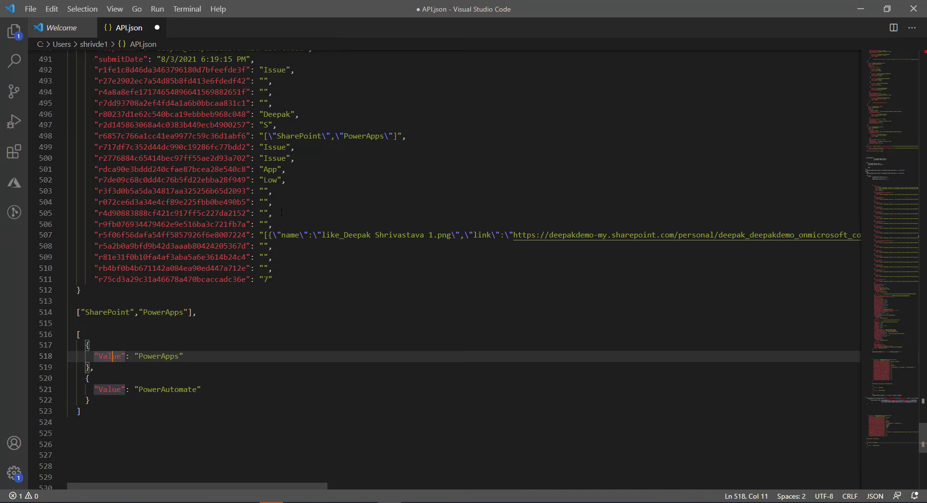
drag(259, 136, 403, 136)
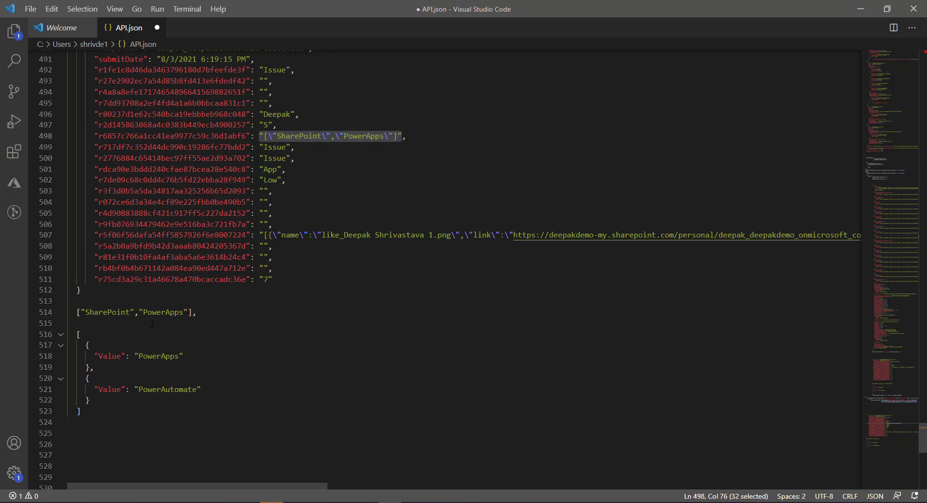
key(alt+Tab)
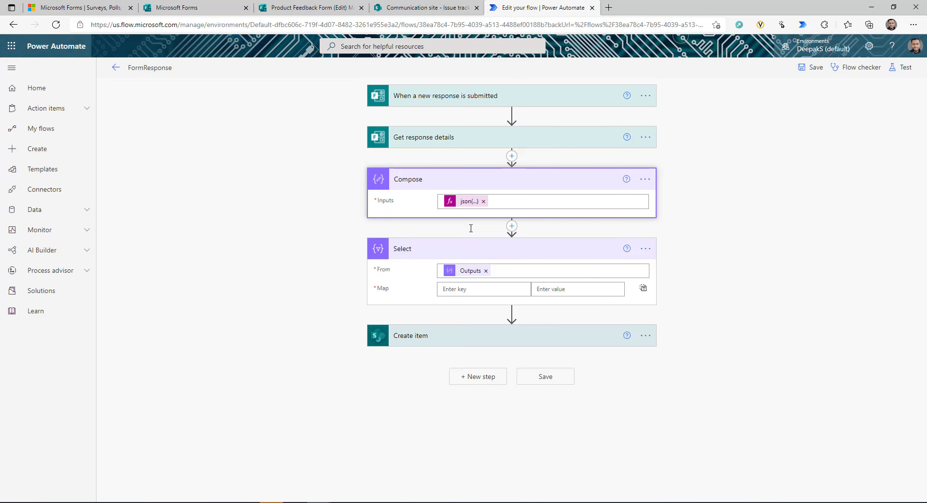
click(469, 274)
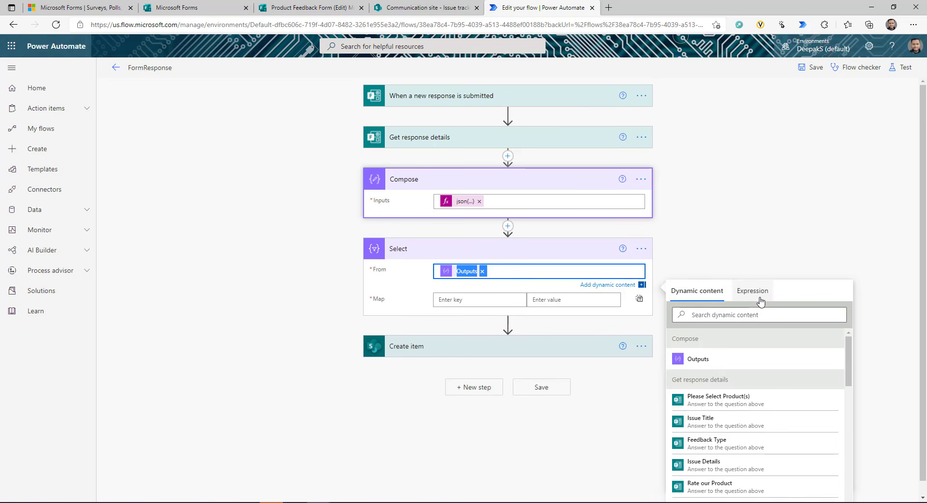
click(751, 293)
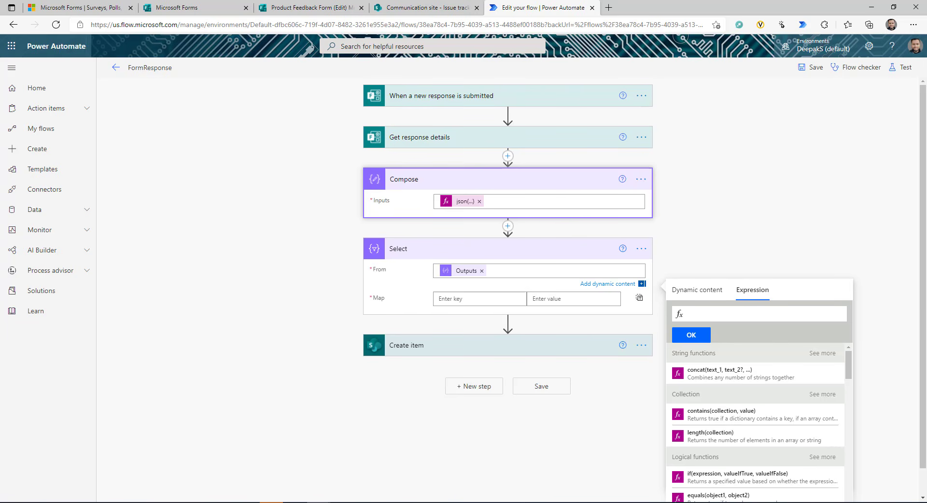
text(if()
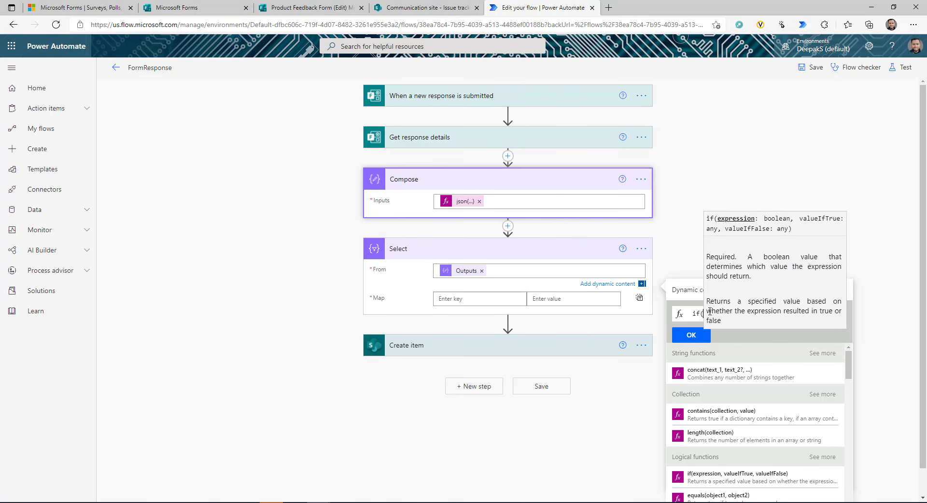
text(equals)
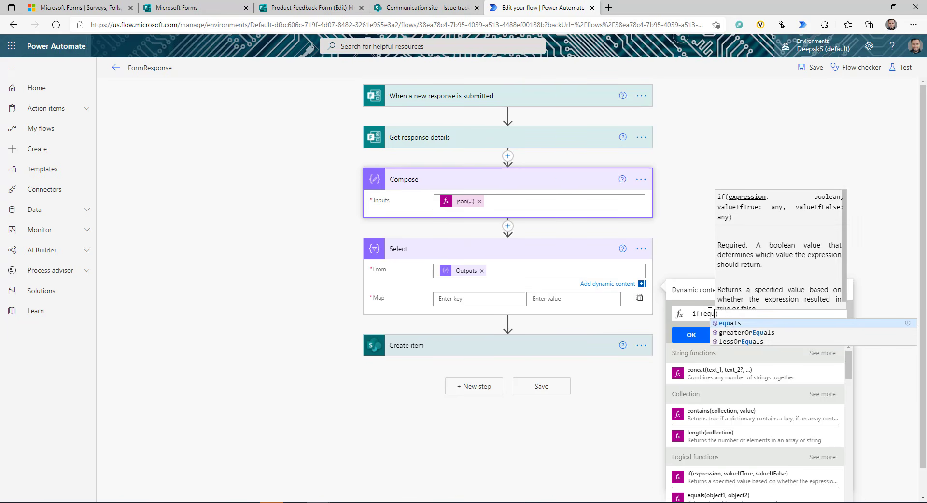
text(()
click(695, 291)
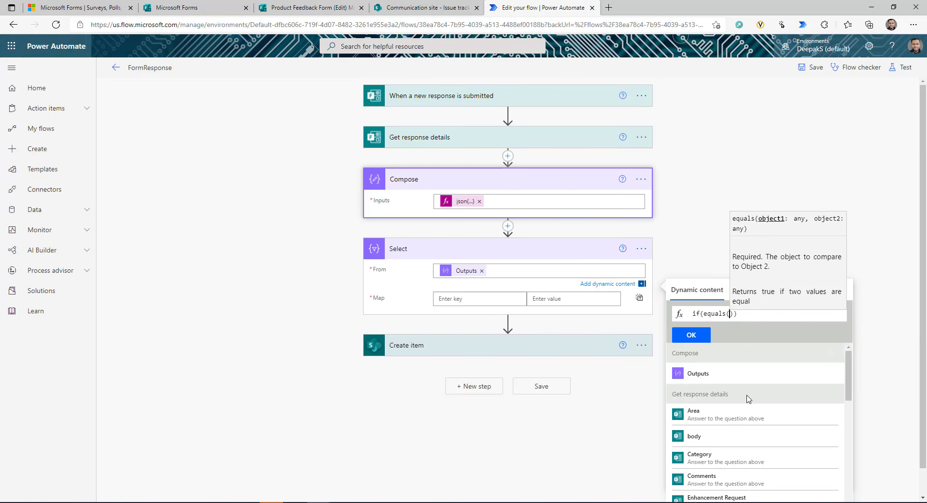
click(700, 374)
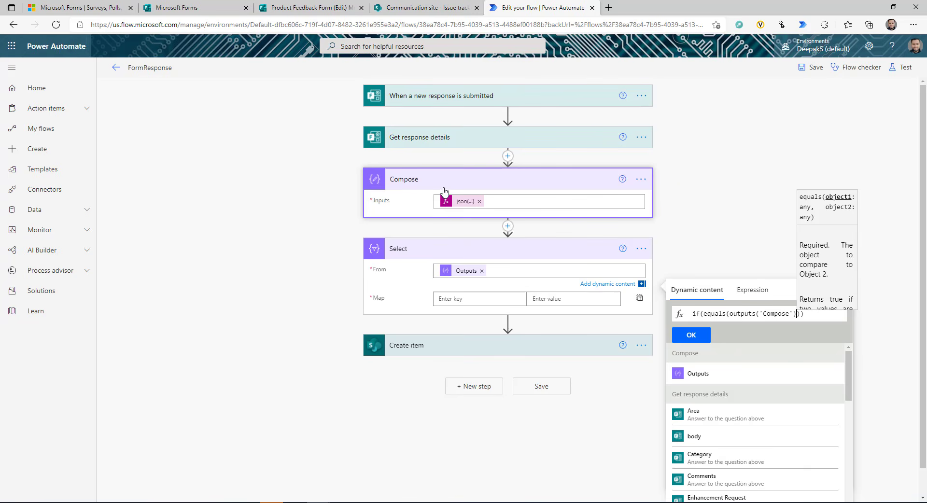
text(,null)
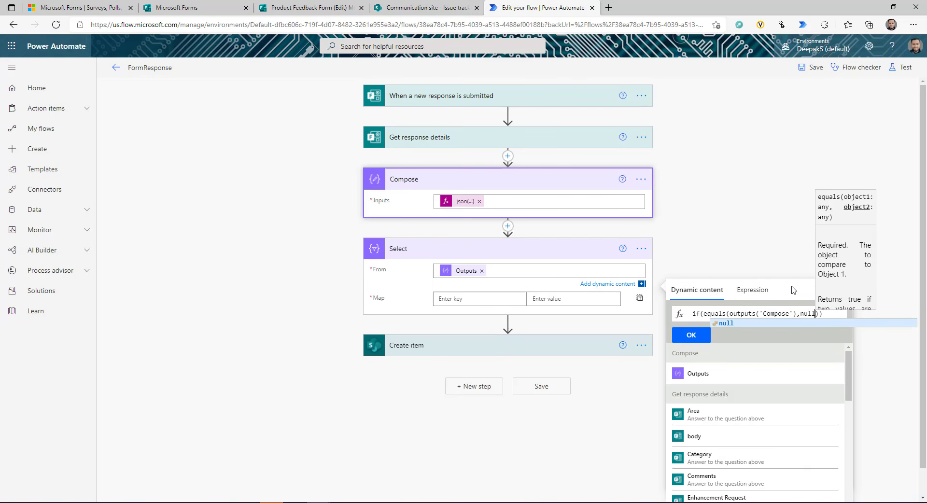
key(Right)
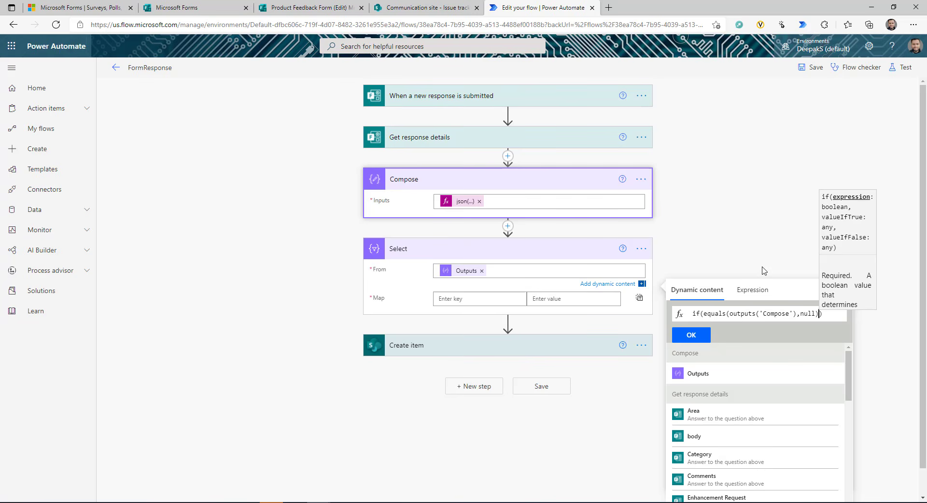
Step: Complete the if expression with array('') when true and outputs('Compose') when false, and apply it to Select's From
text(,ara)
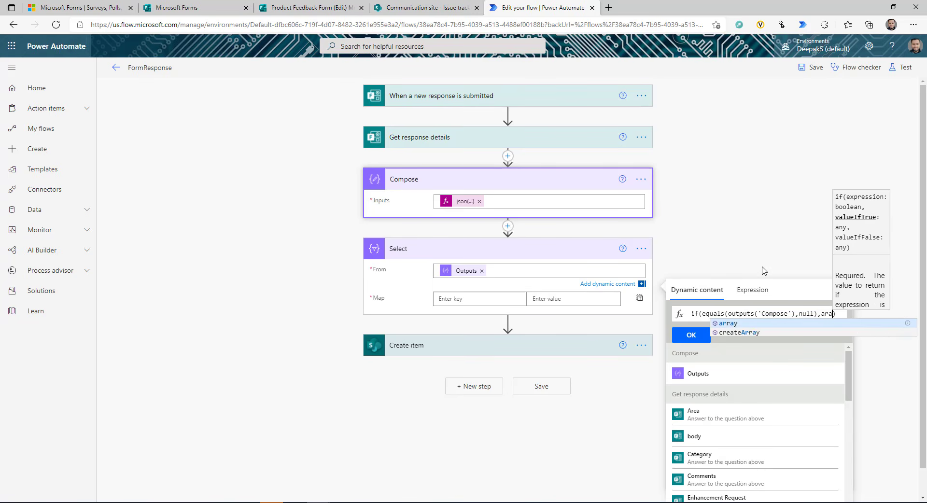
text(a)
key(BackSpace)
key(BackSpace)
text(ray(''),)
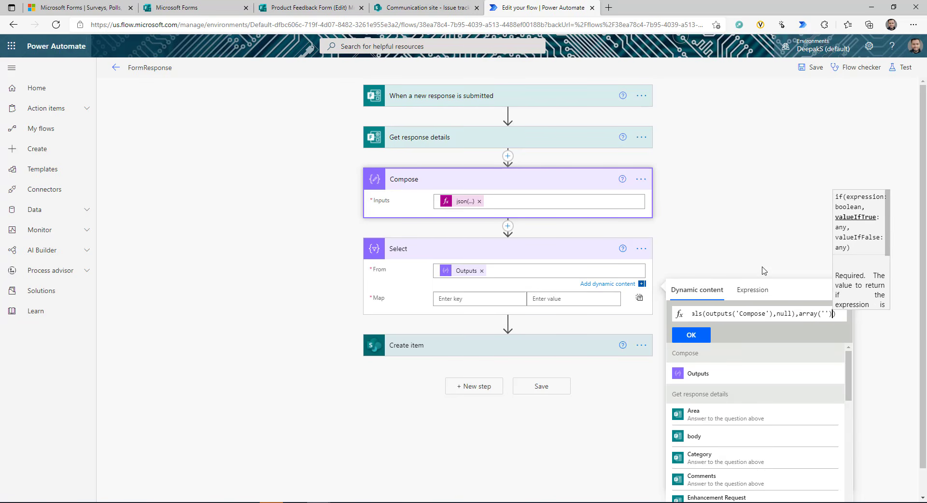
click(691, 374)
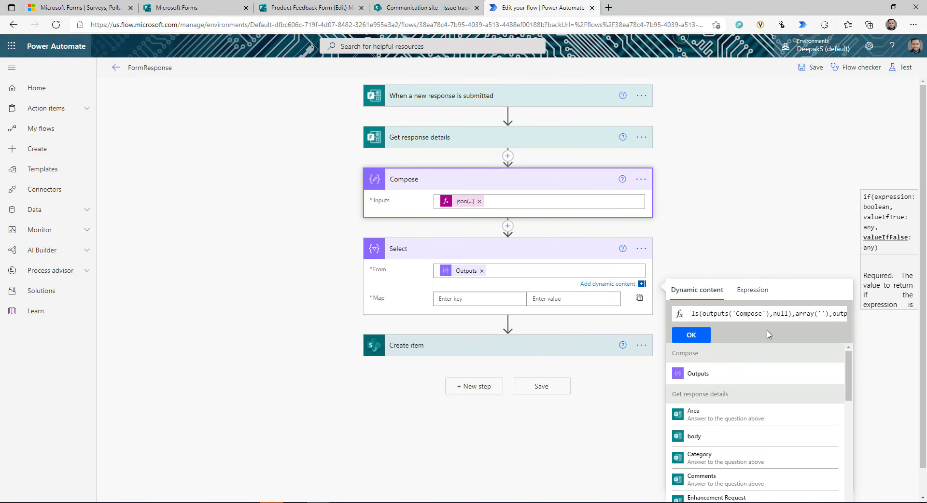
click(691, 334)
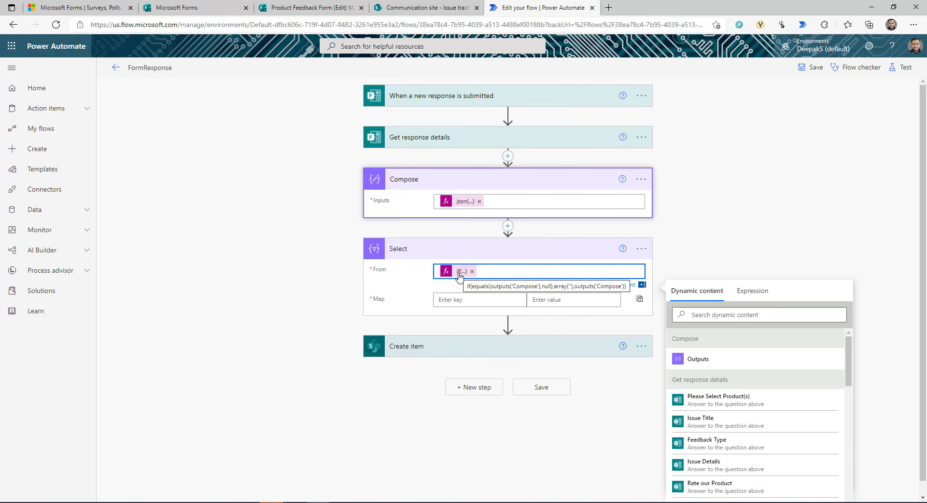
click(462, 299)
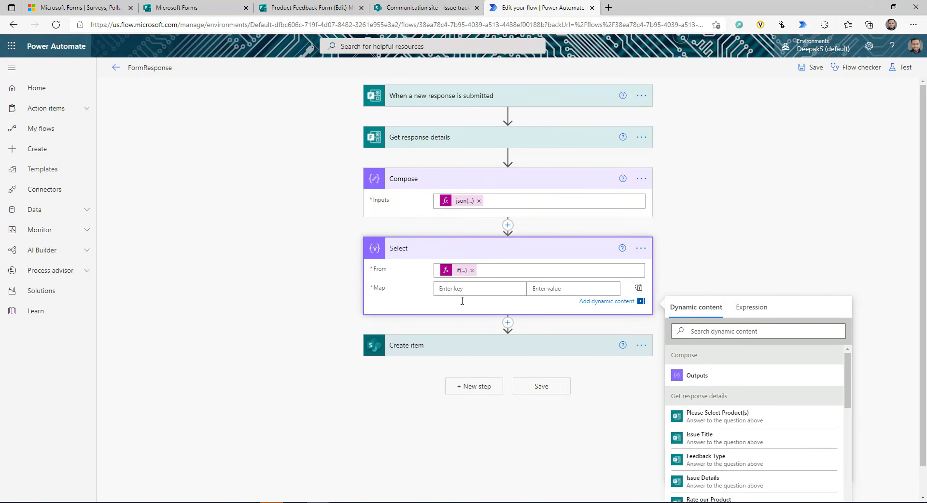
Step: Map the key Value to the expression item() in the Select action, and save the flow
text(value)
click(553, 292)
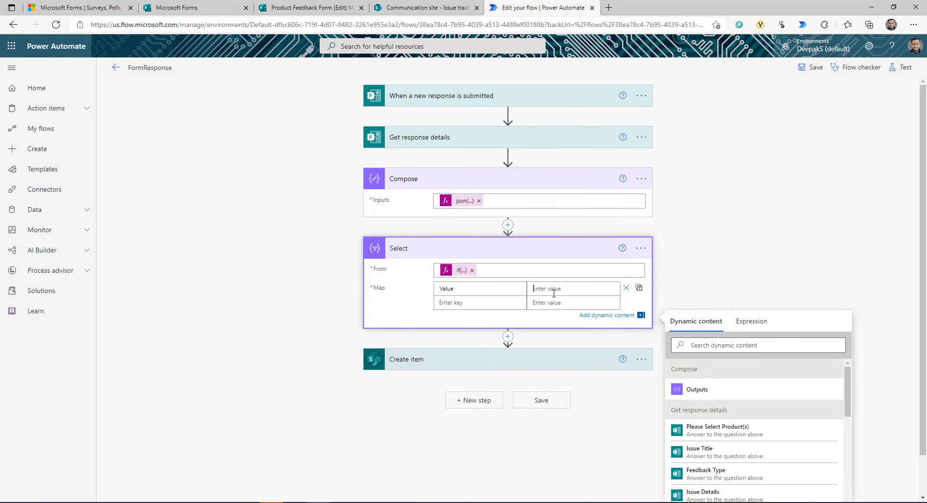
click(751, 321)
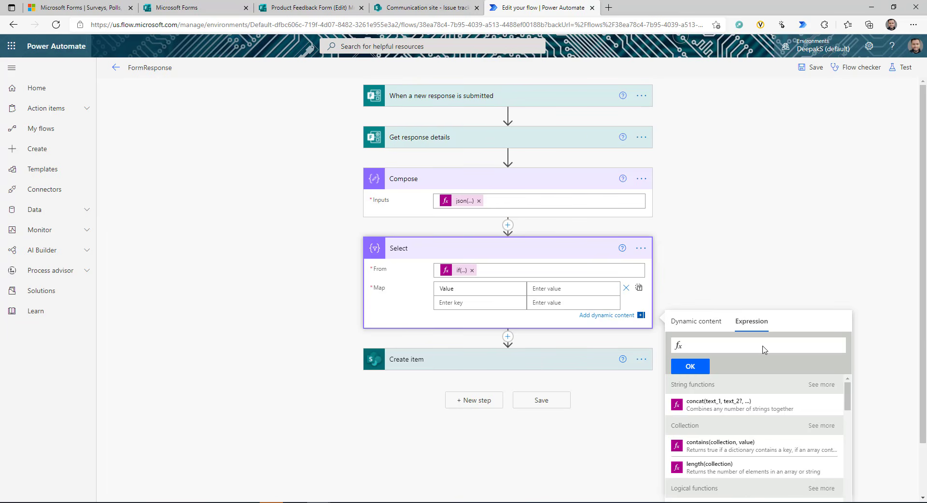
text(item())
triple_click(715, 346)
click(691, 367)
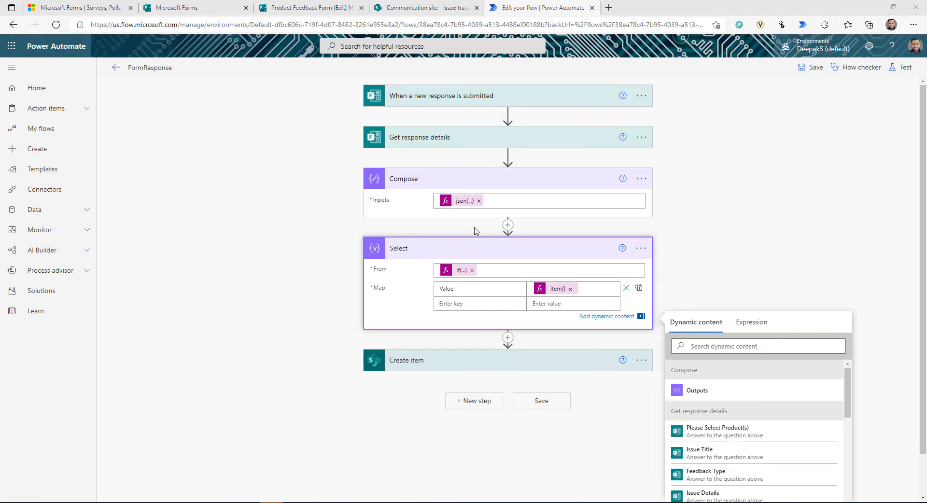
key(ctrl+s)
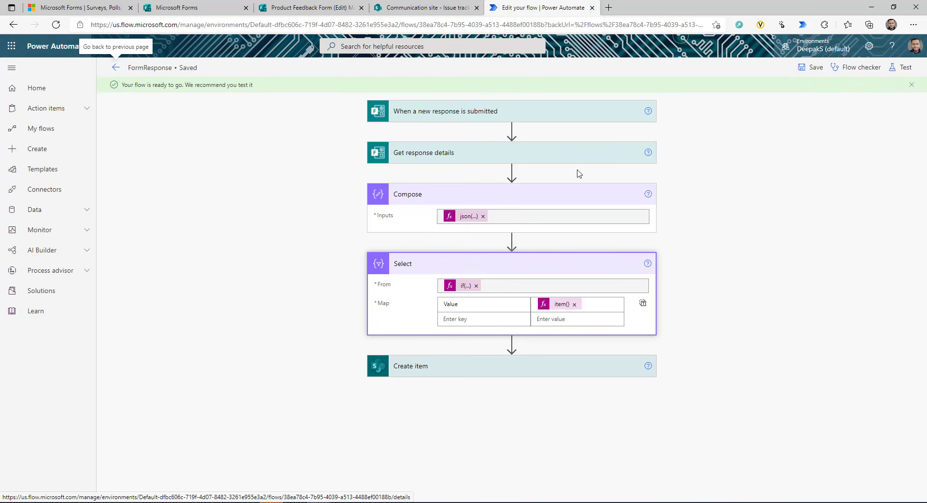
Step: Test the flow and compare the Compose array with the Select output body in the run results
click(903, 67)
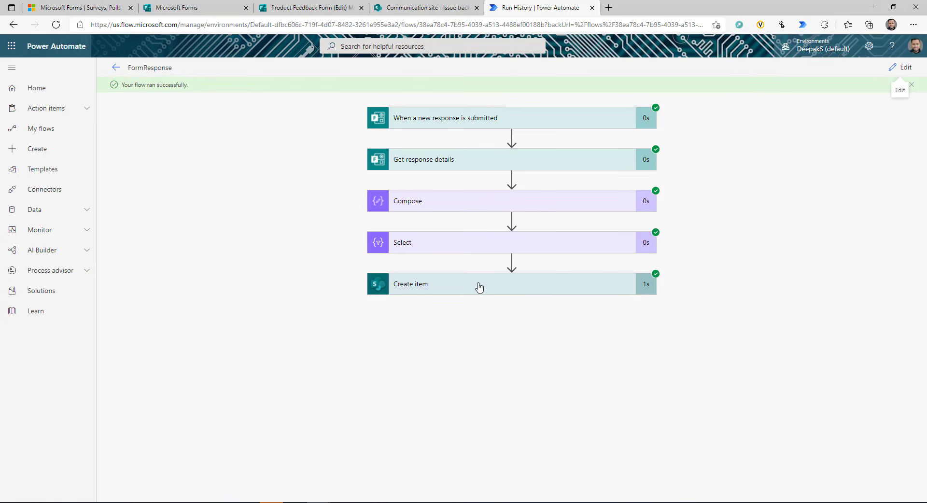
click(455, 201)
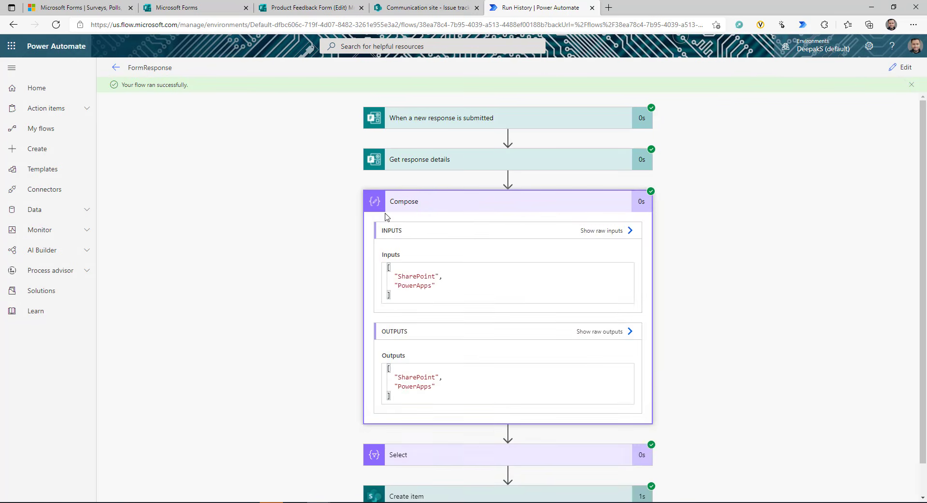
drag(393, 285, 384, 265)
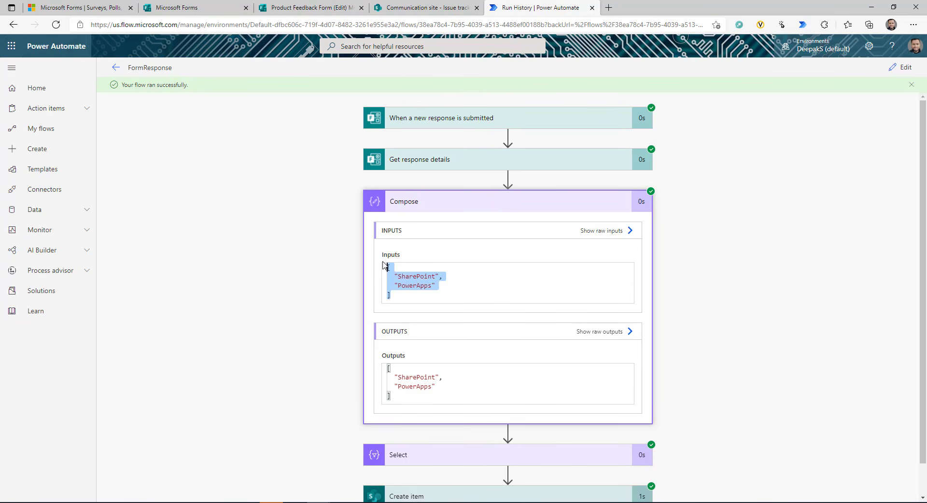
click(413, 276)
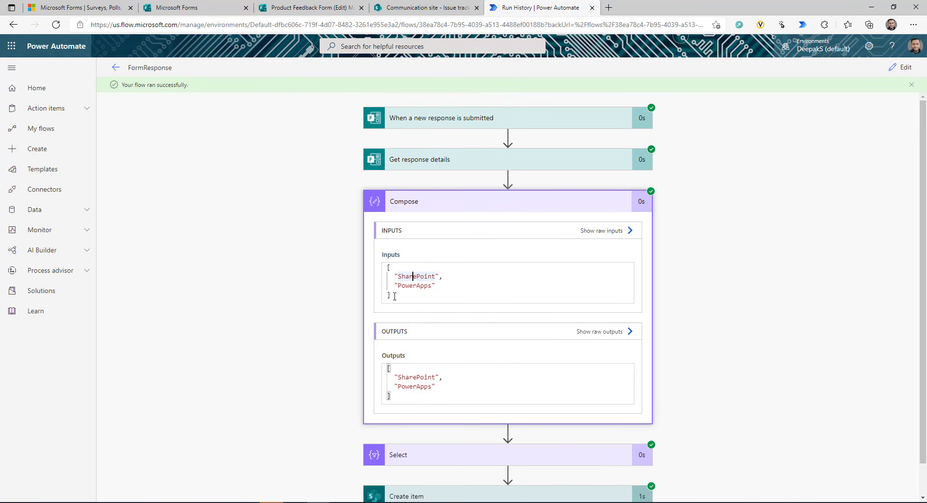
drag(394, 295, 386, 265)
scroll(518, 319, down, 1)
click(432, 421)
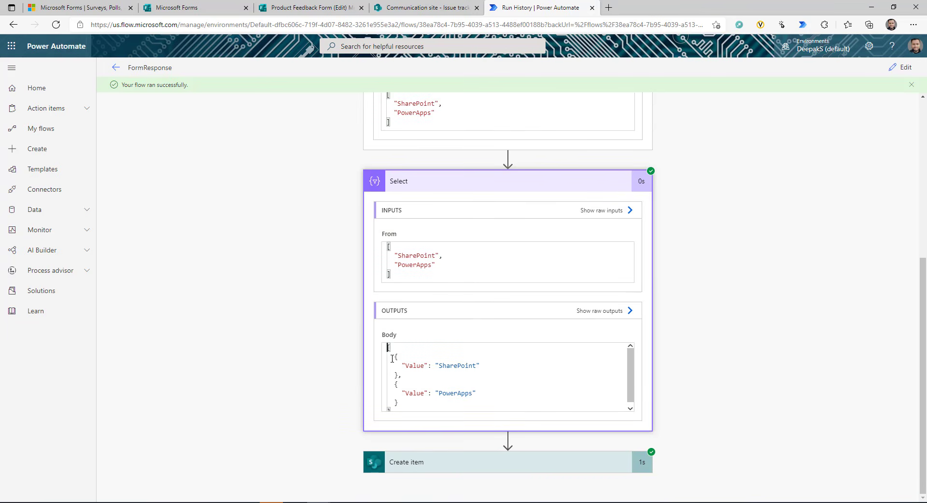
drag(393, 359, 406, 405)
click(492, 398)
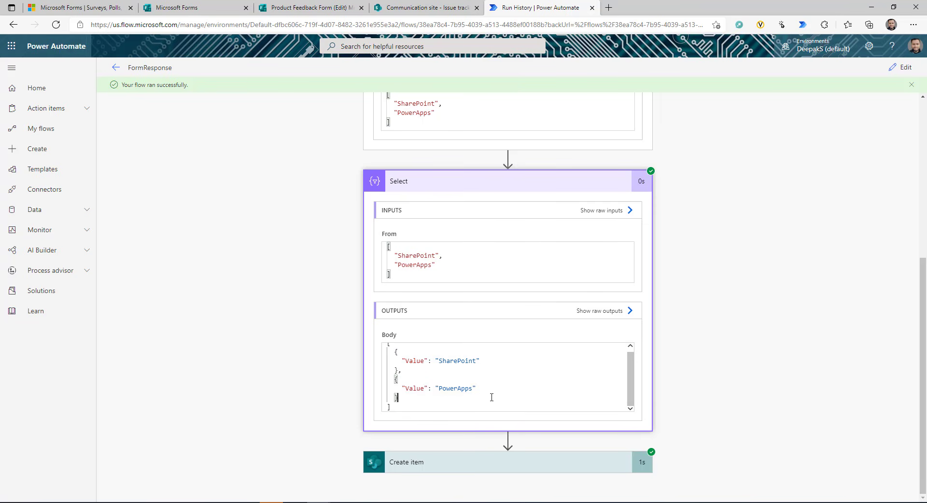
Step: Reopen the flow for editing, switch Create item's Products to entire-array input, and replace its contents with the Select Output
click(901, 67)
scroll(472, 358, down, 10)
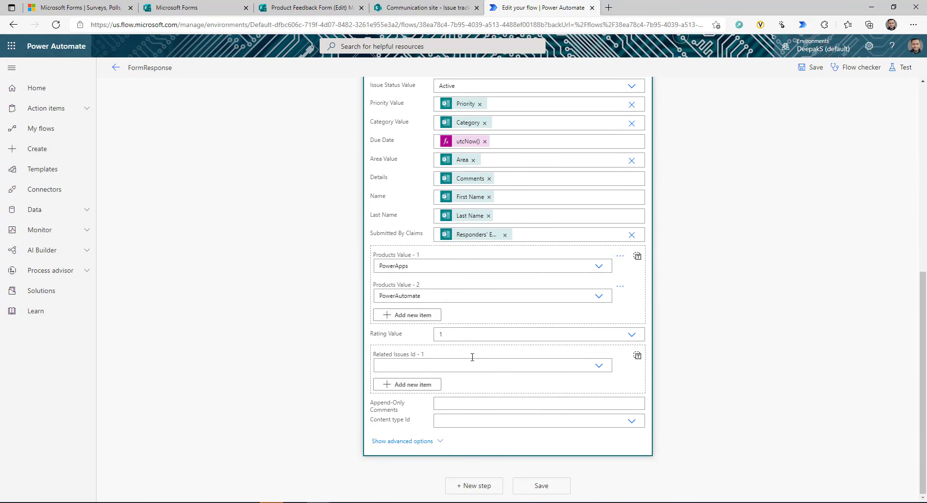
click(638, 259)
drag(467, 337, 443, 255)
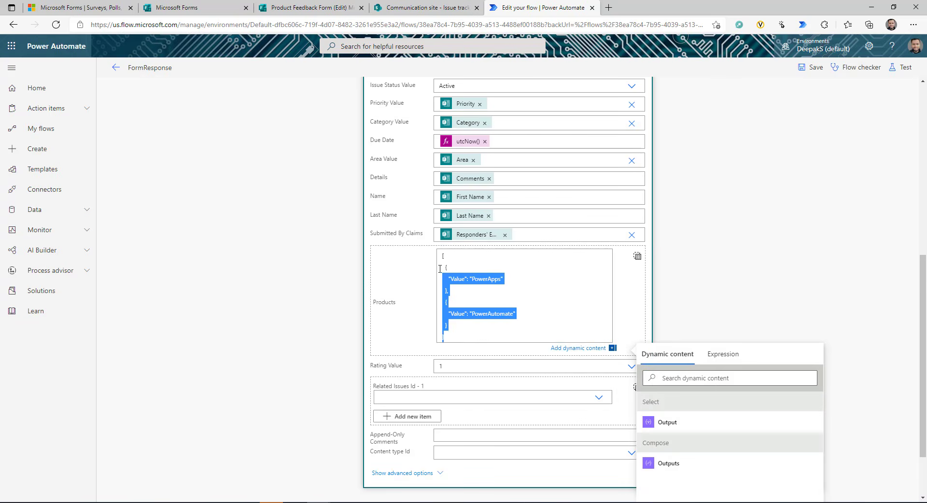
key(BackSpace)
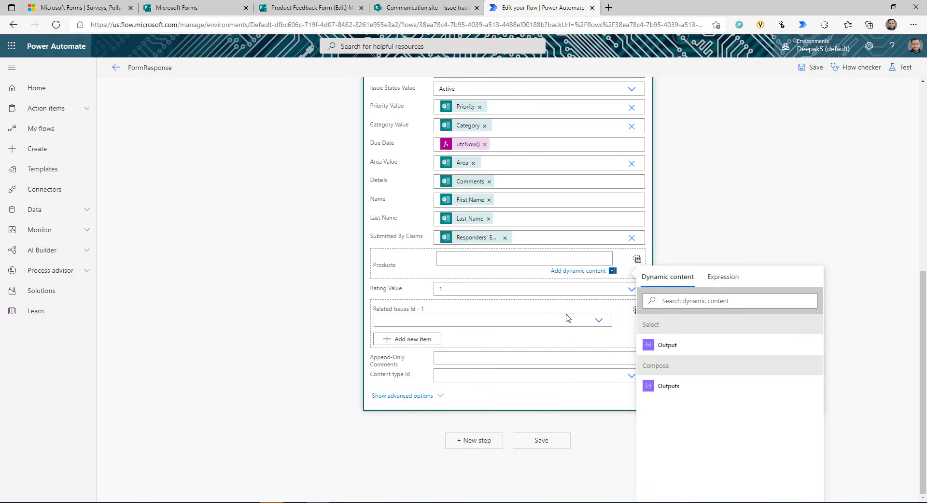
click(702, 349)
Step: Set Create item's Rating Value to a custom value using the Rate our Product response
click(517, 288)
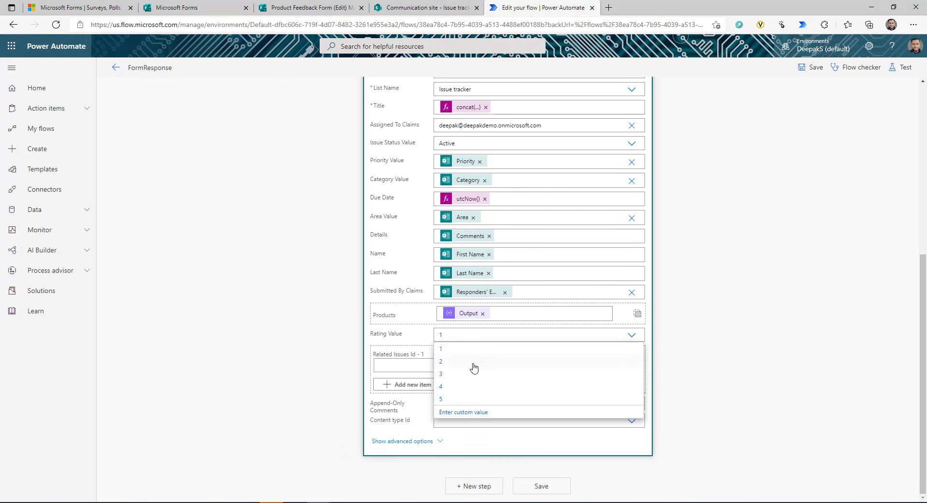
click(464, 413)
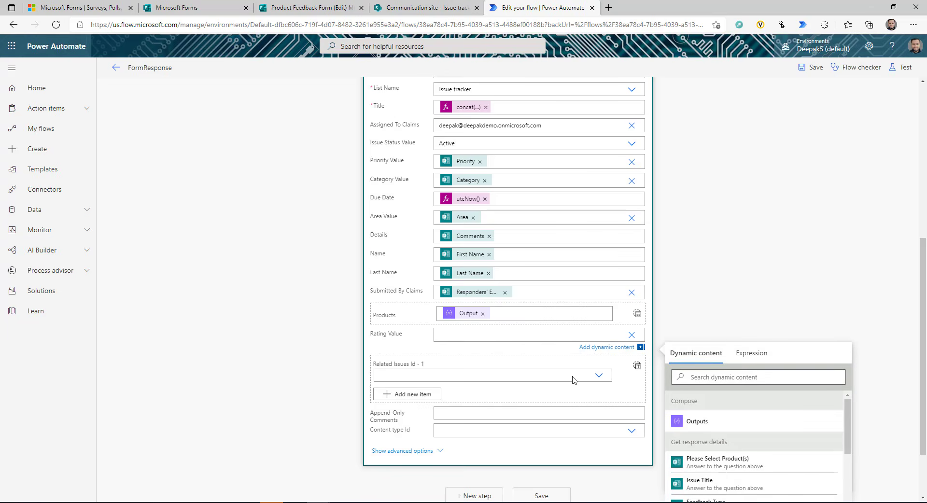
scroll(895, 376, down, 2)
click(715, 298)
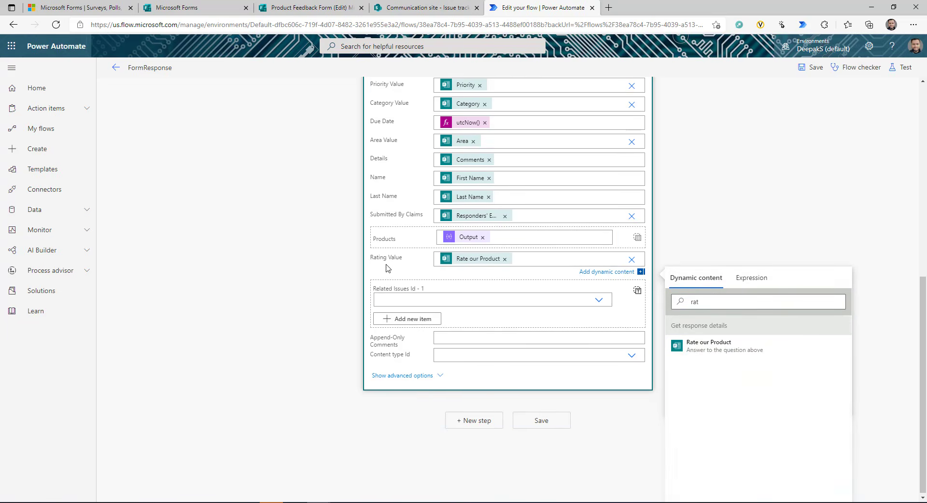
click(385, 264)
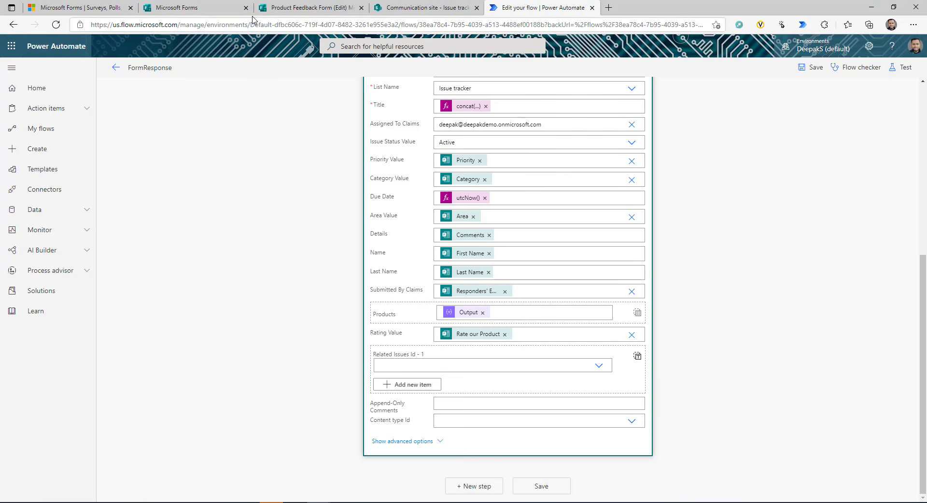
Step: Check the content types in the SharePoint Issue tracker, and start a custom Content type Id expression in Create item with if(
click(416, 8)
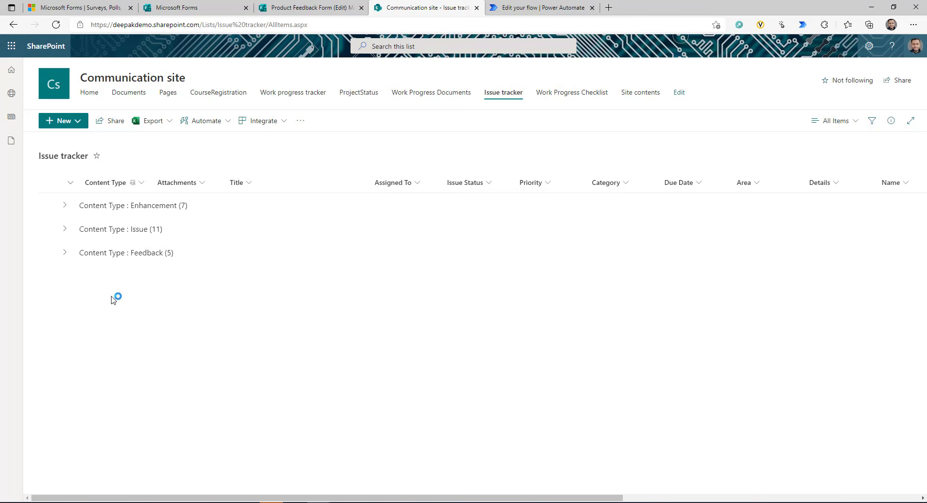
click(563, 10)
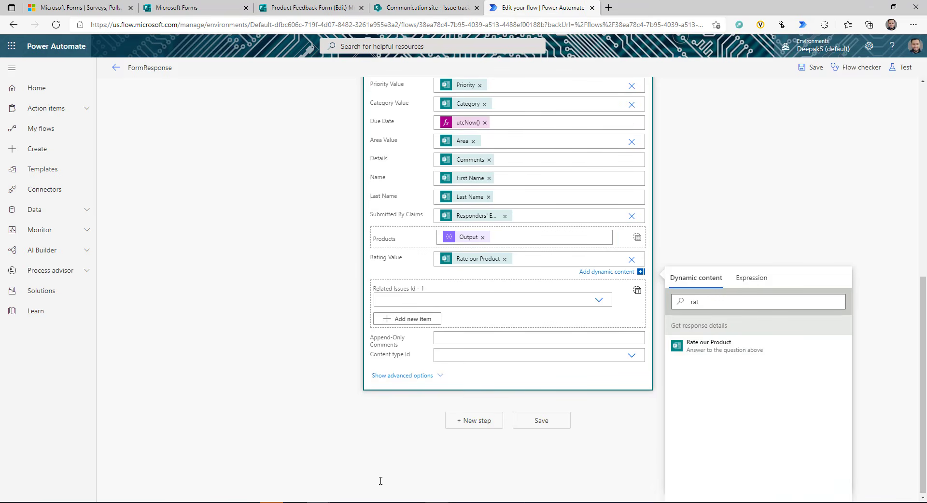
click(632, 355)
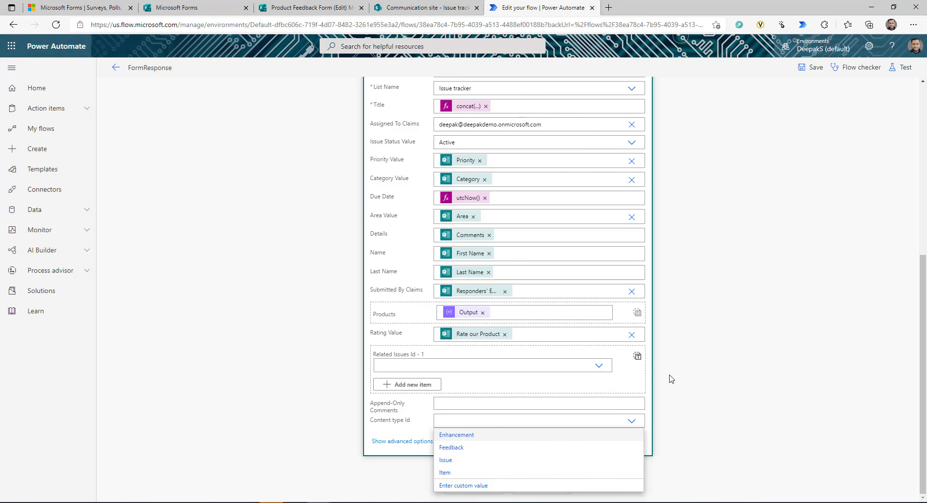
click(464, 486)
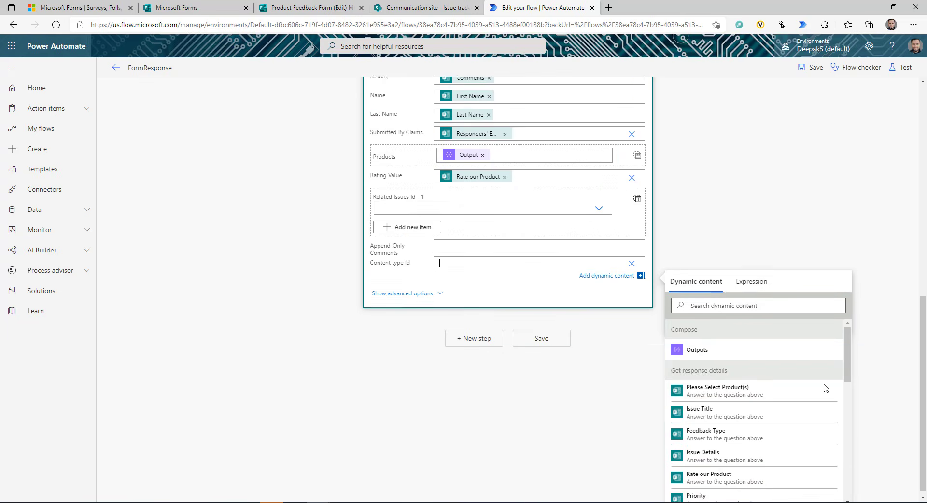
click(751, 277)
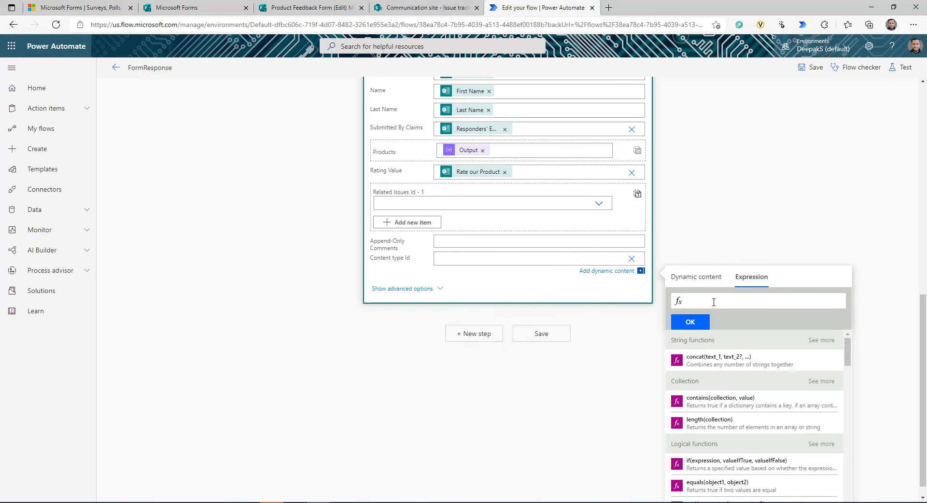
text(if()
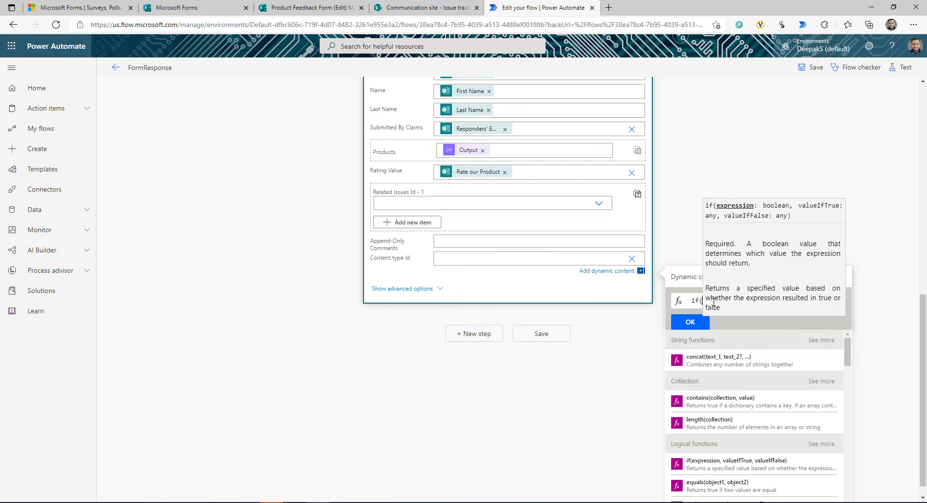
Step: Add an equals condition to the Content type Id expression that compares the Feedback Type response with 'Issue'
click(683, 276)
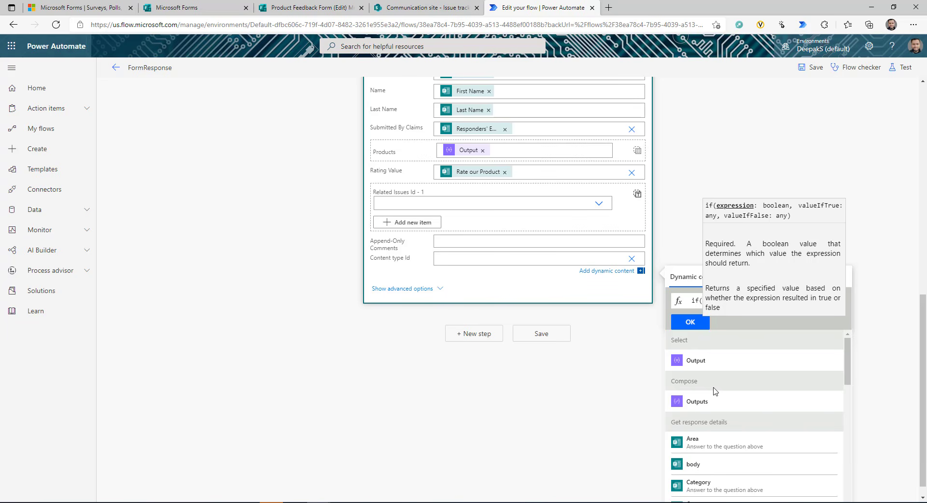
scroll(715, 391, down, 4)
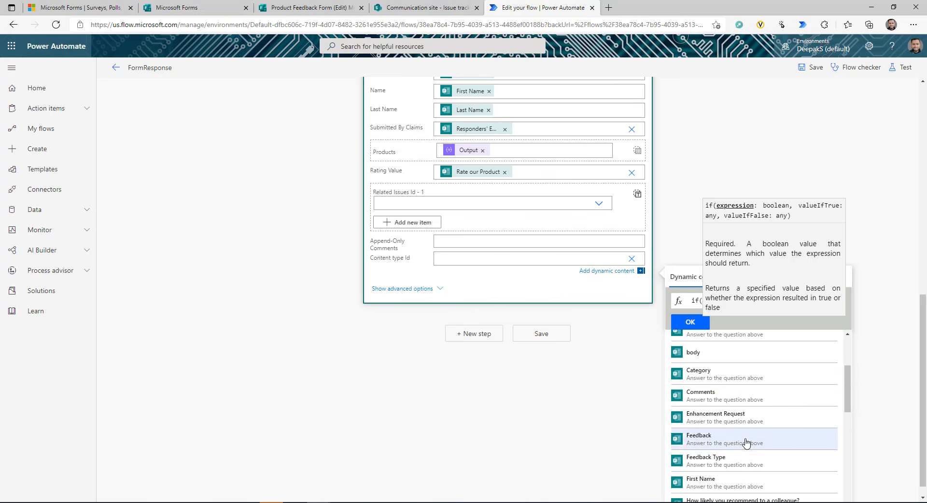
click(696, 405)
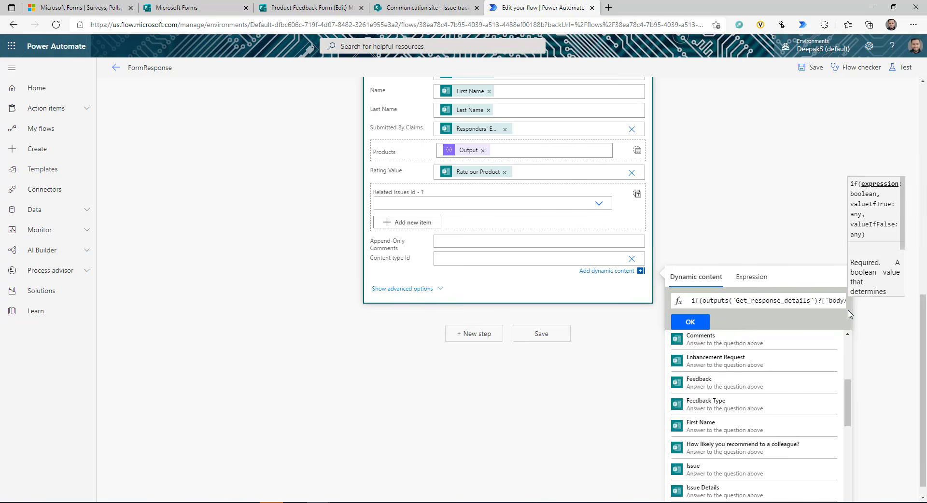
click(706, 300)
text(e)
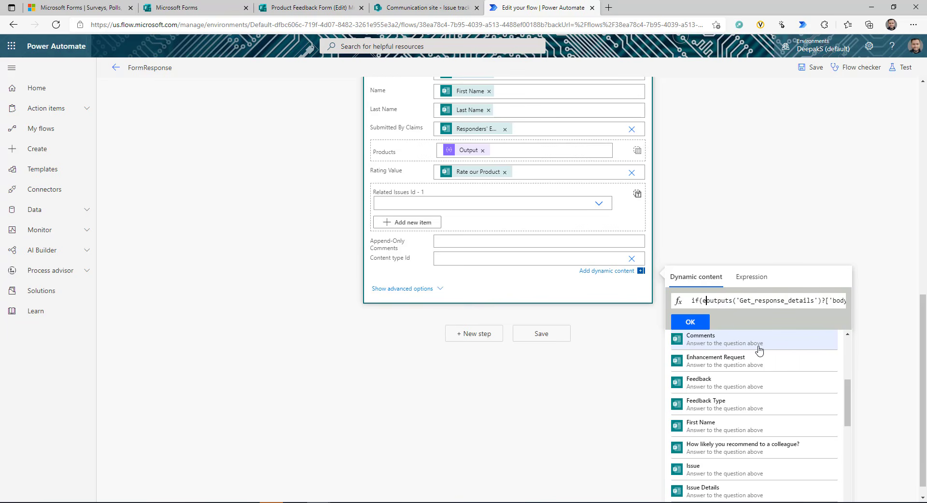
text(quals()
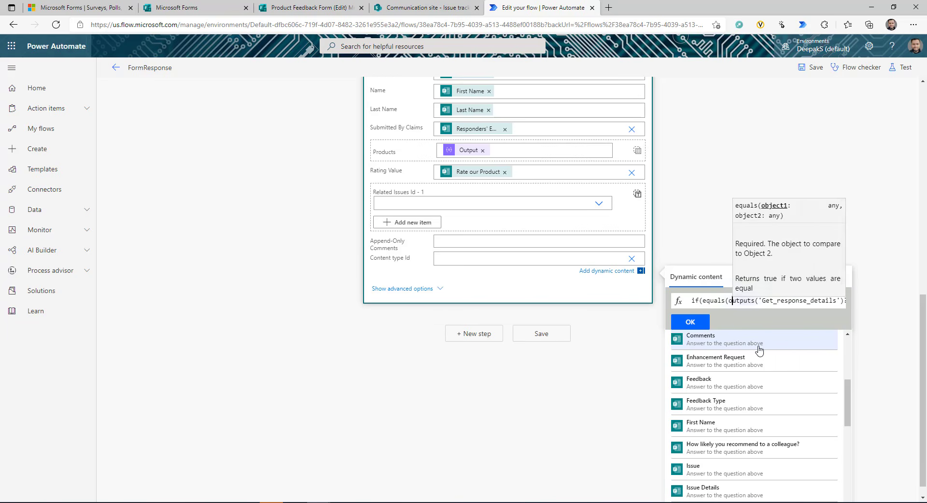
key(Right)
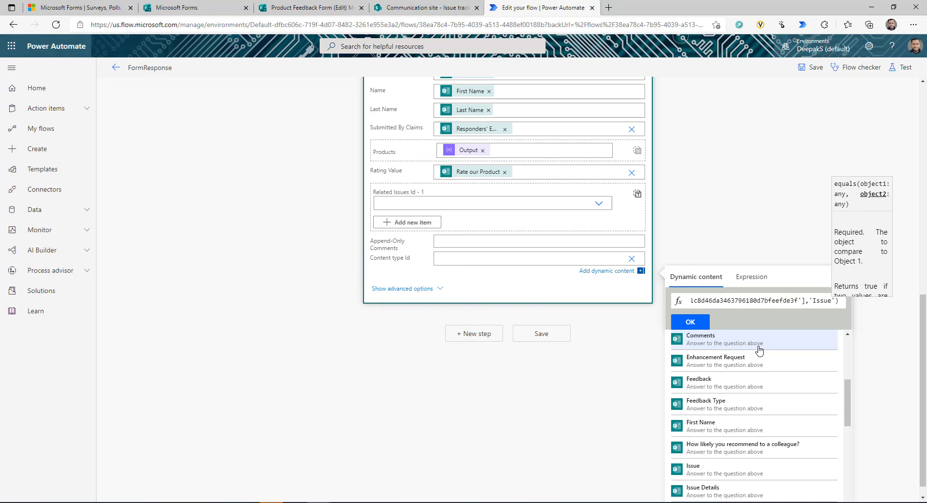
text(',)
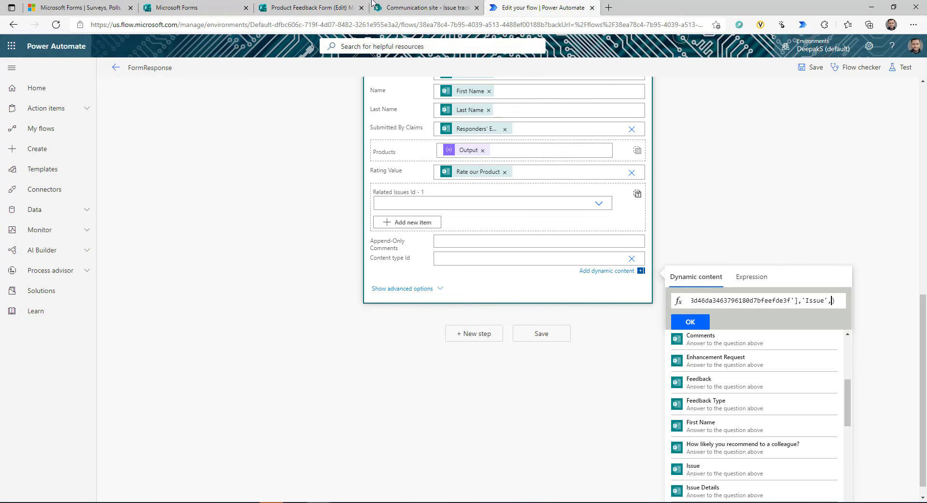
Step: Copy the Issue content type's ID from its Issue tracker list settings address into the Content type Id expression
click(420, 8)
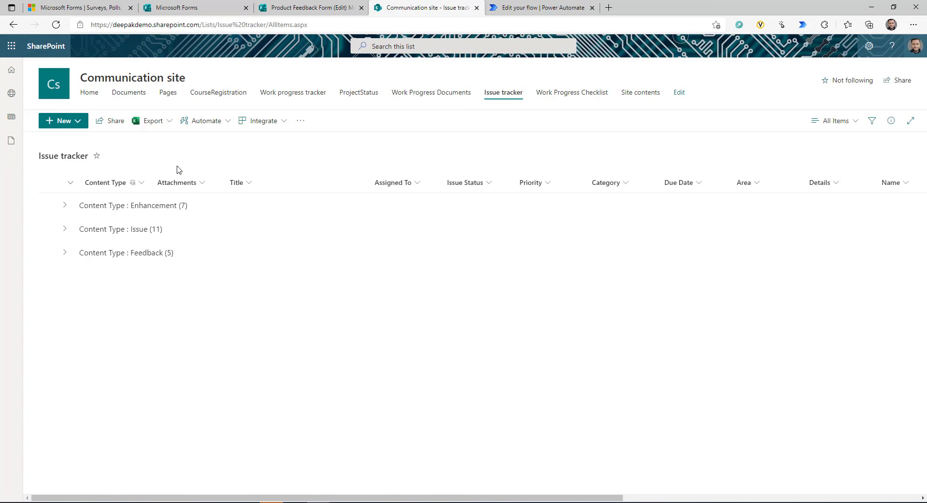
click(869, 46)
click(798, 146)
scroll(117, 183, down, 5)
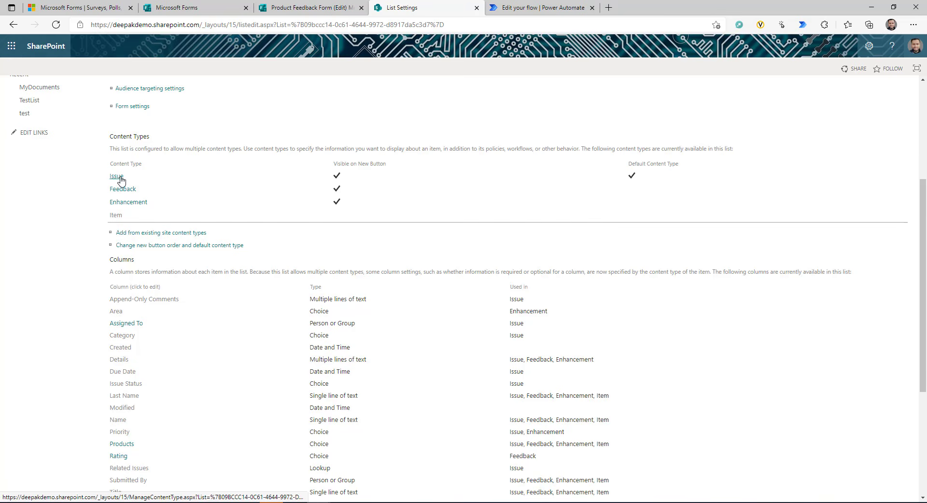
click(117, 177)
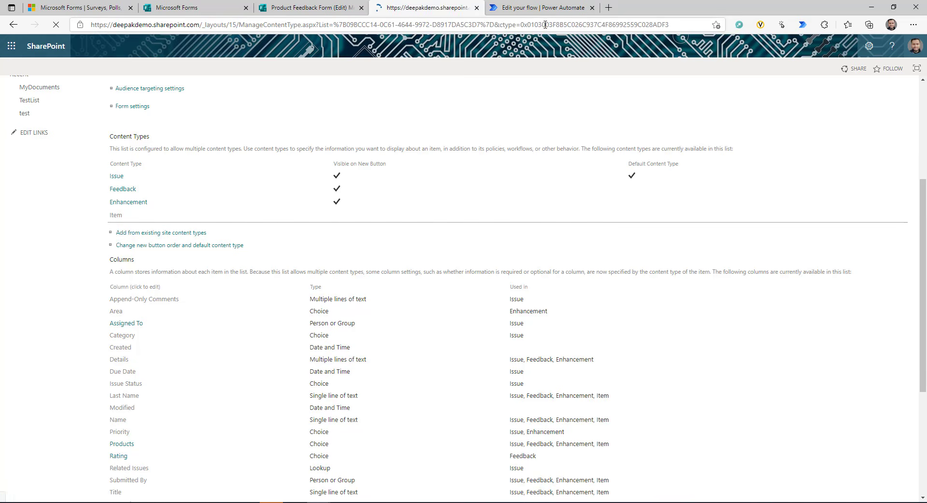
drag(522, 24, 670, 25)
click(540, 7)
key(ctrl+v)
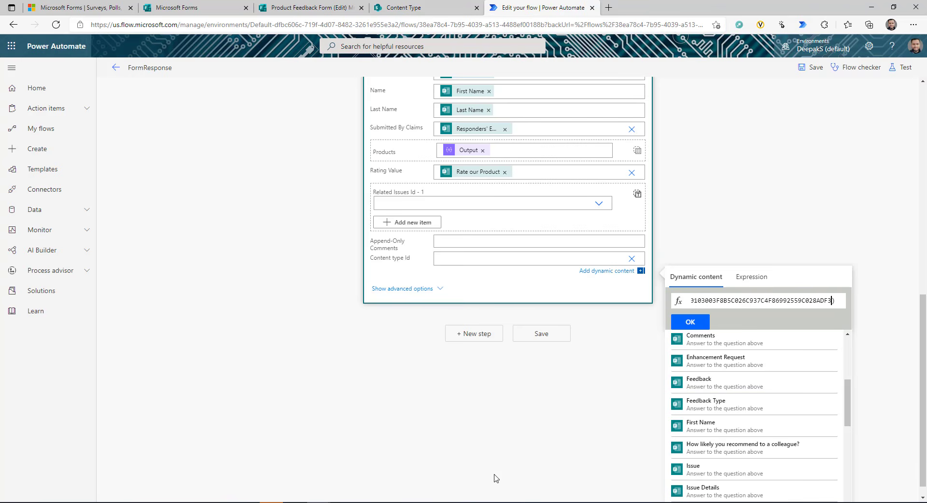
Step: Switch to Visual Studio Code and review the nested if expression in API.json that maps Issue, Enhancement and other feedback to content type IDs
click(390, 502)
scroll(261, 310, up, 11)
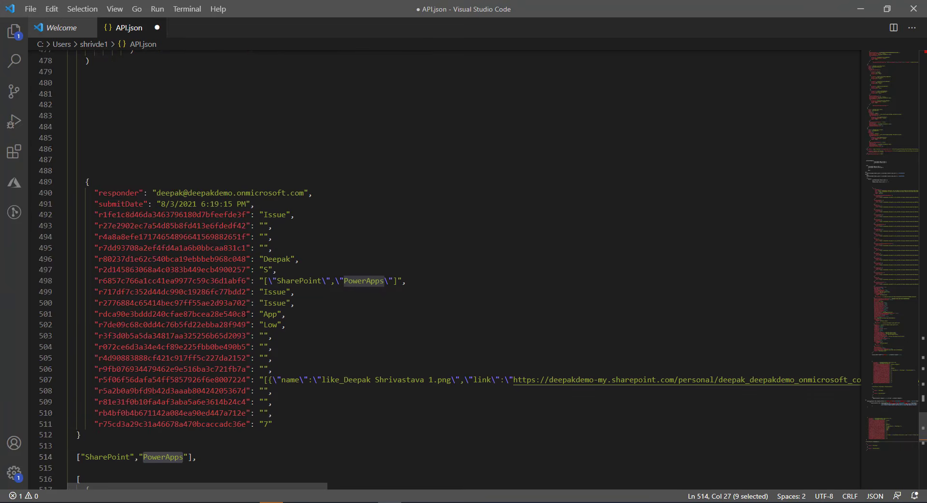
click(102, 216)
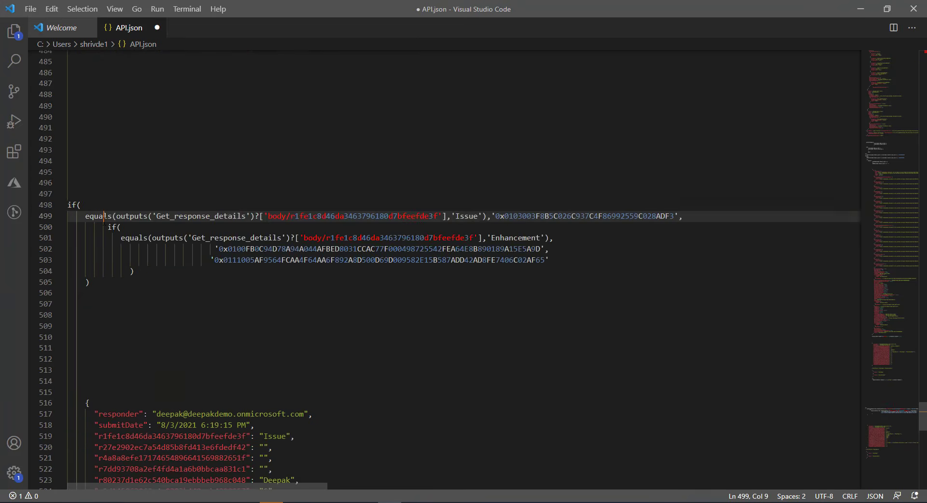
double_click(92, 216)
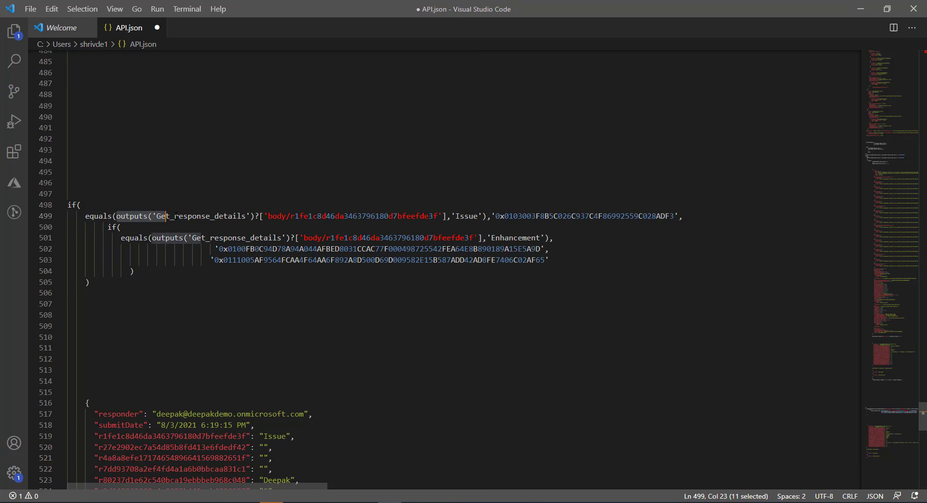
drag(116, 215, 446, 215)
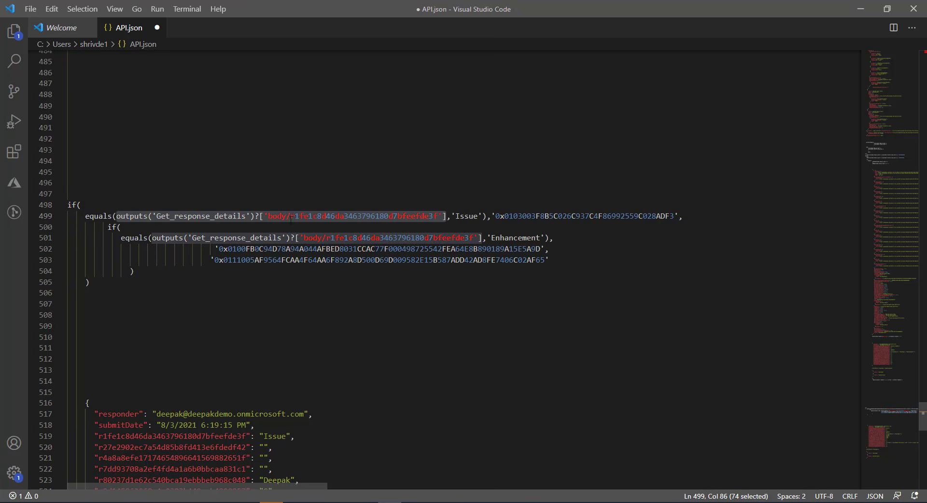
drag(496, 216, 674, 217)
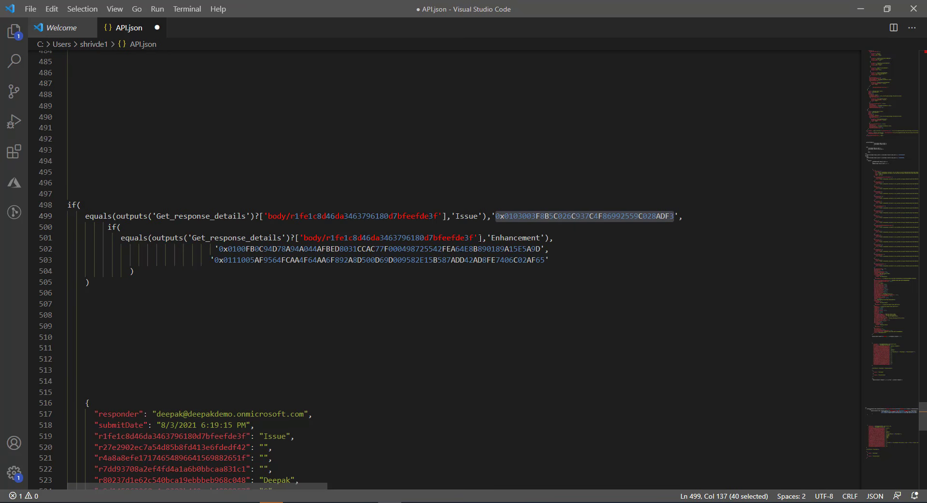
double_click(514, 238)
drag(221, 249, 546, 249)
drag(216, 261, 545, 260)
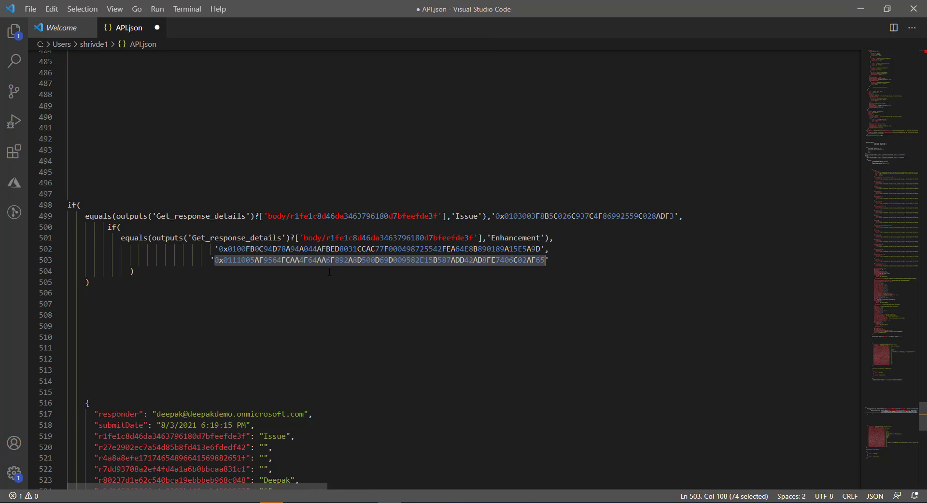
Step: Return to Power Automate, set Create item's Content type Id to the nested if expression from API.json, and save the flow
key(alt+Tab)
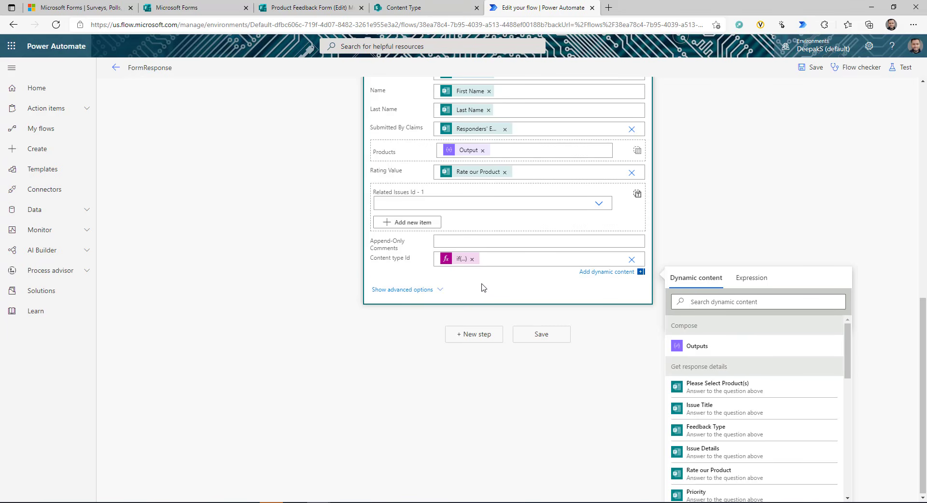
click(779, 231)
click(815, 67)
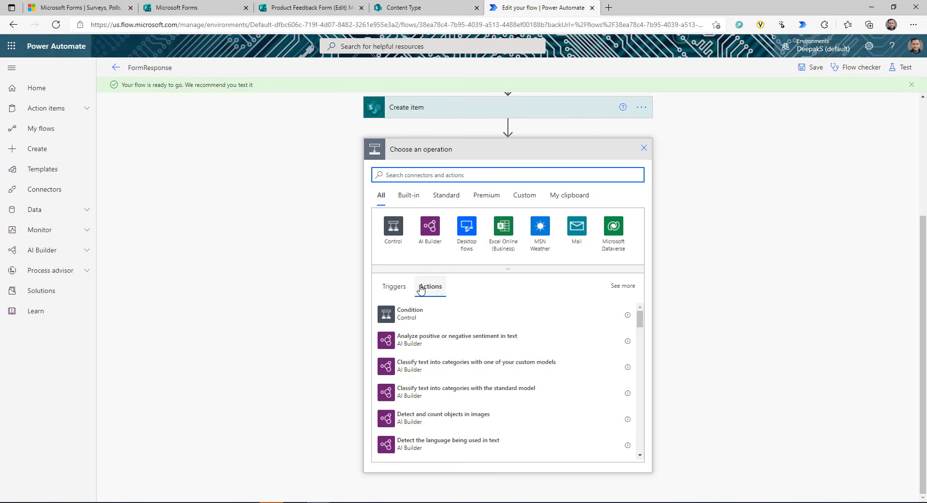
Step: Examine how the uploaded image is stored in the form response sample in API.json in Visual Studio Code
key(alt+Tab)
scroll(372, 415, down, 5)
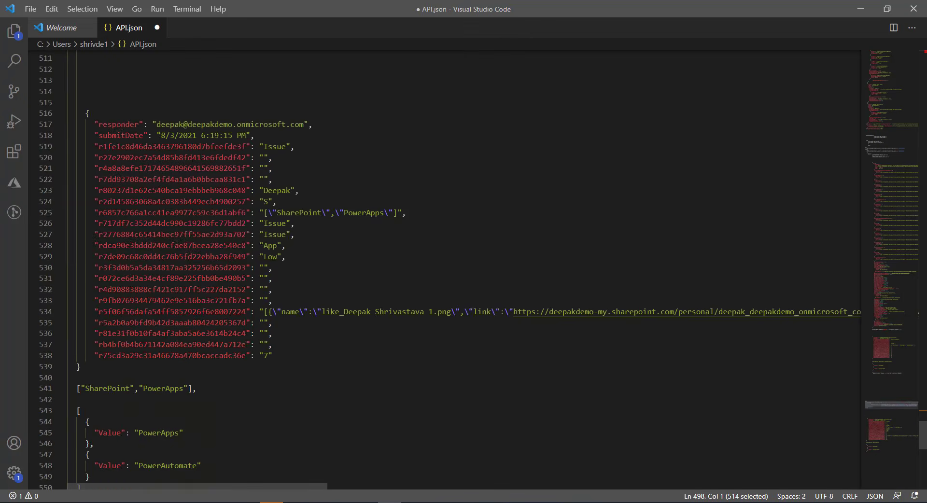
drag(263, 312, 542, 305)
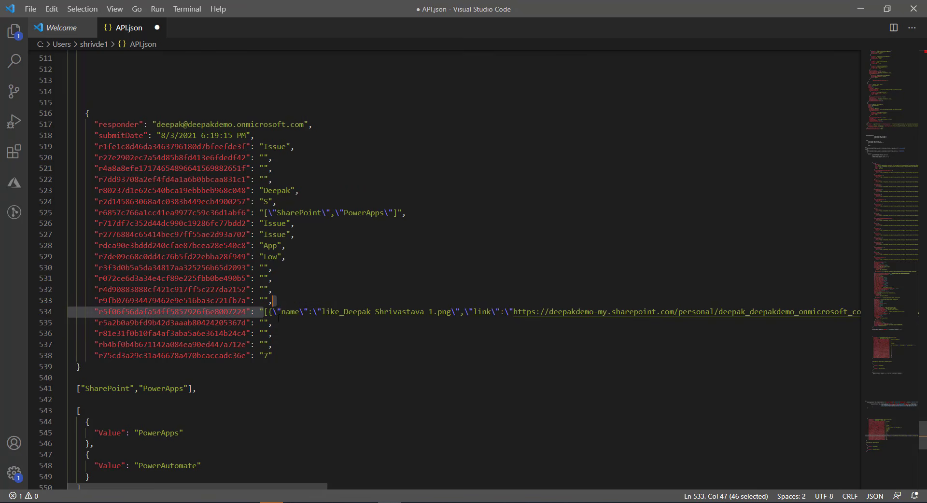
click(267, 312)
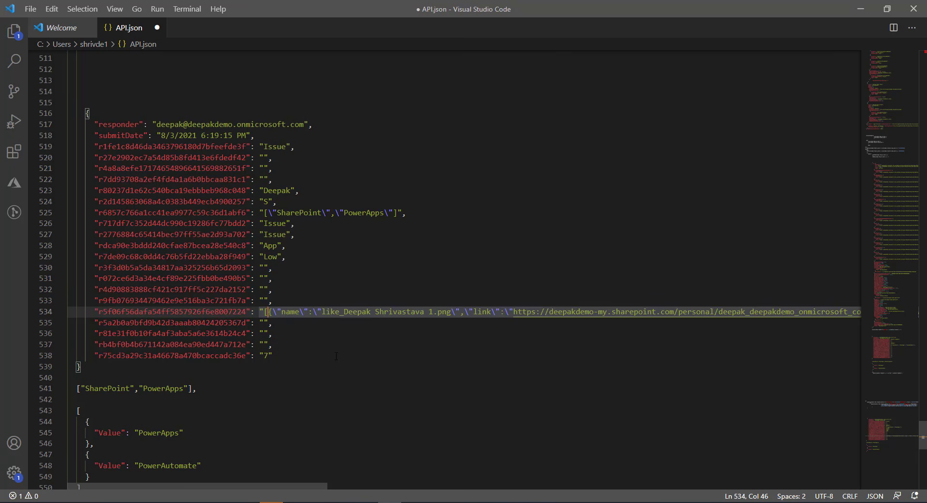
key(alt)
key(shift+Right)
key(shift+Right)
key(shift+Right)
key(alt+Tab)
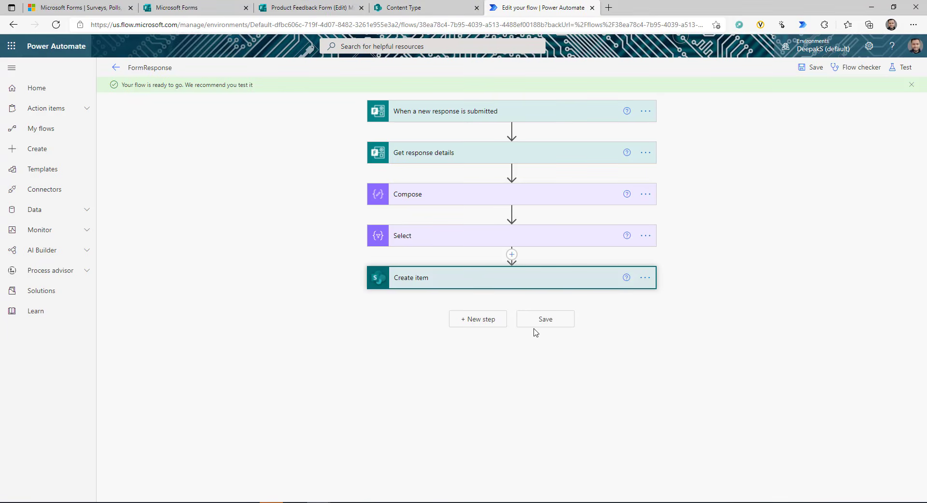
Step: Add a Compose action after Create item in the flow, with a json() expression wrapping the Issue Image response as its input
click(491, 321)
text(compose)
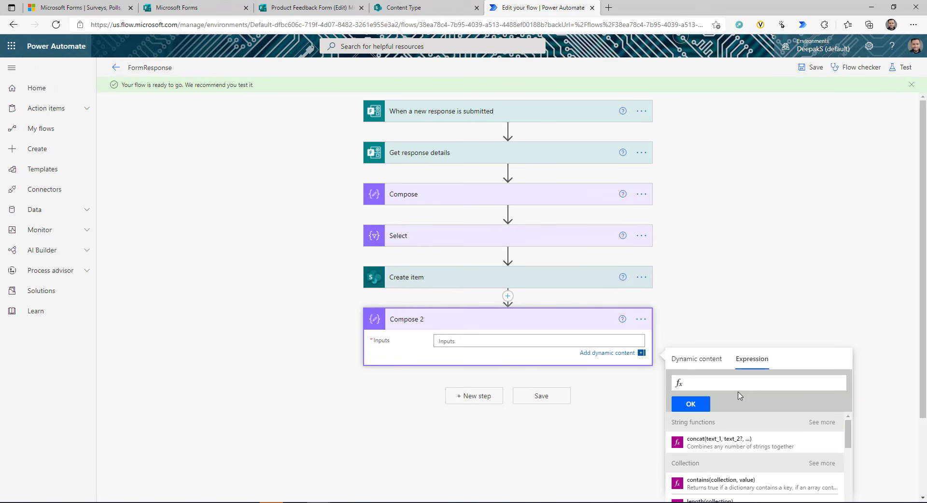
text(json)
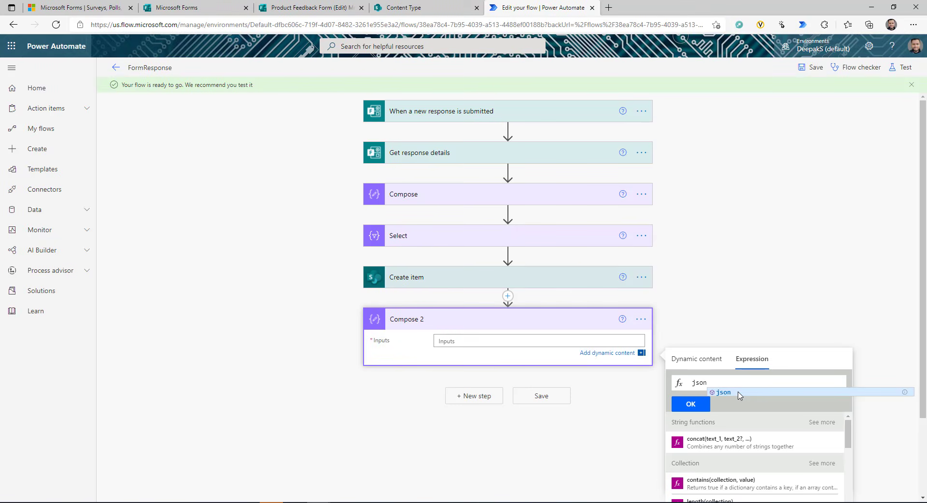
click(738, 393)
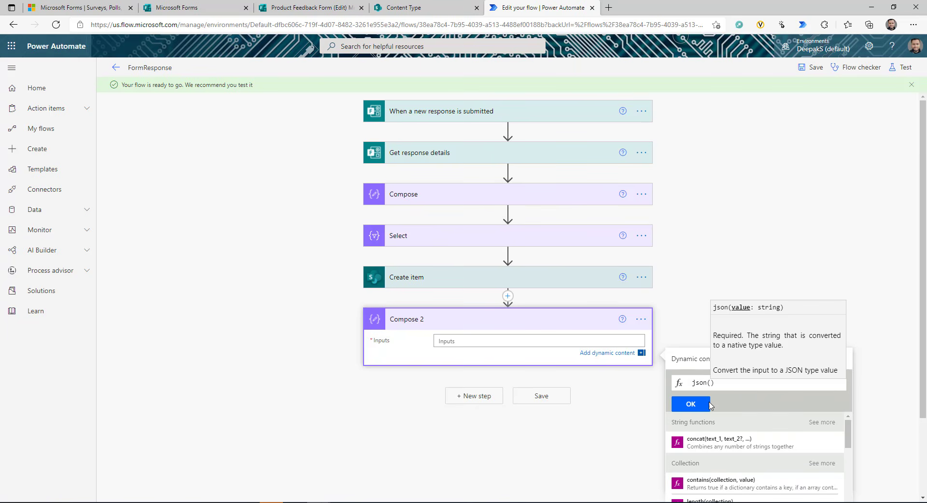
scroll(690, 307, down, 2)
scroll(704, 424, down, 6)
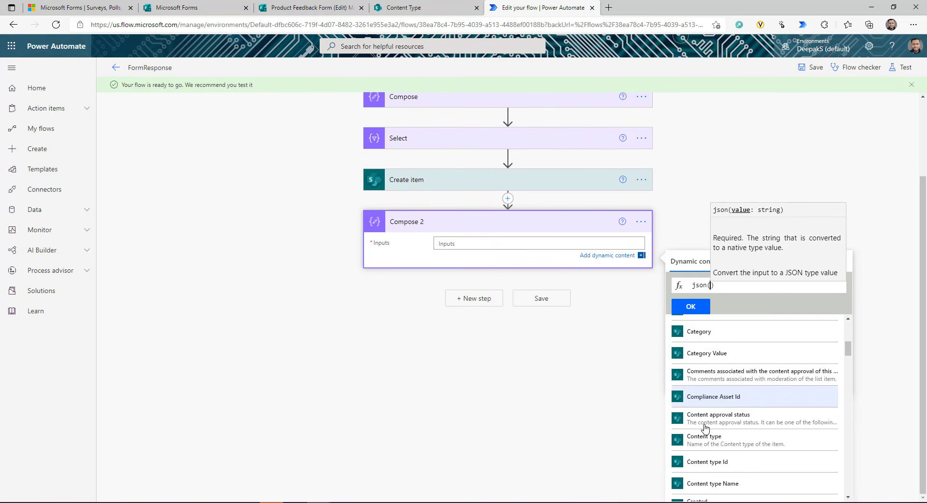
scroll(710, 420, down, 8)
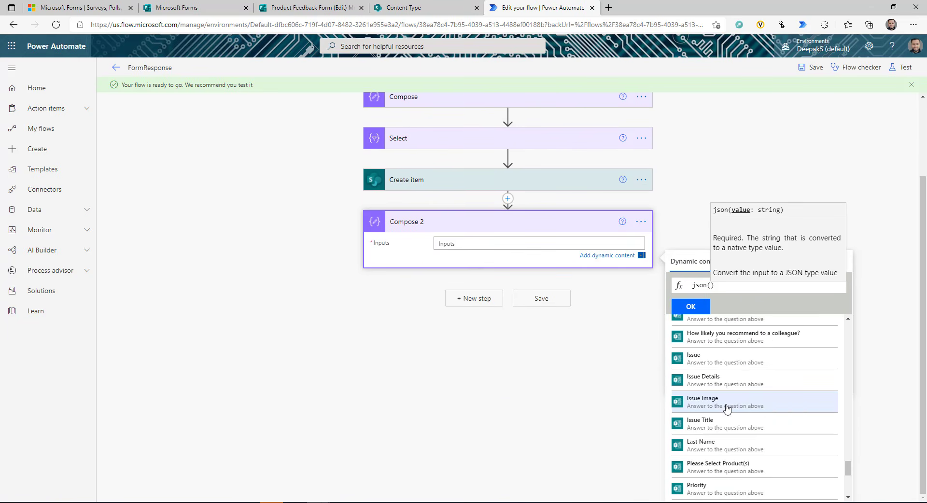
click(728, 407)
Step: Check the Issue Image upload question in the Product Feedback Form, commit the Compose 2 expression and save the flow
click(265, 6)
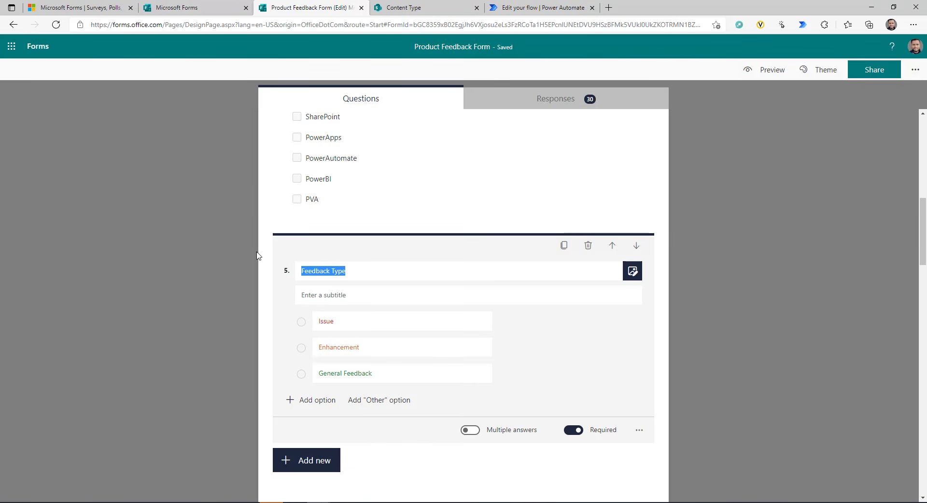
scroll(355, 312, down, 3)
scroll(355, 313, down, 10)
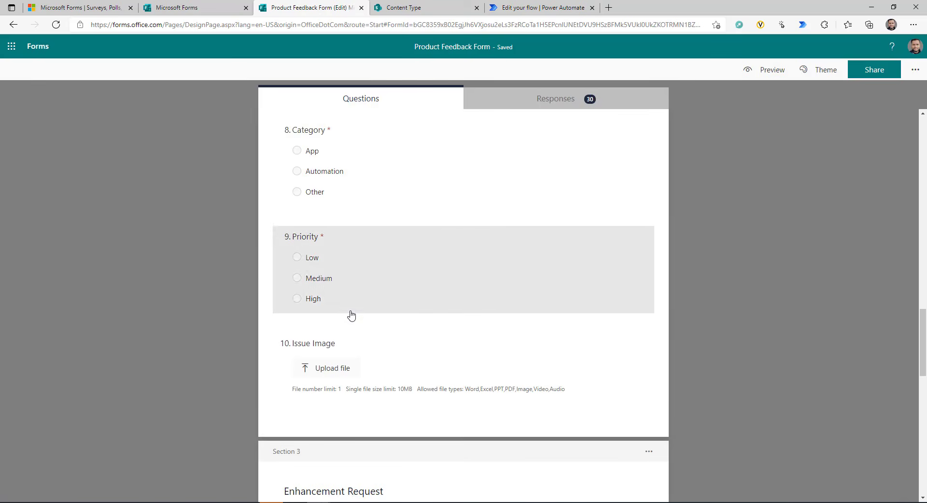
click(541, 7)
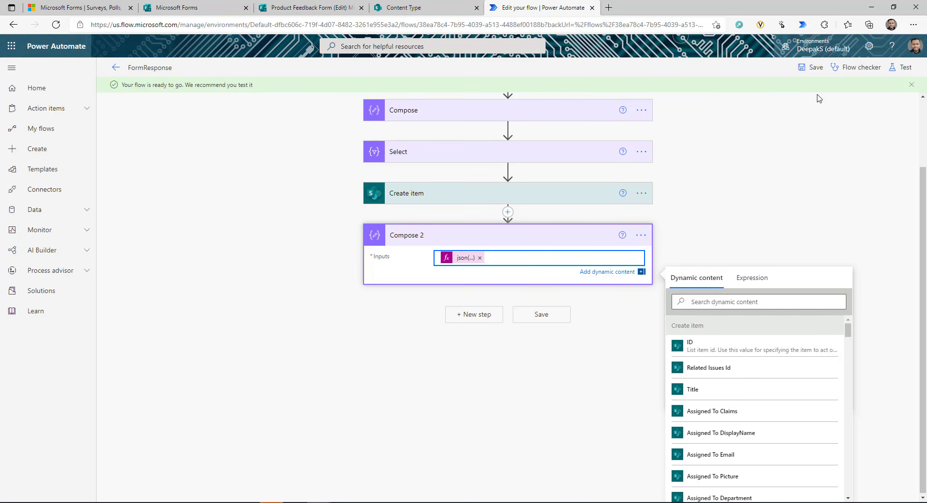
click(813, 69)
click(417, 308)
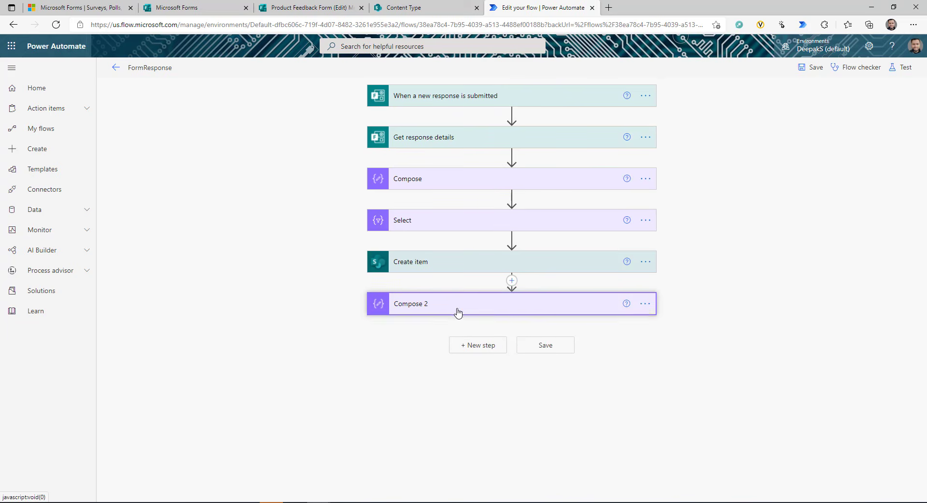
Step: Add a Condition after Compose 2 that tests whether its Outputs is not equal to the expression null
click(480, 373)
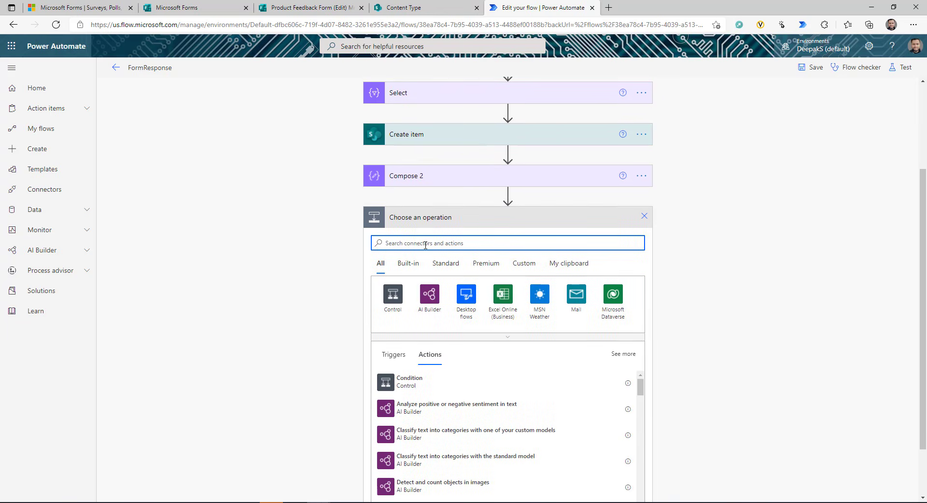
text(cond)
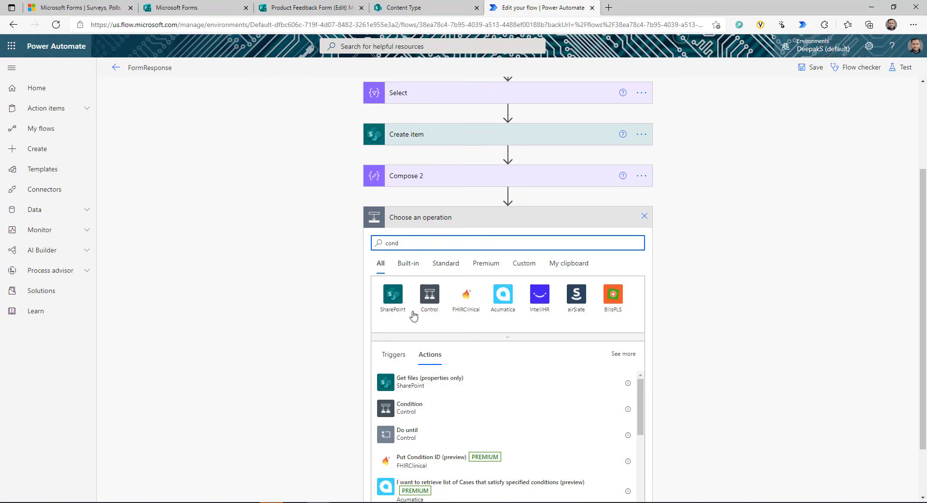
click(410, 408)
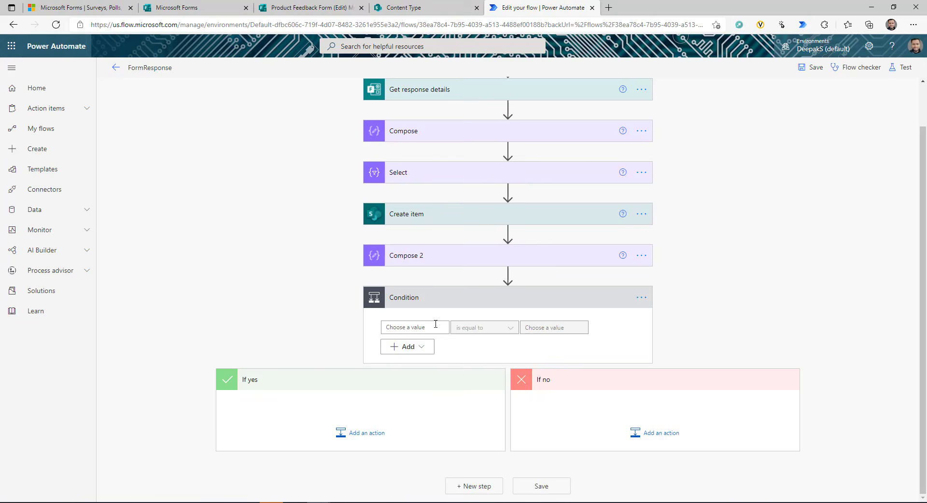
click(427, 327)
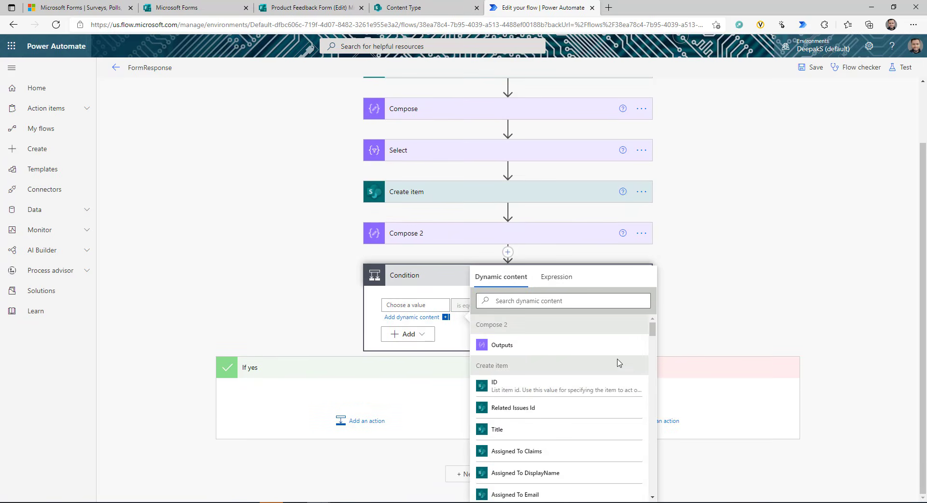
click(531, 346)
click(462, 318)
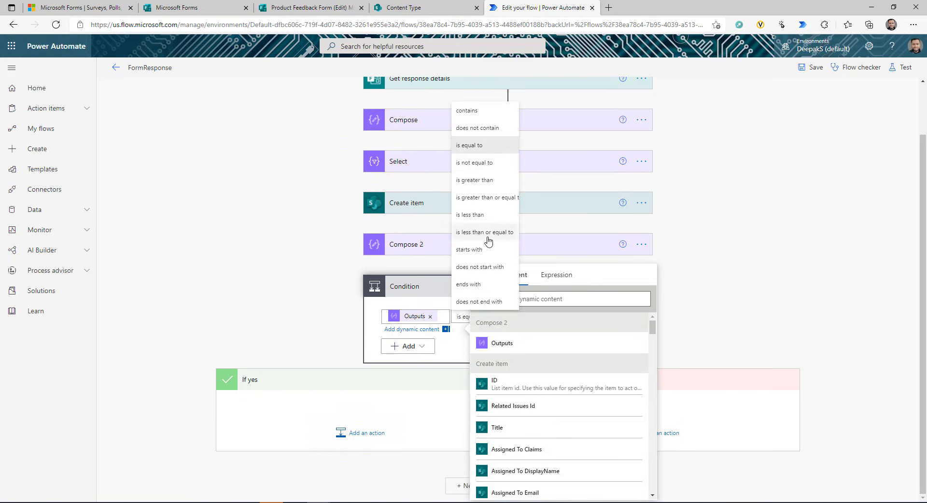
click(483, 164)
click(568, 325)
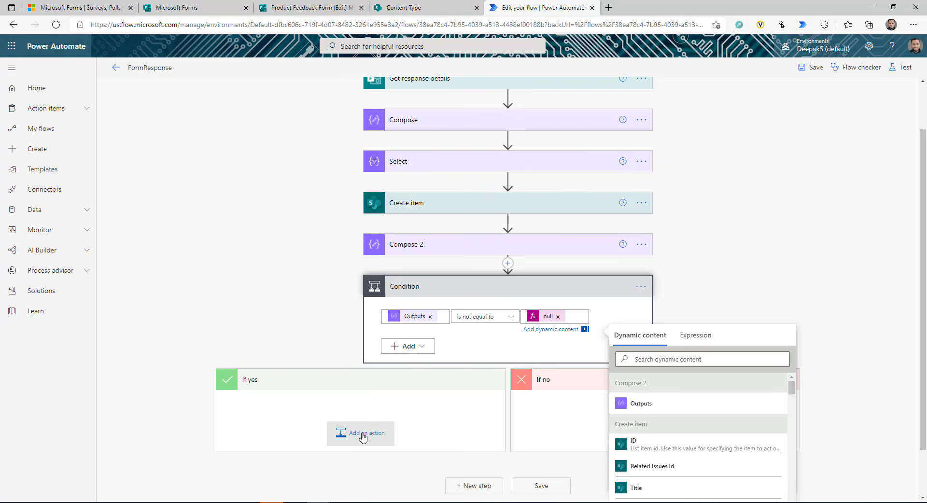
Step: Add an Apply to each loop in the Condition's If yes branch, running over the Outputs of Compose 2
click(404, 425)
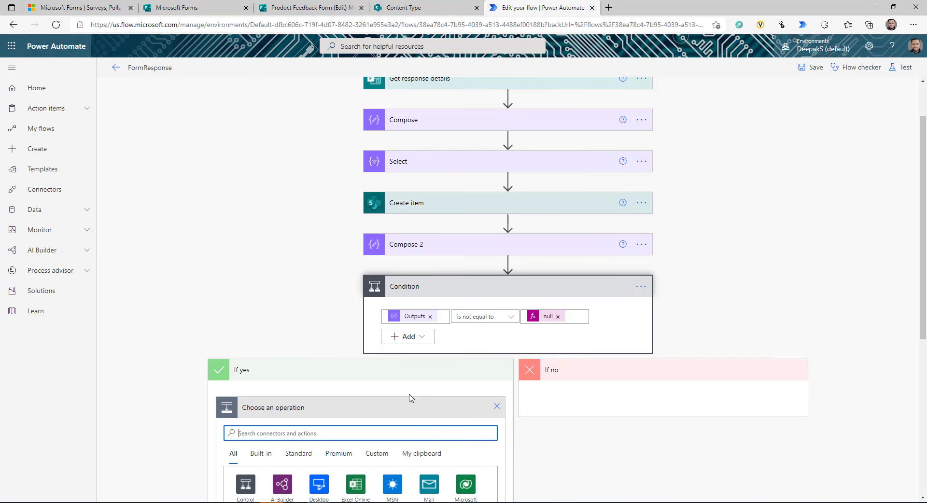
scroll(408, 398, down, 4)
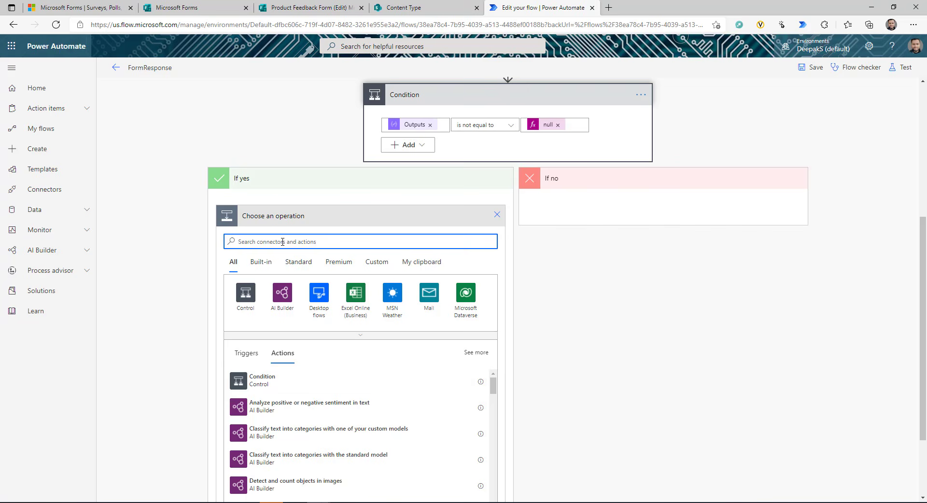
text(apply)
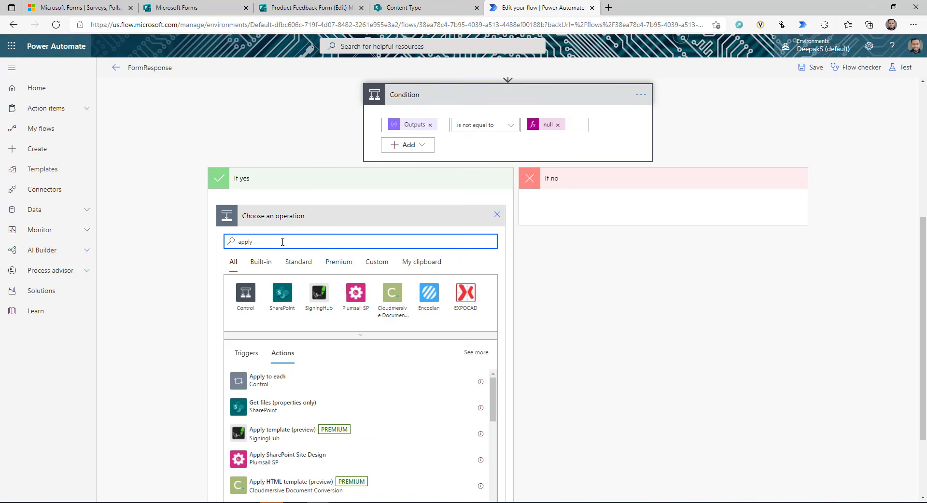
click(270, 384)
click(294, 338)
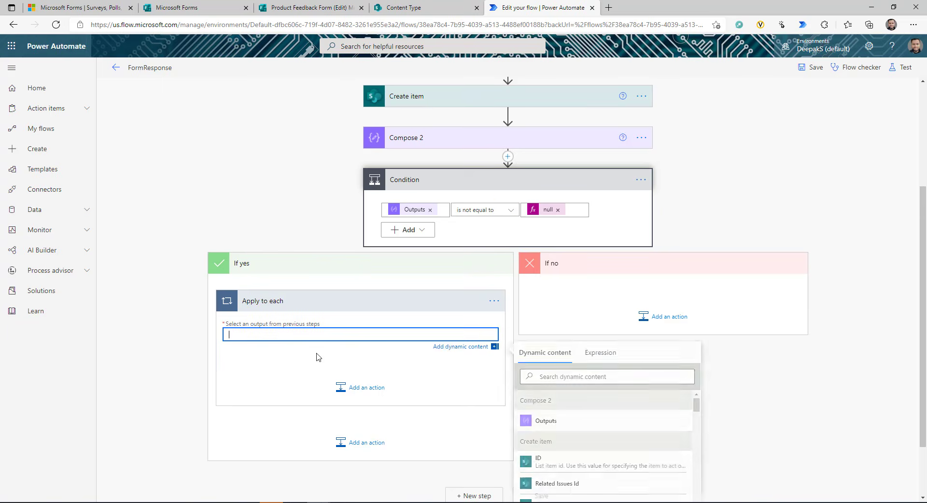
click(555, 424)
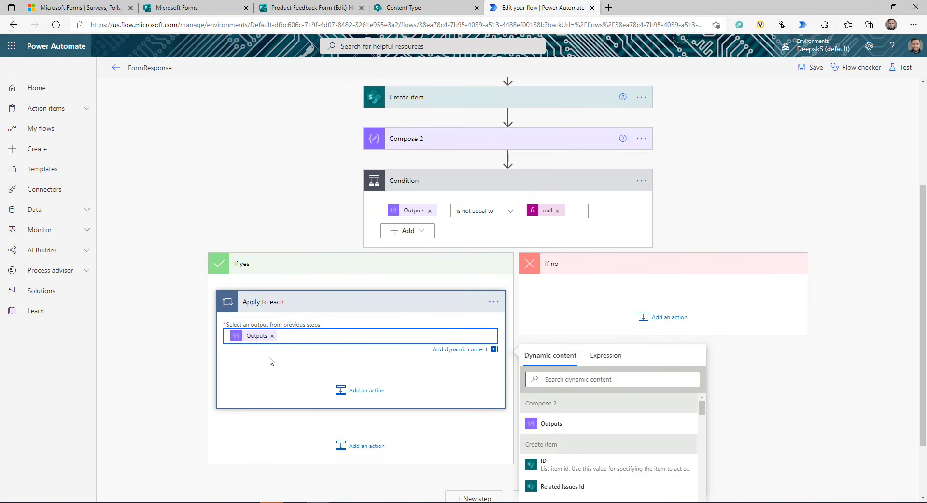
Step: Check the uploaded image's JSON in Visual Studio Code, and add a SharePoint Add attachment action inside the Apply to each loop
key(alt+Tab)
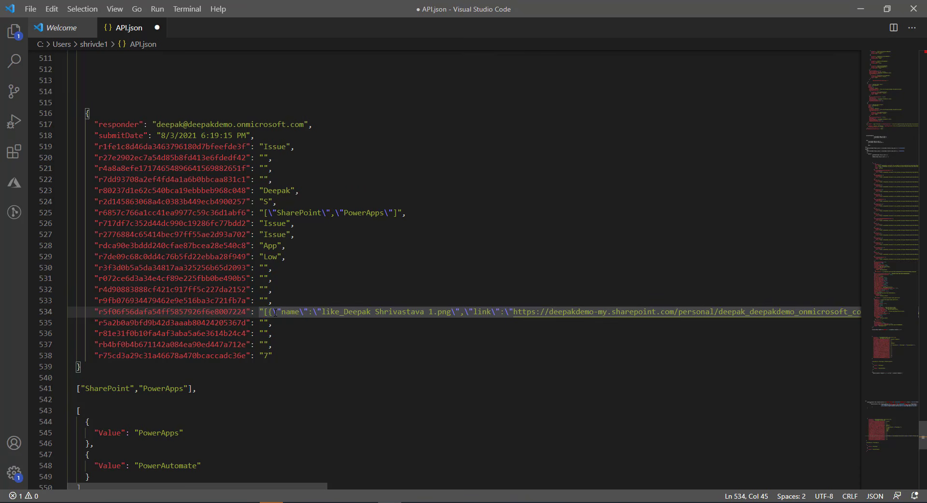
click(861, 9)
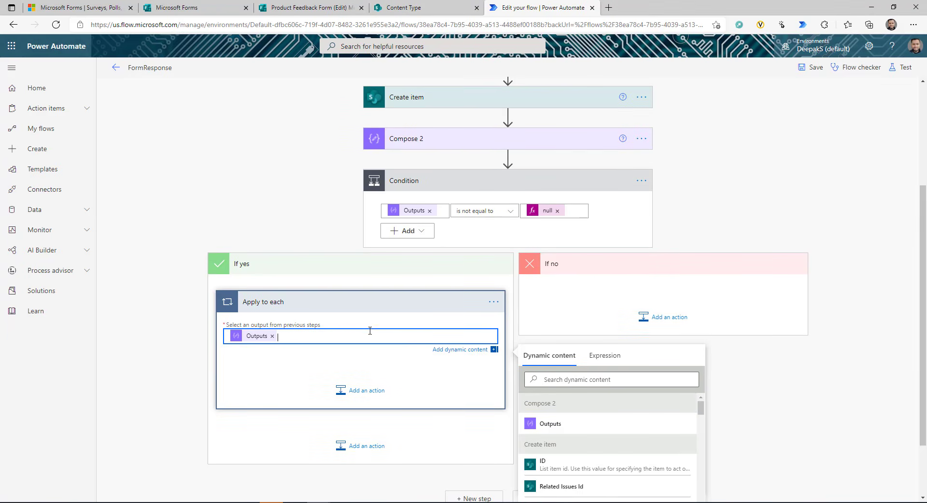
click(360, 391)
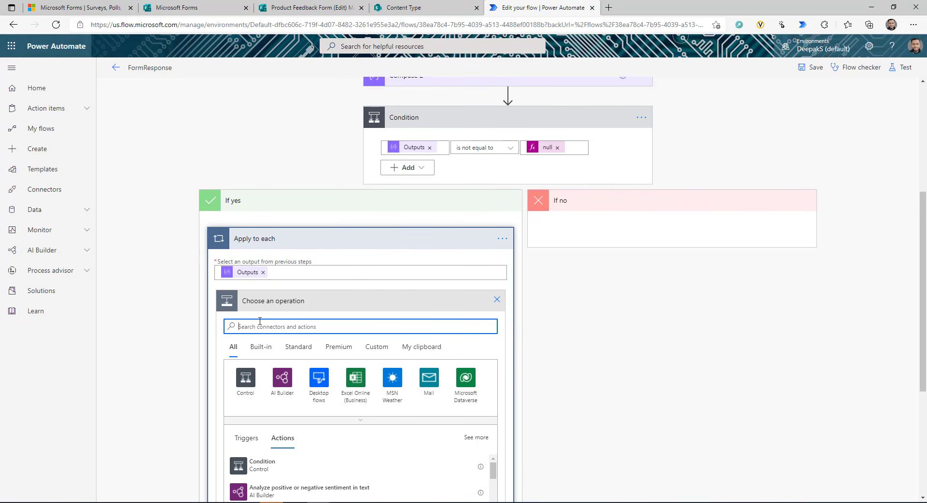
text(add)
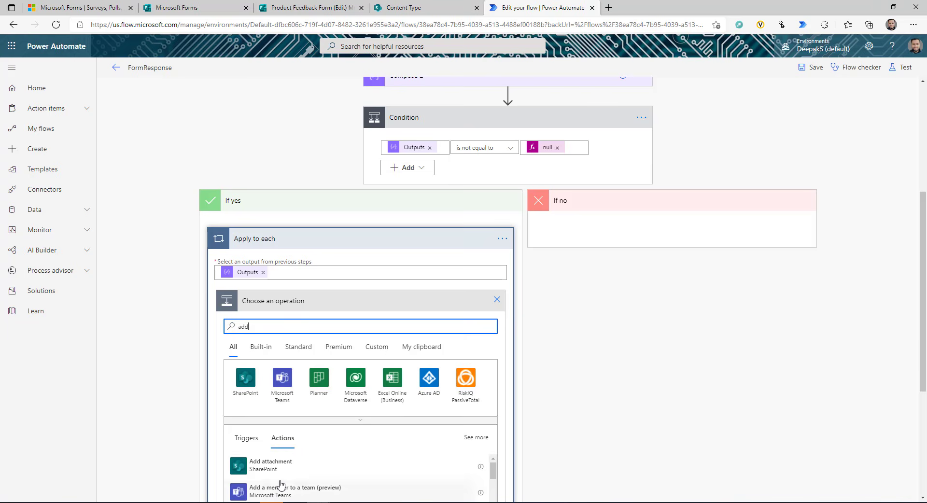
click(287, 470)
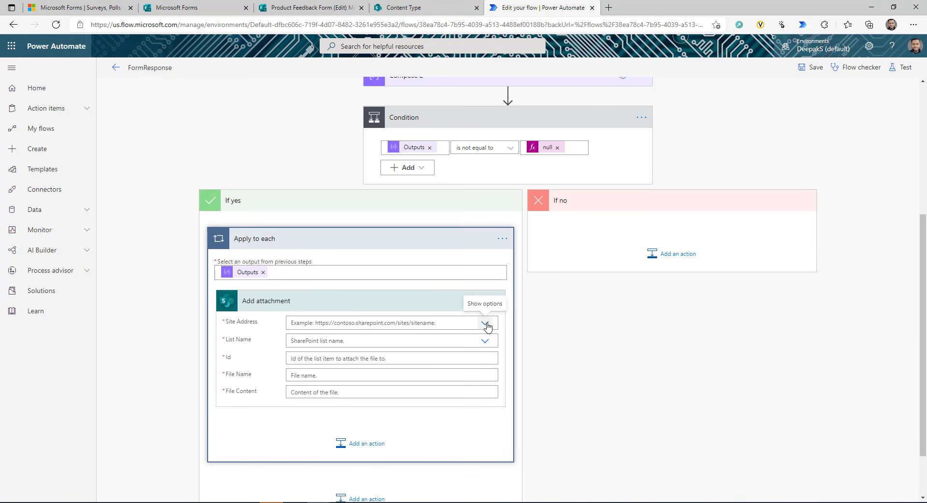
Step: Set the Add attachment action's Site Address to Communication site and its List Name to Issue tracker
click(485, 323)
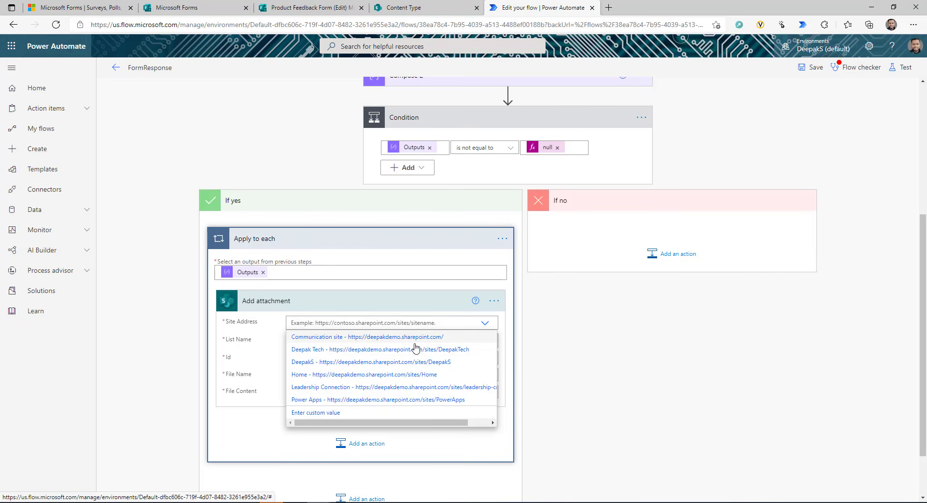
click(416, 338)
click(484, 346)
click(435, 356)
Step: Set the Add attachment action's Id to the ID output of Create item
click(435, 359)
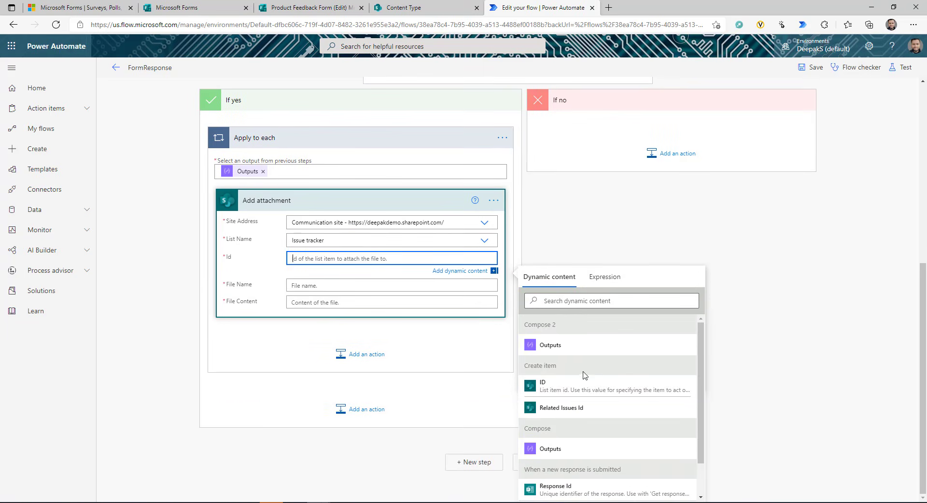
scroll(539, 362, up, 4)
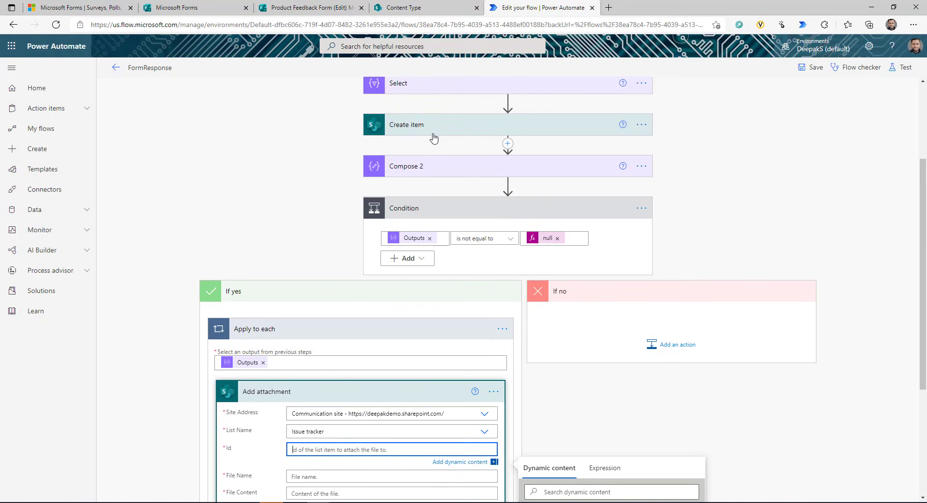
scroll(404, 290, down, 1)
scroll(406, 313, down, 3)
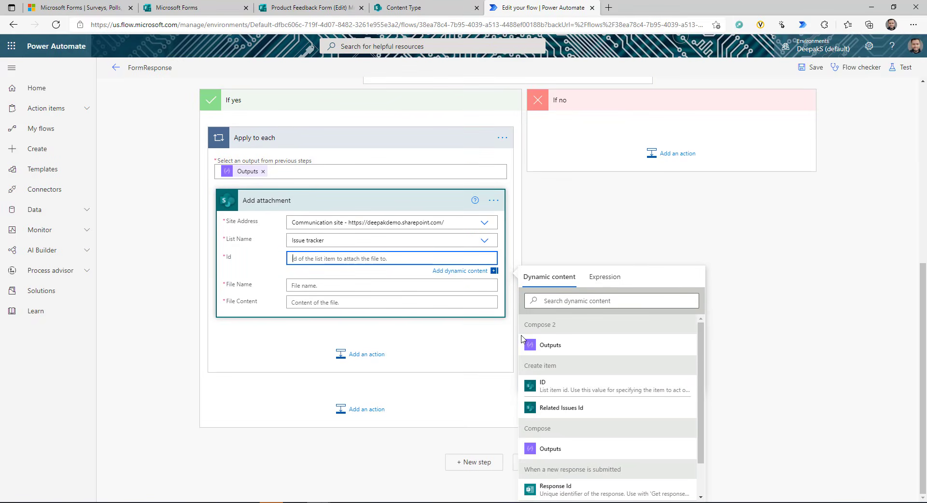
click(569, 395)
Step: Look up the image's name property in API.json in Visual Studio Code, and insert the loop's Current item as the attachment's File Name
click(329, 290)
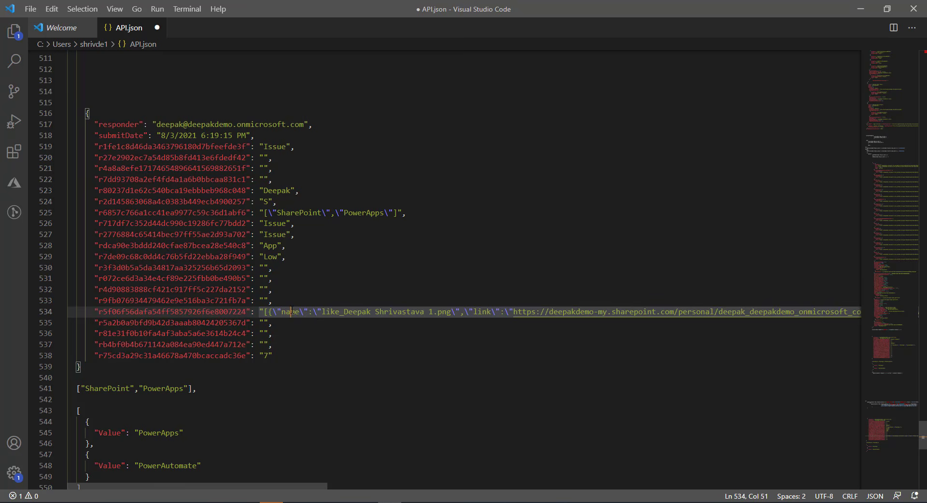
double_click(290, 312)
click(861, 9)
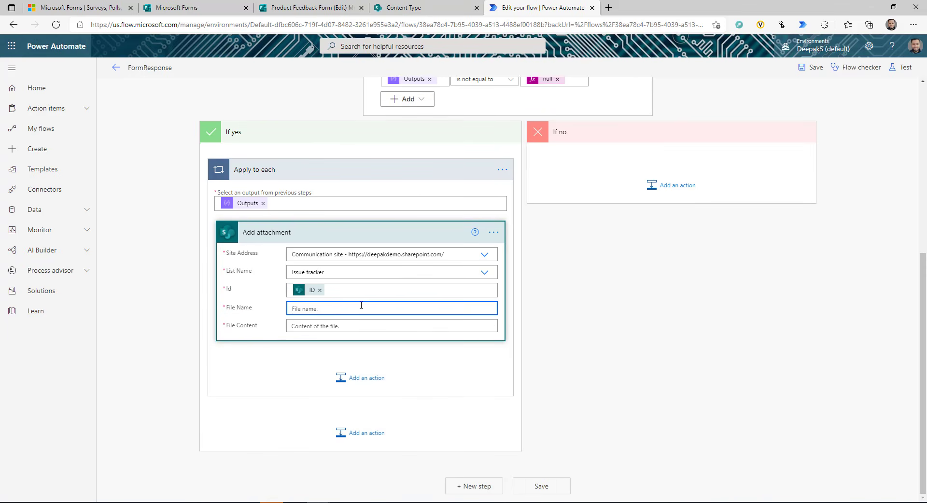
click(347, 312)
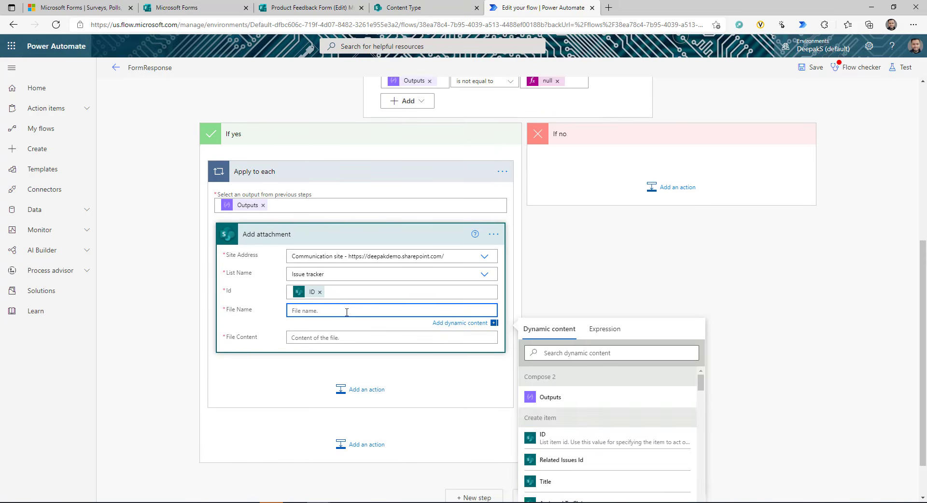
scroll(726, 384, down, 1)
scroll(614, 367, down, 10)
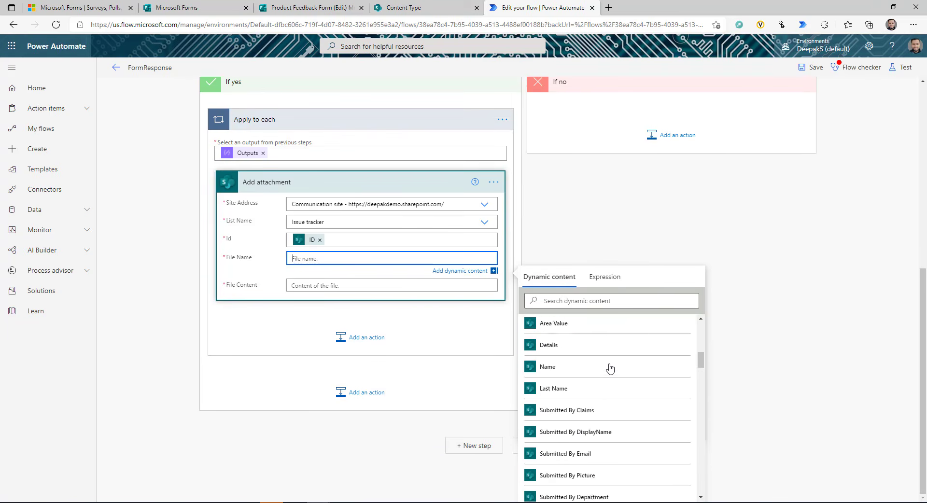
scroll(614, 368, down, 10)
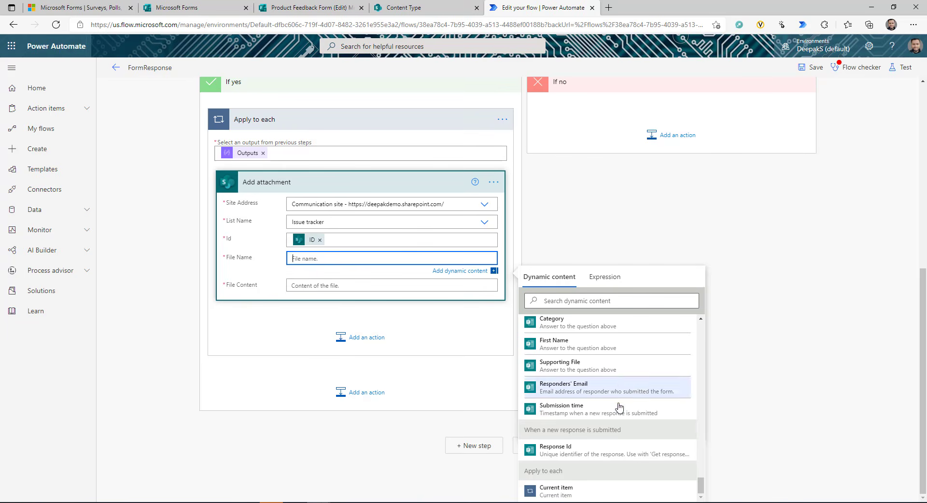
click(552, 493)
Step: Copy the Current item reference from File Name into a new expression and trim it to items('Apply_to_each')
drag(325, 261, 385, 271)
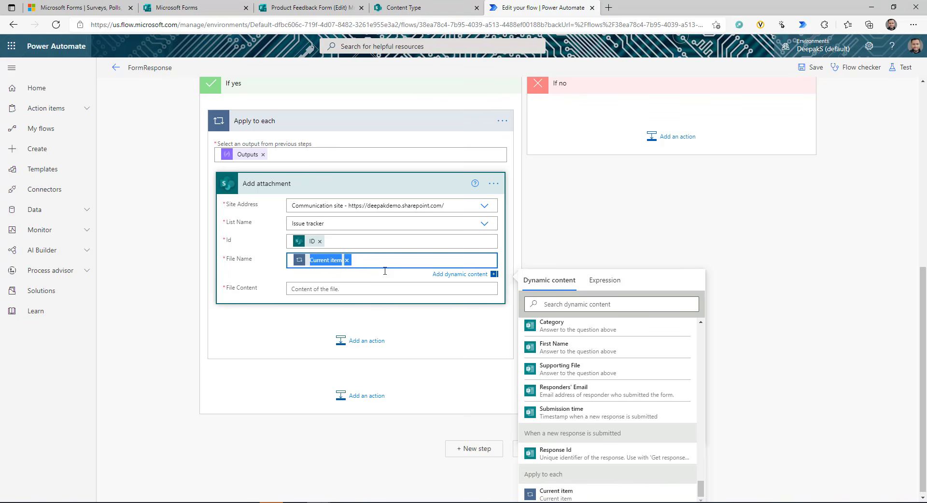
click(616, 282)
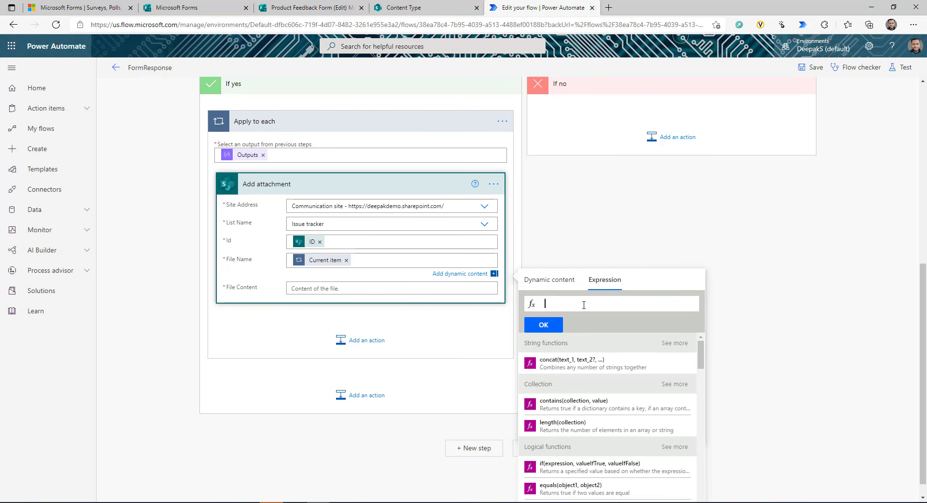
text(@{items('Apply_to_each')})
key(Home)
key(Delete)
key(Delete)
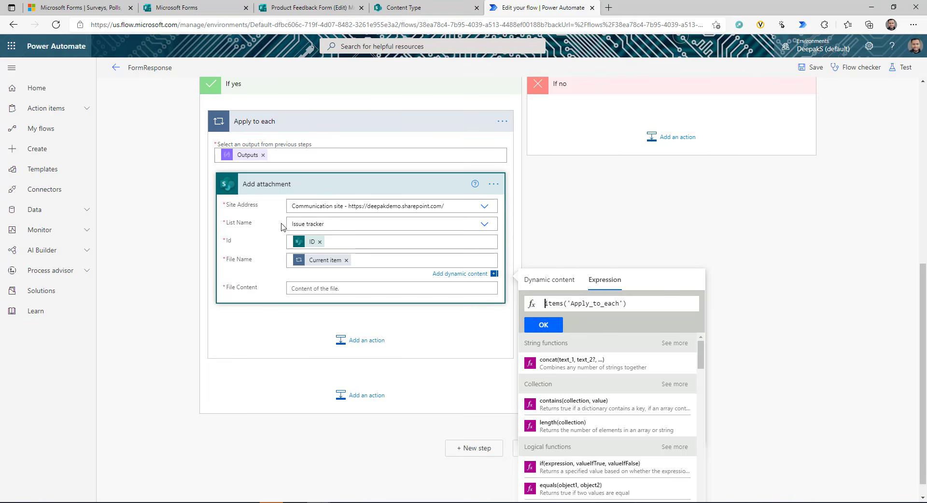
drag(641, 303, 542, 309)
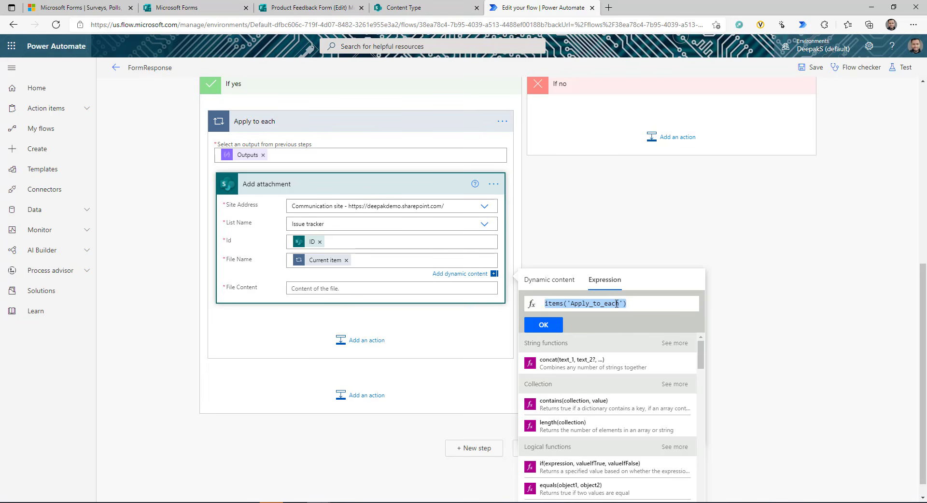
Step: Extend the expression to items('Apply_to_each')?['name'] and use it as File Name in place of Current item
key(alt+Tab)
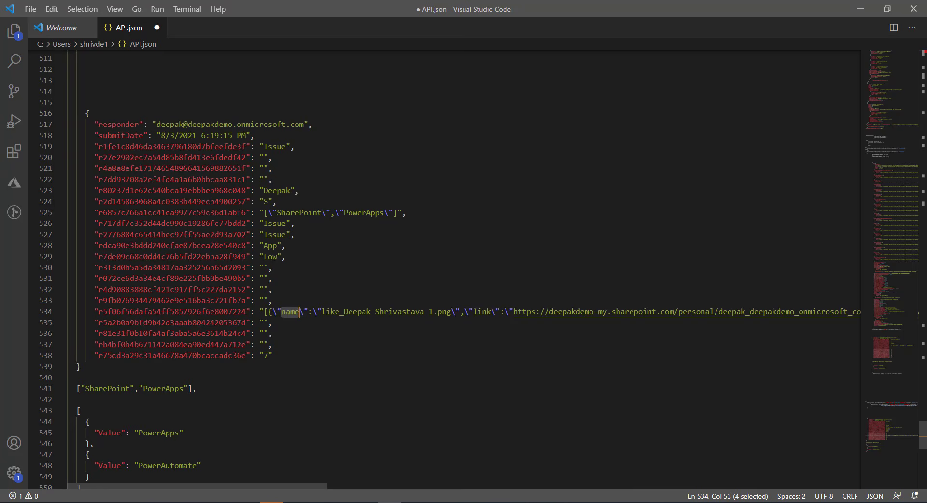
key(alt+Tab)
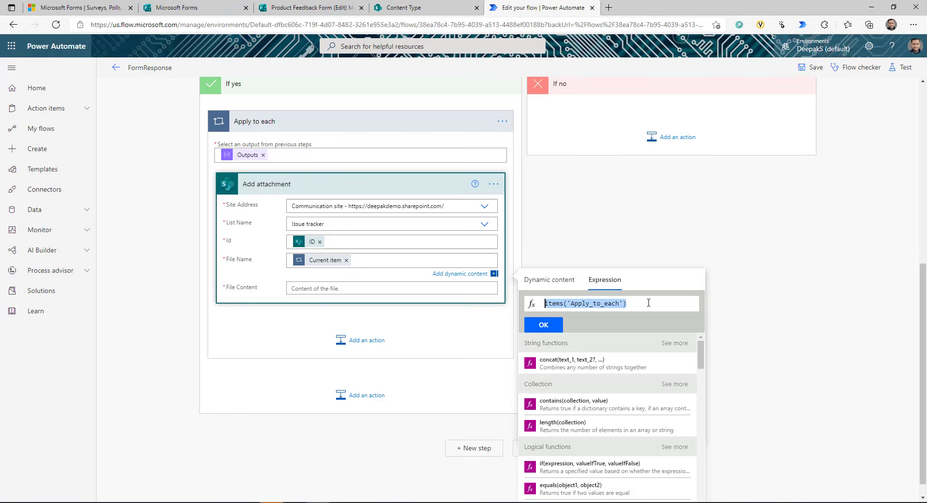
click(648, 304)
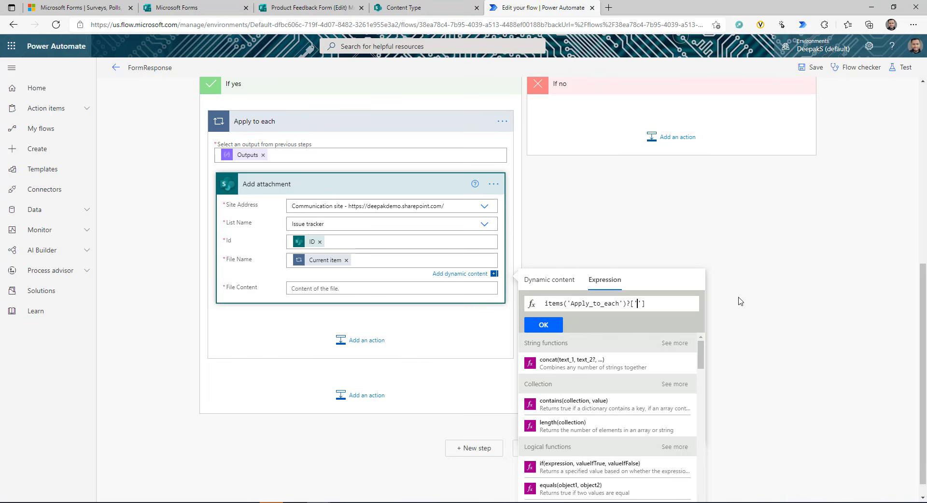
text(name)
drag(671, 305, 546, 303)
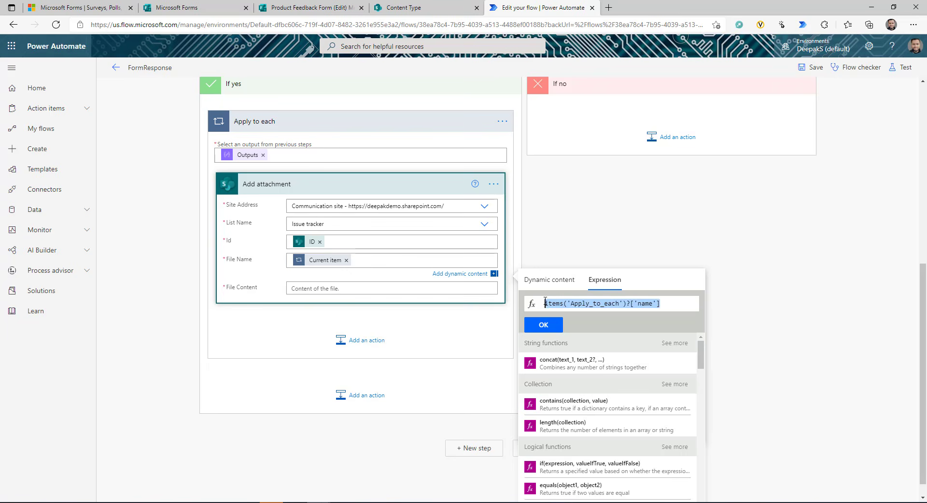
click(372, 292)
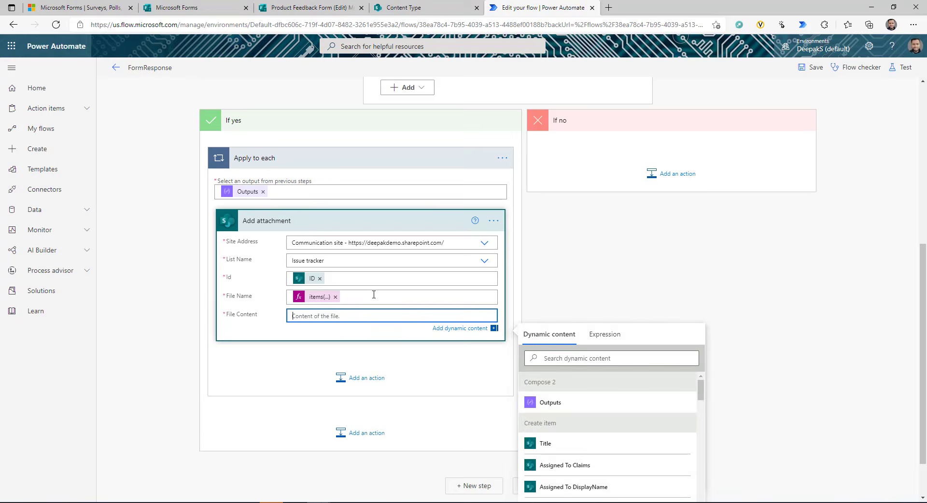
Step: Add a OneDrive for Business Get file content action after Add attachment inside the Apply to each loop
click(361, 378)
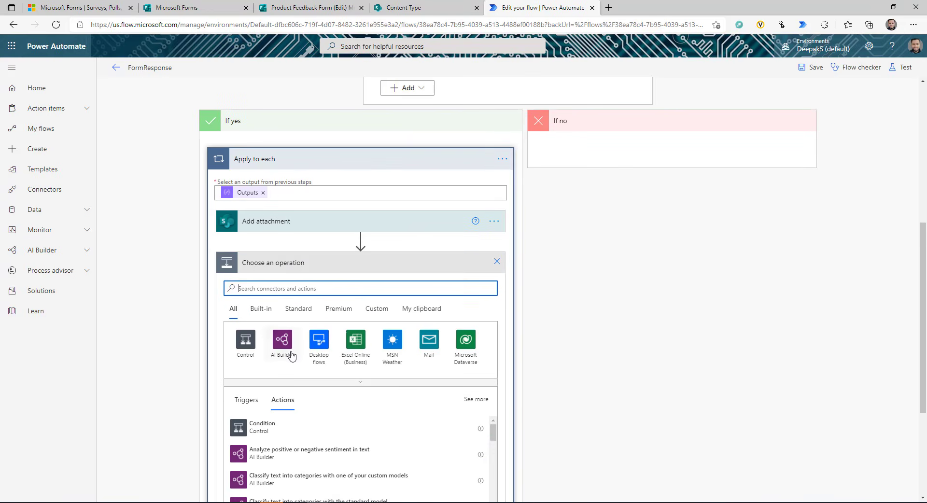
text(get file)
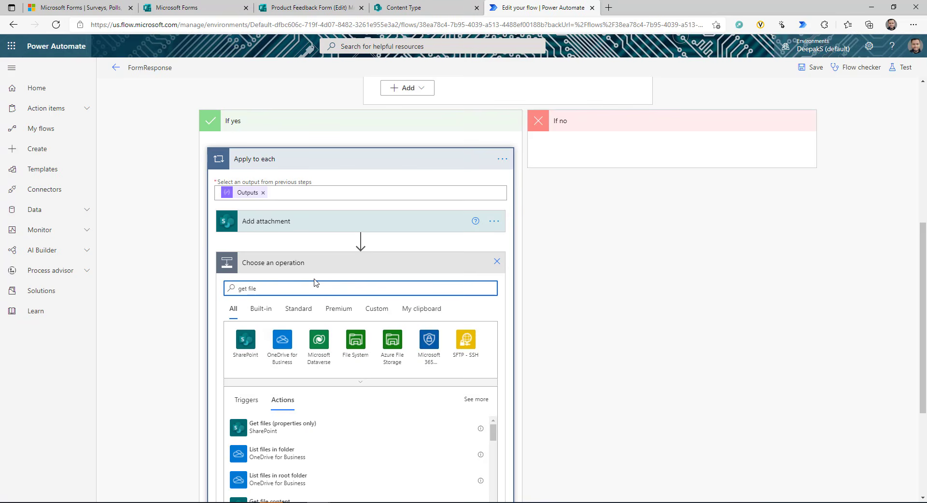
click(289, 346)
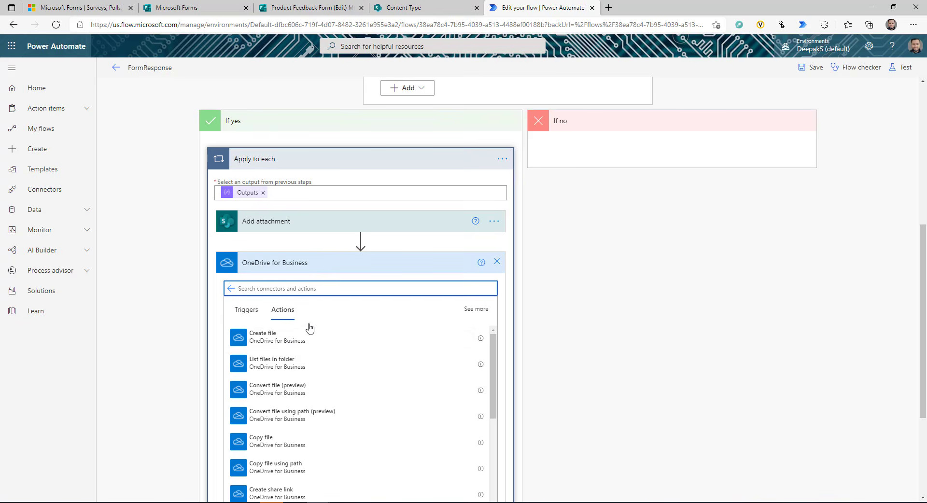
text(get)
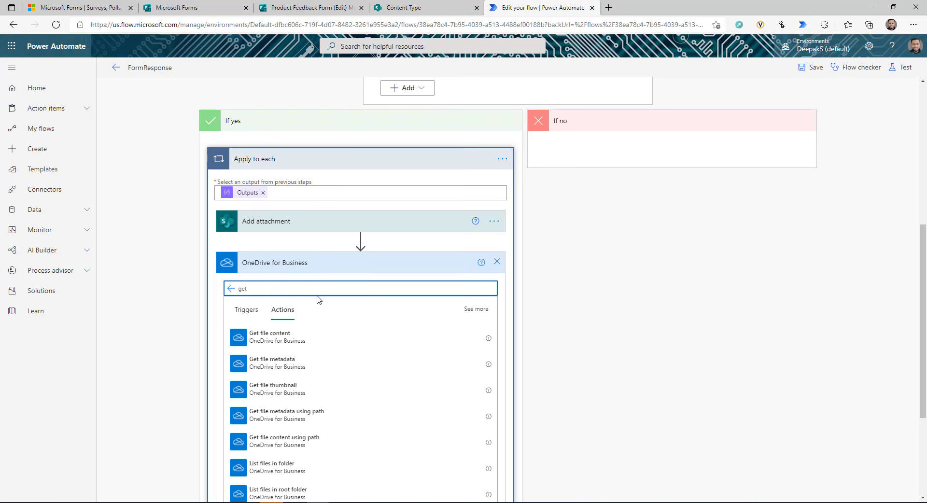
click(306, 330)
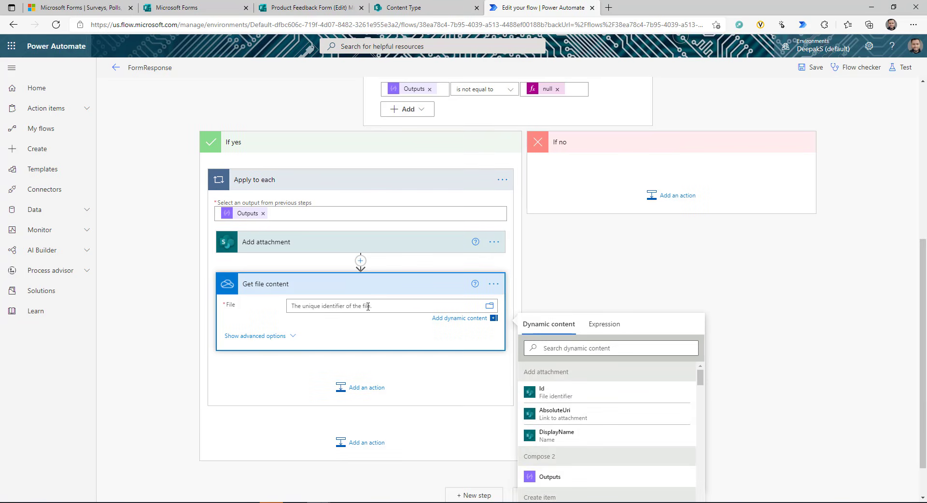
Step: Reuse the File Name expression for Get file content's File input, changing it to items('Apply_to_each')?['id']
click(322, 245)
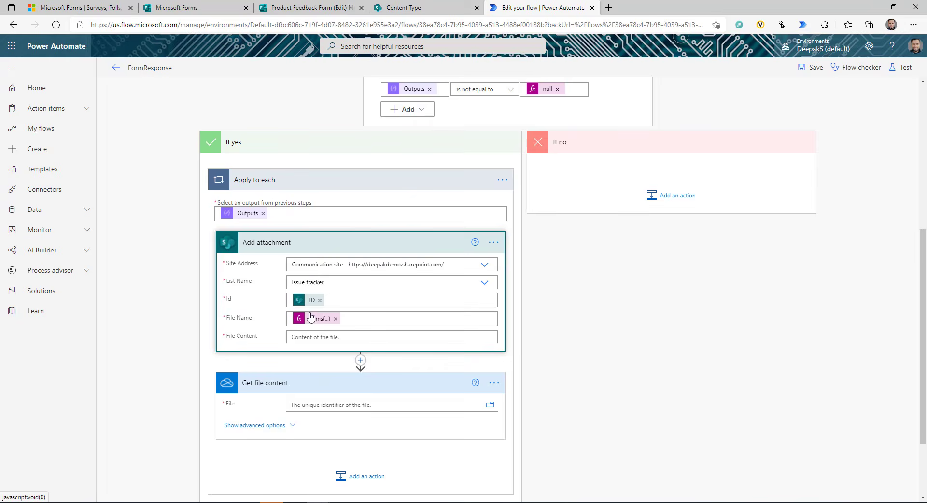
click(315, 319)
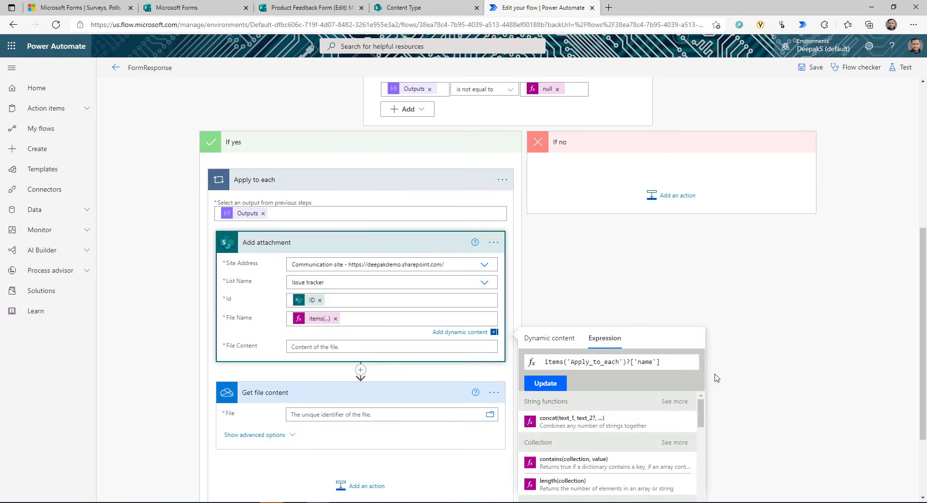
key(ctrl+a)
key(ctrl+c)
click(408, 414)
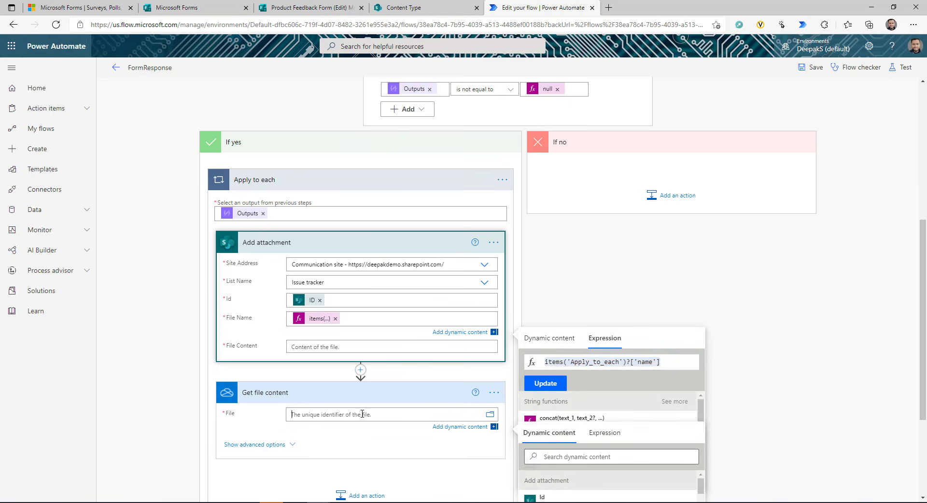
click(614, 277)
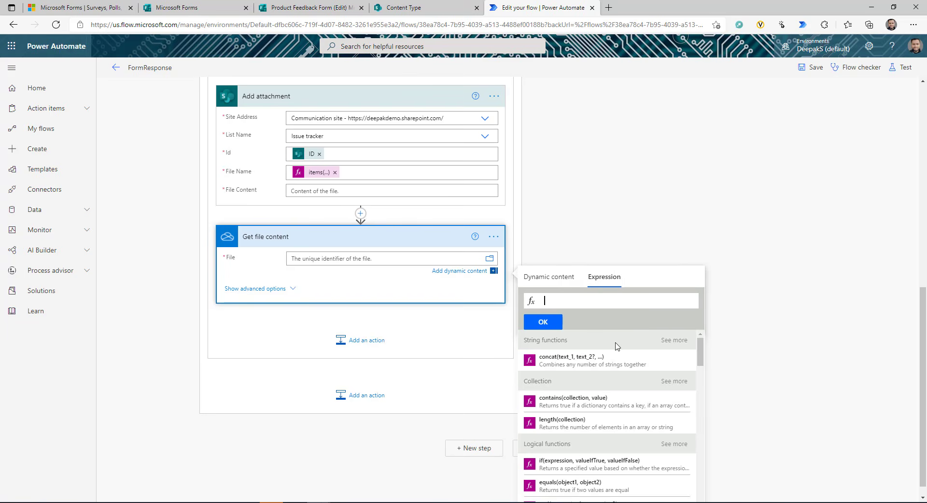
key(ctrl+v)
double_click(645, 300)
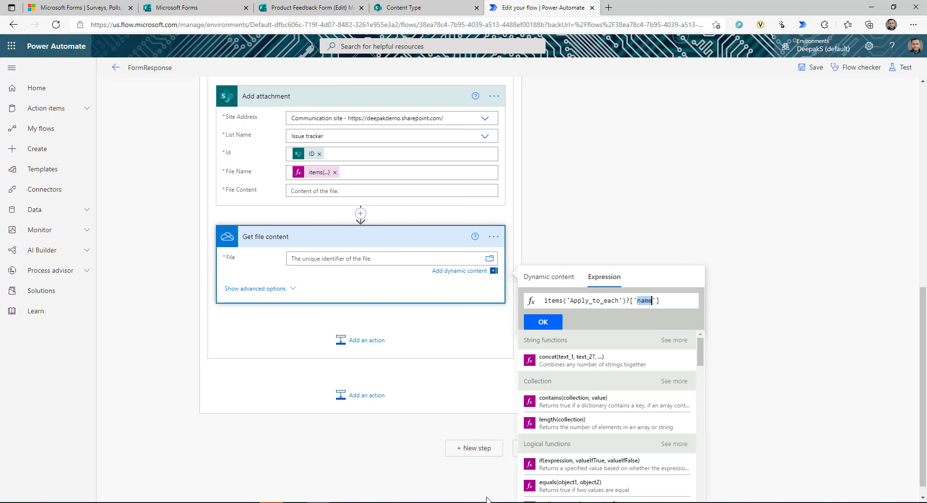
text(id)
click(552, 323)
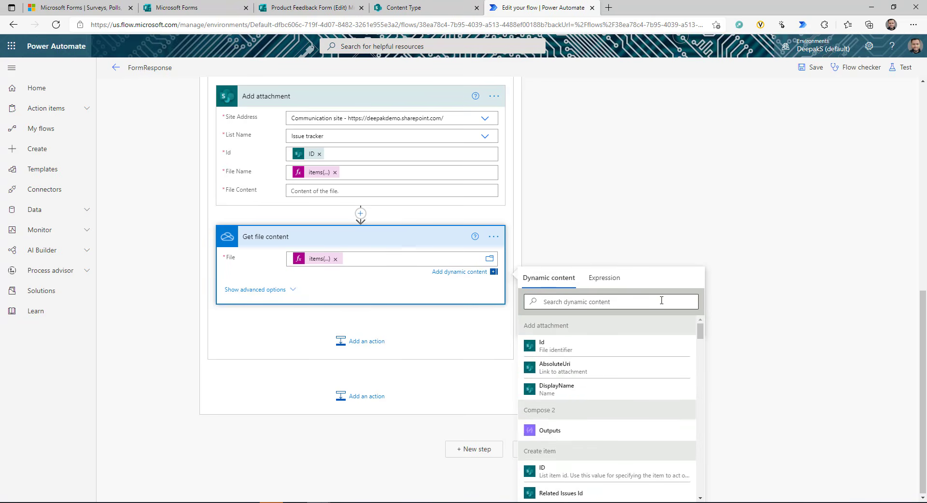
scroll(586, 322, up, 3)
click(410, 370)
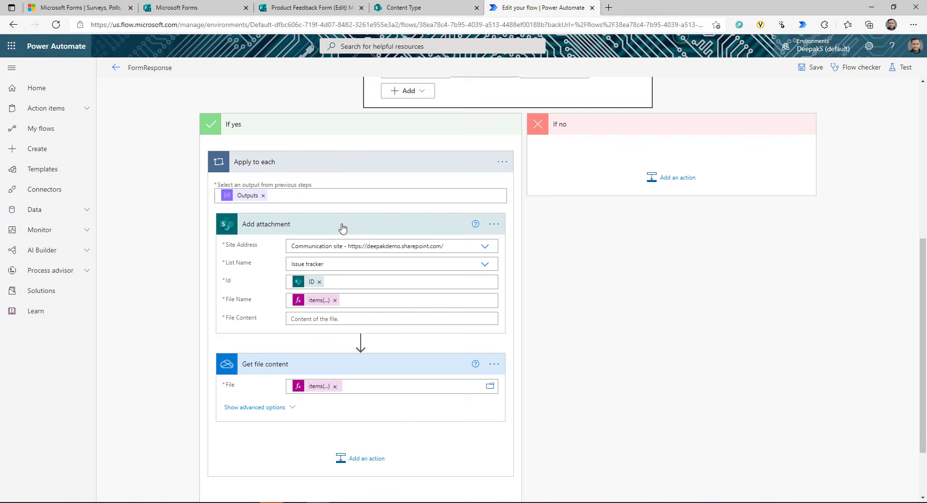
Step: Move the Add attachment action below Get file content inside the Apply to each loop, discarding the extra blank action
drag(343, 229, 351, 470)
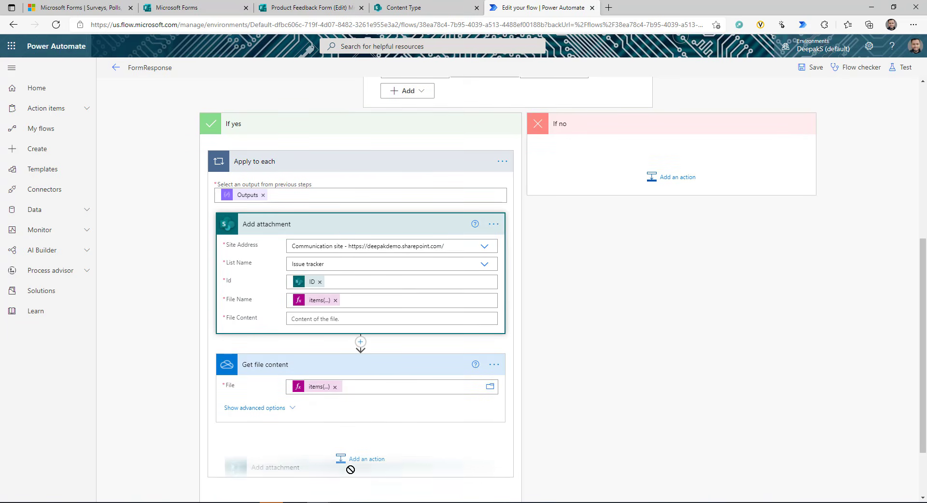
click(360, 459)
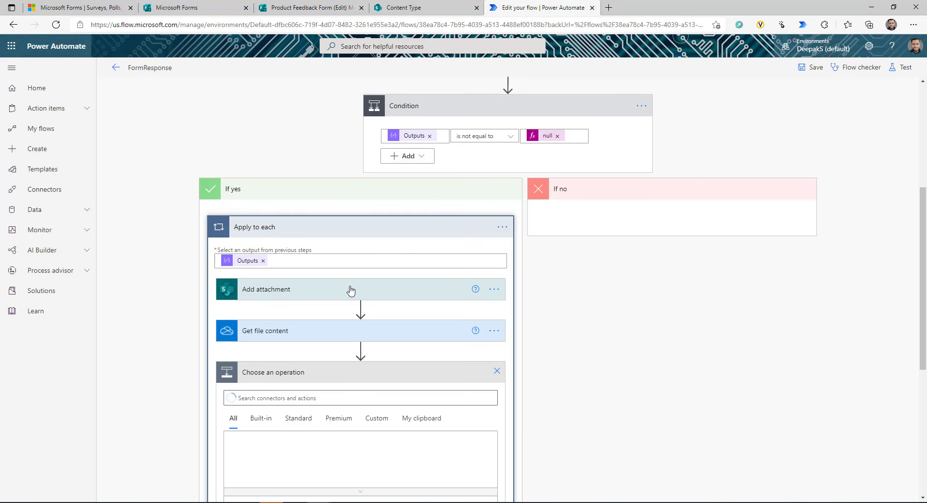
drag(351, 289, 357, 353)
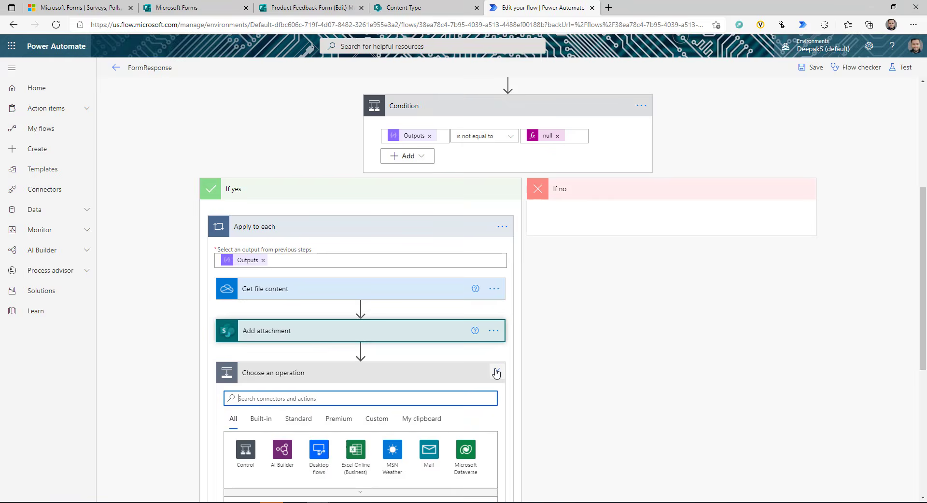
click(497, 372)
Step: Set Add attachment's File Content to the File content output of Get file content and save the flow
click(314, 326)
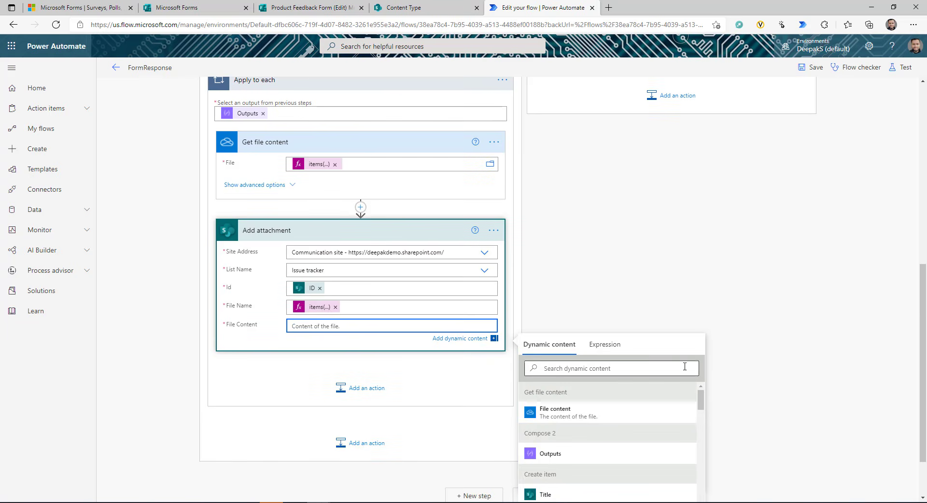
click(555, 414)
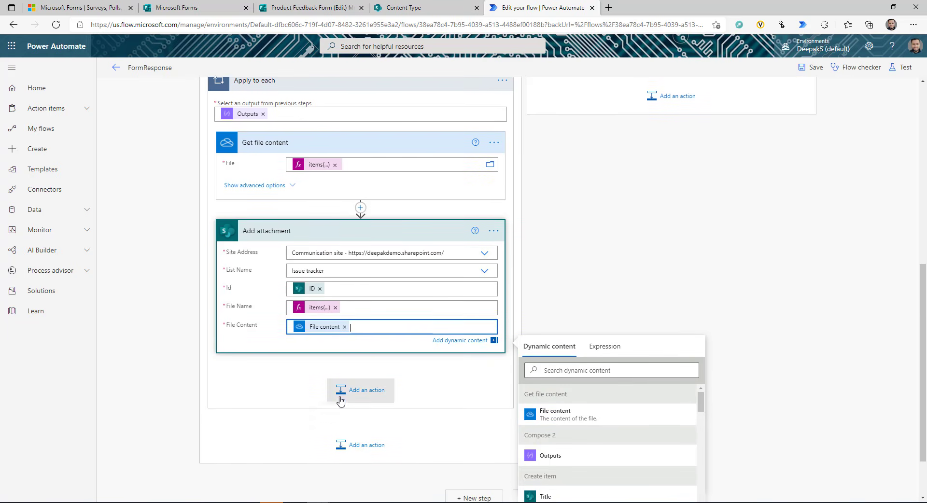
click(647, 278)
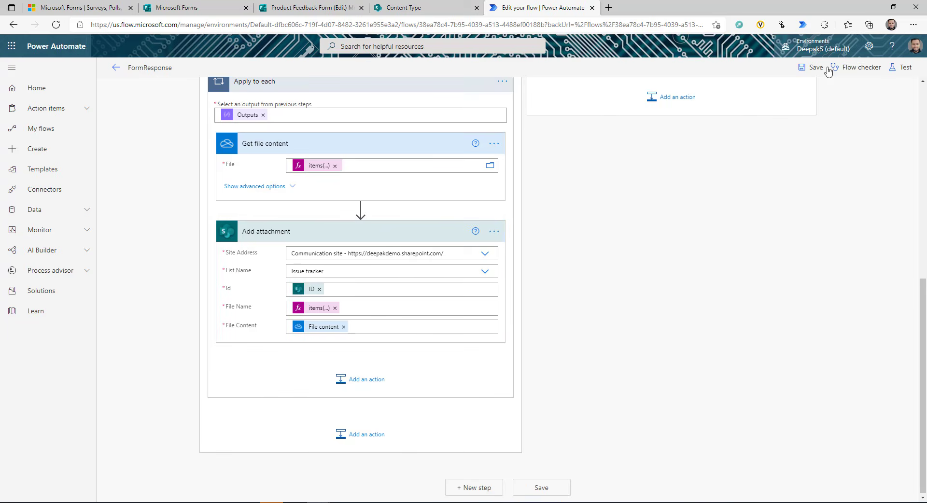
click(813, 68)
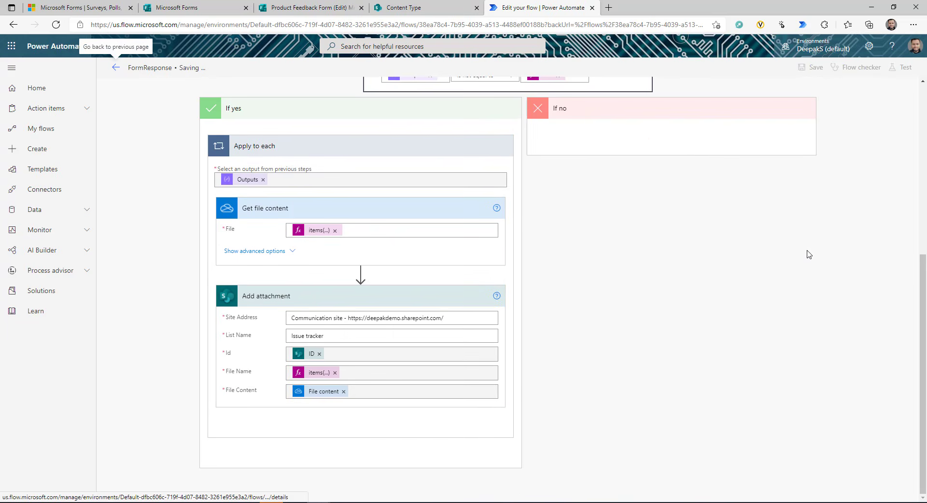
Step: Preview the Product Feedback Form and submit a test response with a first name, category App, priority Low and issue image microsoft.jpg
click(303, 9)
scroll(497, 241, up, 4)
scroll(496, 242, up, 10)
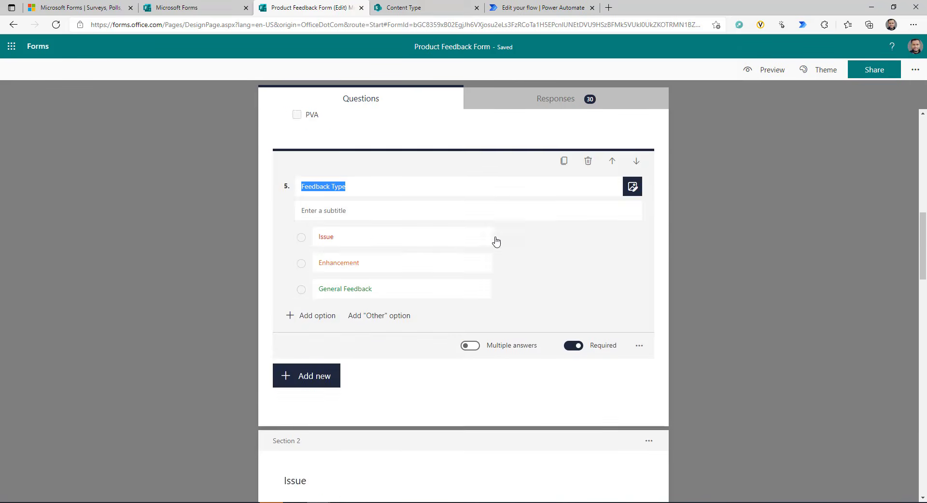
click(768, 70)
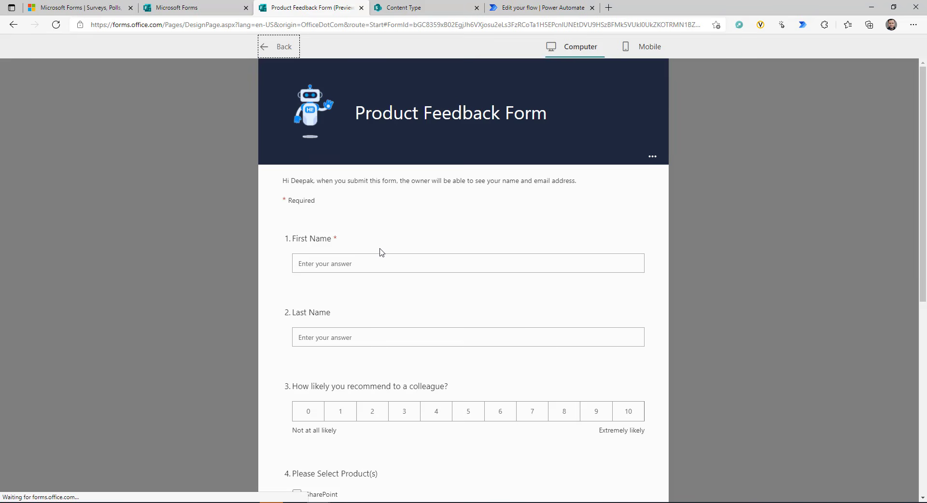
click(369, 261)
text(Dee)
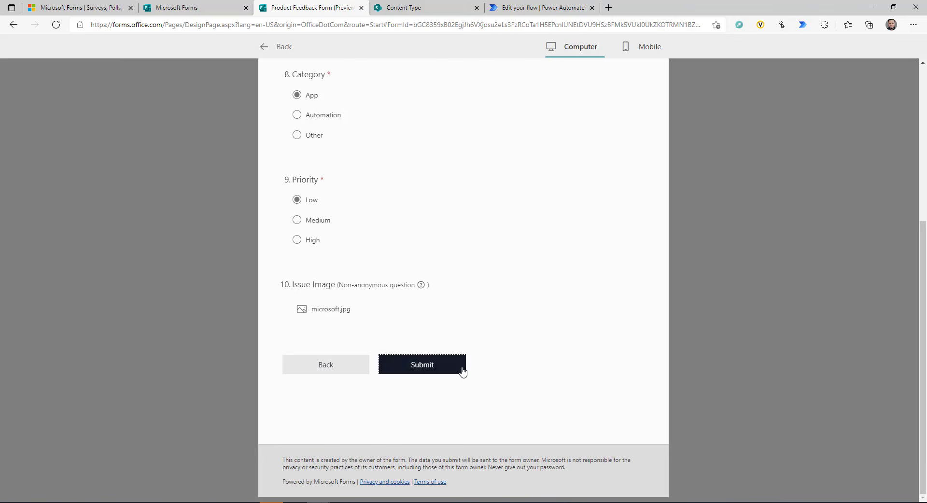
Step: Check the FormResponse run in Power Automate, then return to the Product Feedback Form preview and look through its questions
click(527, 5)
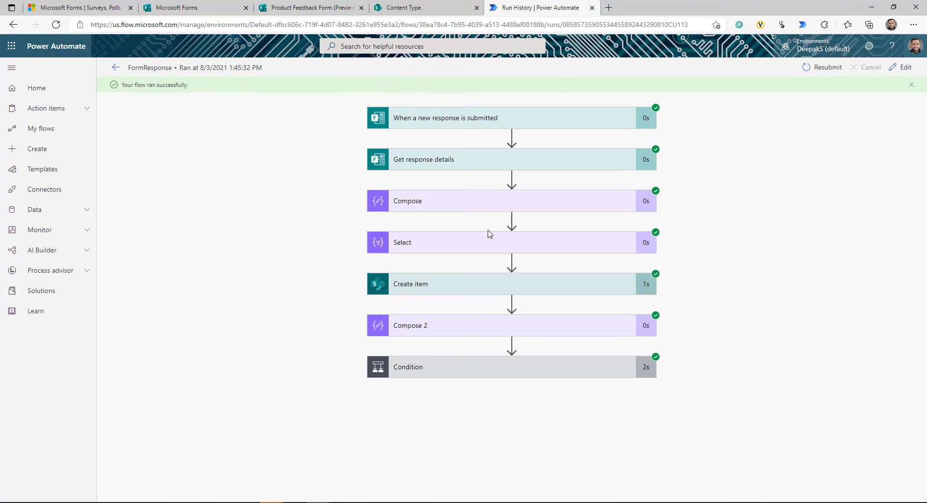
scroll(527, 397, up, 6)
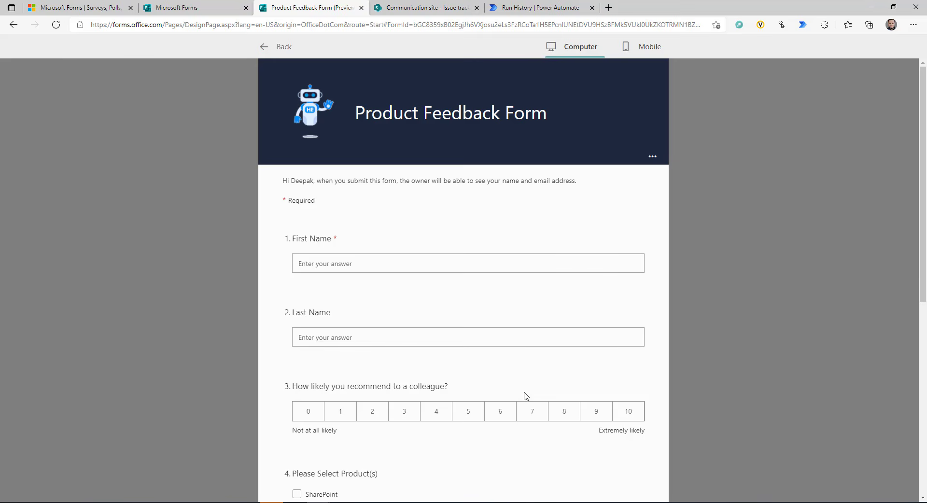
scroll(705, 402, down, 5)
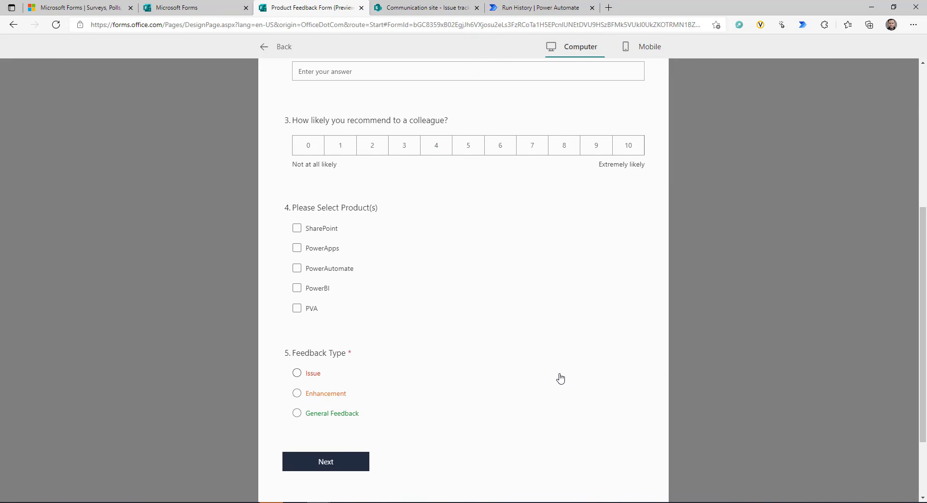